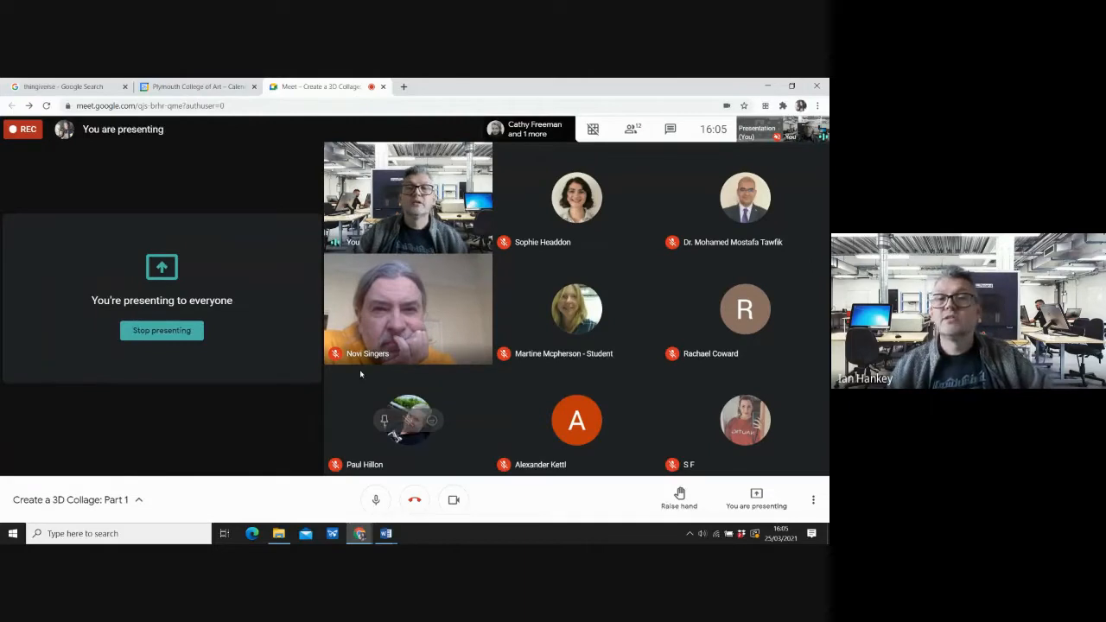
Open the Thingiverse website from the Google results and search it for "elephant"
left_click(71, 88)
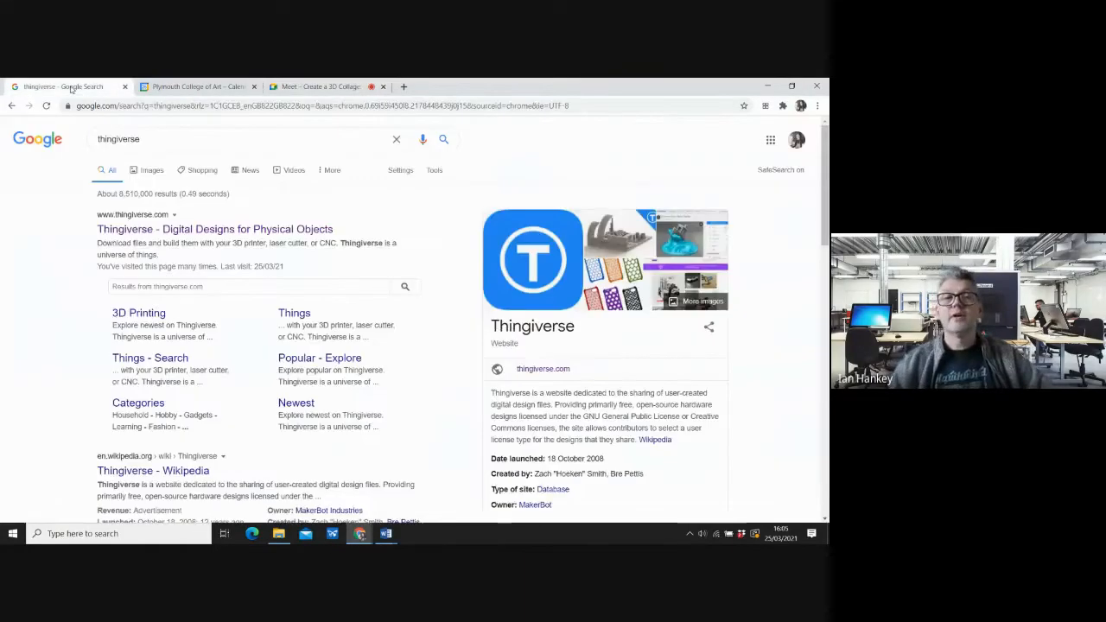
left_click(164, 231)
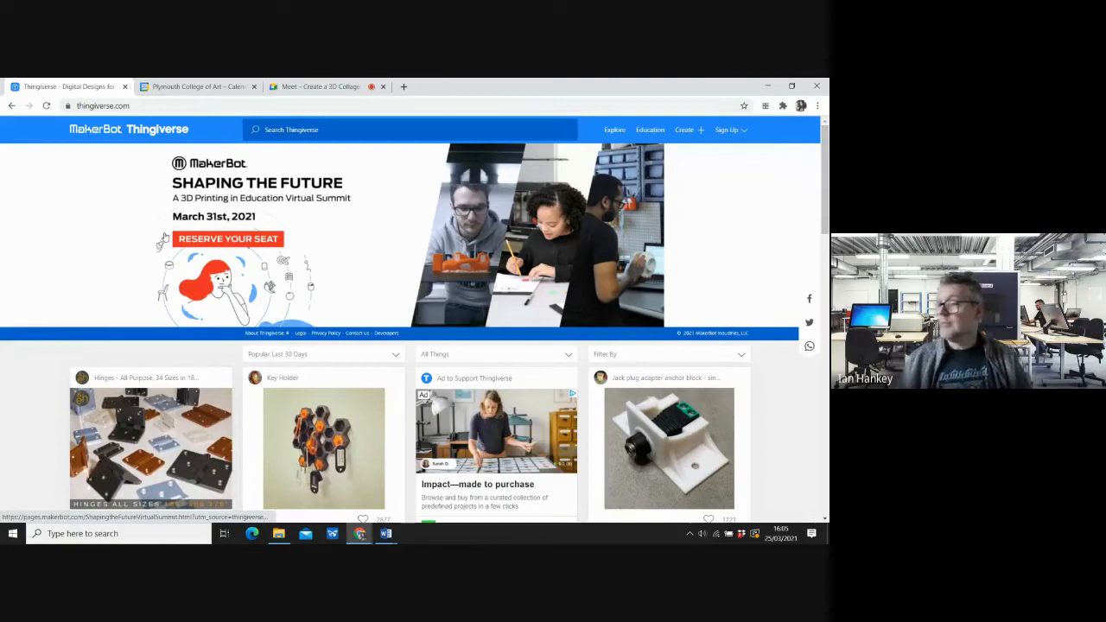
left_click(287, 129)
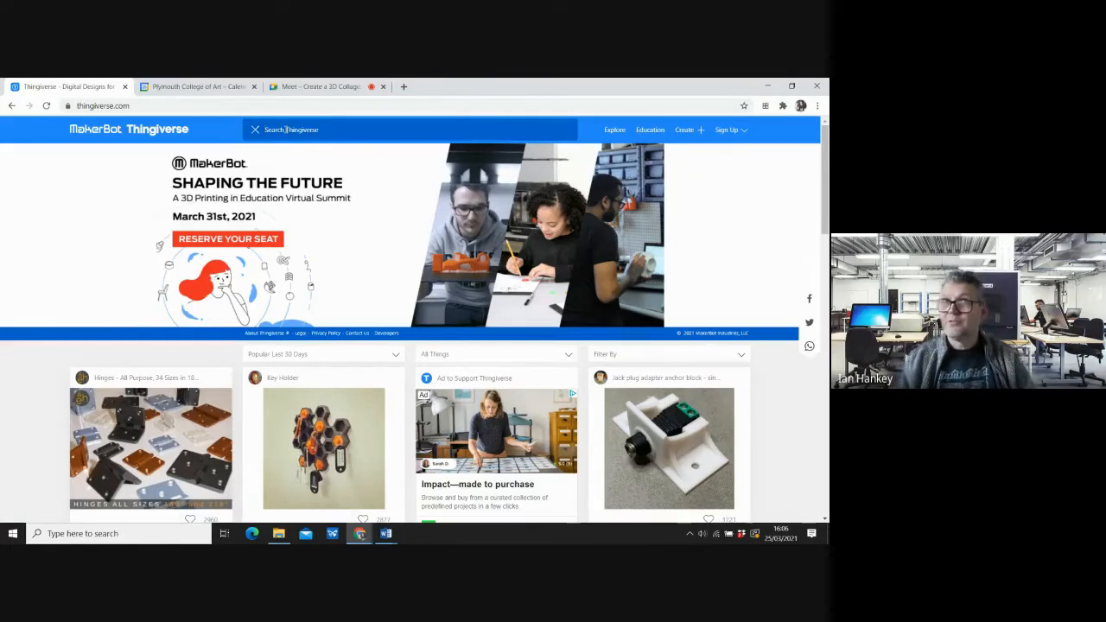
type("ab")
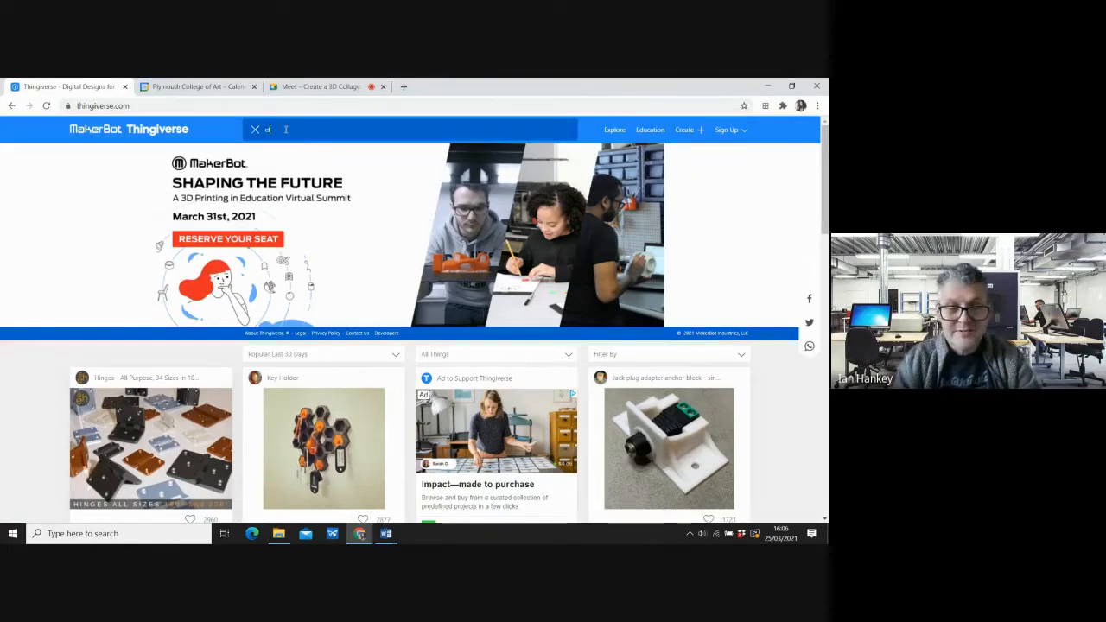
type("ephan")
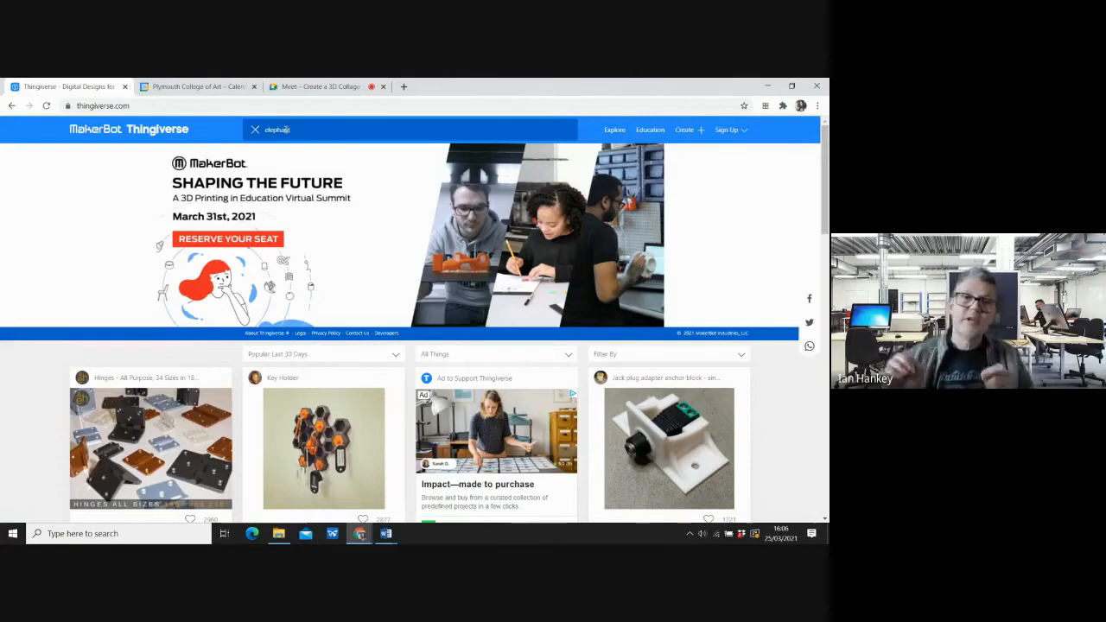
type("t")
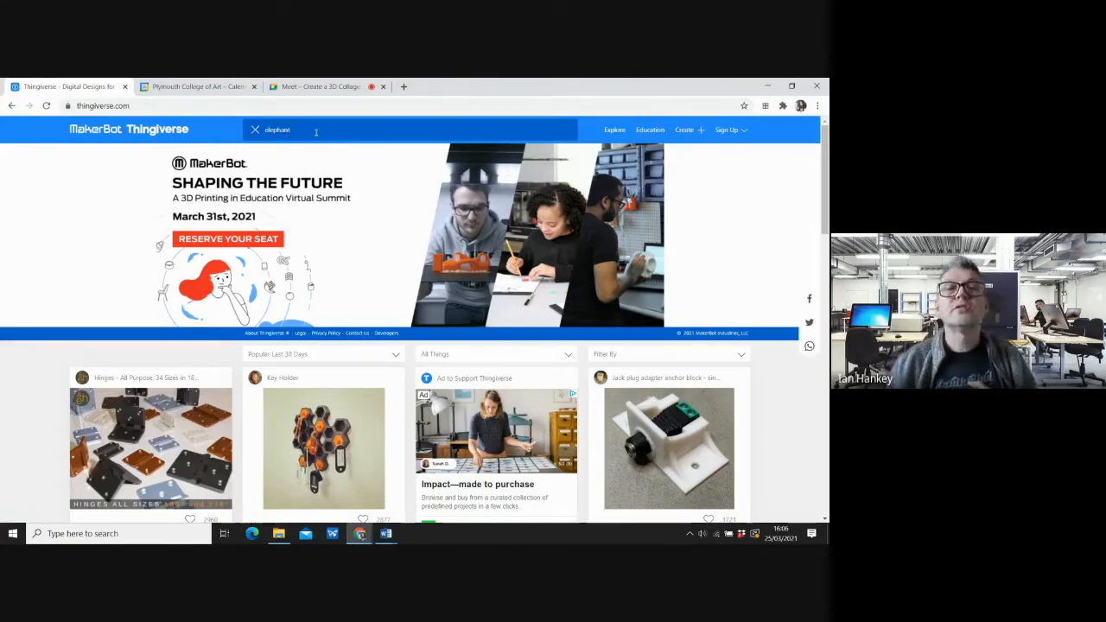
key("Return")
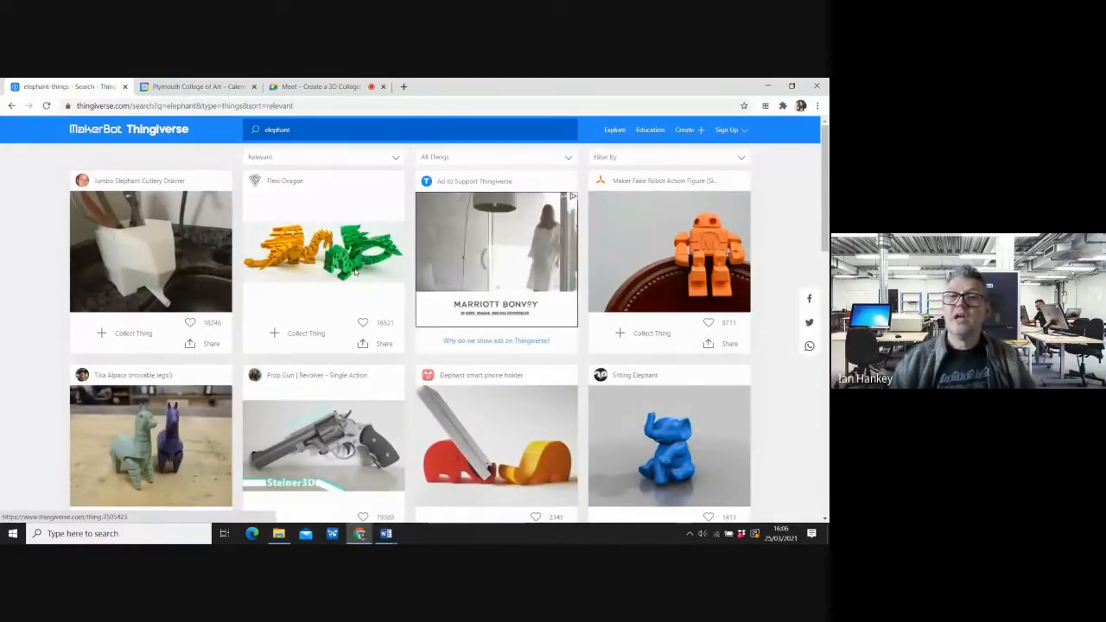
Browse the elephant results through to page 2 and open YahooJAPAN's blue elephant model, 象 (Elephant) 3Dデータ
scroll(321, 259, "down", 6)
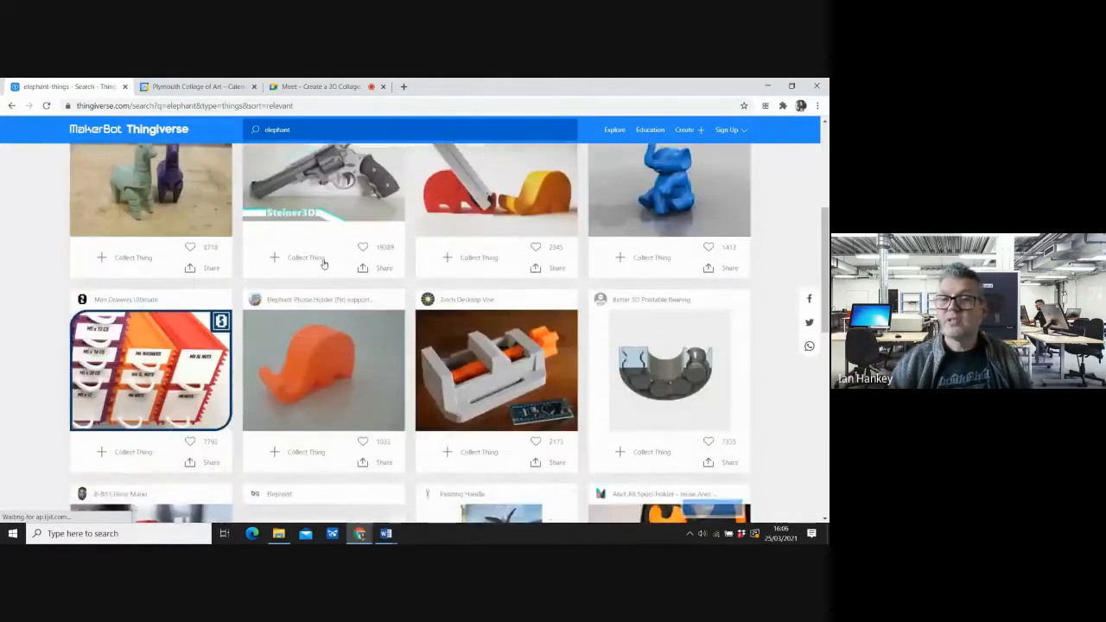
scroll(330, 273, "down", 7)
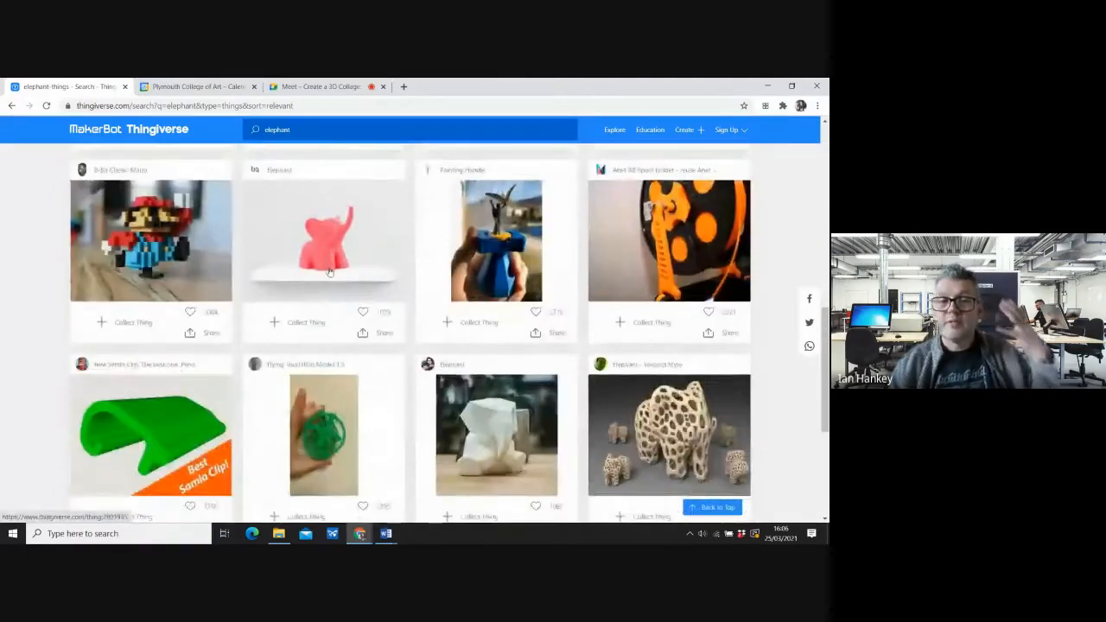
scroll(329, 274, "down", 3)
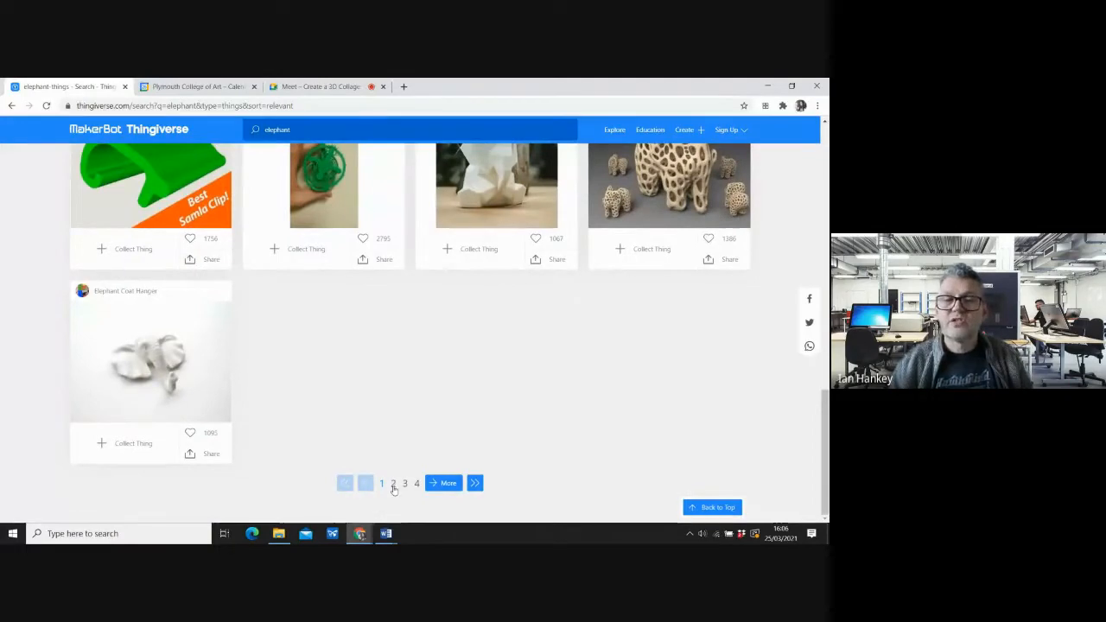
left_click(393, 485)
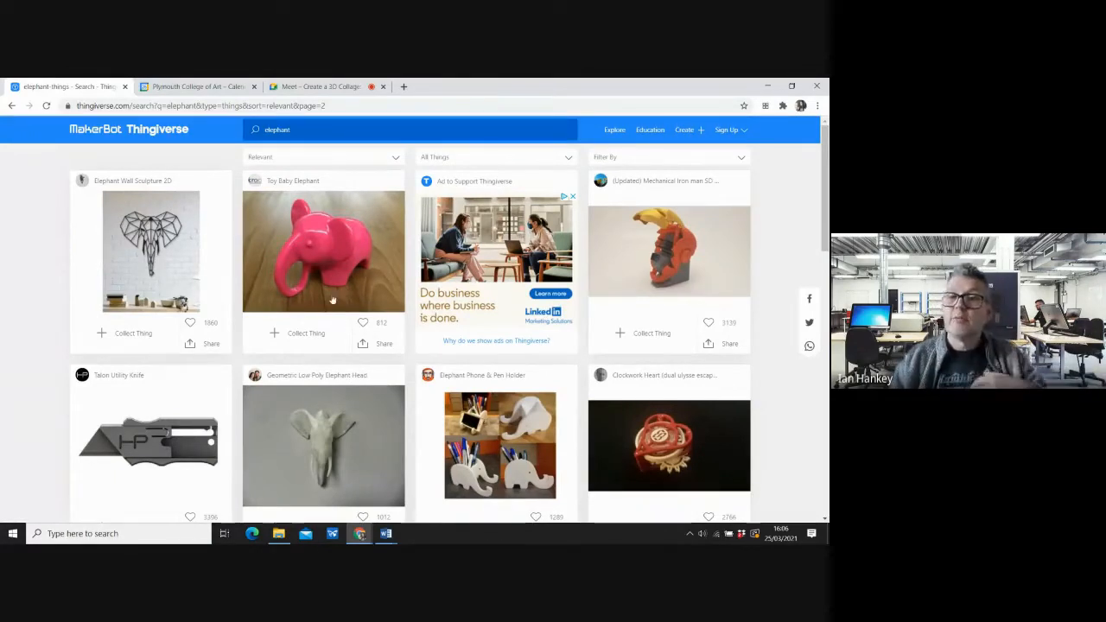
scroll(333, 300, "down", 3)
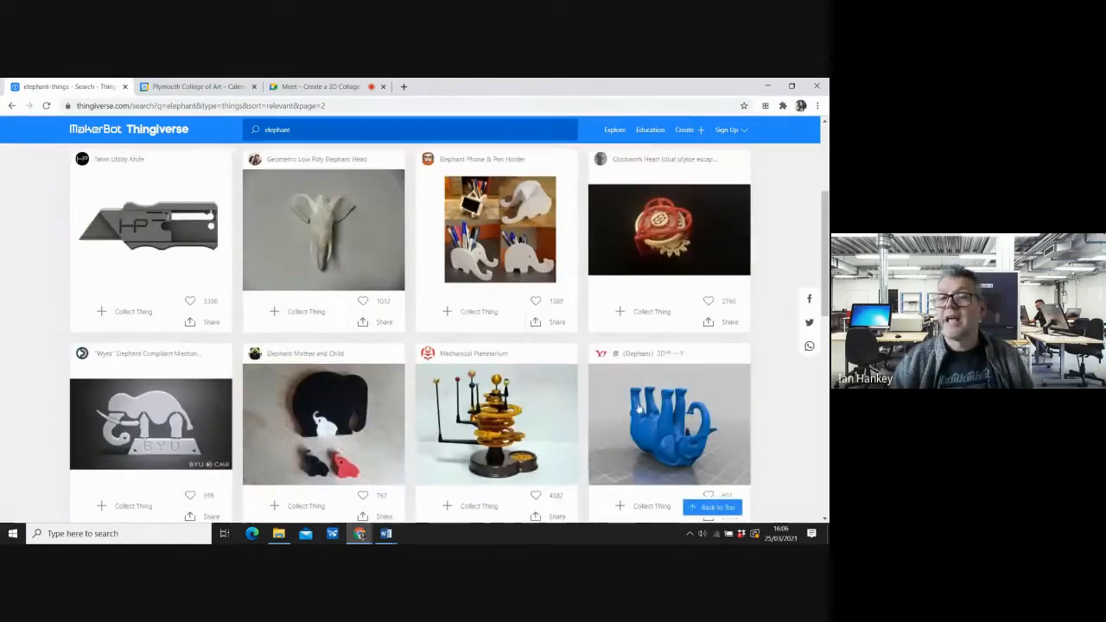
scroll(412, 302, "down", 2)
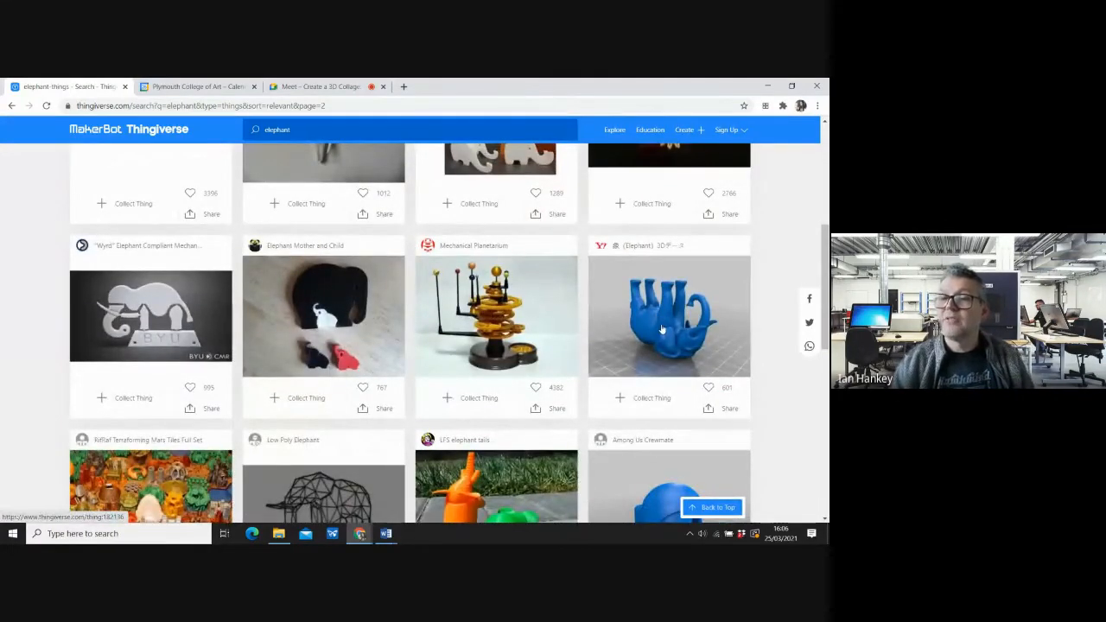
left_click(662, 329)
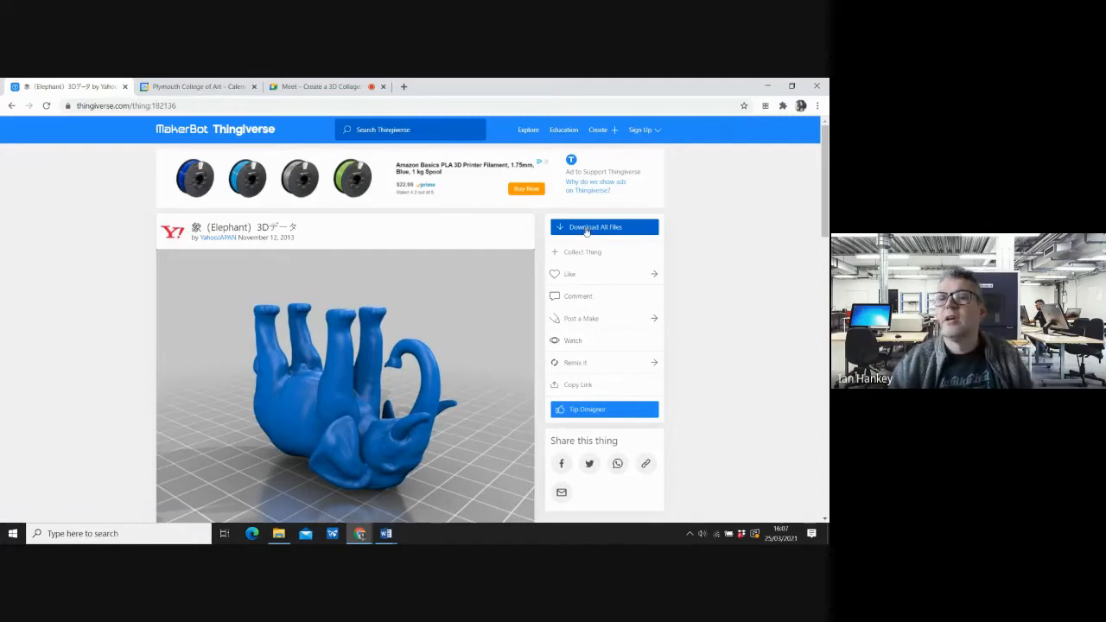
Download all files of the elephant model and place the ZIP archive in an empty area of the desktop
left_click(586, 228)
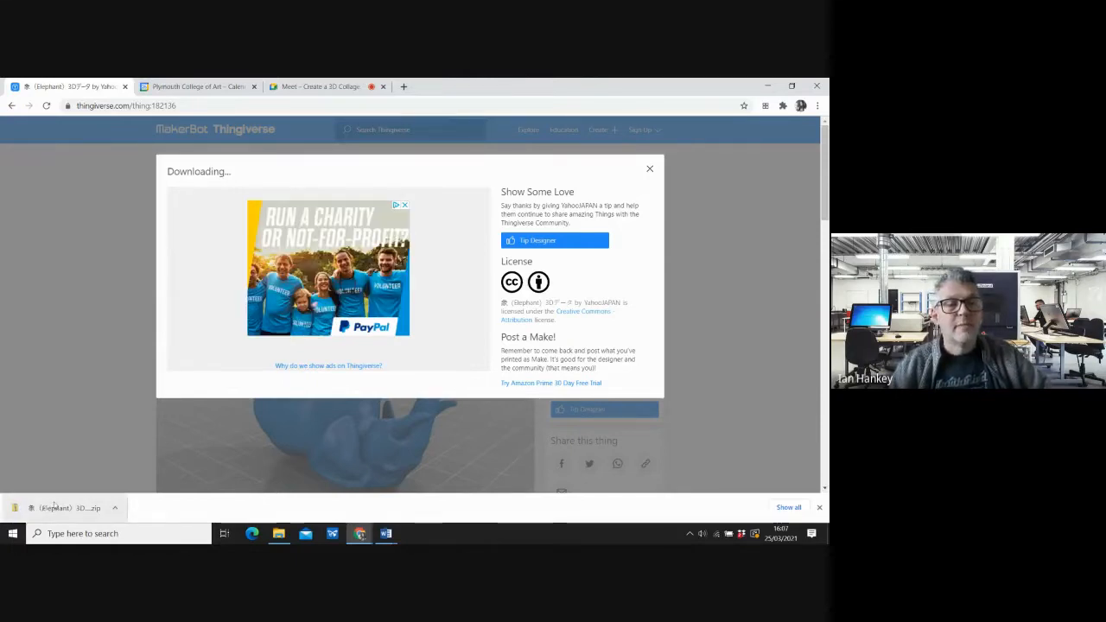
left_click(793, 86)
left_click_drag(74, 506, 795, 394)
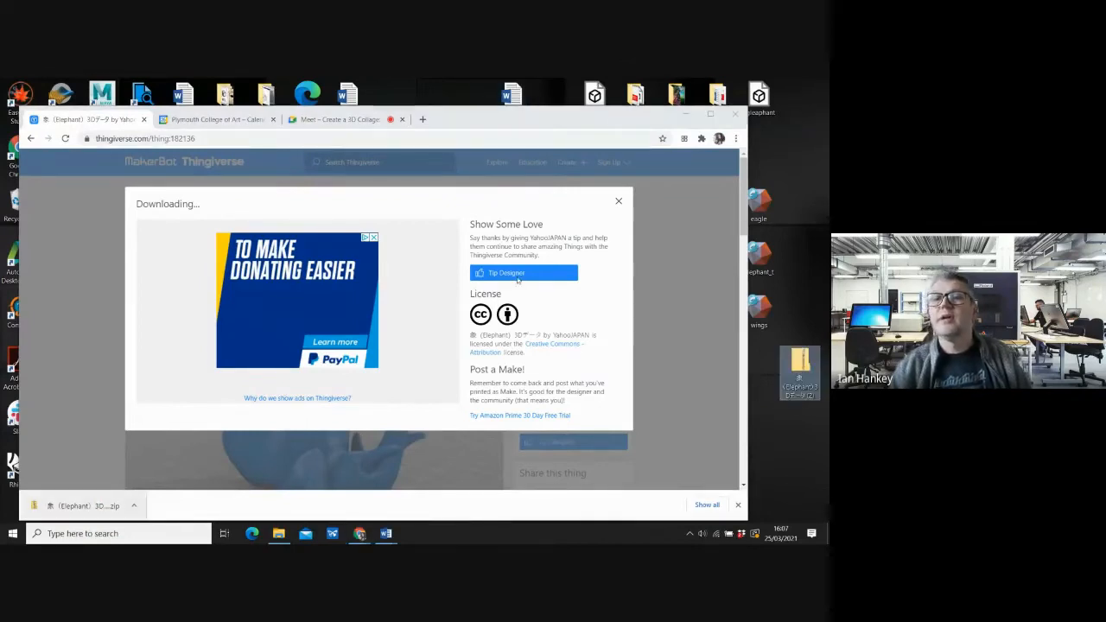
left_click(686, 116)
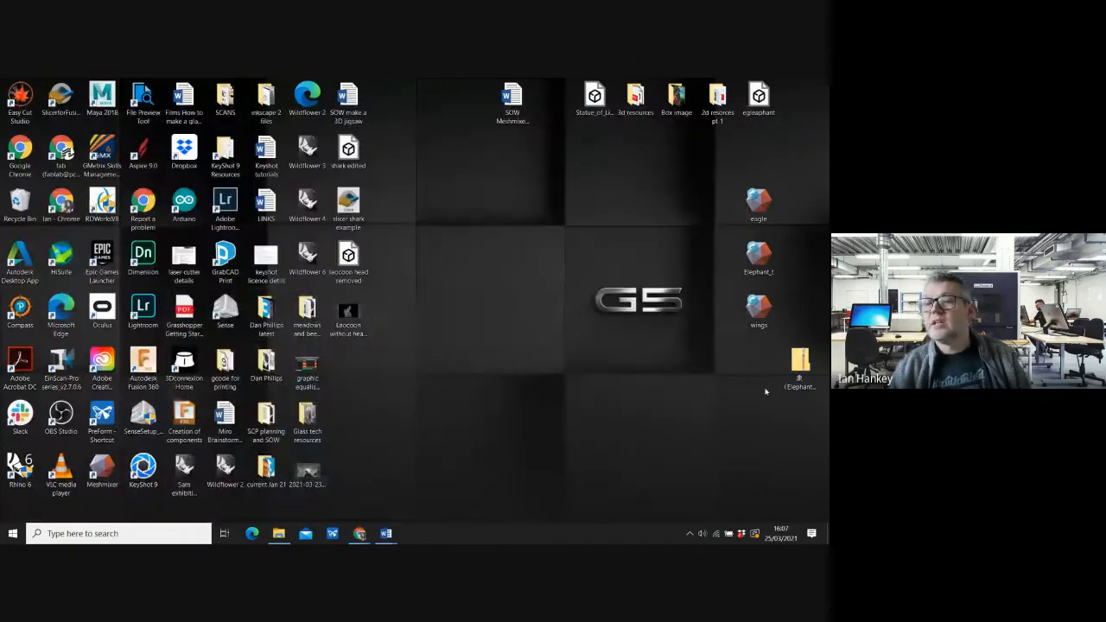
left_click_drag(800, 367, 510, 204)
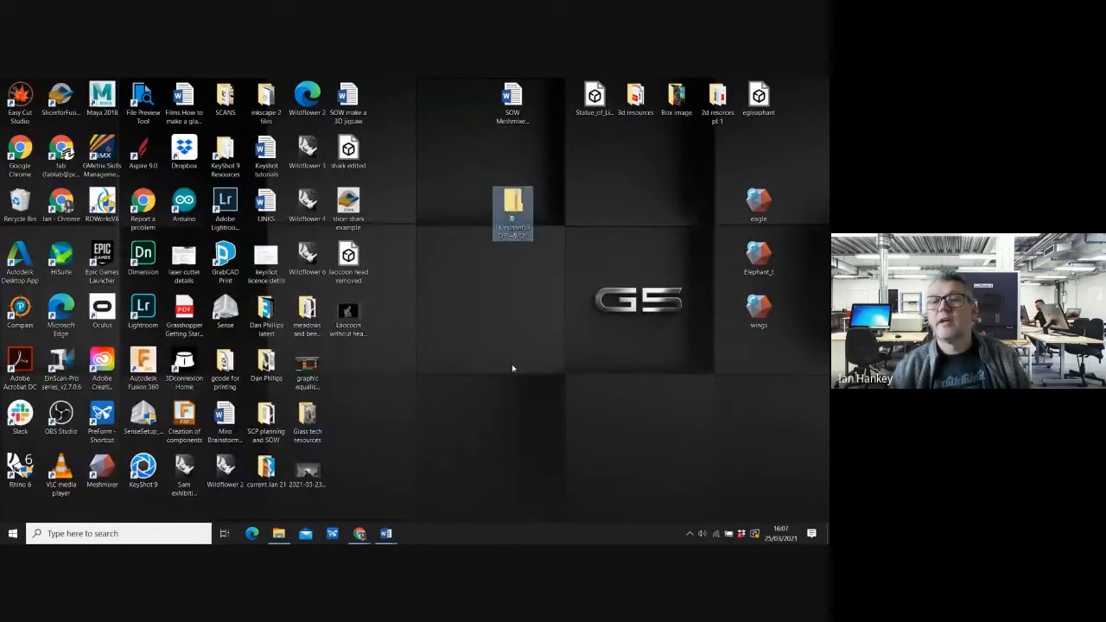
Open the elephant ZIP archive, read its LICENSE text file and close it again
double_click(513, 204)
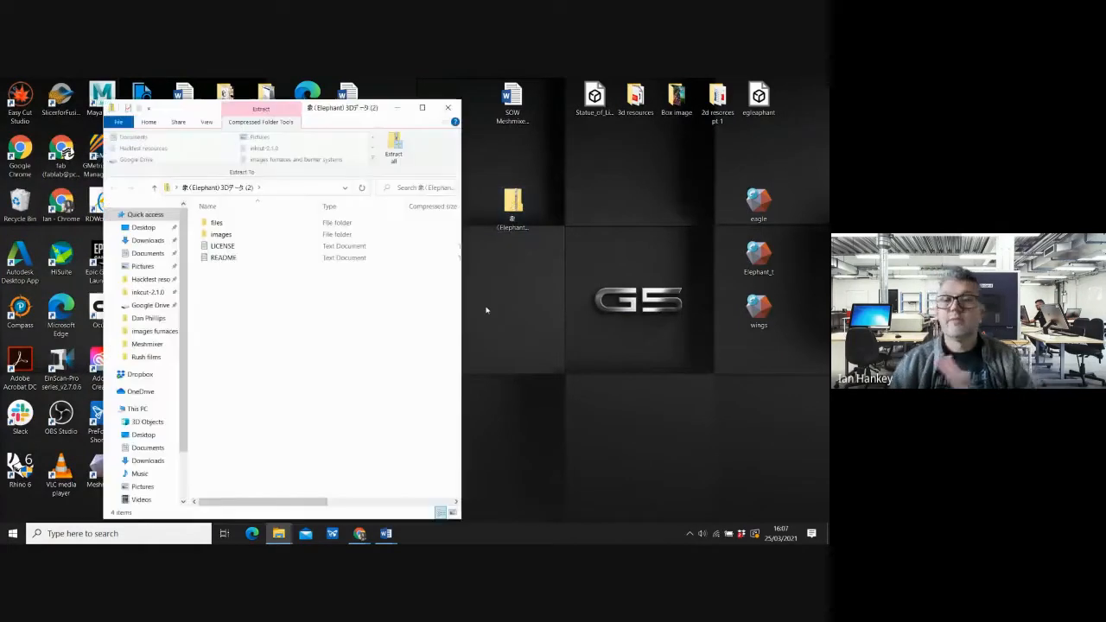
left_click(227, 248)
double_click(226, 250)
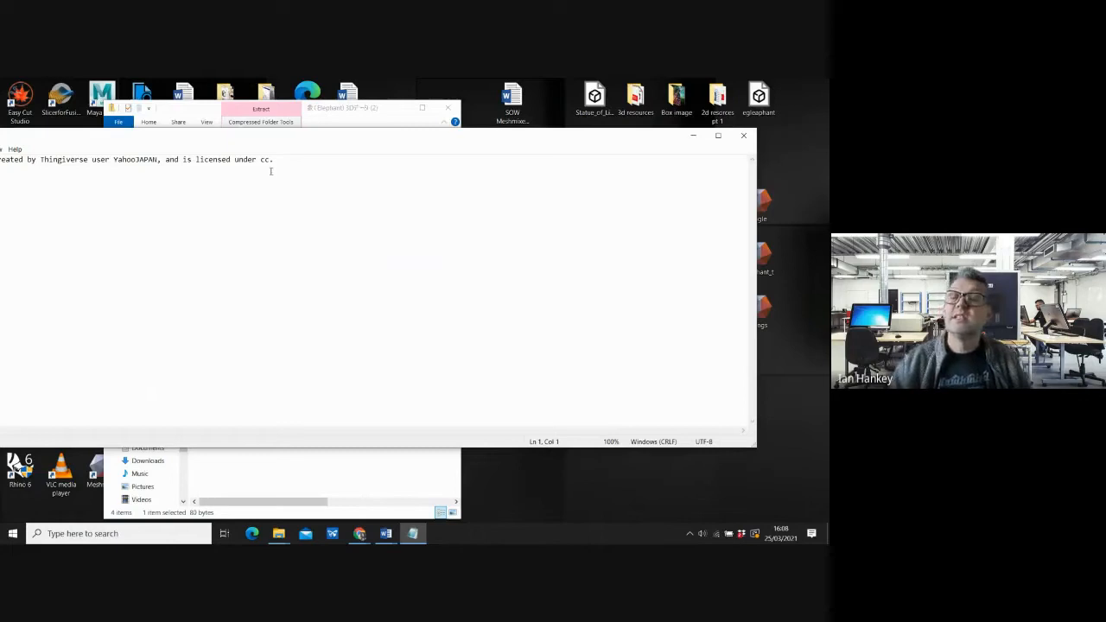
left_click(743, 136)
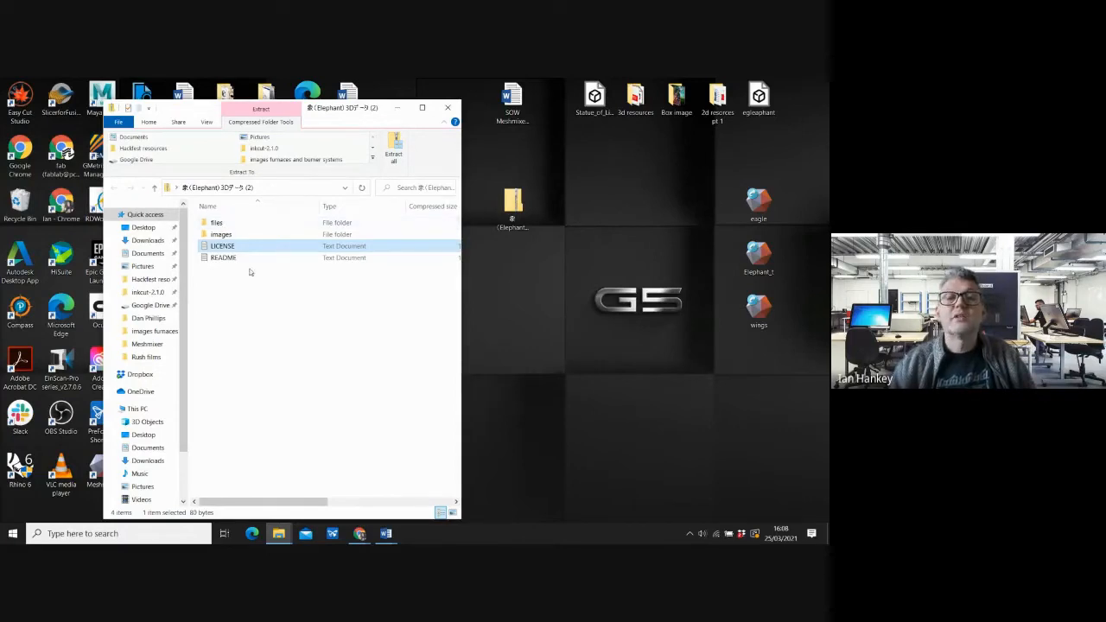
Copy Elephant_t from the archive's files folder to the desktop, replacing the existing file, and close the archive window
double_click(216, 223)
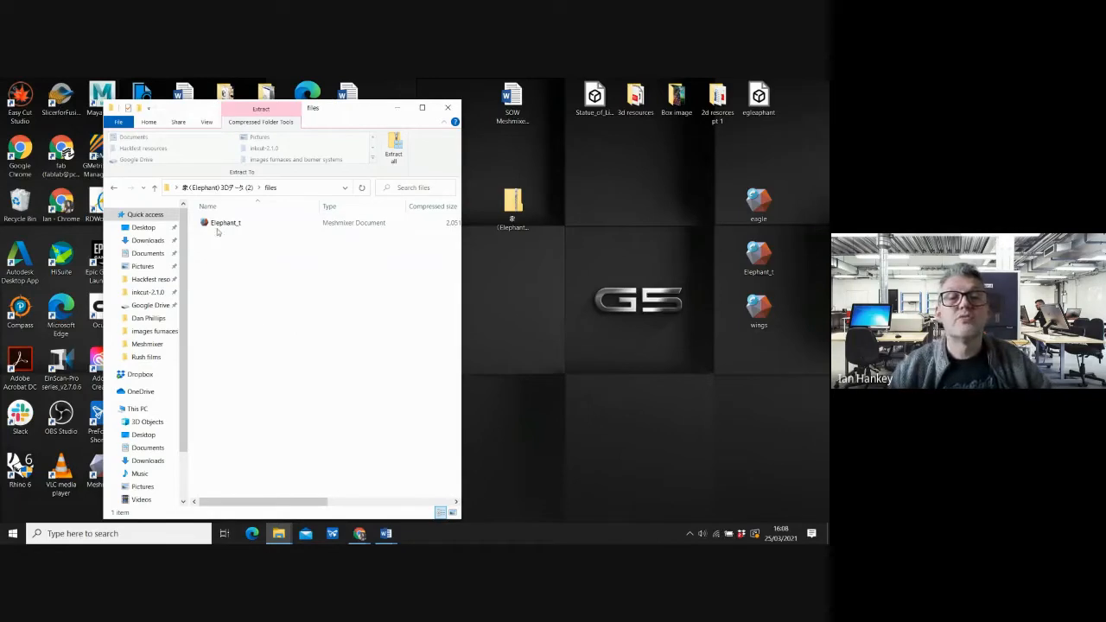
left_click_drag(219, 226, 595, 351)
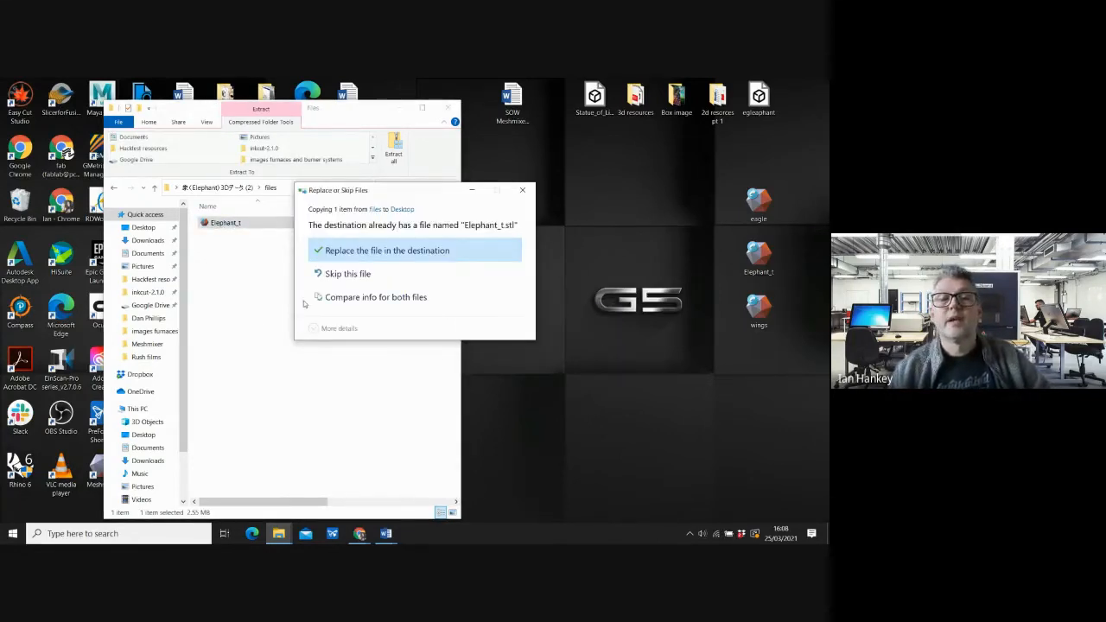
left_click(363, 251)
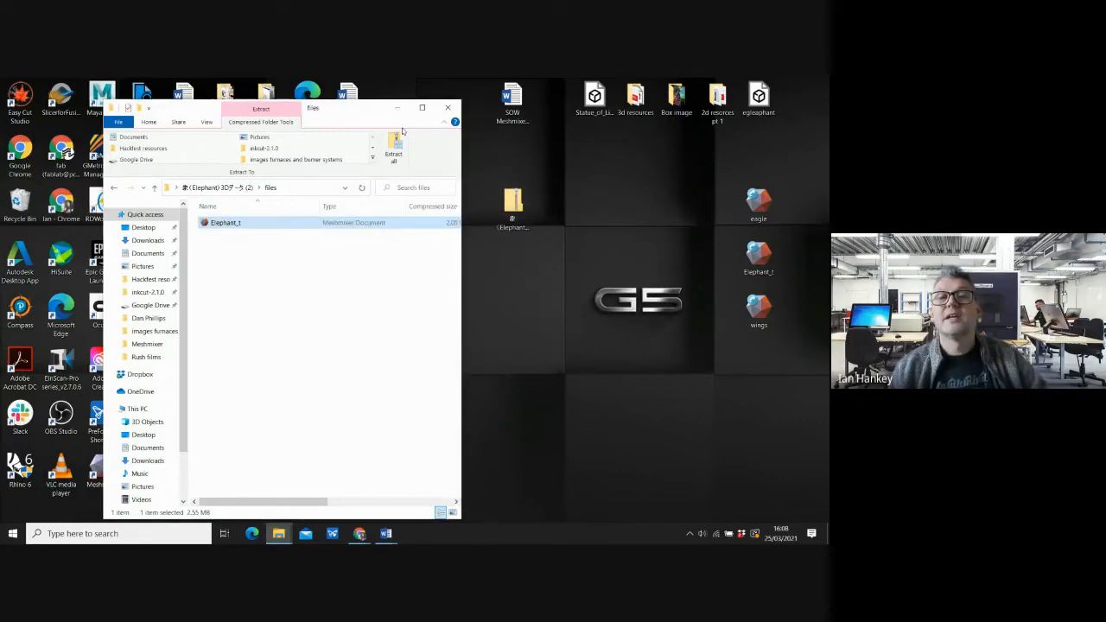
left_click_drag(357, 110, 439, 152)
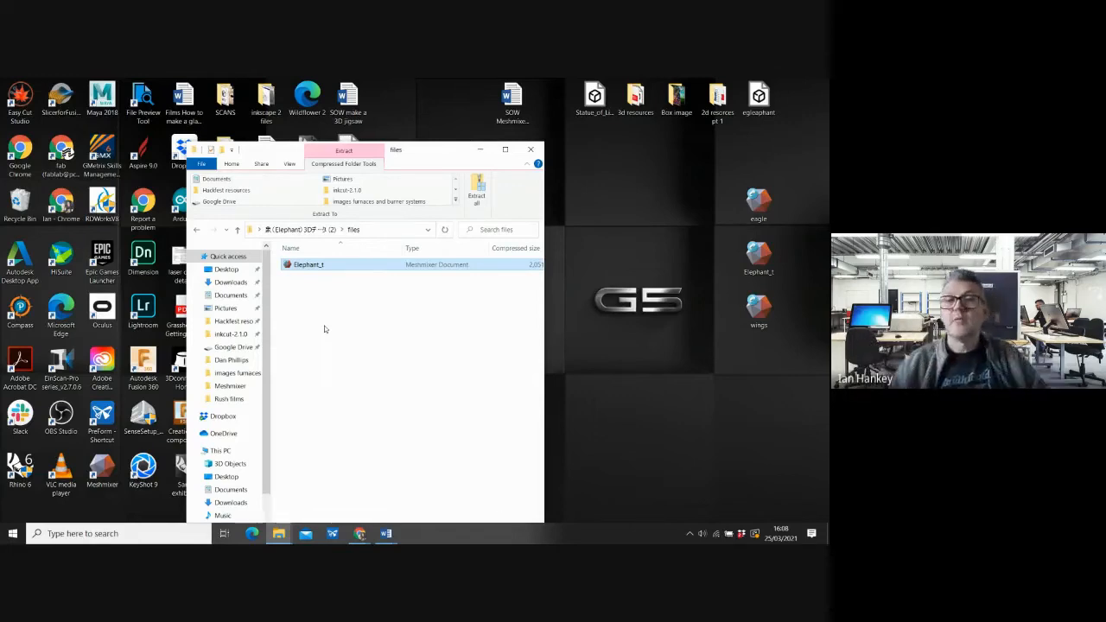
left_click(531, 152)
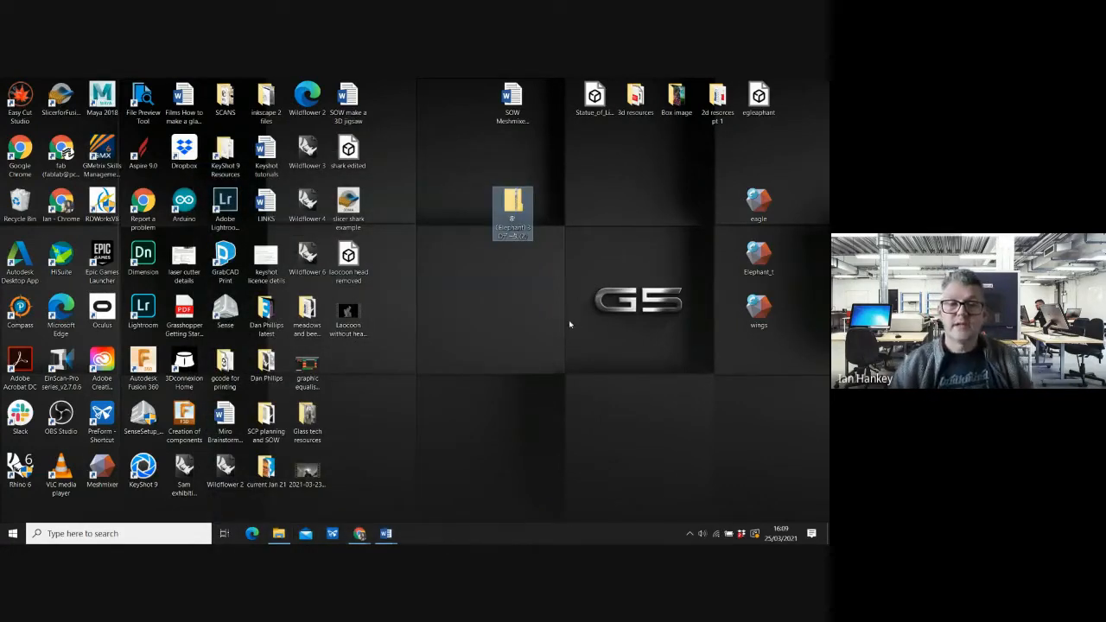
Start Meshmixer from the desktop, maximize its window and load the sample bunny model
left_click(99, 472)
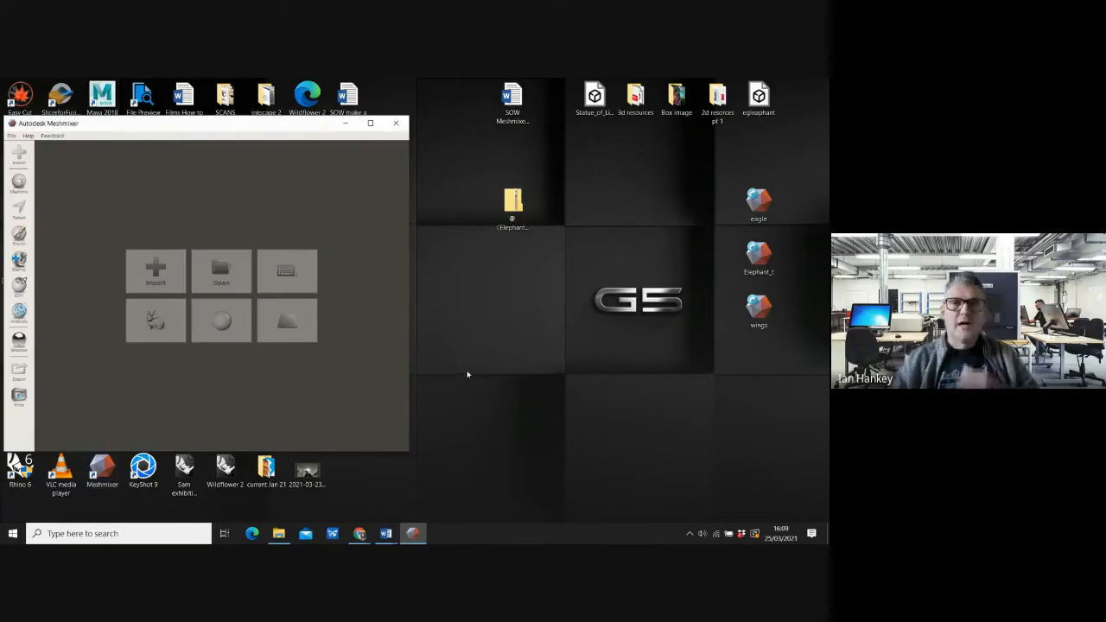
left_click(370, 123)
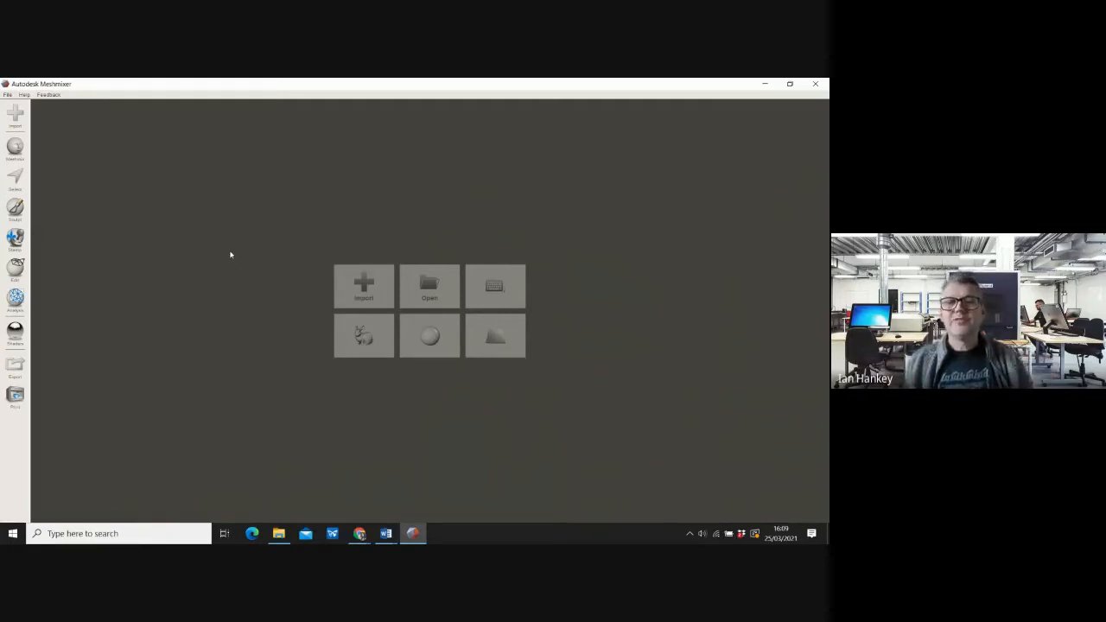
left_click(363, 341)
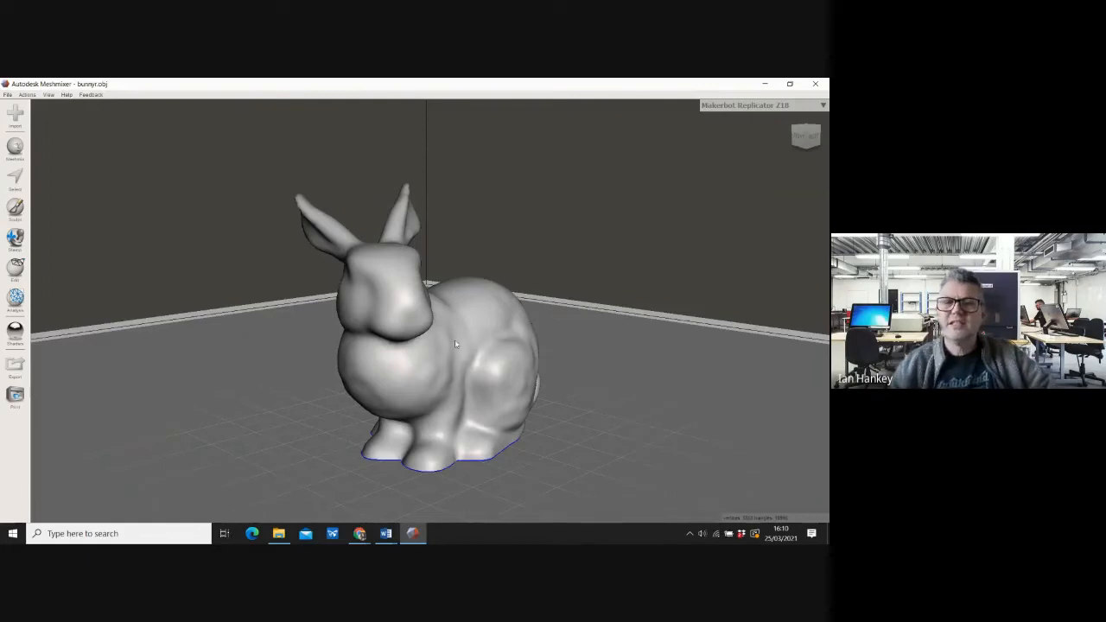
Examine the bunny model from its side and slightly above, both at a distance and close up
mouse_move(470, 392)
right_mouse_down()
mouse_move(332, 367)
mouse_move(222, 366)
mouse_move(360, 366)
mouse_move(458, 406)
right_mouse_up()
mouse_move(804, 138)
left_mouse_down()
mouse_move(570, 131)
mouse_move(790, 136)
left_mouse_up()
right_click_drag(620, 338, 489, 348)
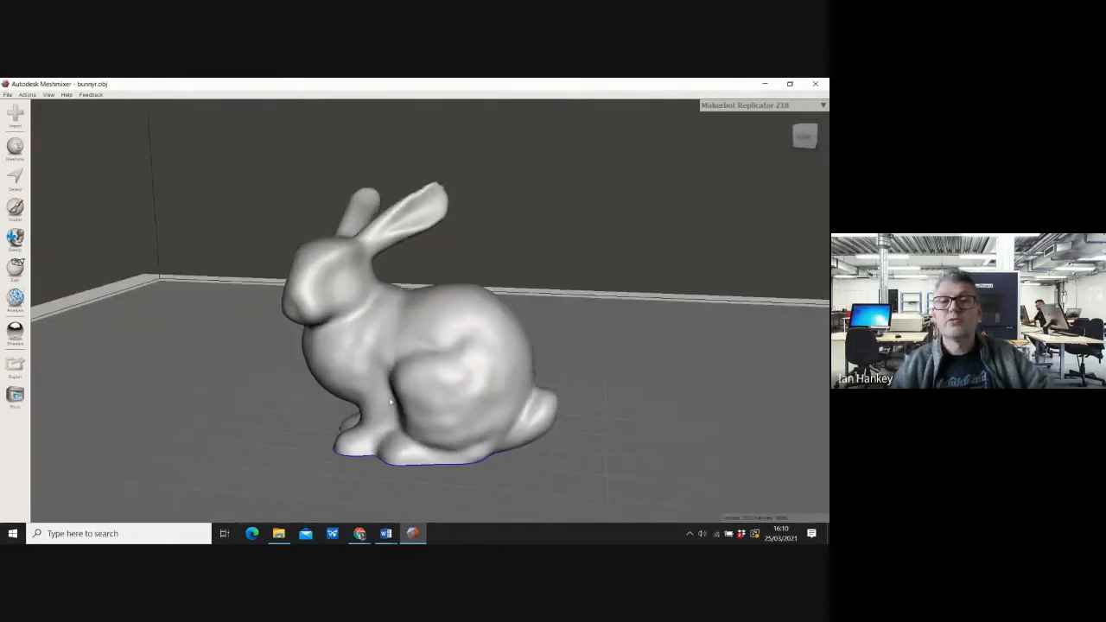
scroll(389, 401, "down", 5)
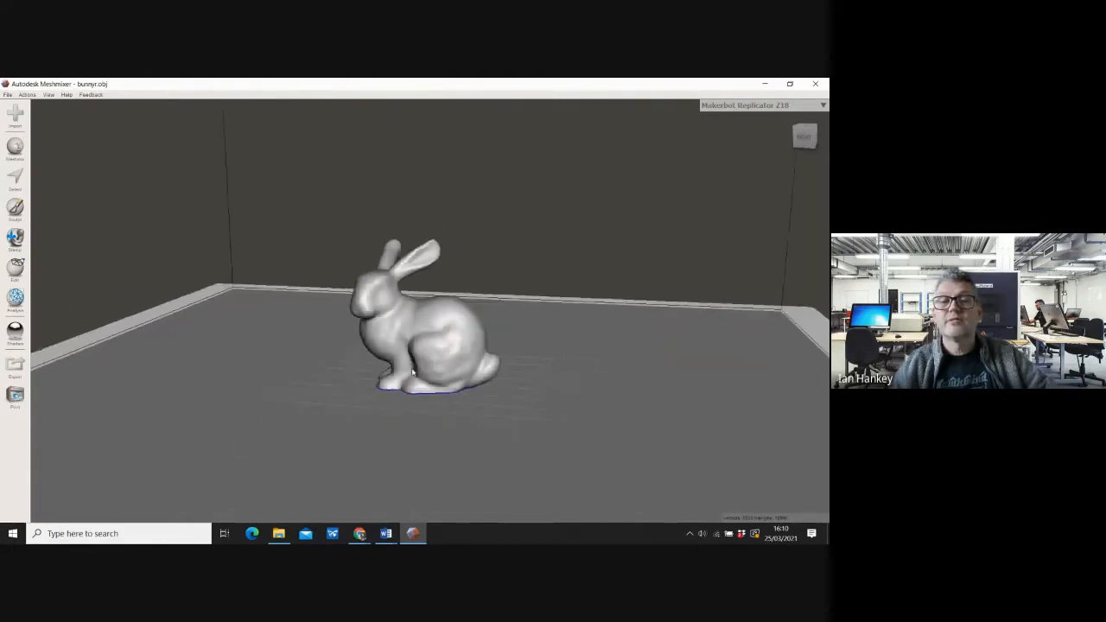
scroll(413, 372, "up", 5)
right_click_drag(373, 435, 451, 311)
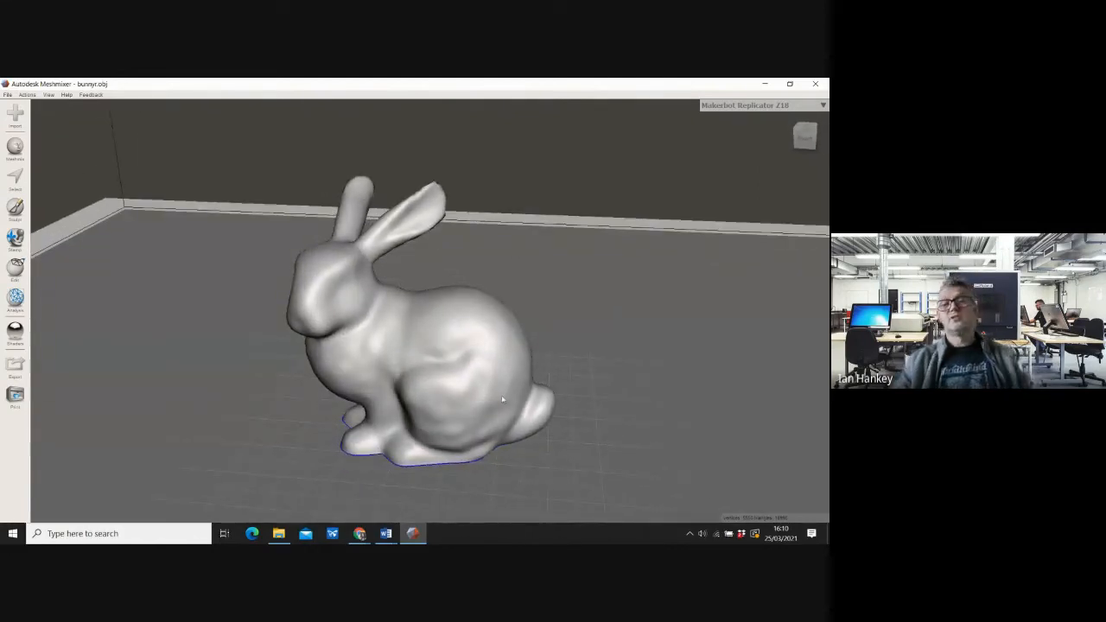
Brush-select a small patch of faces on the bunny's upper back with the sphere brush and delete it, leaving a hole
left_click(16, 180)
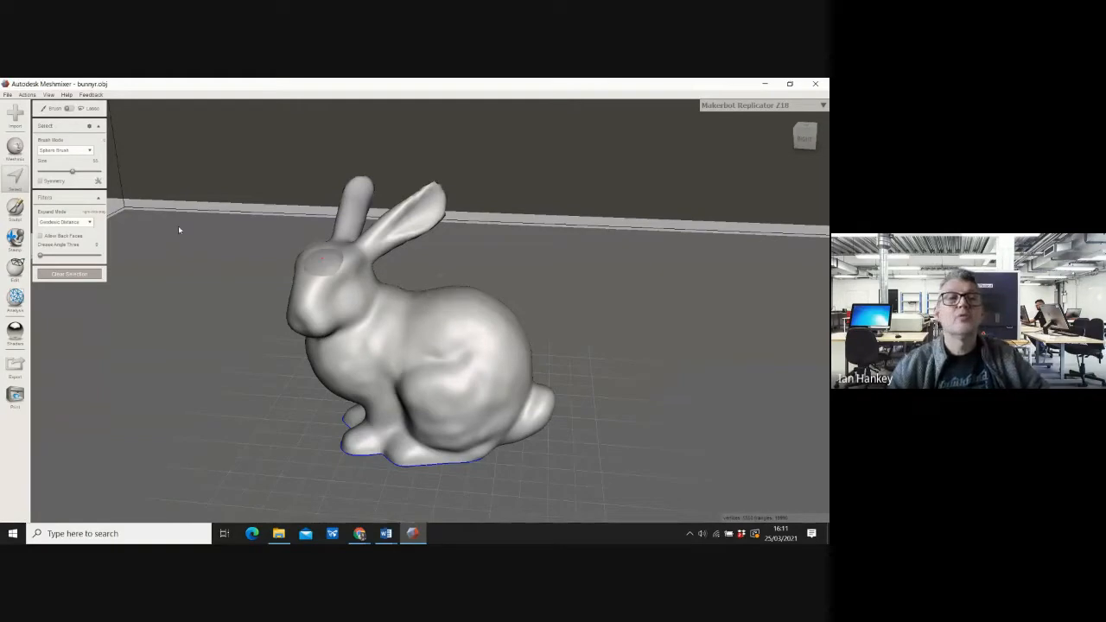
left_click_drag(73, 173, 79, 172)
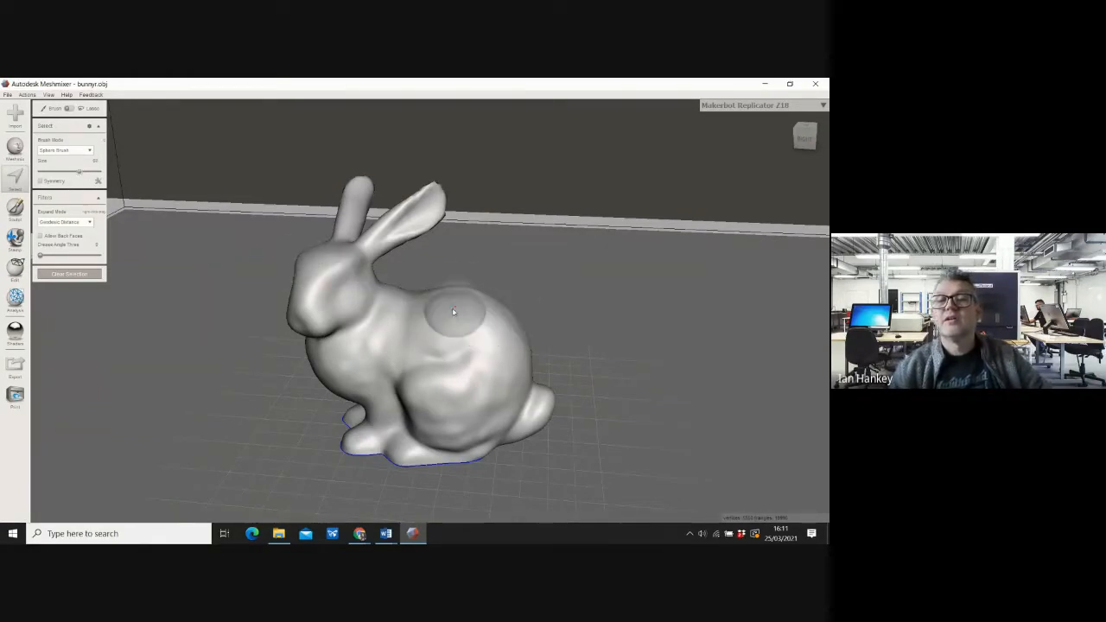
left_click_drag(78, 172, 67, 172)
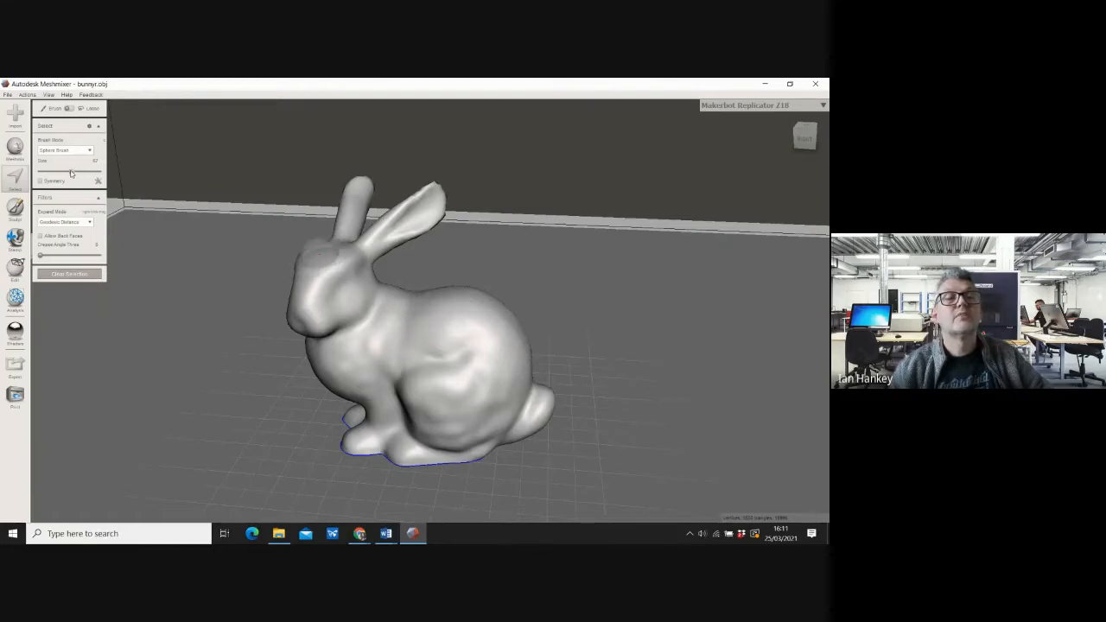
mouse_move(462, 318)
left_mouse_down()
mouse_move(451, 313)
mouse_move(476, 336)
mouse_move(476, 309)
left_mouse_up()
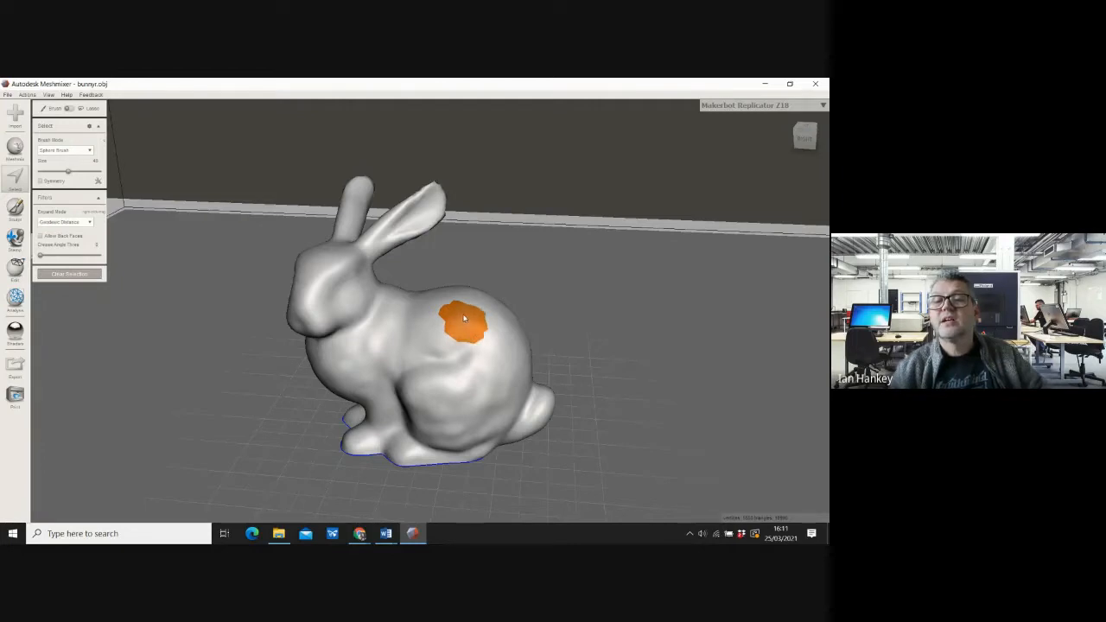
left_click_drag(449, 311, 456, 321)
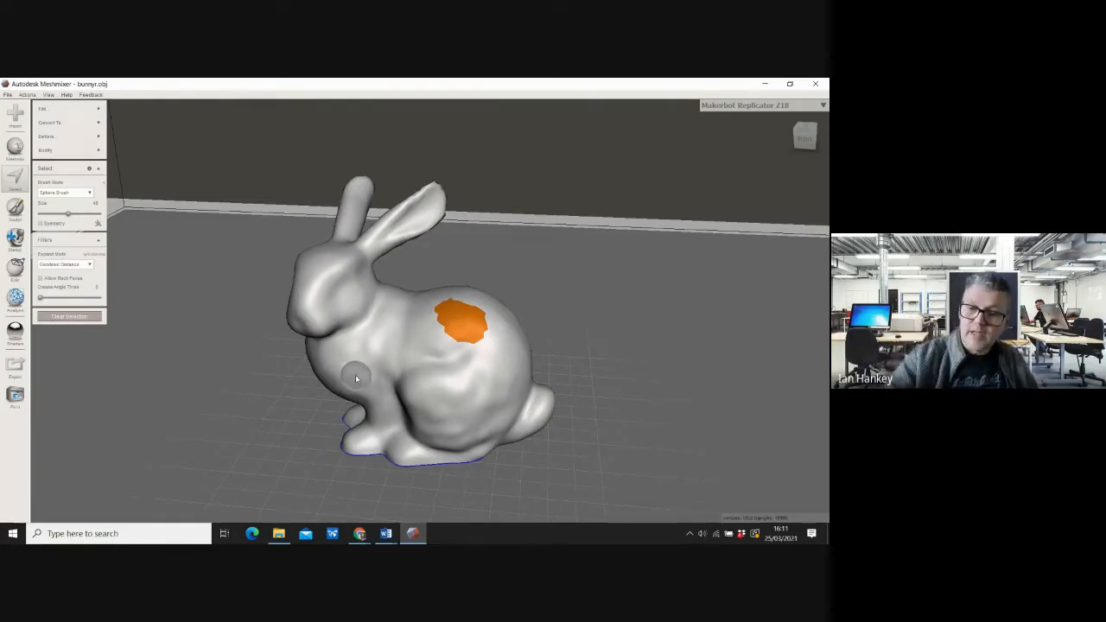
key("Delete")
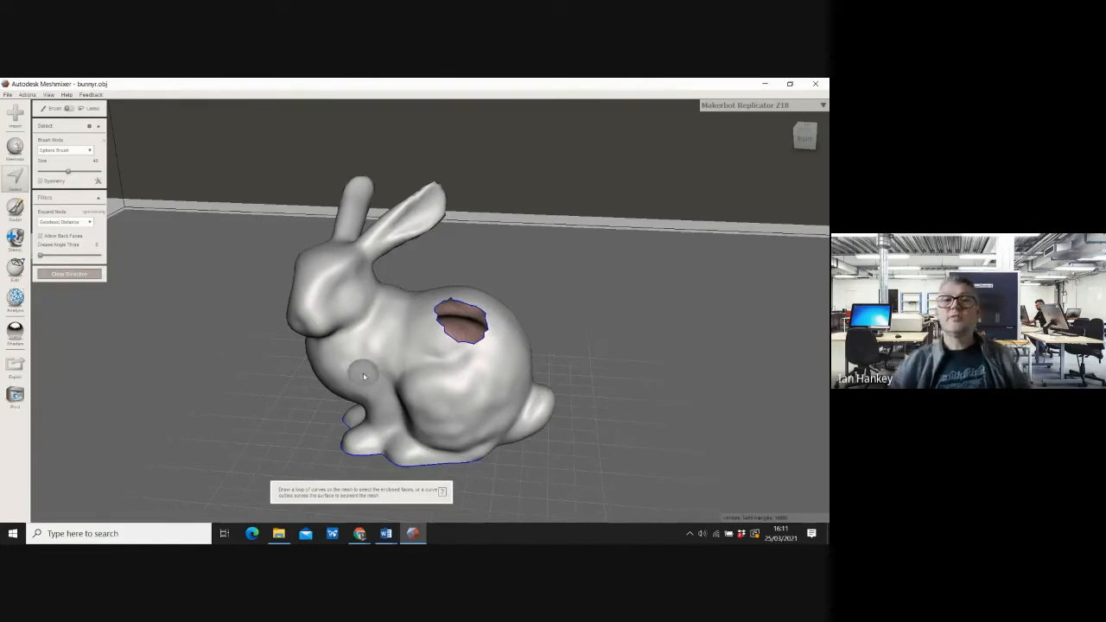
Select a ring of faces all the way around the edge of the hole, using the sphere brush at size 20
scroll(524, 318, "up", 2)
scroll(517, 317, "up", 5)
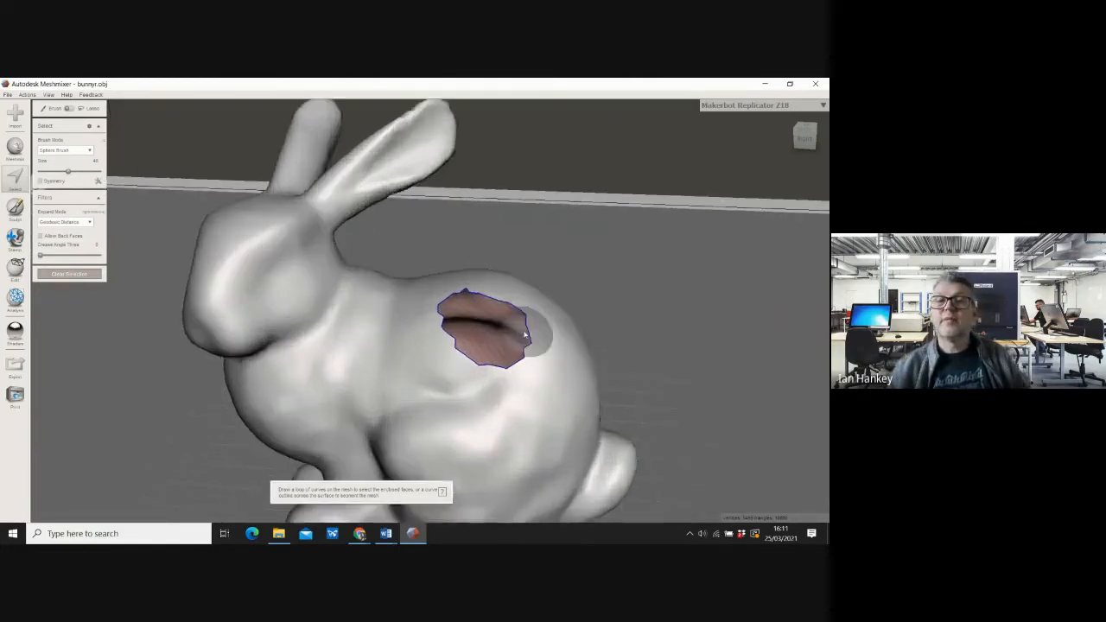
right_click_drag(689, 288, 506, 363)
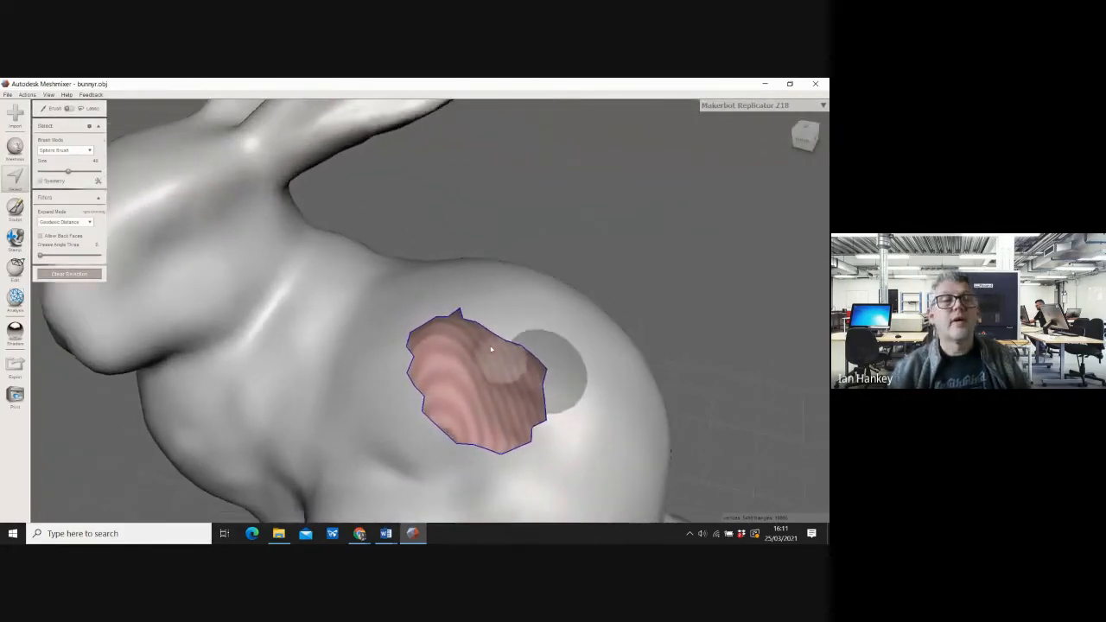
left_click(61, 275)
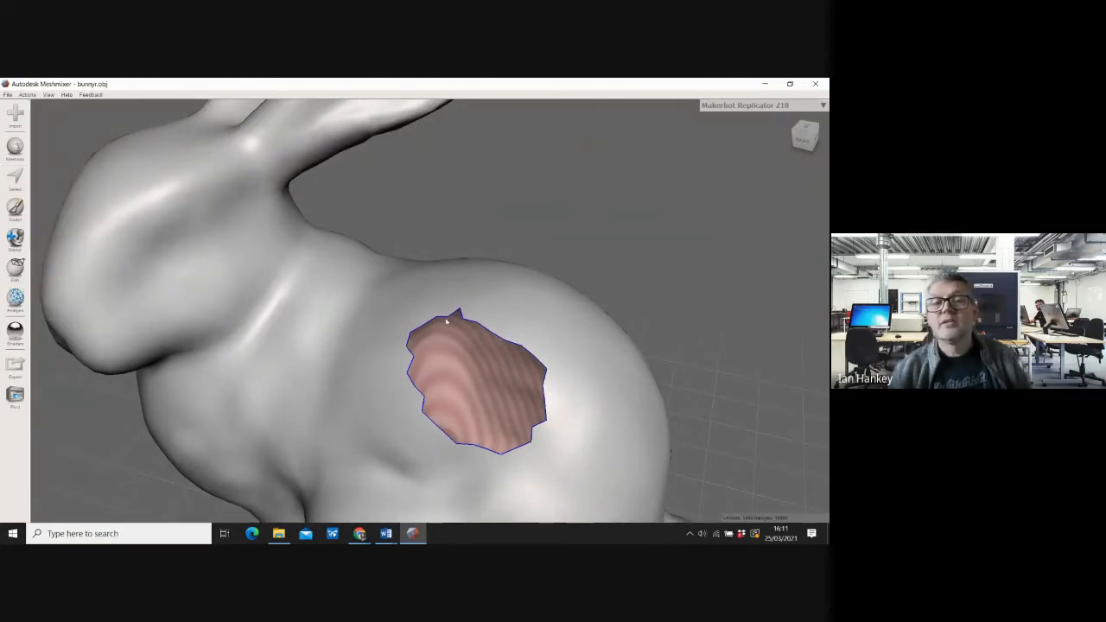
scroll(476, 338, "up", 2)
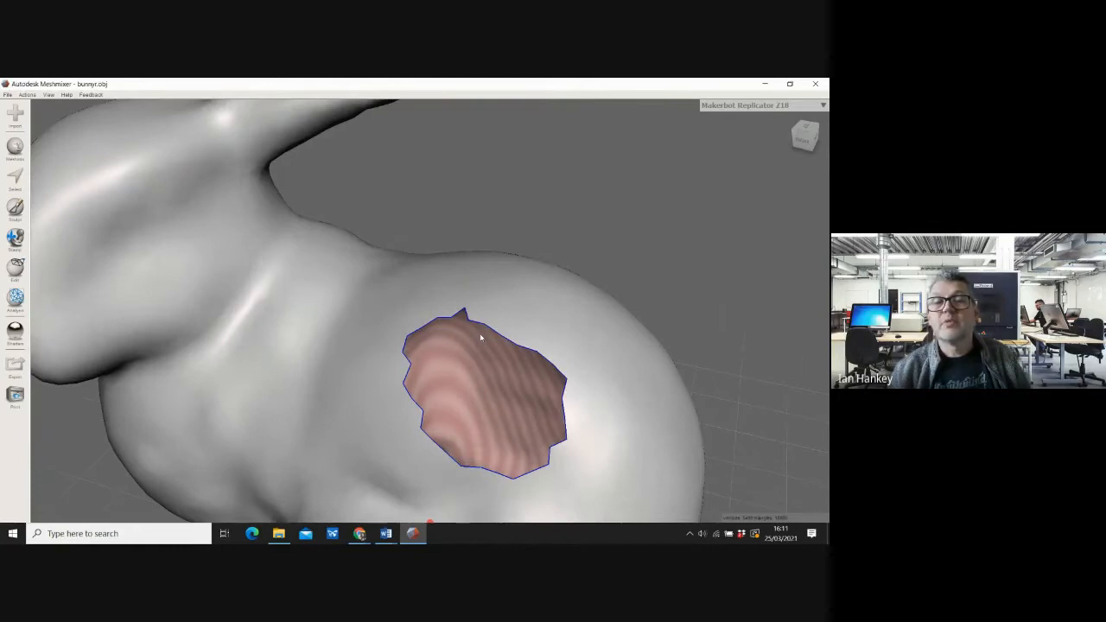
left_click(16, 179)
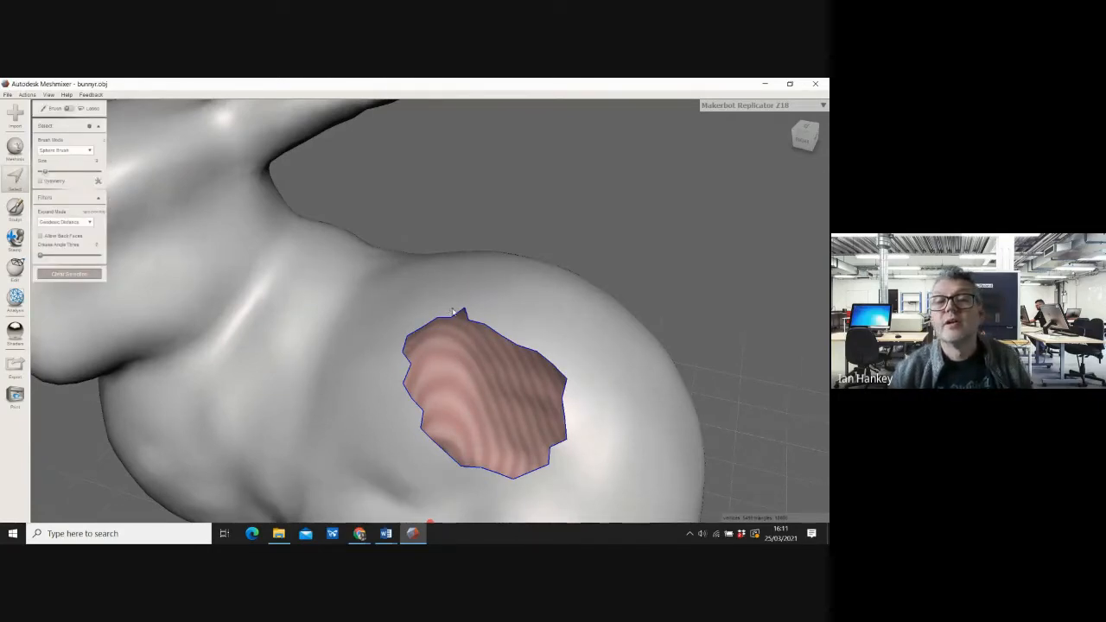
left_click_drag(45, 172, 53, 172)
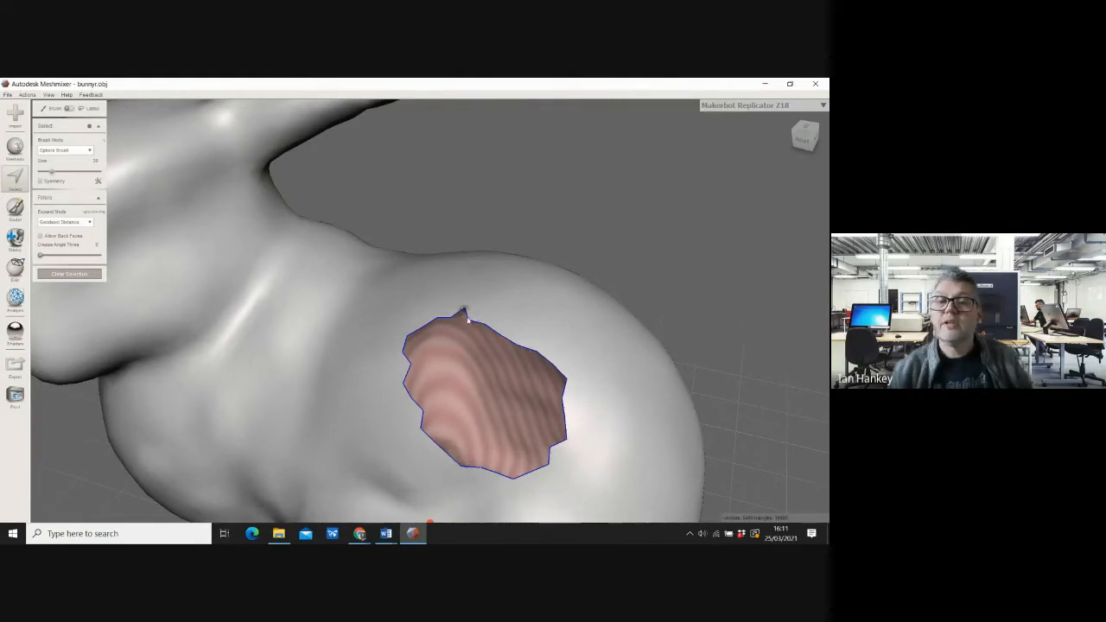
left_click(473, 317)
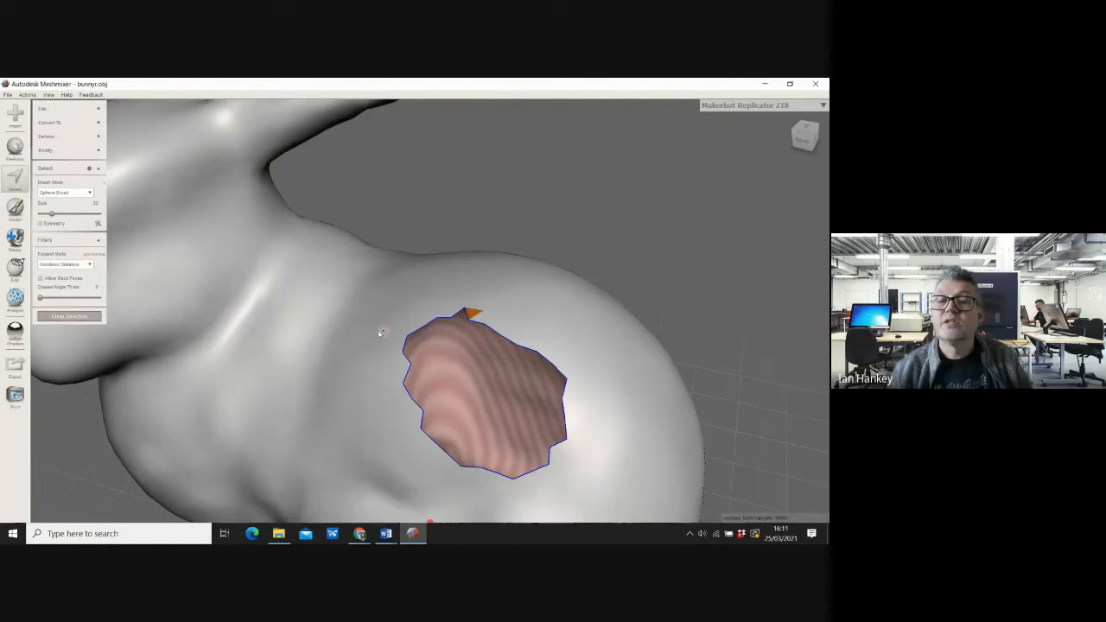
left_click(490, 318)
mouse_move(499, 327)
left_mouse_down()
mouse_move(550, 359)
mouse_move(571, 396)
mouse_move(576, 443)
mouse_move(533, 488)
mouse_move(450, 471)
mouse_move(423, 449)
mouse_move(398, 391)
mouse_move(406, 333)
mouse_move(436, 312)
mouse_move(471, 309)
left_mouse_up()
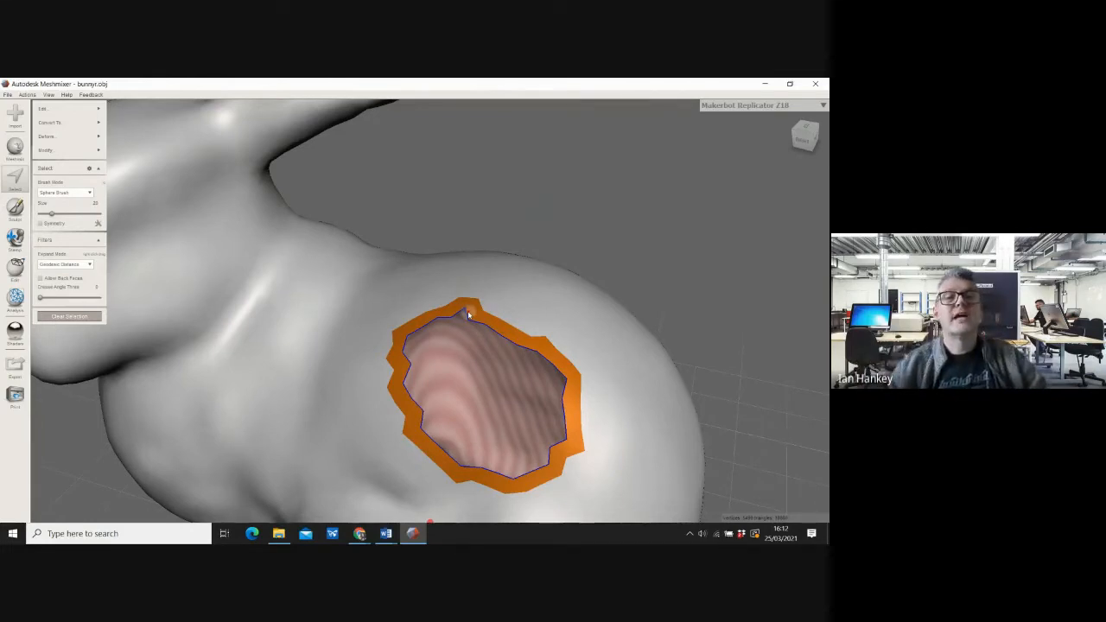
Close the hole in the bunny's back with Erase & Fill using the Smooth MVC fill type, and clear the selection
mouse_move(67, 109)
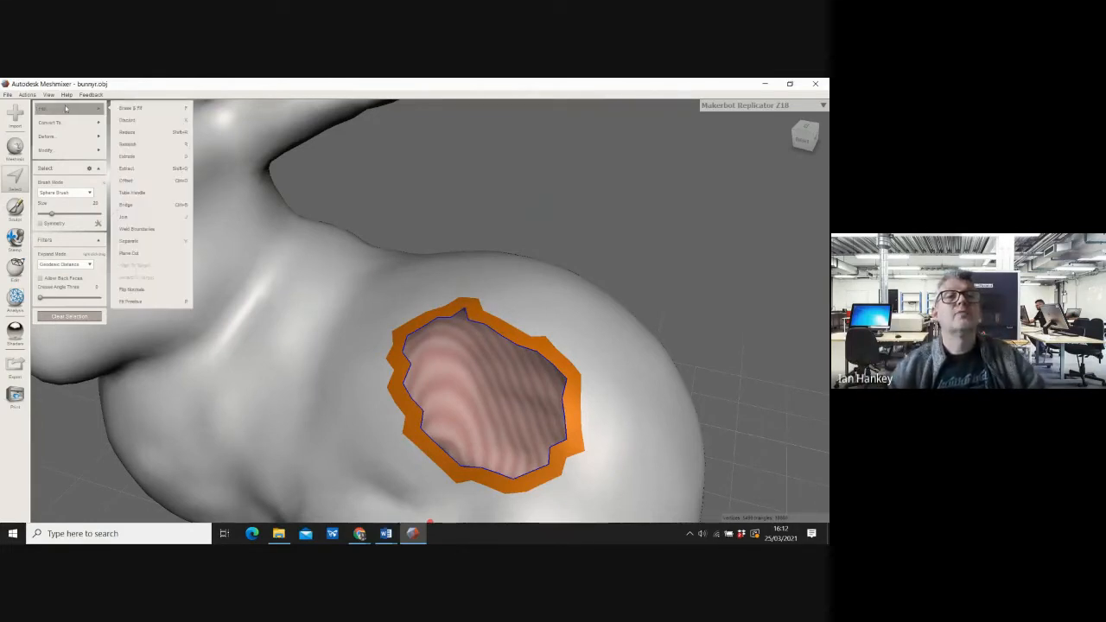
left_click(129, 110)
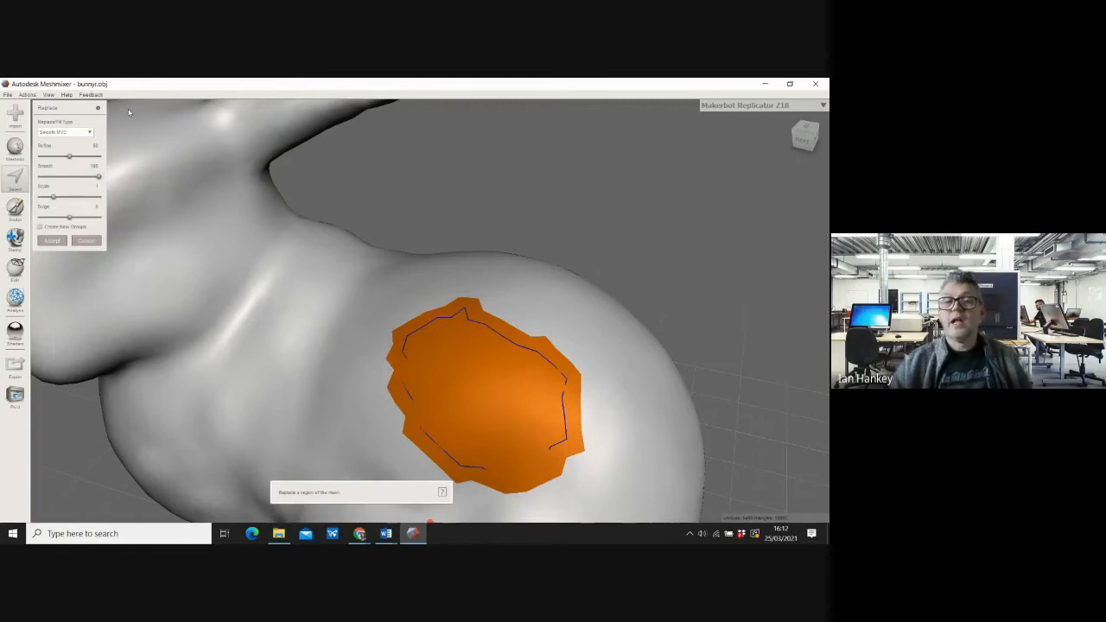
right_click_drag(293, 377, 376, 313)
scroll(375, 313, "down", 5)
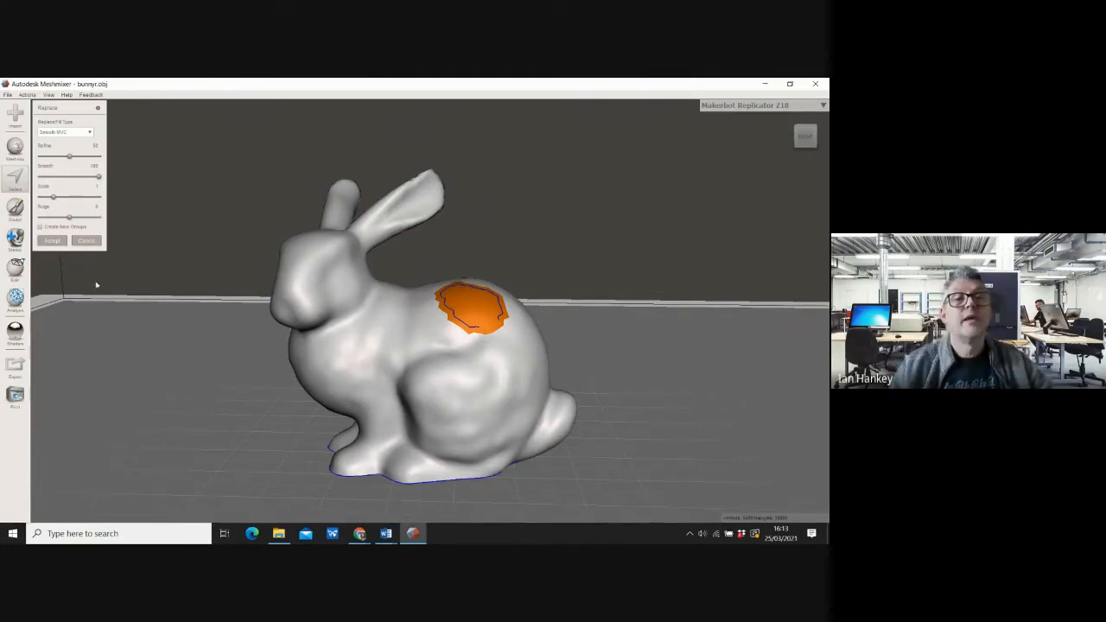
left_click(50, 241)
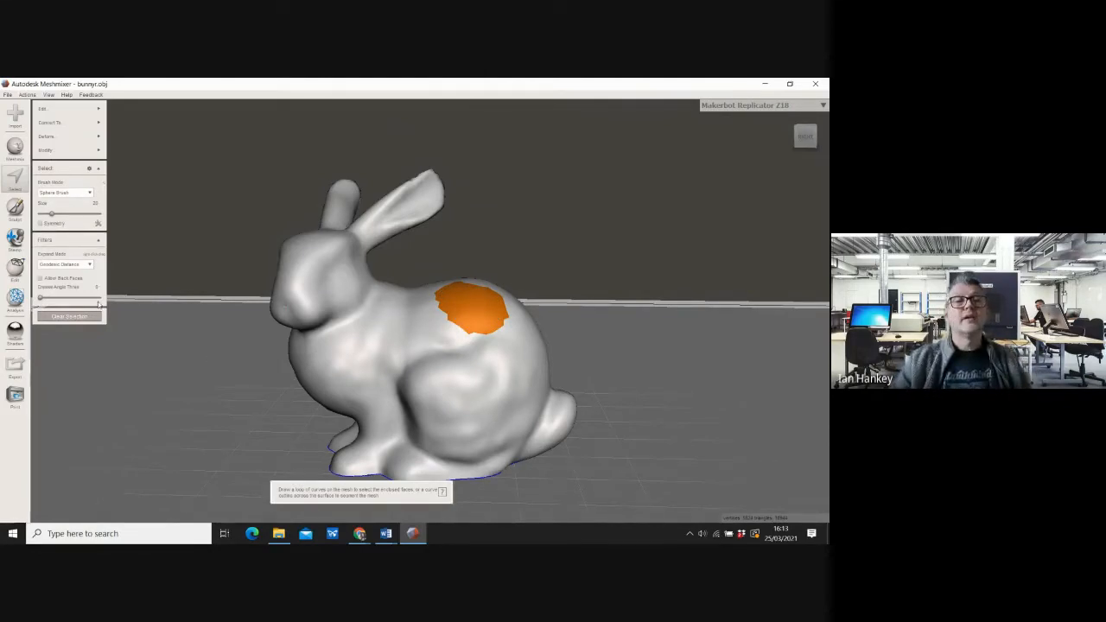
left_click(71, 317)
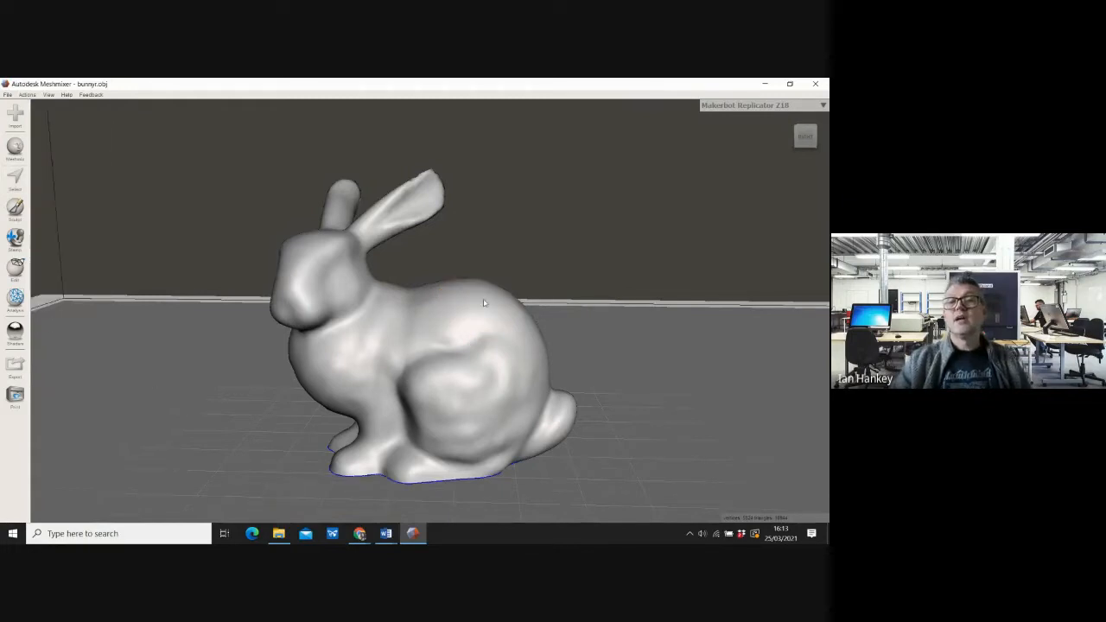
Choose the Inflate sculpting brush, set its size to 74 and raise a rounded bump on the bunny's rump
right_click_drag(478, 320, 213, 351)
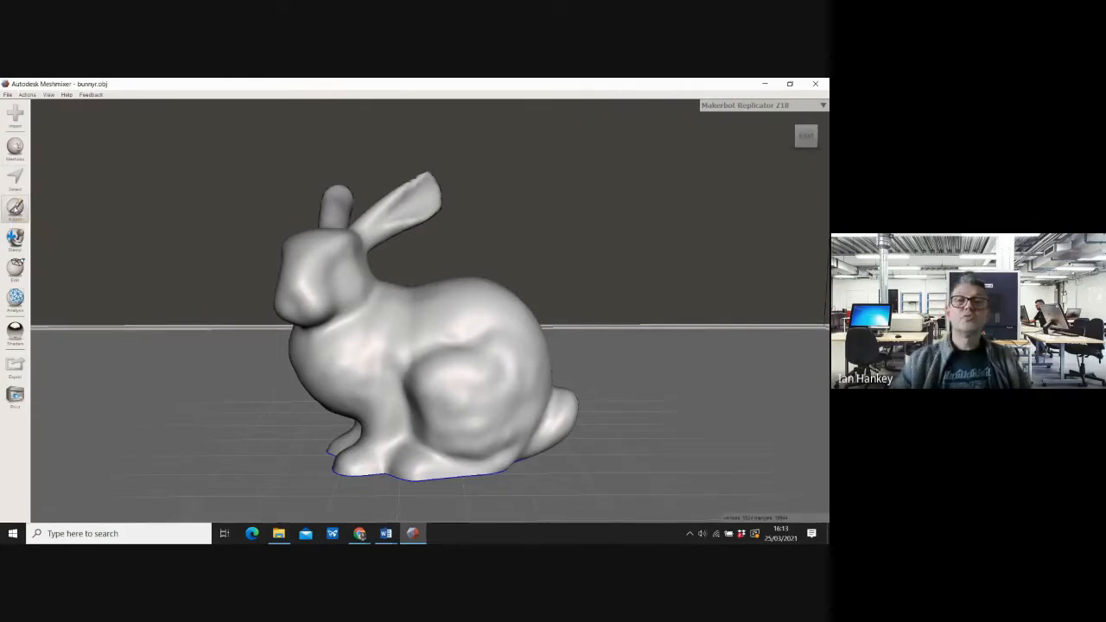
left_click(15, 208)
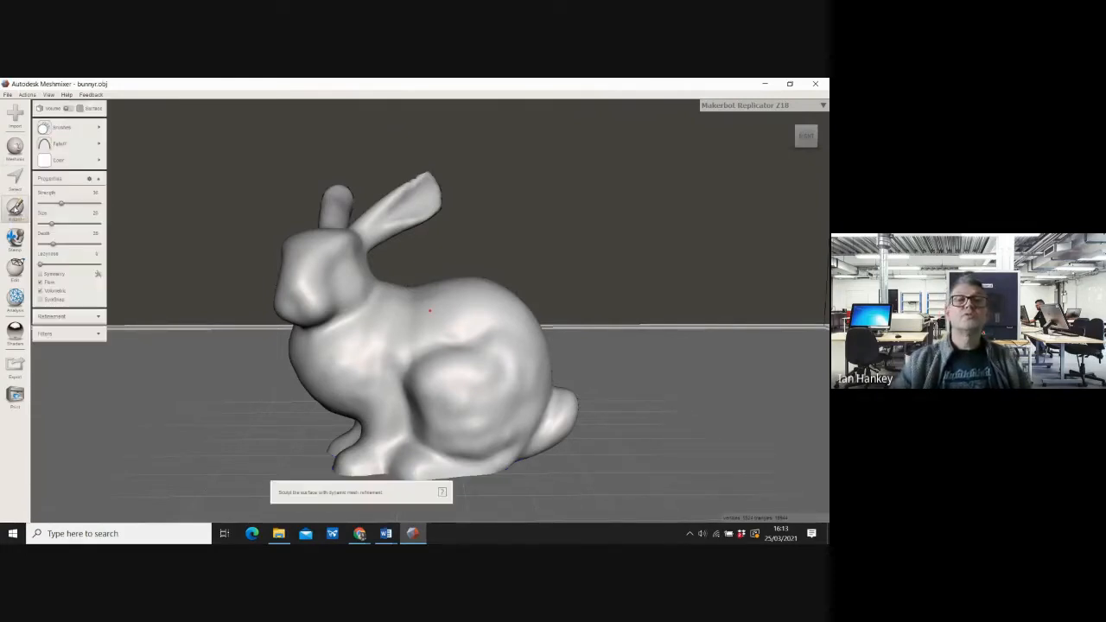
left_click(60, 128)
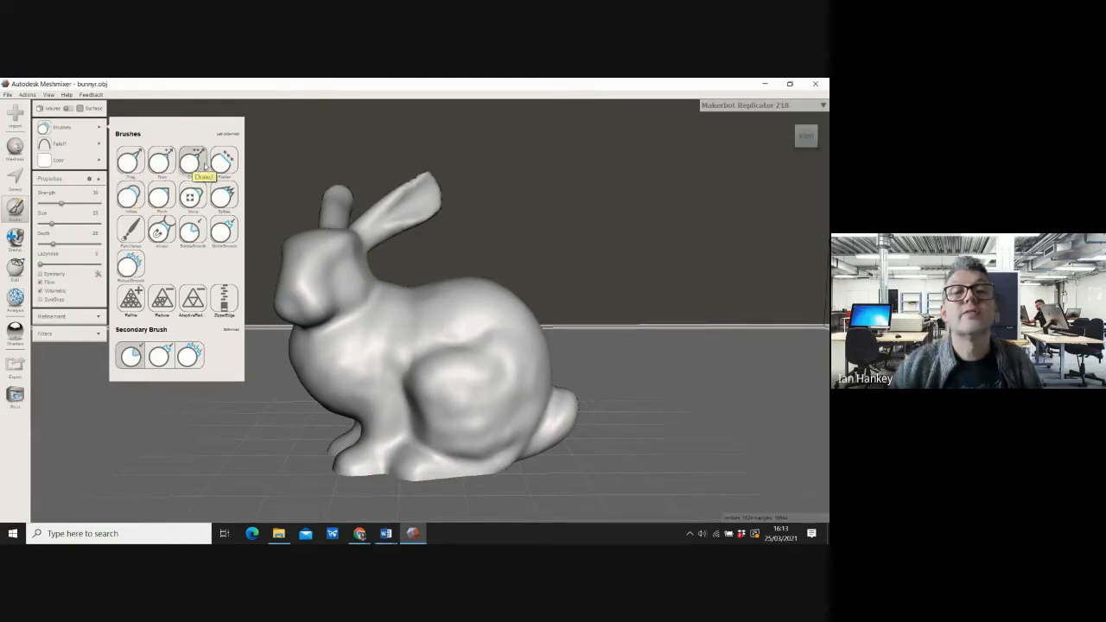
left_click(129, 198)
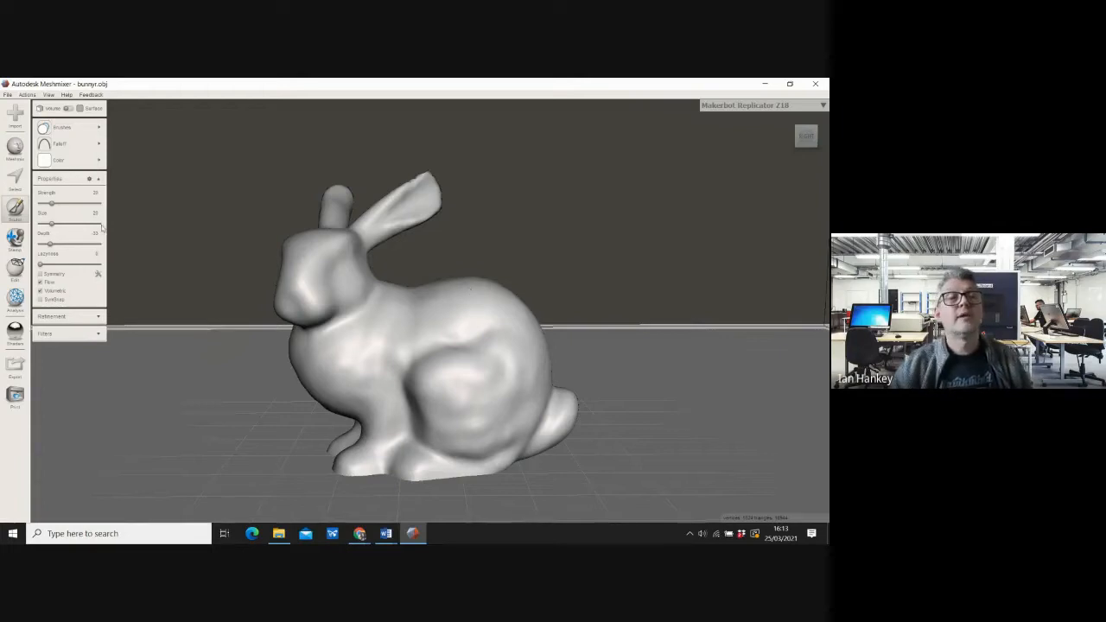
left_click_drag(52, 223, 63, 225)
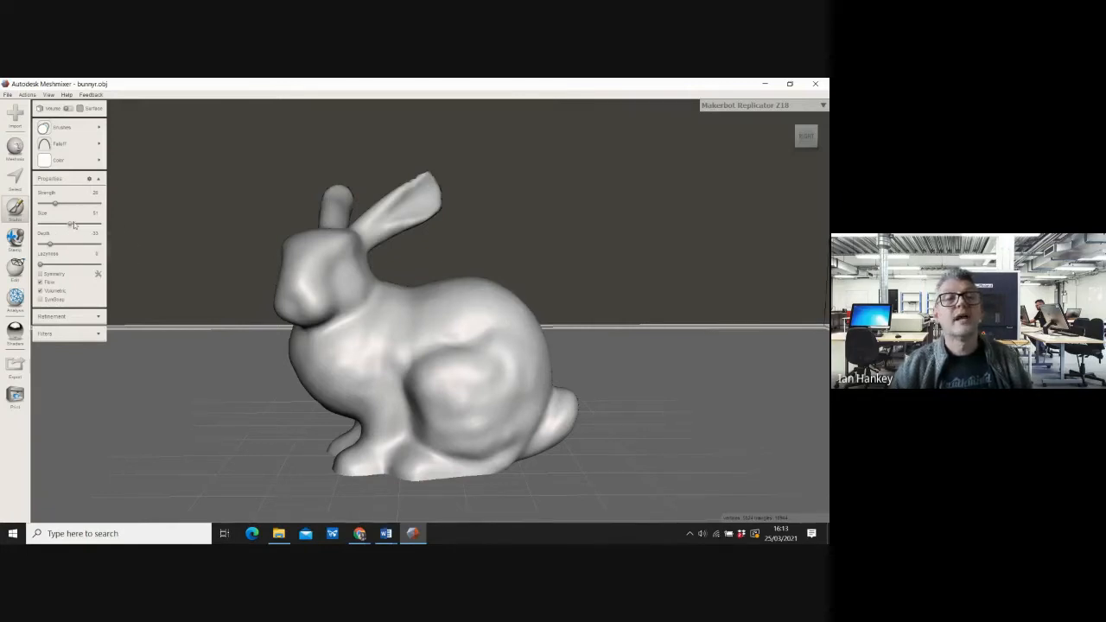
left_click_drag(74, 225, 84, 223)
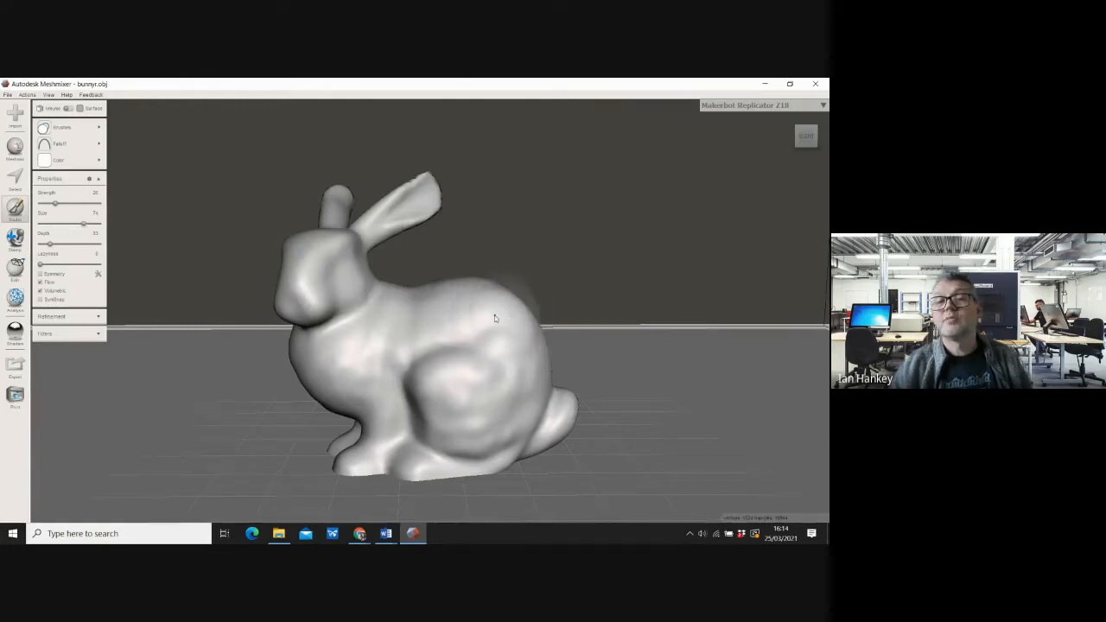
left_click_drag(504, 305, 504, 310)
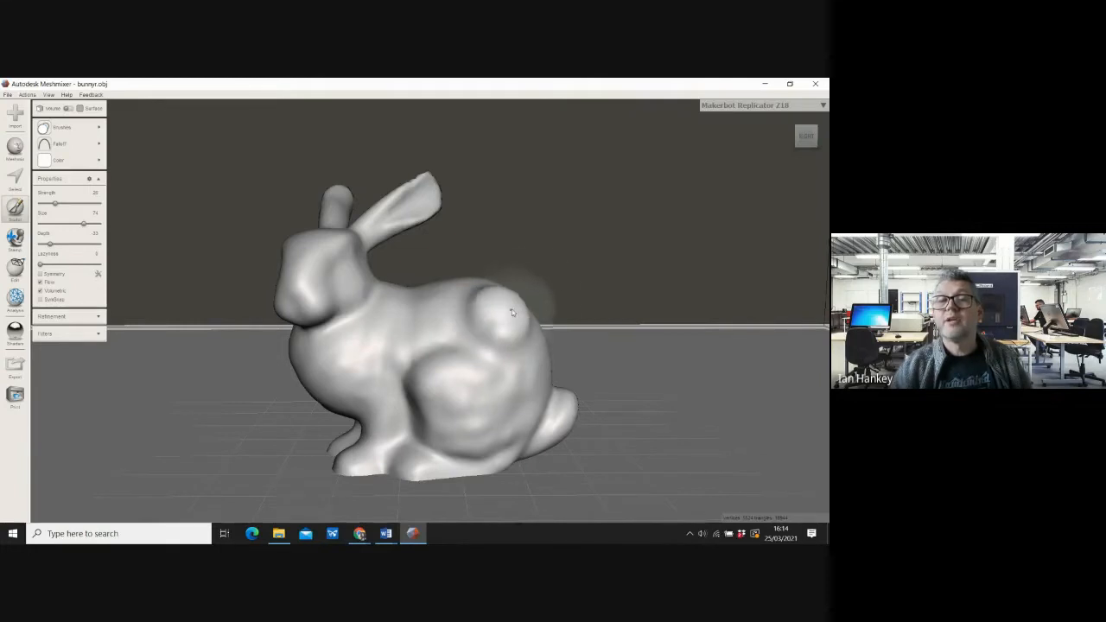
Increase the brush strength and inflate a large bulbous growth out of the bunny's back, adding further lumps to it
left_click_drag(803, 135, 674, 133)
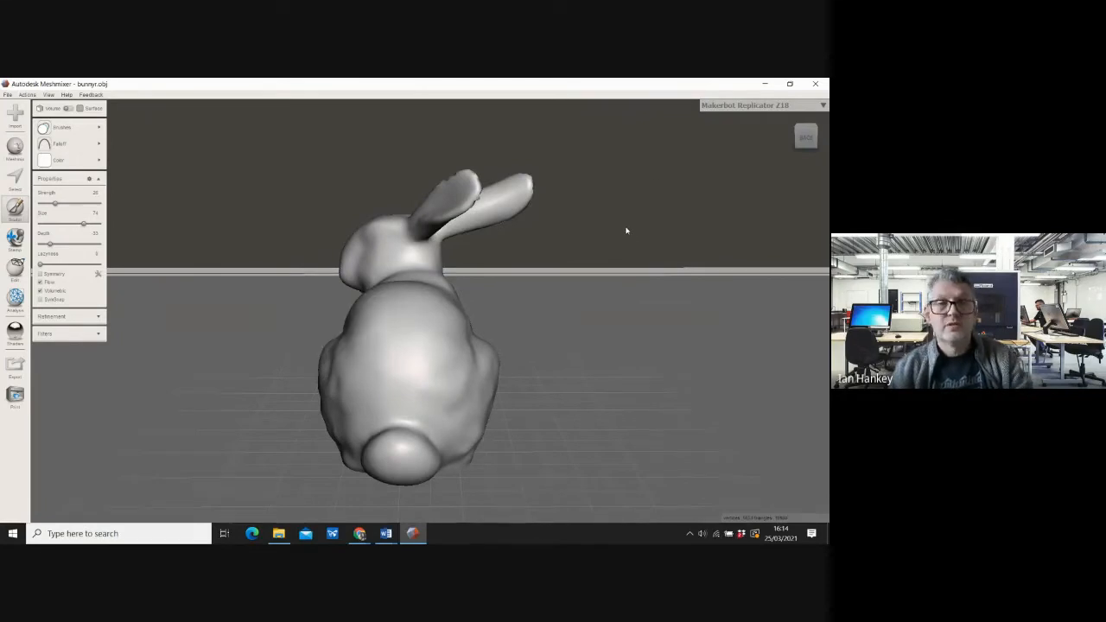
left_click(52, 161)
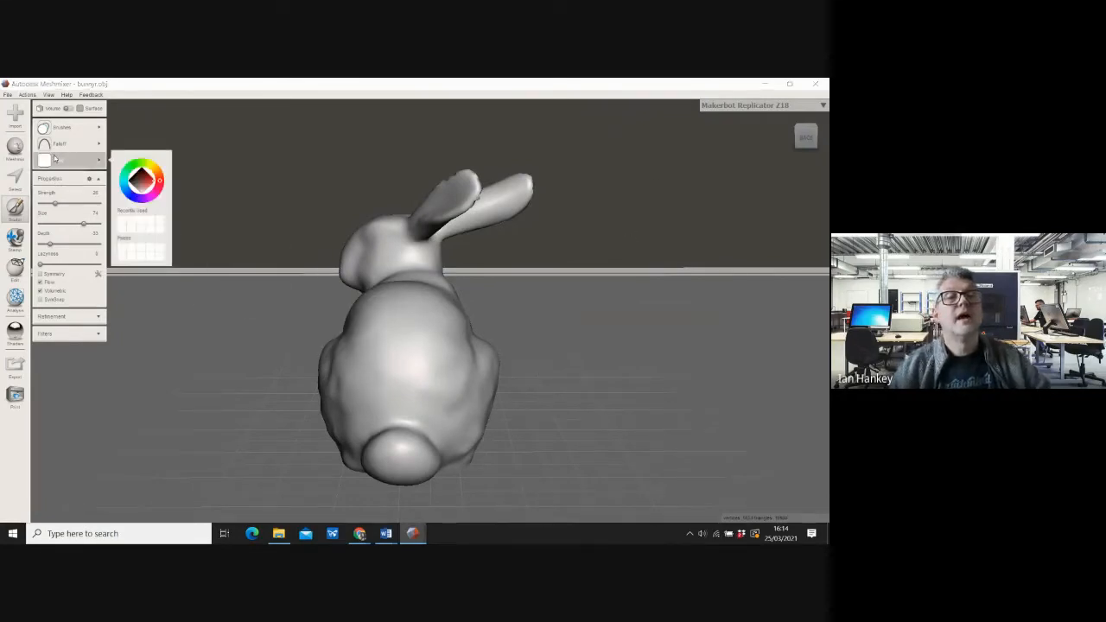
left_click_drag(55, 203, 77, 204)
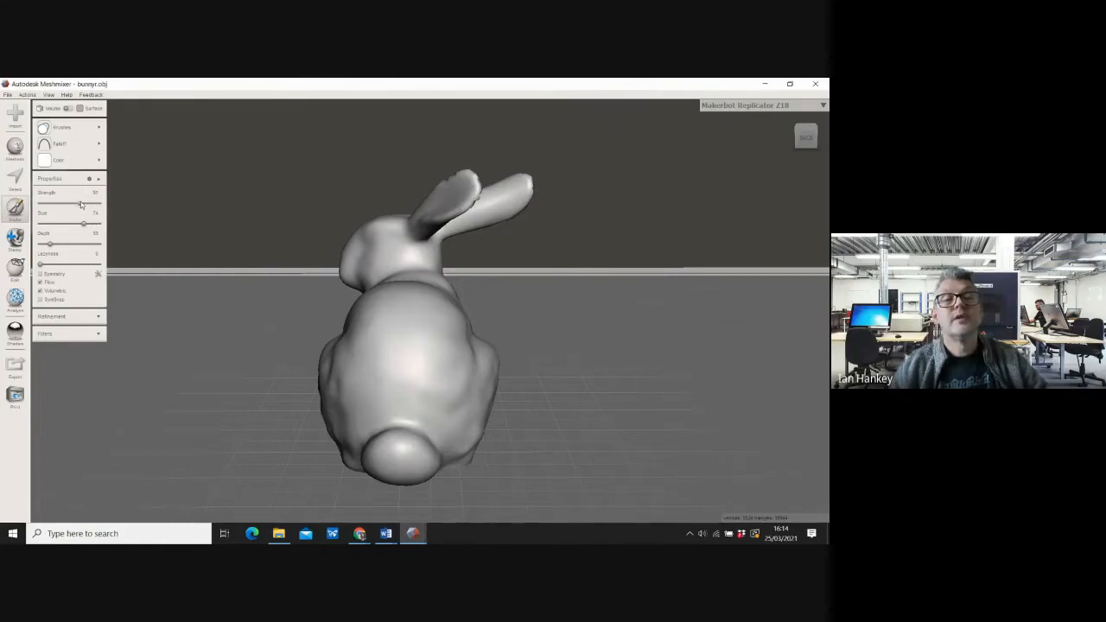
mouse_move(370, 323)
left_mouse_down()
mouse_move(382, 332)
mouse_move(232, 181)
left_mouse_up()
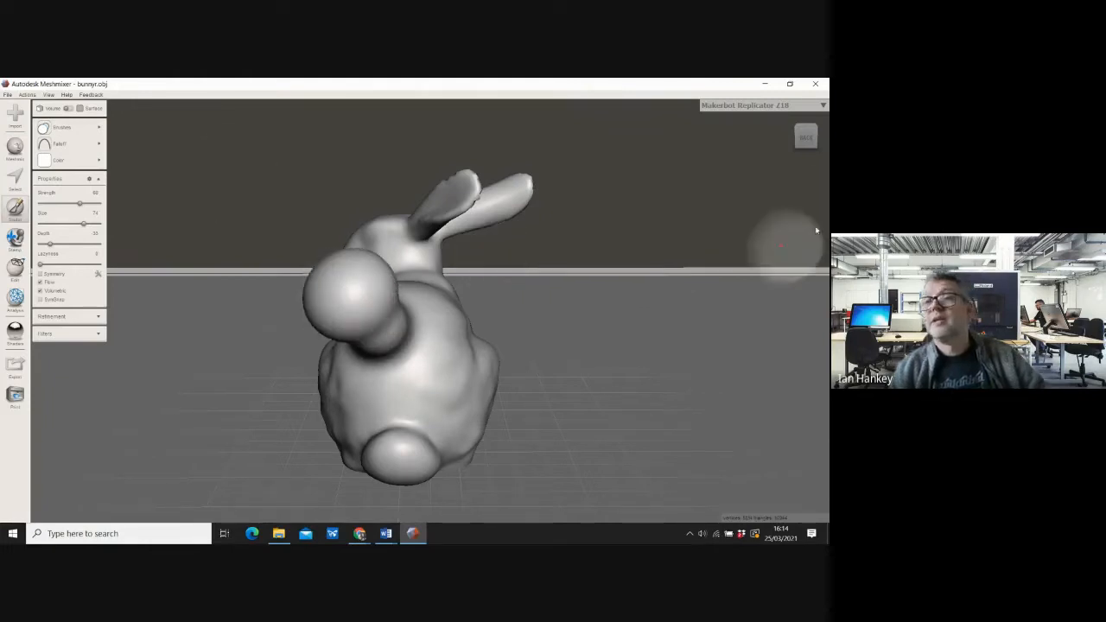
mouse_move(800, 173)
right_mouse_down()
mouse_move(770, 141)
mouse_move(674, 141)
mouse_move(694, 164)
right_mouse_up()
mouse_move(303, 236)
left_mouse_down()
mouse_move(380, 173)
mouse_move(336, 217)
mouse_move(342, 189)
mouse_move(397, 148)
mouse_move(366, 253)
left_mouse_up()
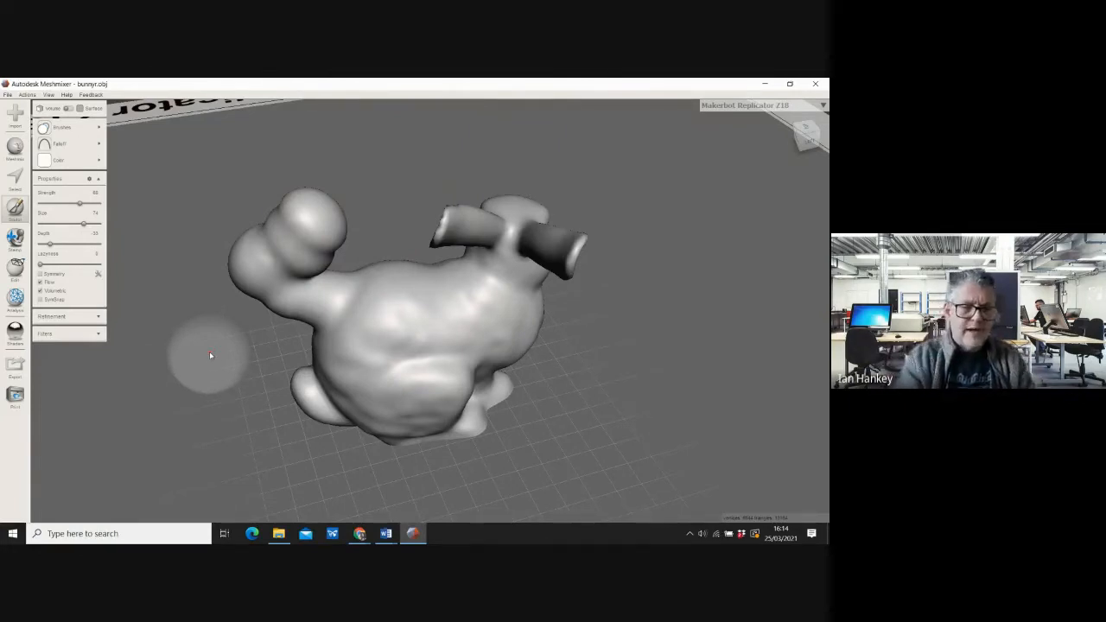
Undo the Inflate strokes one after another until the whole bulbous growth is removed from the bunny's back
key("ctrl+z")
key("ctrl+z")
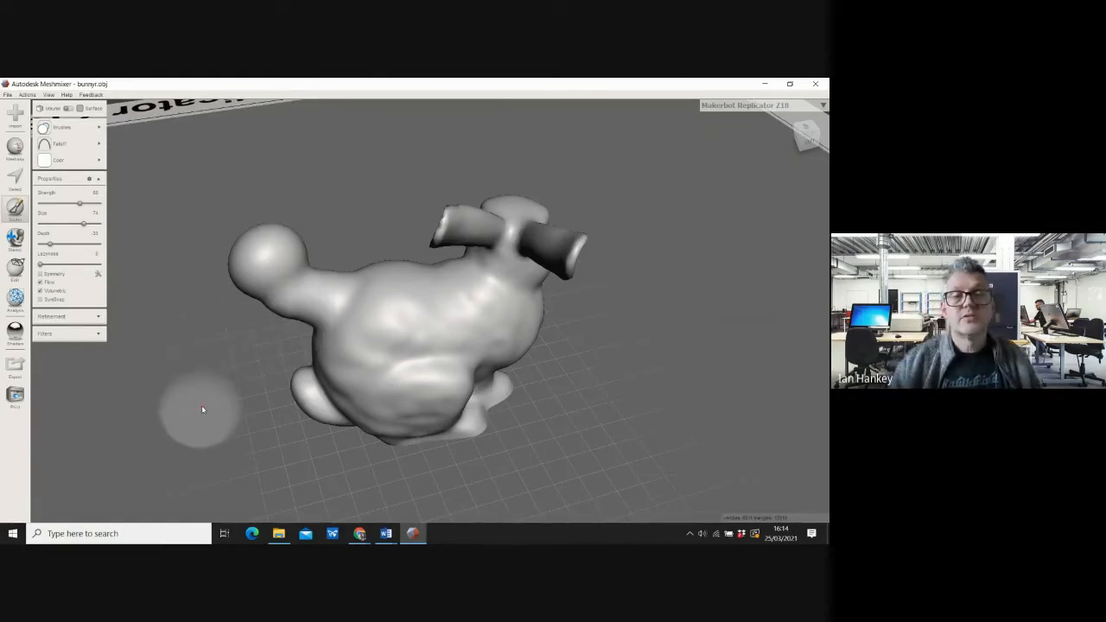
left_click(53, 127)
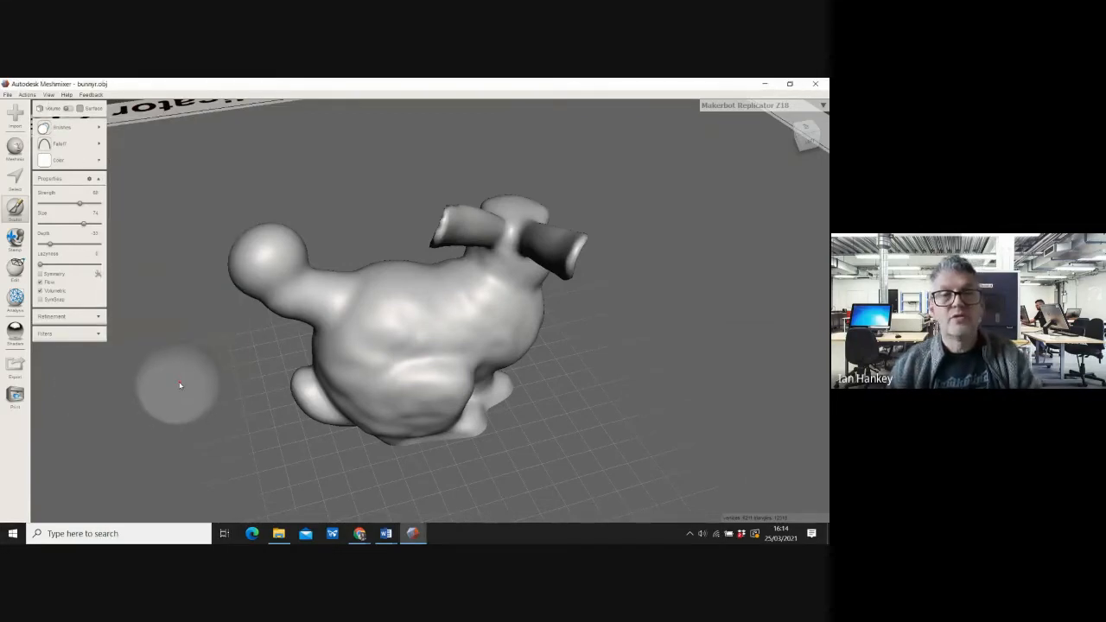
right_click_drag(292, 358, 454, 363)
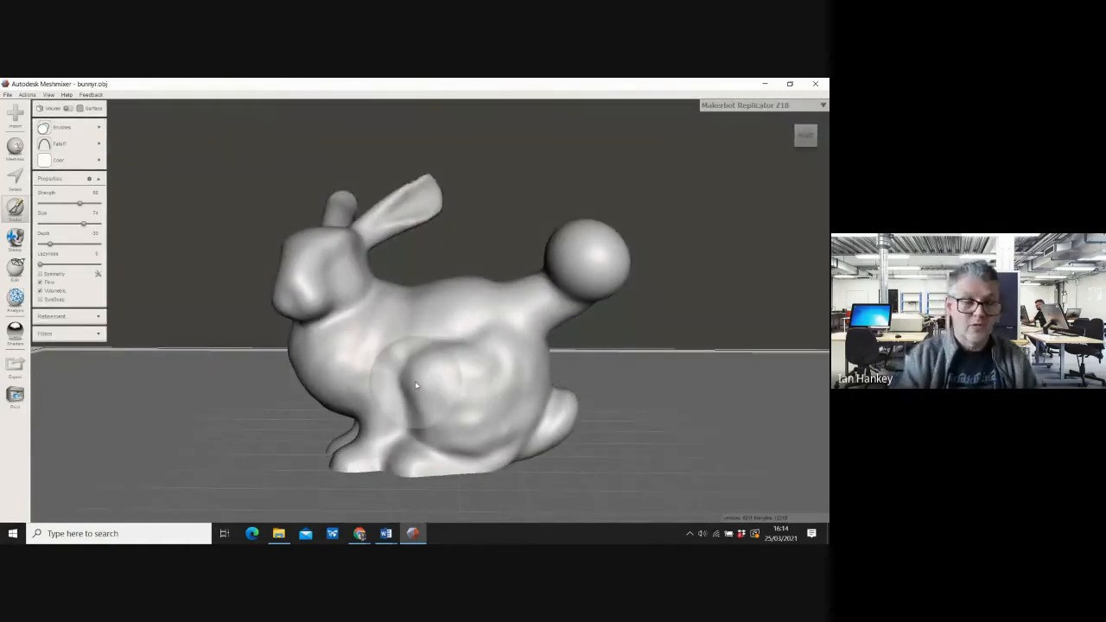
key("ctrl+z")
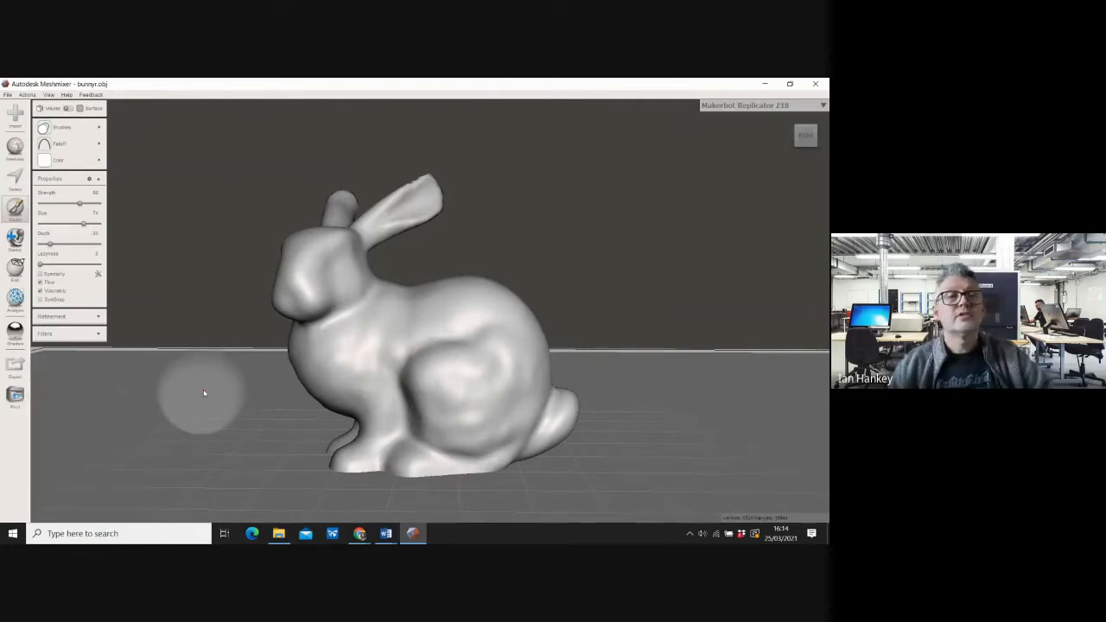
Choose the Flatten sculpting brush and flatten a round patch on the bunny's haunch, also trying a stroke on its back
mouse_move(54, 130)
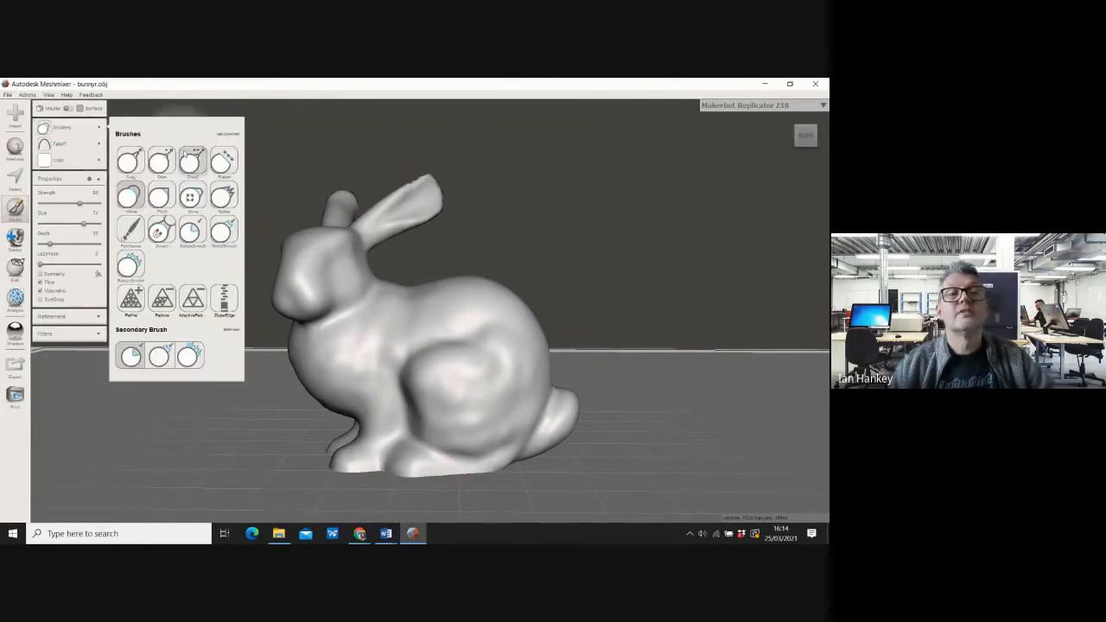
left_click(222, 163)
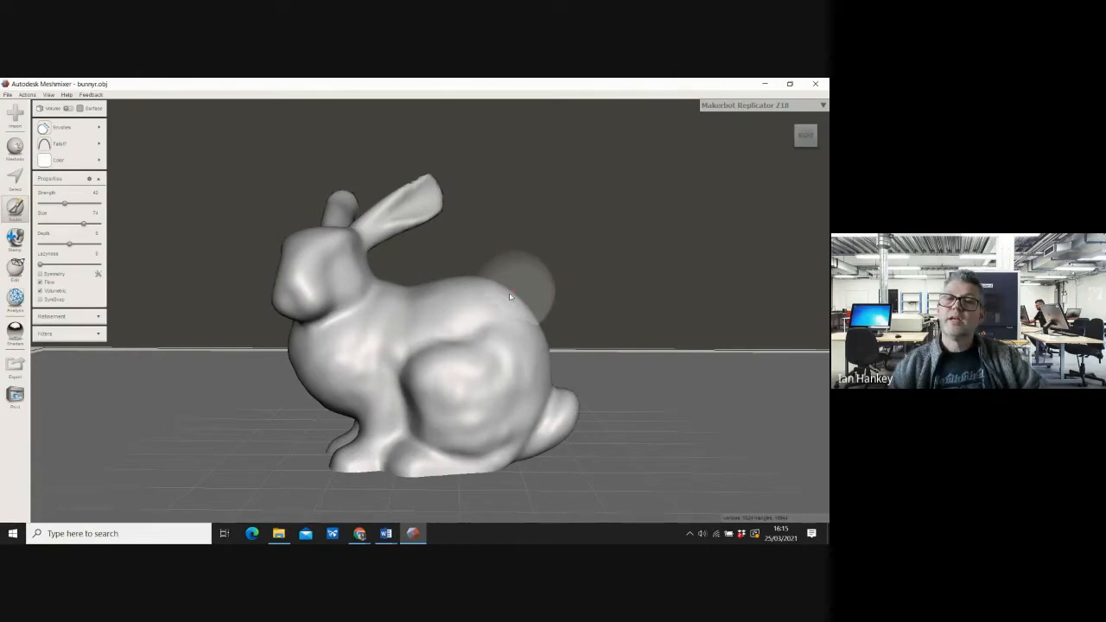
left_click(448, 385)
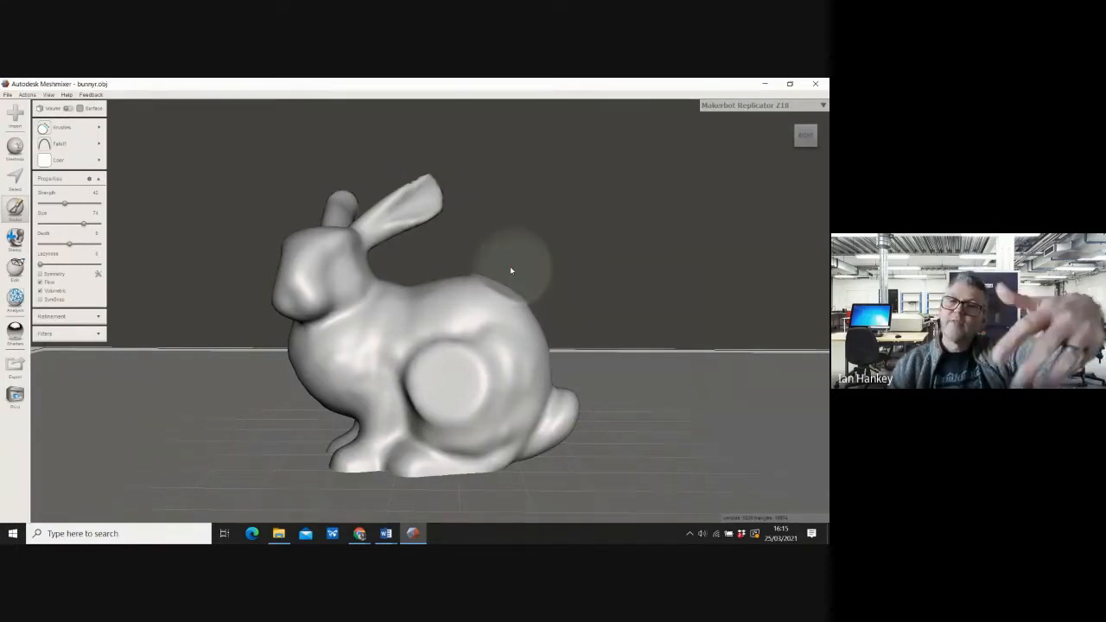
mouse_move(510, 270)
left_mouse_down()
mouse_move(553, 300)
mouse_move(543, 321)
mouse_move(515, 286)
mouse_move(534, 304)
mouse_move(519, 306)
mouse_move(527, 321)
mouse_move(510, 302)
left_mouse_up()
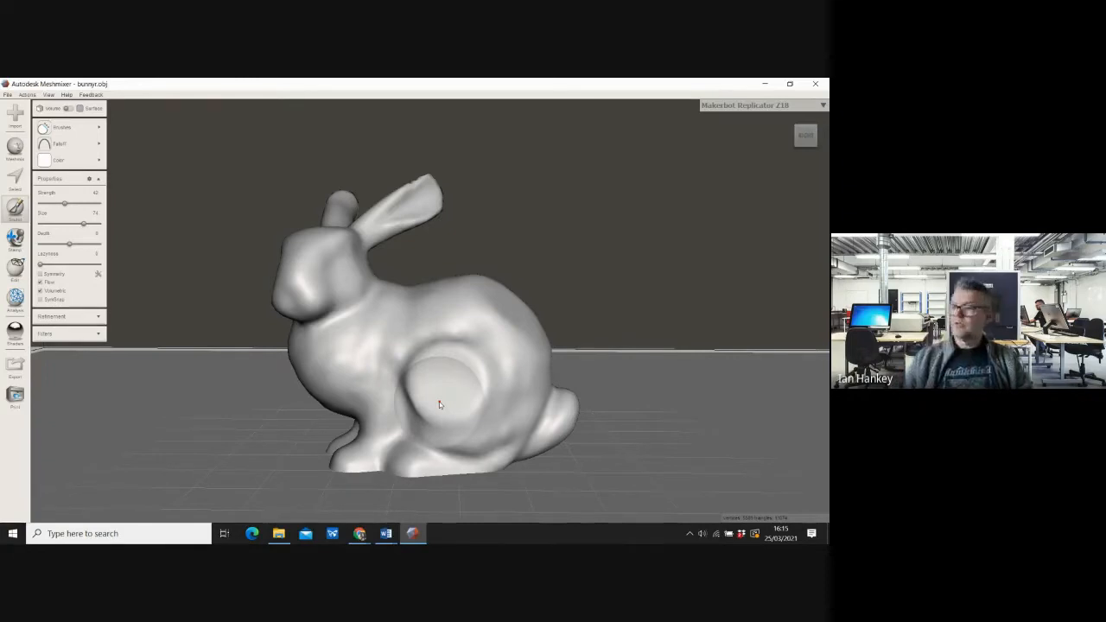
left_click(439, 401)
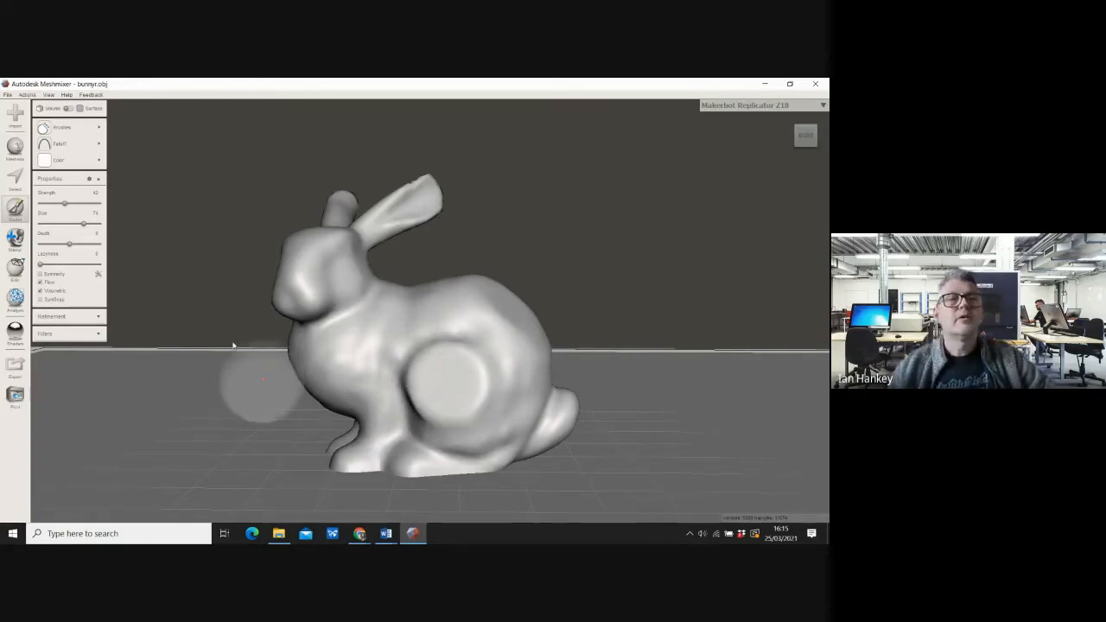
Lasso-select the bunny's whole head and both ears down to the neck, undoing the stray selection change
left_click(16, 178)
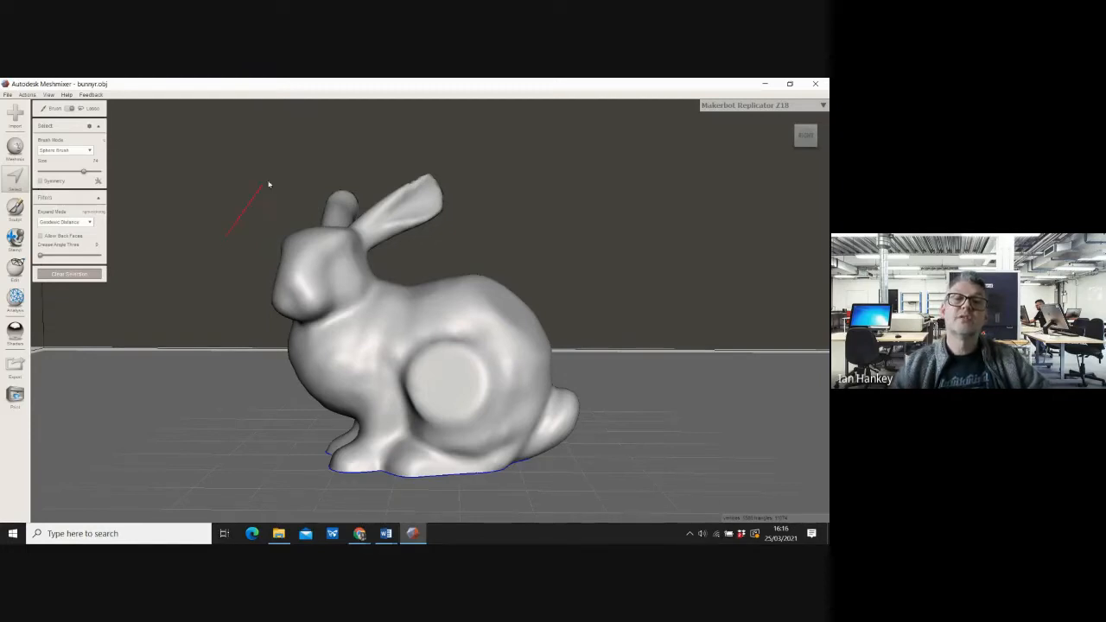
left_click_drag(336, 149, 424, 150)
left_click_drag(466, 181, 482, 210)
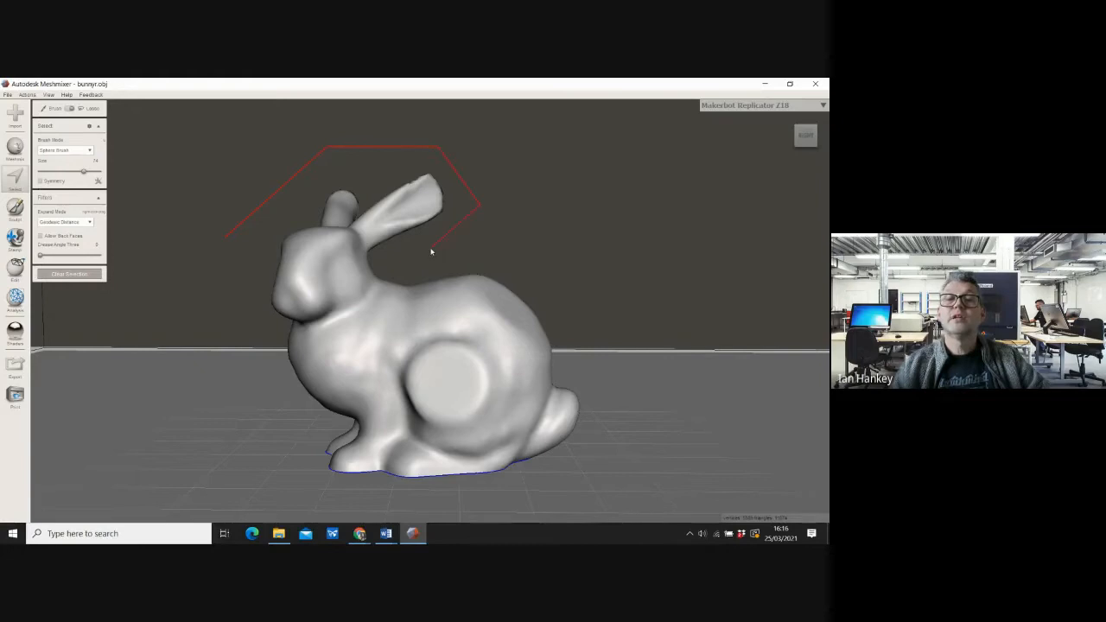
mouse_move(427, 250)
left_mouse_down()
mouse_move(316, 321)
mouse_move(307, 348)
mouse_move(320, 323)
mouse_move(266, 331)
left_mouse_up()
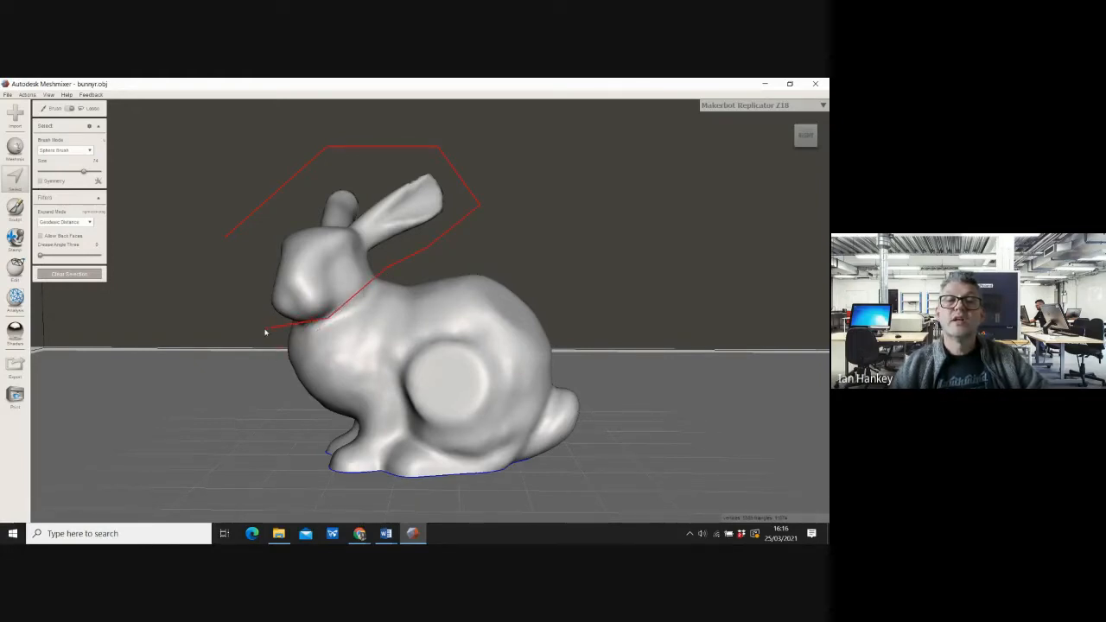
left_click_drag(238, 270, 227, 241)
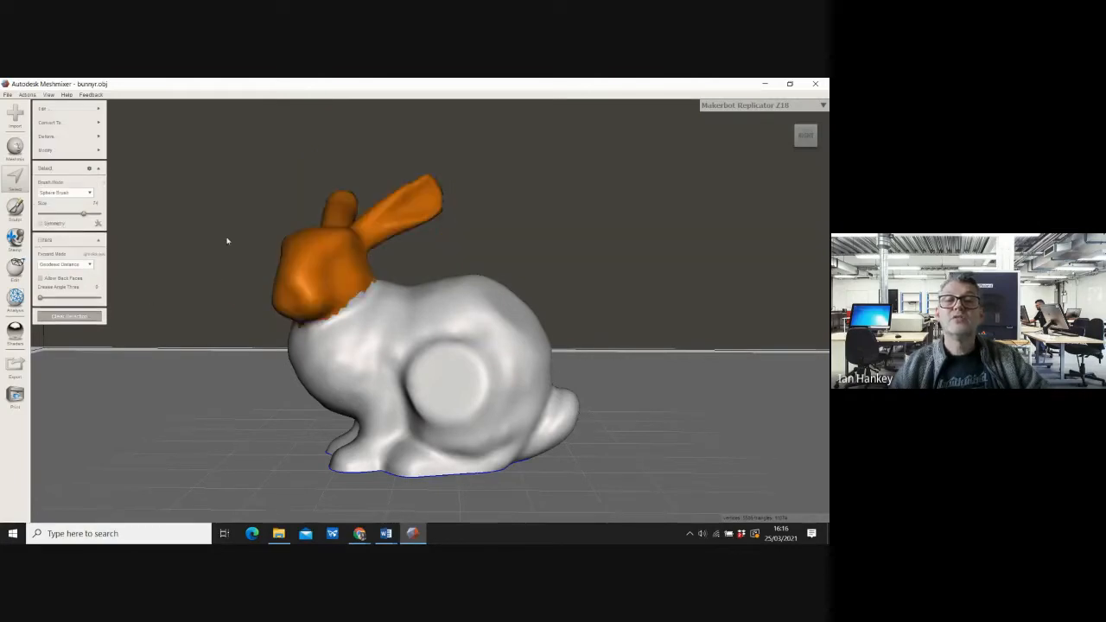
left_click_drag(806, 137, 379, 135)
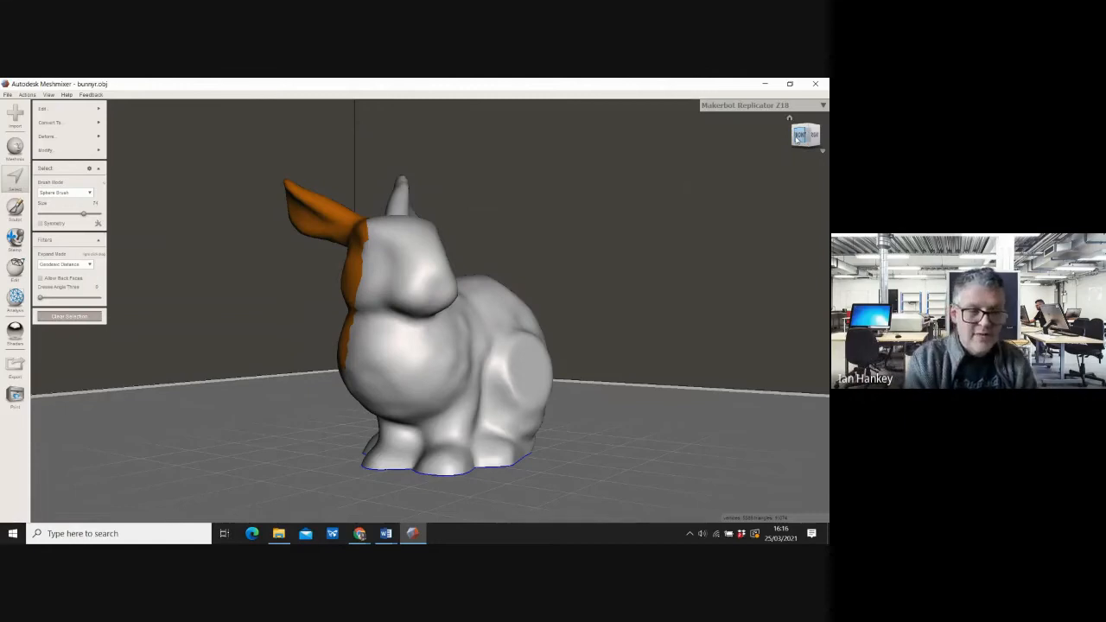
key("ctrl+z")
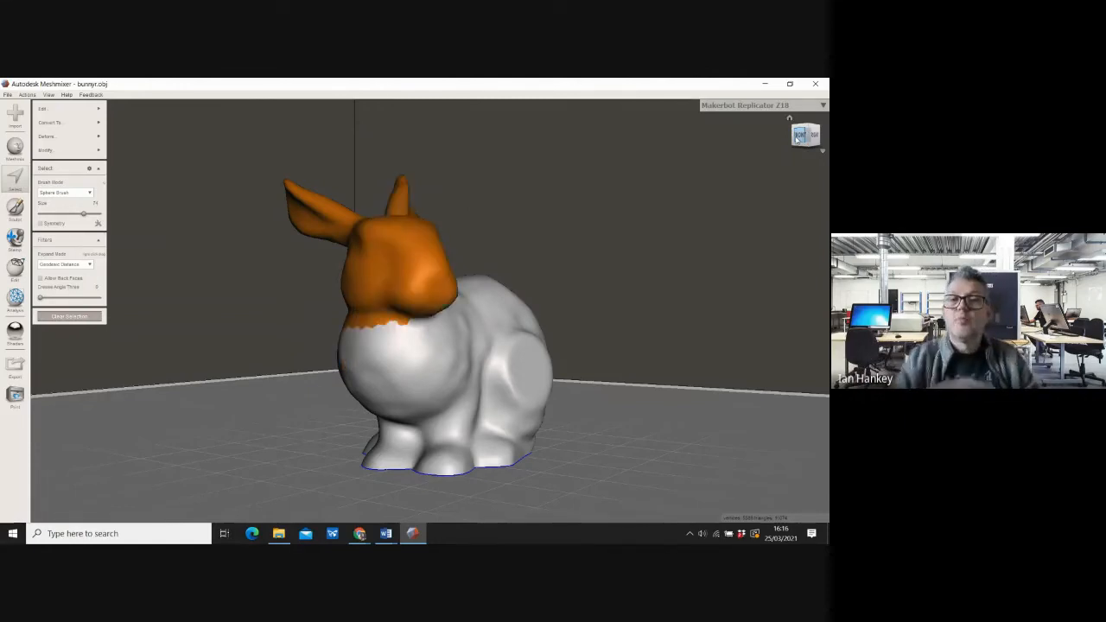
right_click_drag(590, 282, 4, 297)
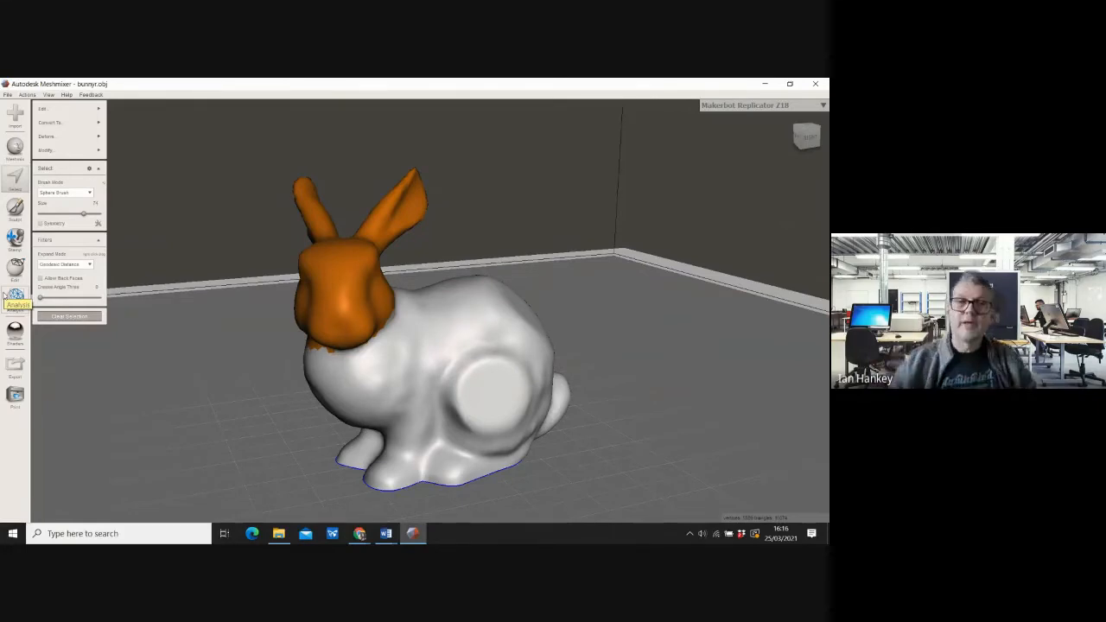
Remove the selected head with Erase & Fill using the Smooth MVC type, lower the Bulge below zero, and accept the fill
left_click(52, 110)
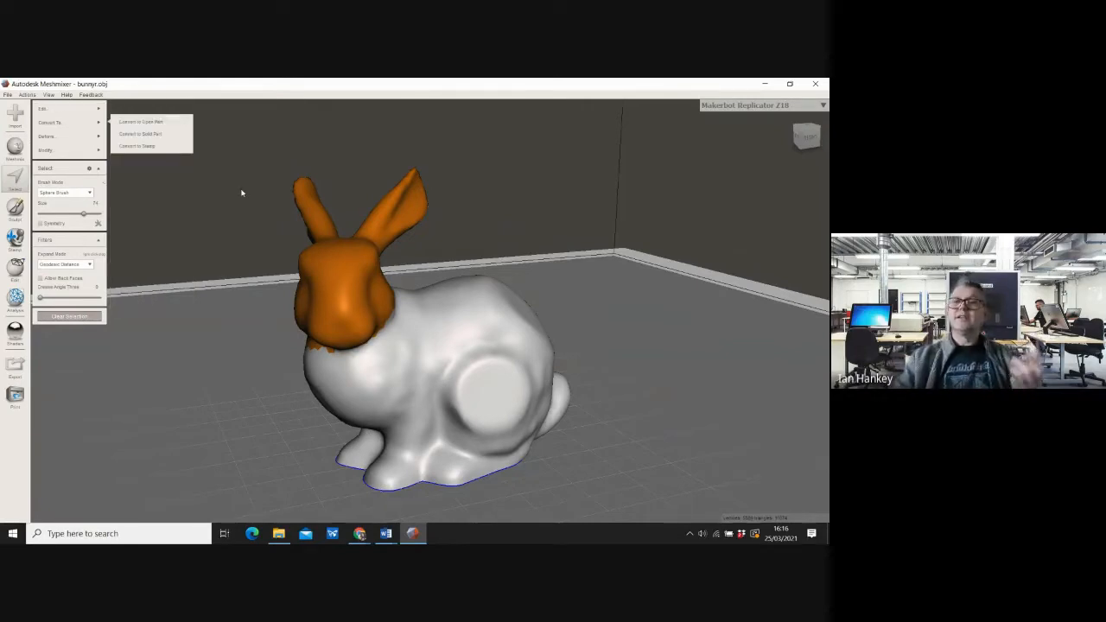
mouse_move(55, 109)
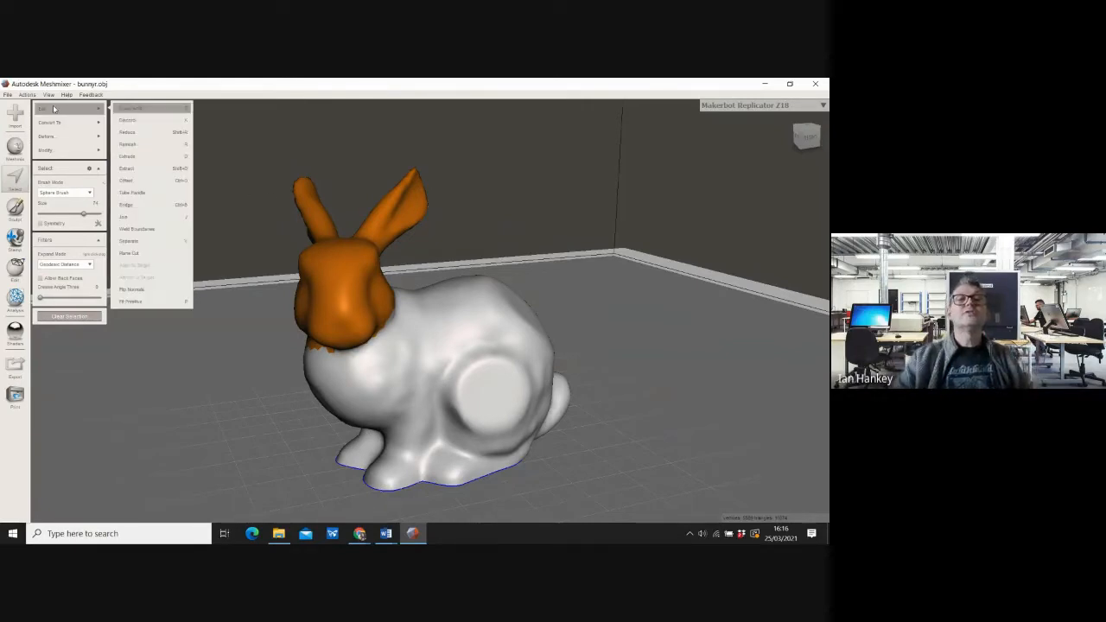
left_click(132, 108)
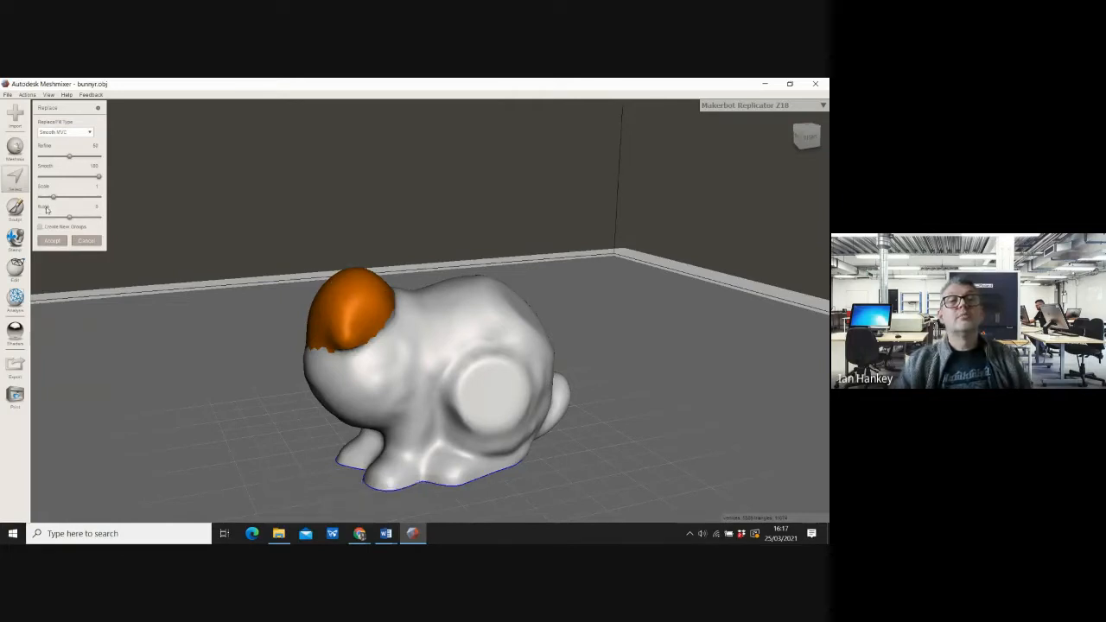
left_click_drag(70, 218, 65, 216)
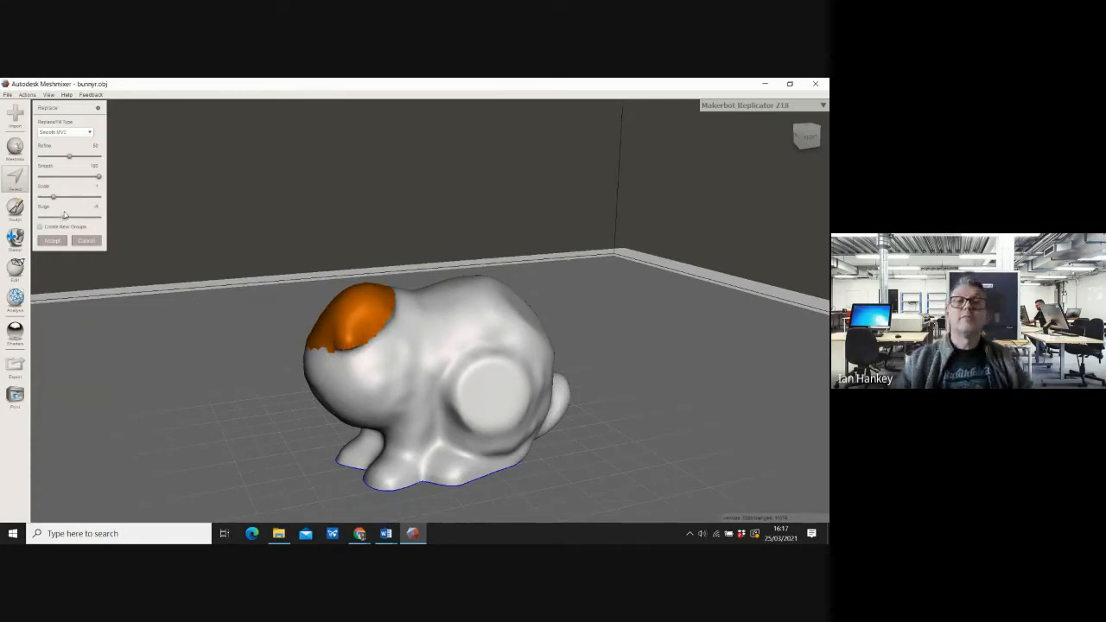
left_click_drag(65, 215, 47, 212)
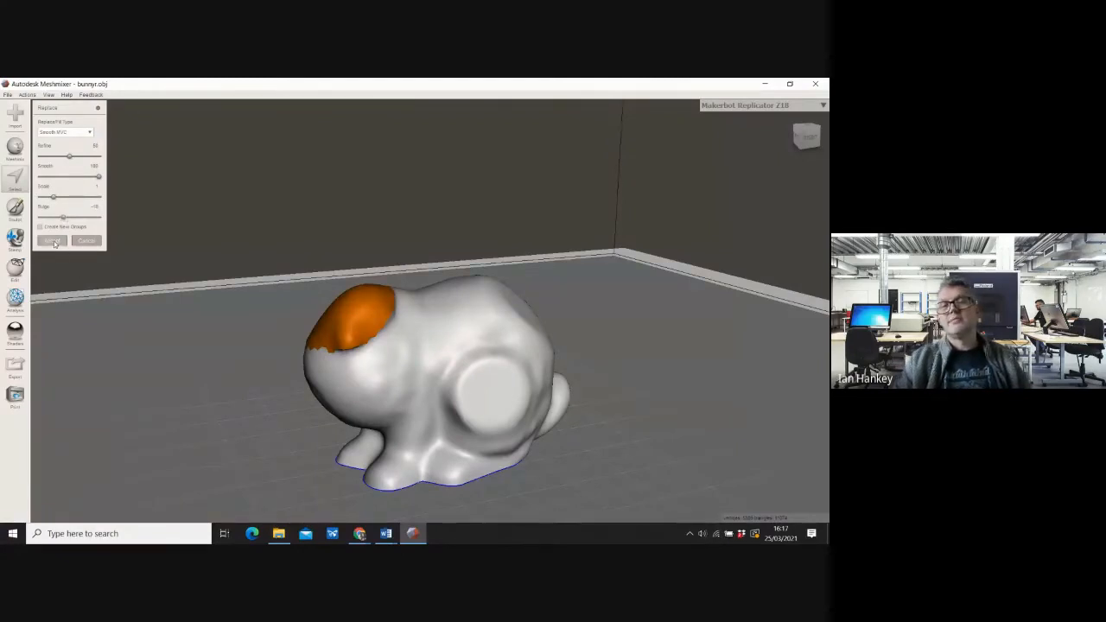
left_click(53, 241)
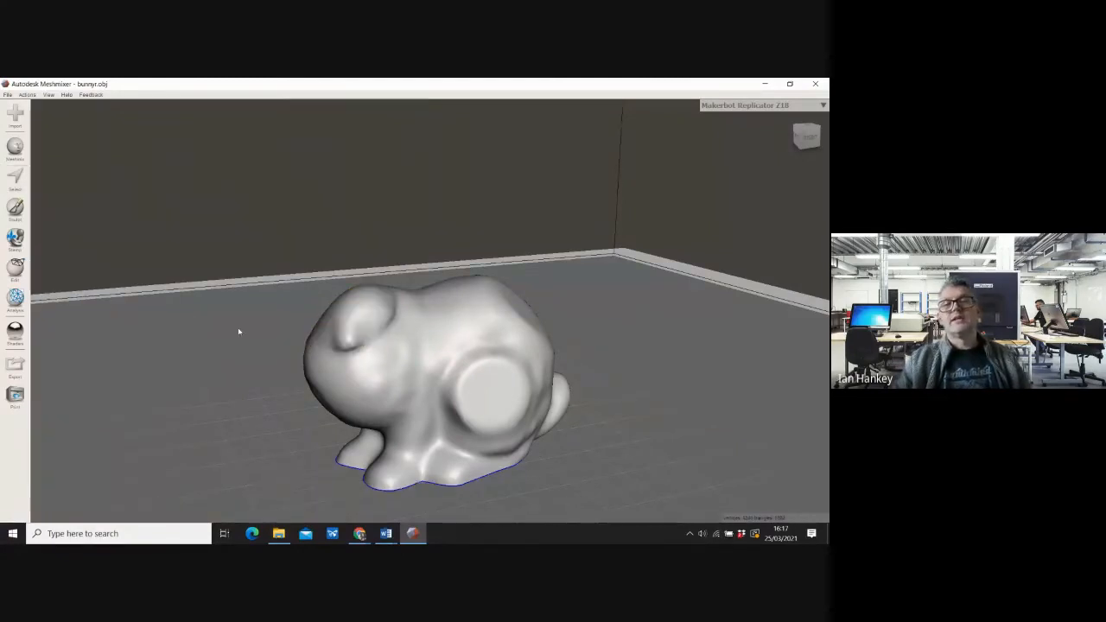
Choose the Inflate brush, reduce its size to 41 and lower its strength, and smooth the protruding lump on the neck stump
right_click_drag(158, 351, 172, 308)
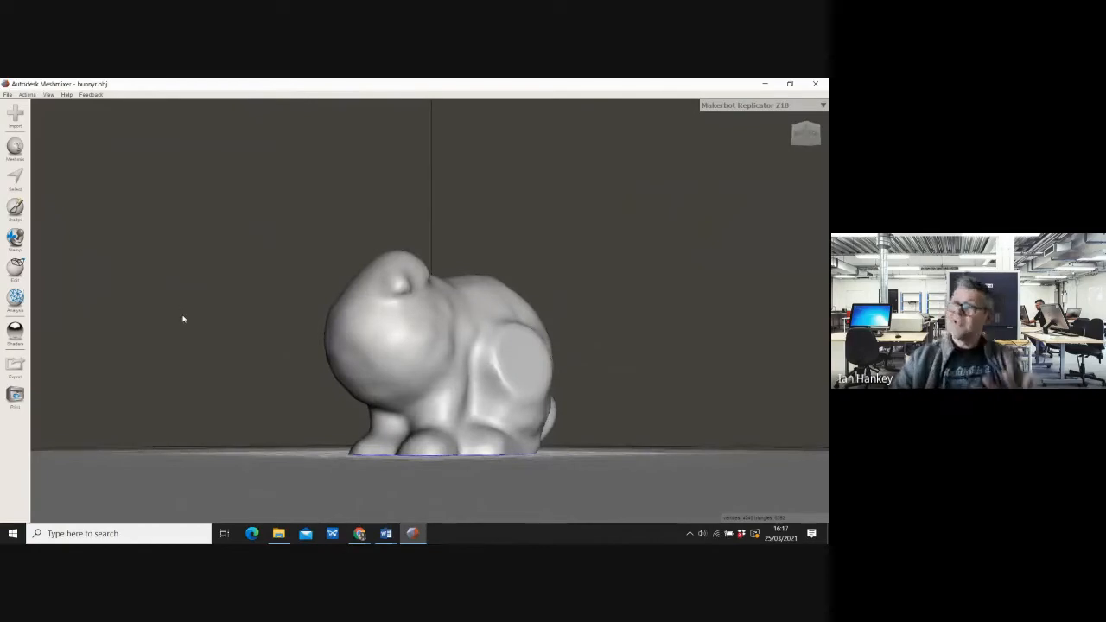
right_click_drag(258, 349, 325, 369)
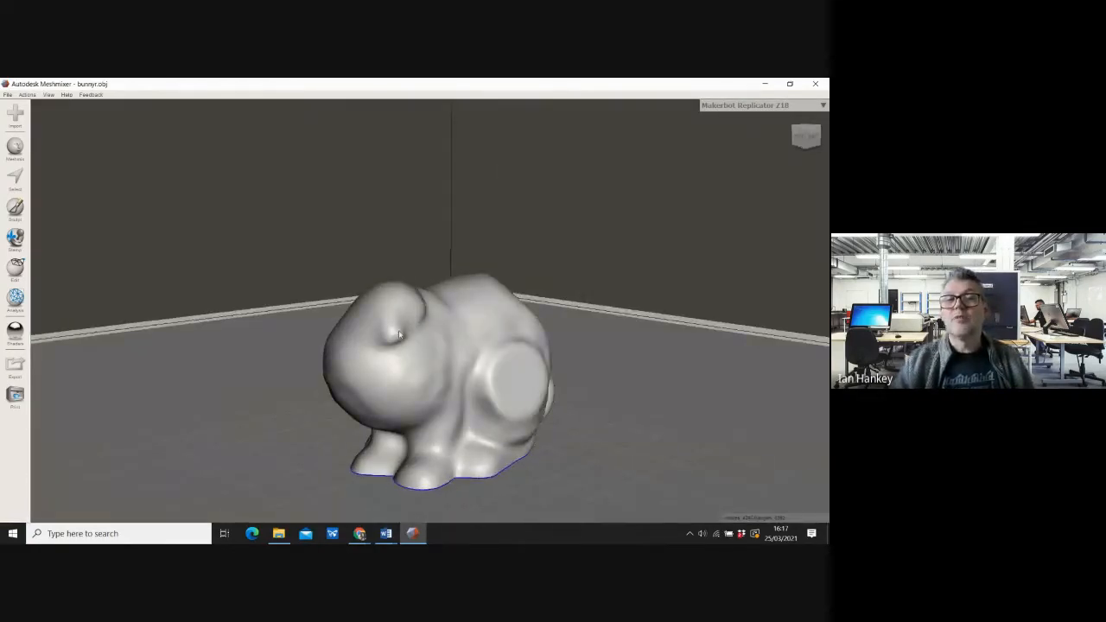
left_click(14, 208)
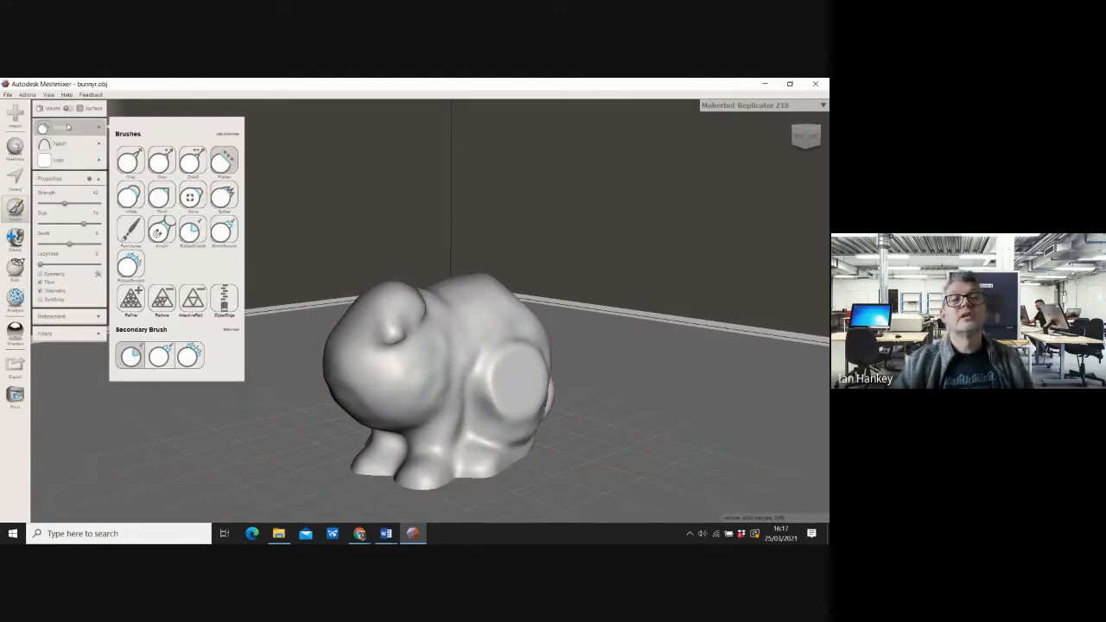
left_click(130, 197)
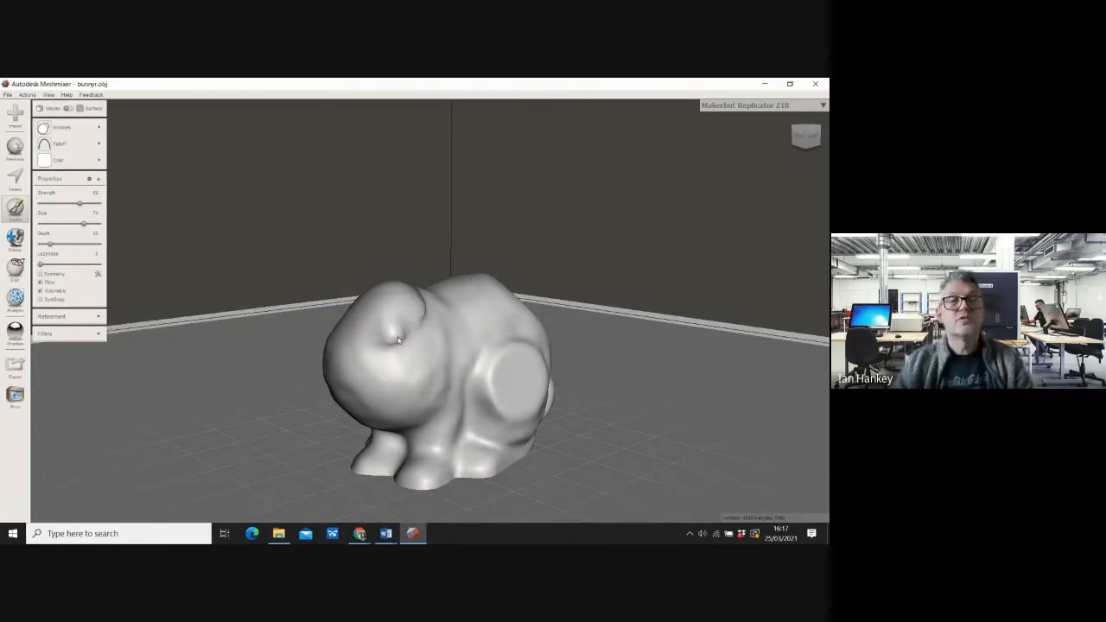
left_click_drag(83, 225, 64, 224)
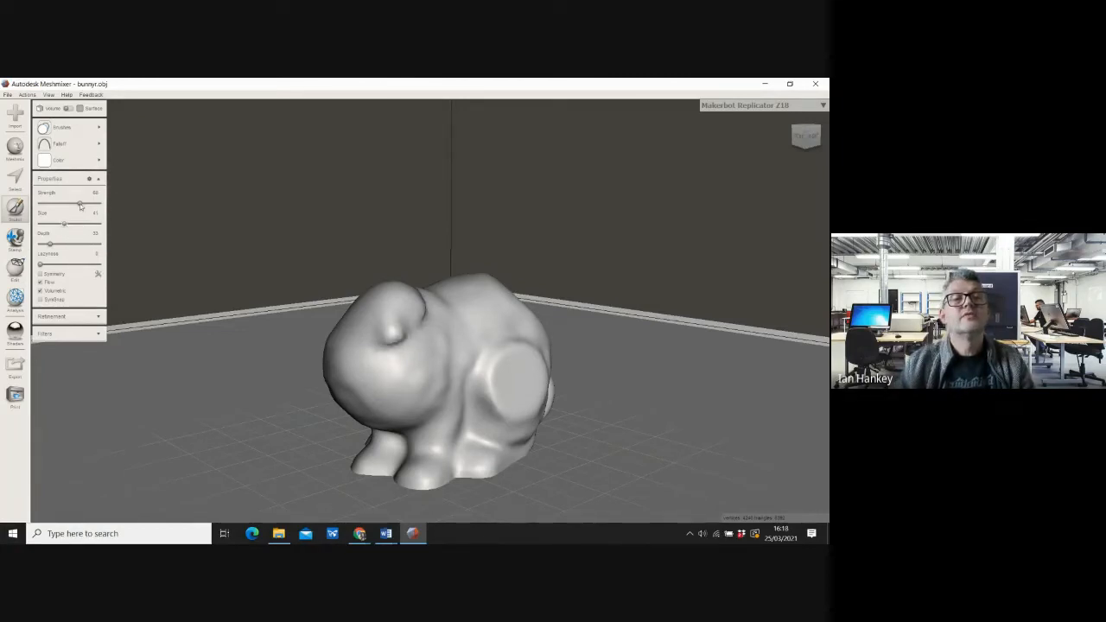
left_click_drag(74, 204, 70, 204)
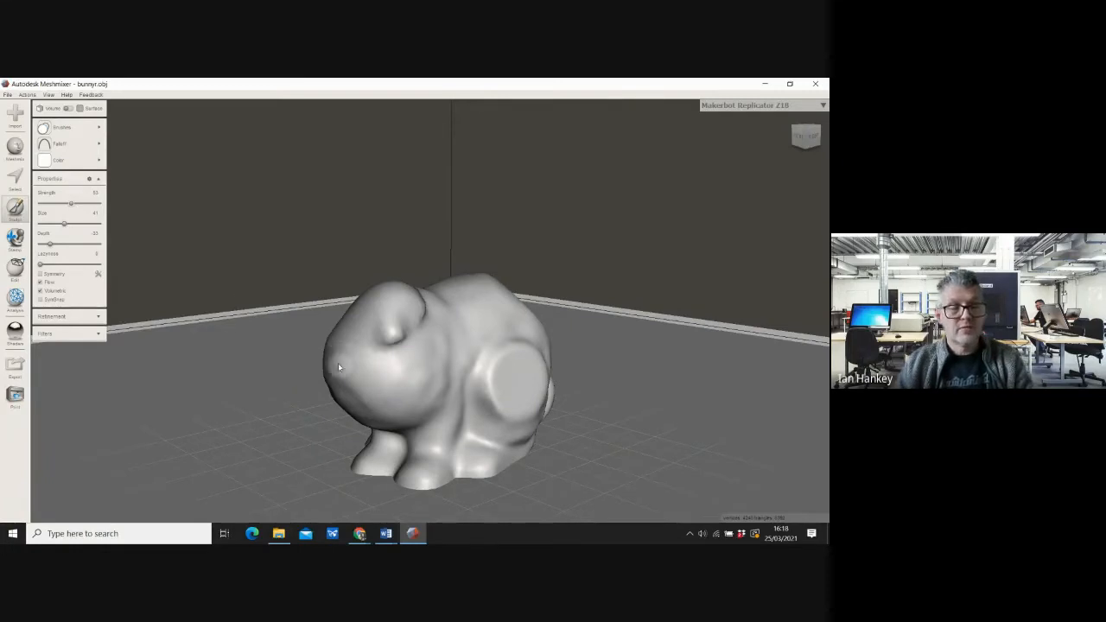
left_click_drag(391, 334, 395, 333, "shift")
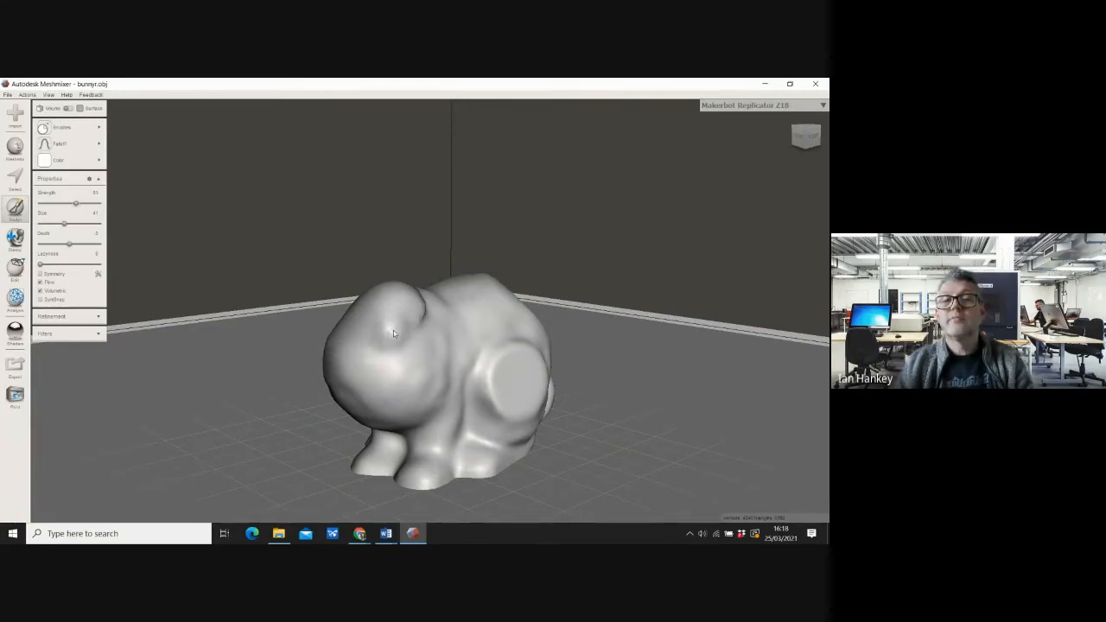
mouse_move(222, 359)
right_mouse_down()
mouse_move(306, 354)
mouse_move(262, 363)
right_mouse_up()
key("shift")
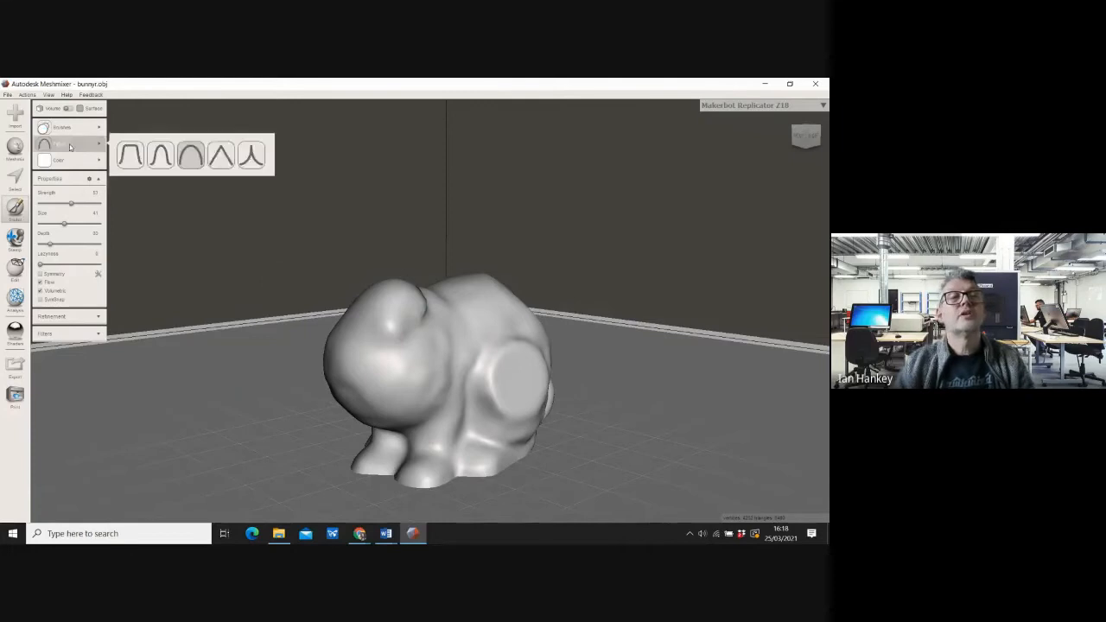
Choose the Flatten brush, enlarge it slightly and flatten the remaining lump on the neck stump
mouse_move(78, 131)
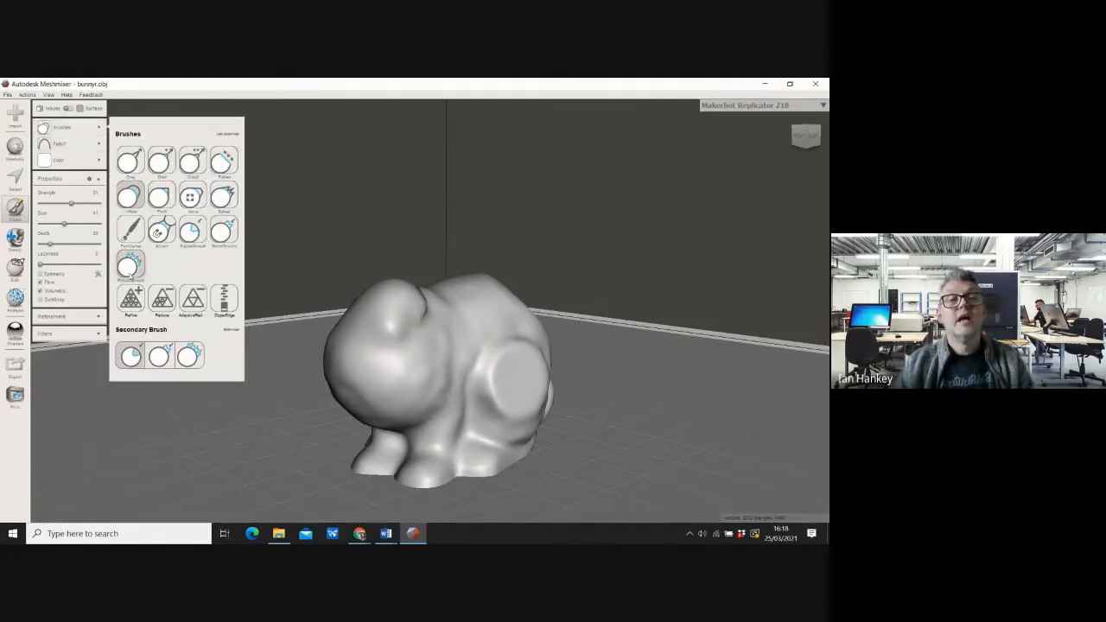
left_click(222, 163)
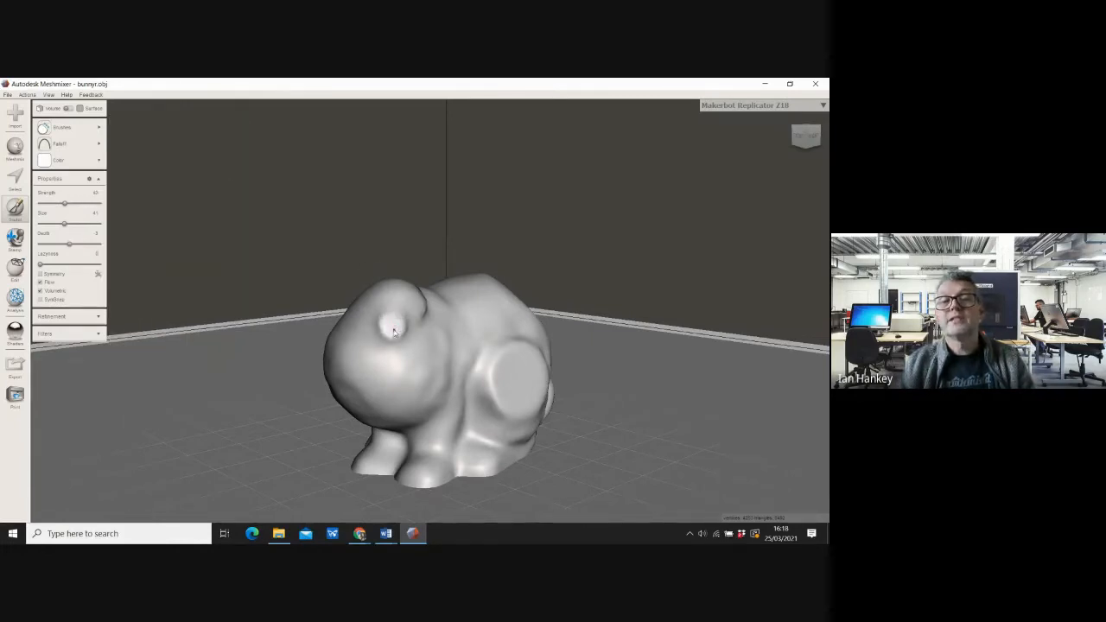
mouse_move(232, 321)
right_mouse_down()
mouse_move(325, 322)
mouse_move(235, 321)
right_mouse_up()
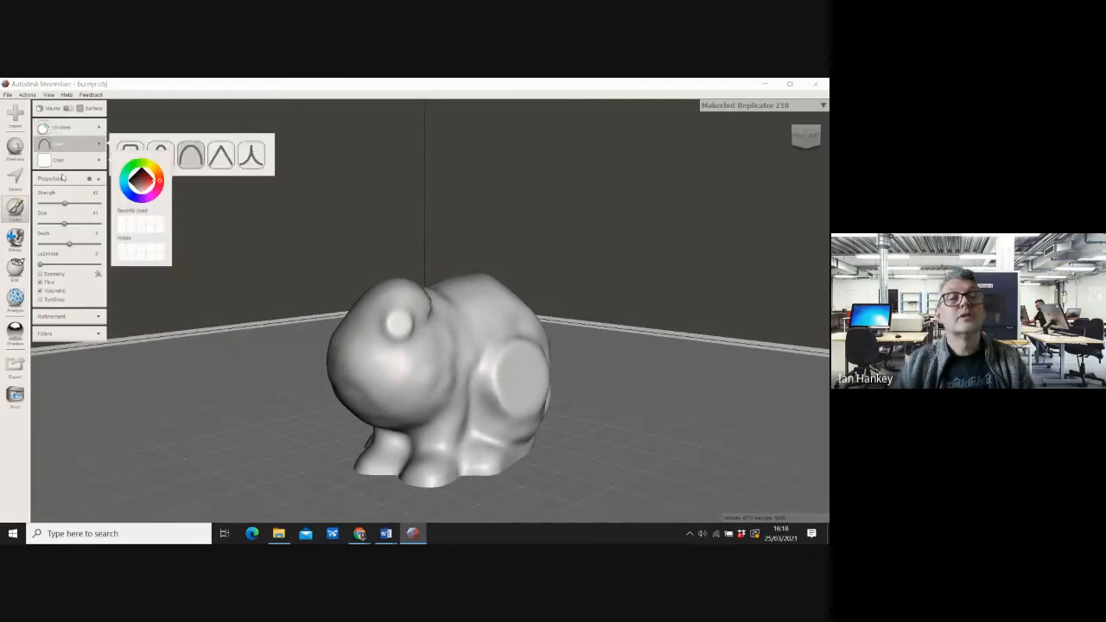
left_click_drag(64, 225, 68, 225)
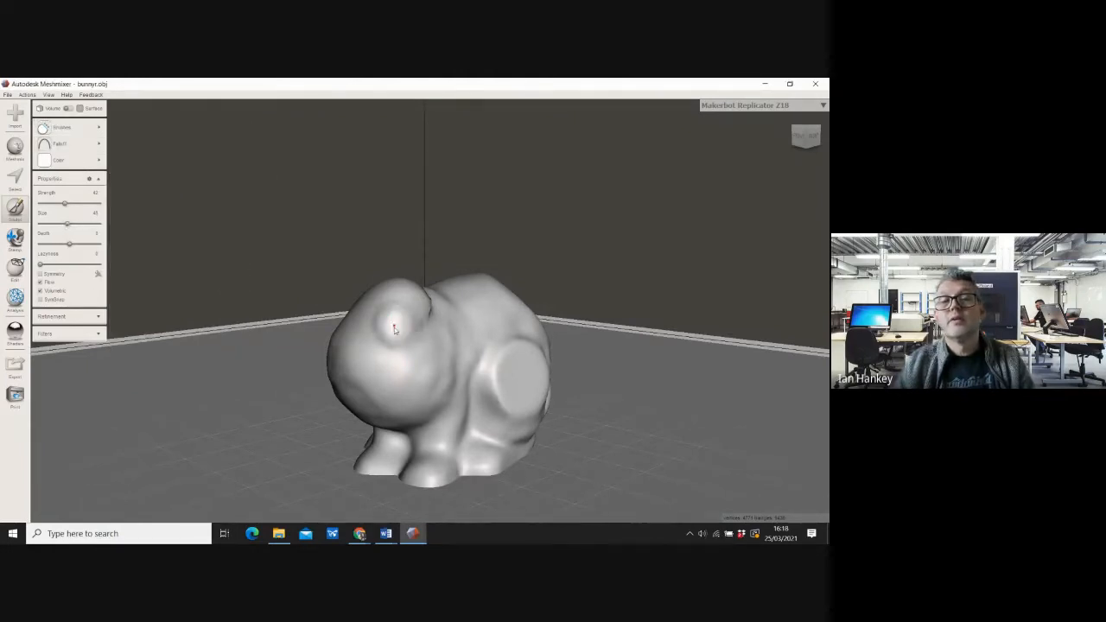
mouse_move(247, 314)
right_mouse_down()
mouse_move(364, 325)
mouse_move(247, 321)
right_mouse_up()
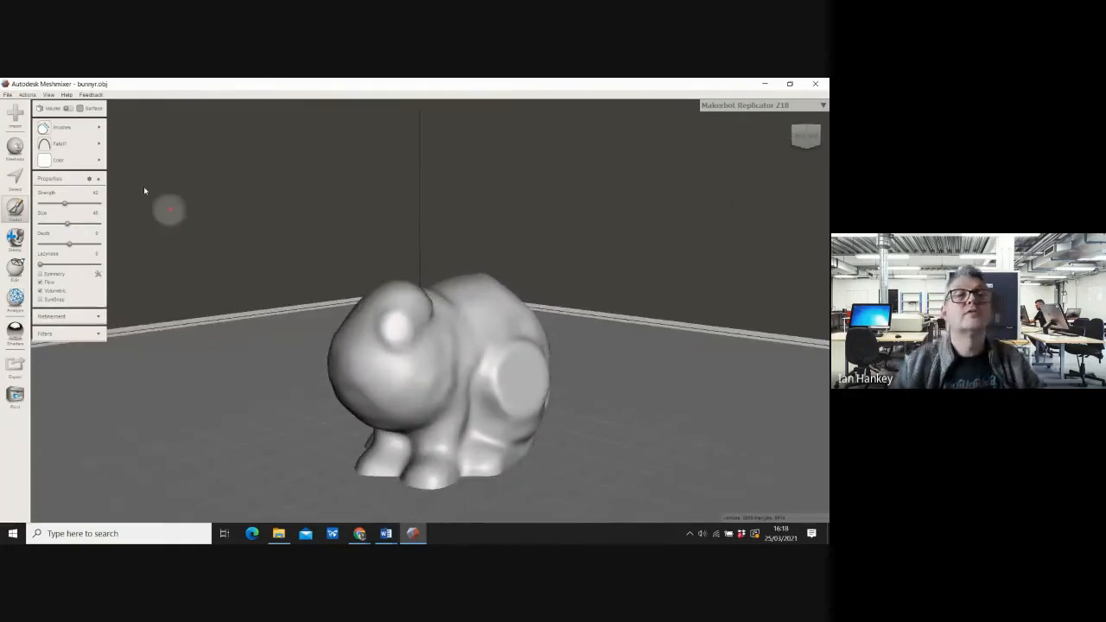
Choose the RobustSmooth brush and smooth the flattened spot on the neck stump into the surrounding surface
mouse_move(60, 128)
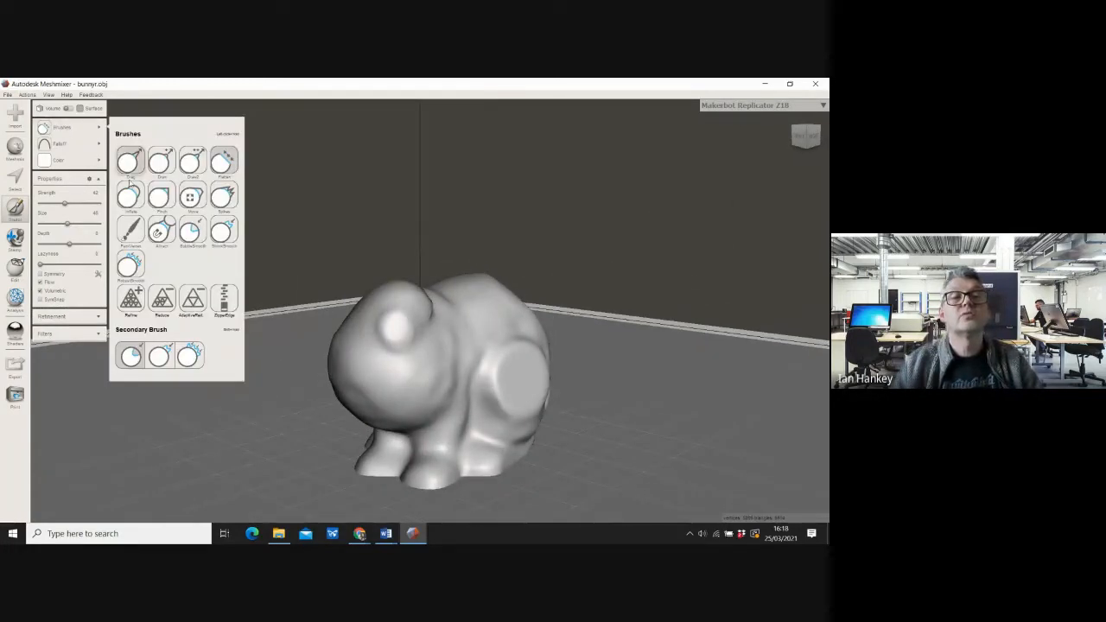
left_click(129, 265)
left_click_drag(406, 318, 387, 321)
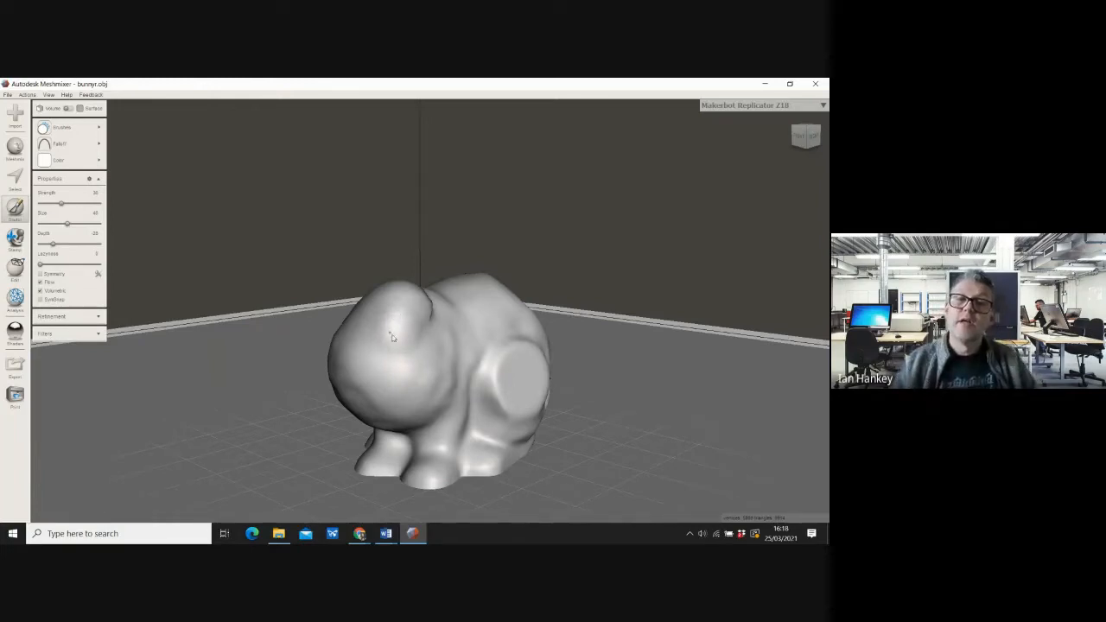
right_click_drag(229, 314, 87, 290)
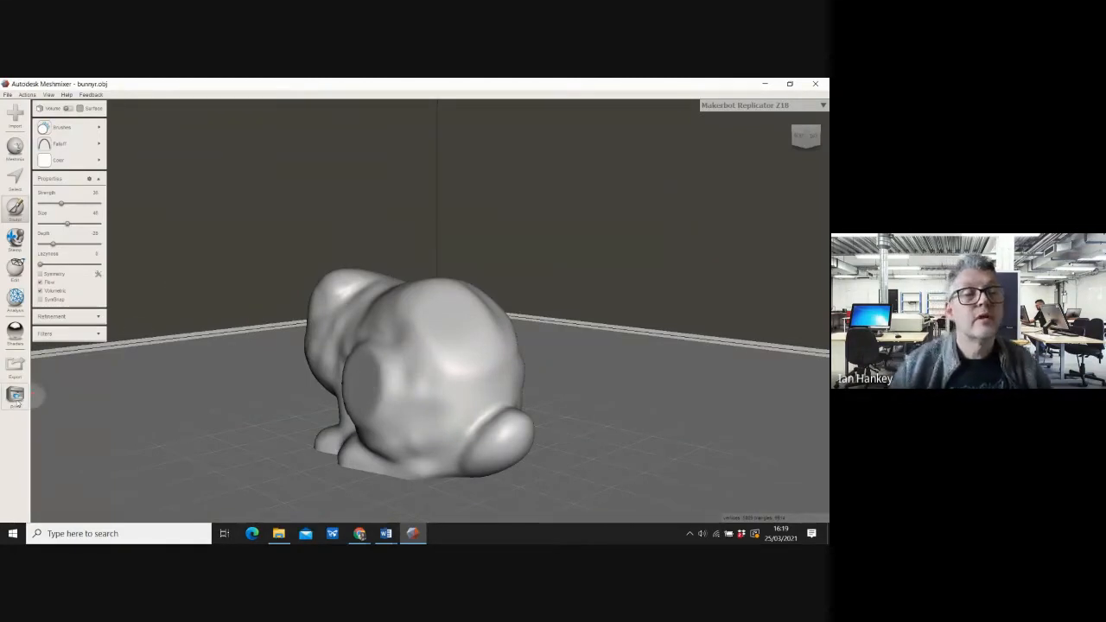
left_click(61, 126)
left_click(50, 160)
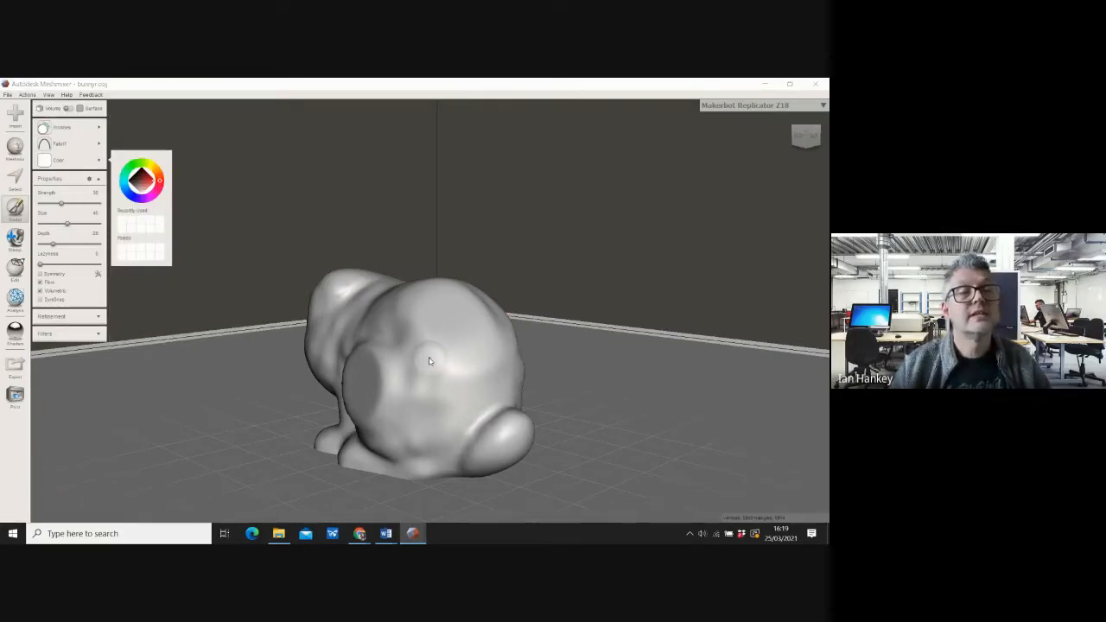
Exit without saving the edited bunny, and maximize the freshly started Meshmixer window
left_click(821, 85)
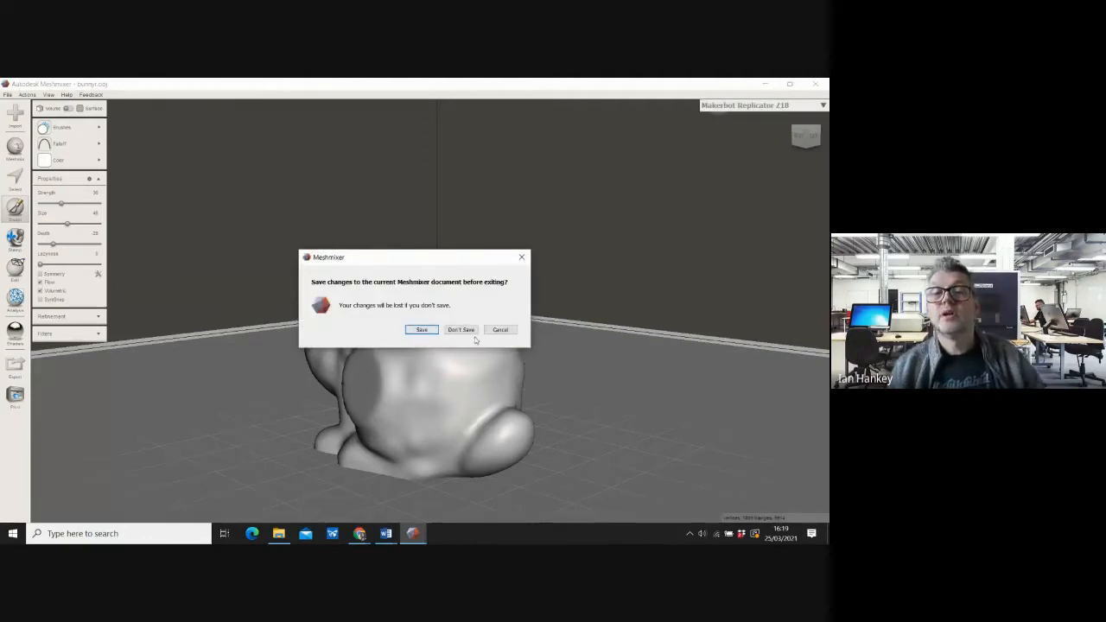
left_click(461, 332)
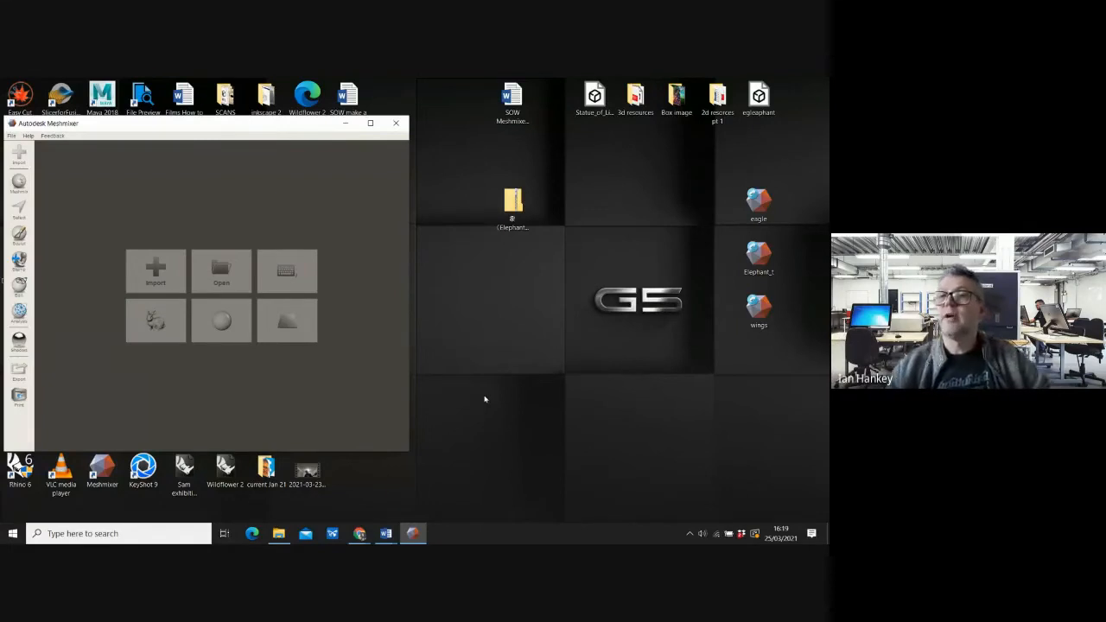
left_click(370, 123)
Import the Elephant_t mesh from the Desktop folder
left_click(363, 285)
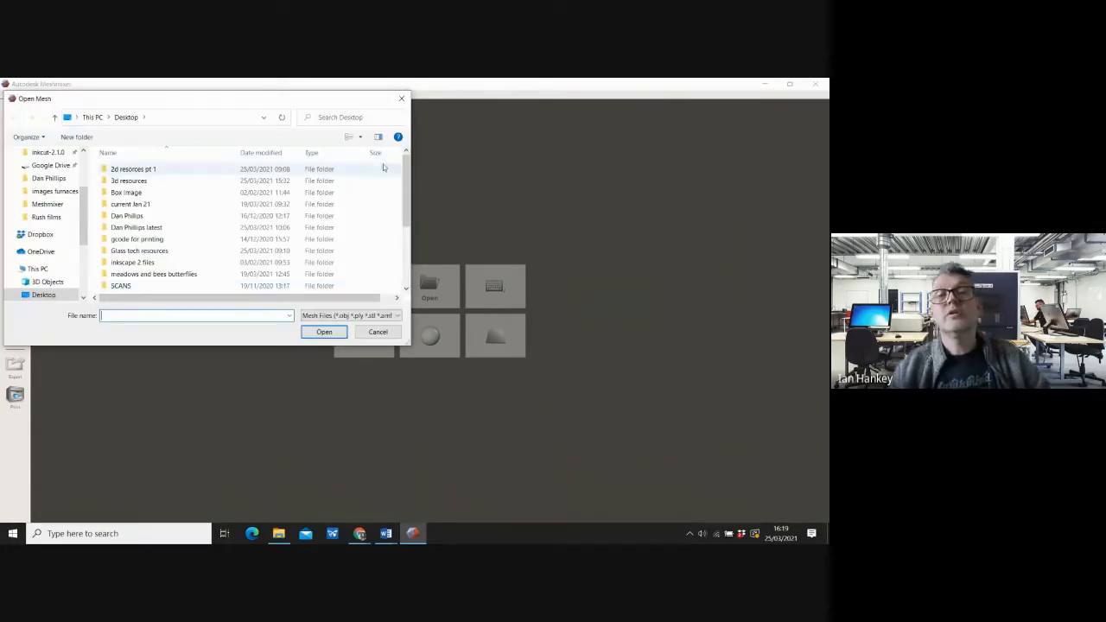
scroll(405, 188, "down", 1)
scroll(156, 220, "down", 3)
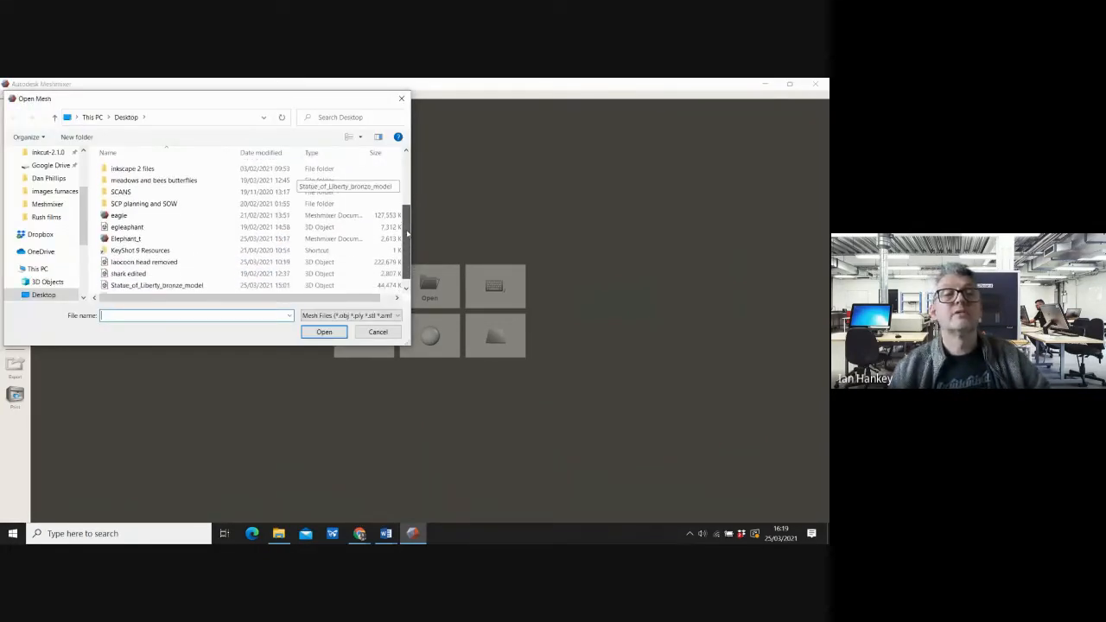
left_click(123, 238)
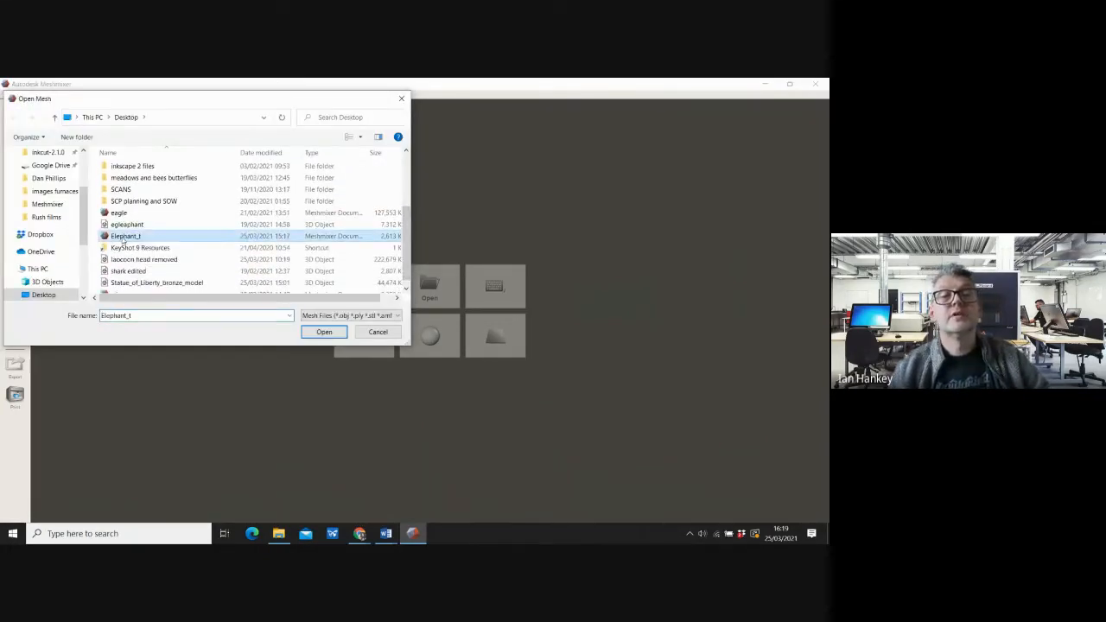
left_click(325, 334)
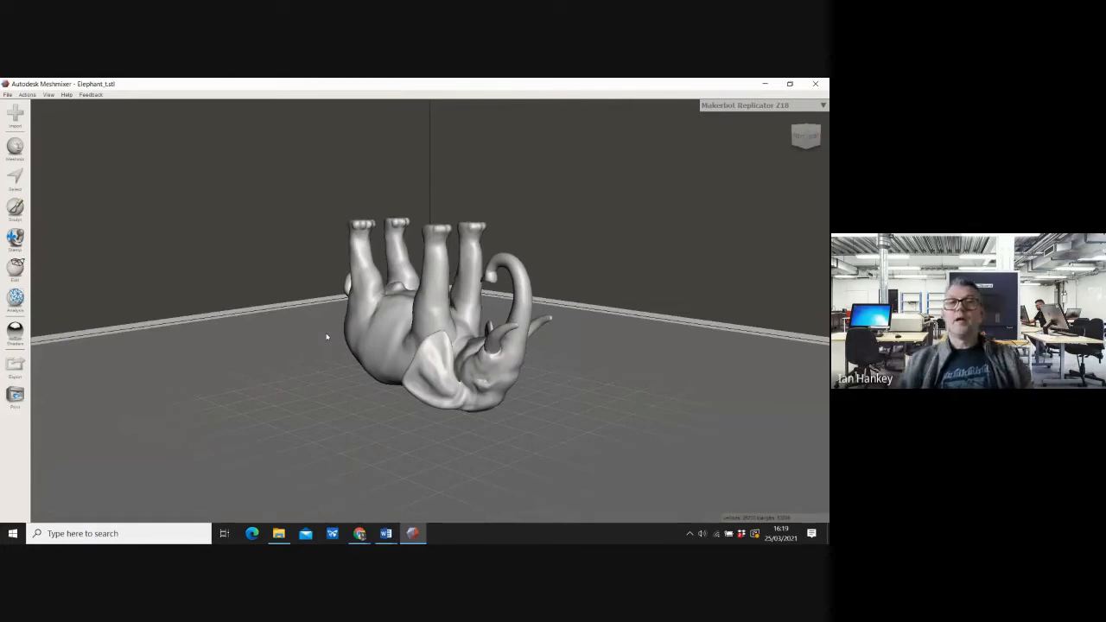
right_click_drag(420, 345, 321, 346)
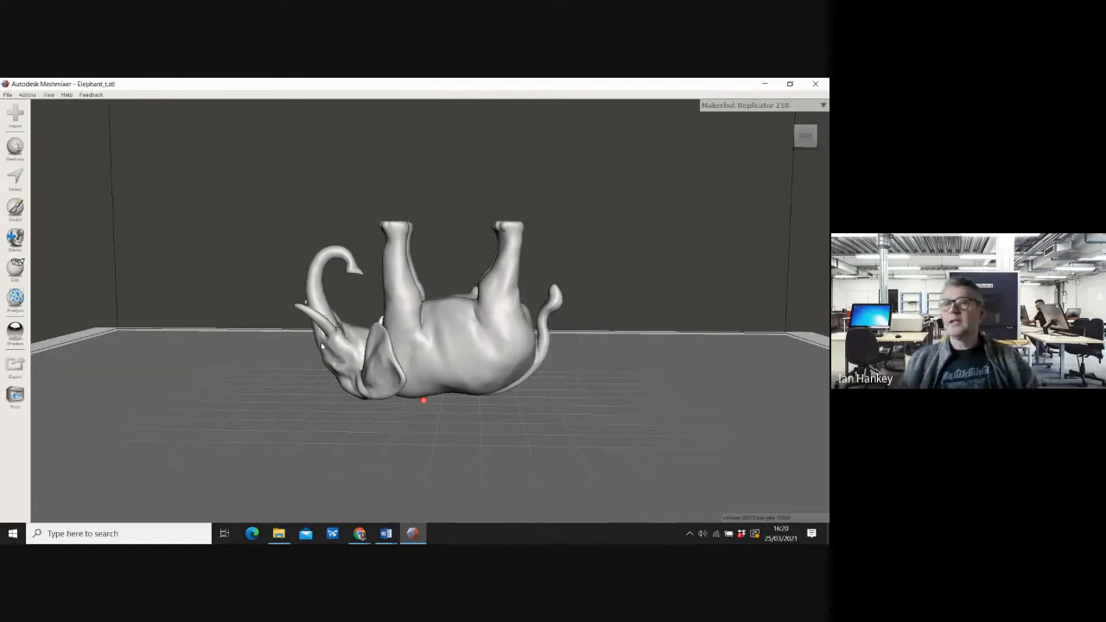
left_click(15, 148)
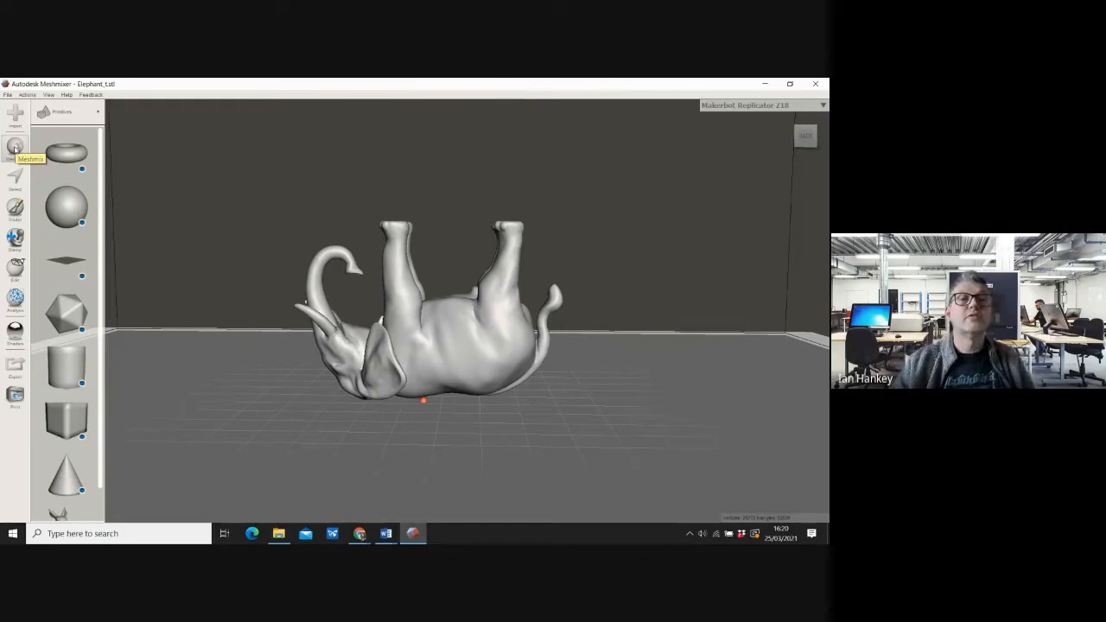
left_click(17, 180)
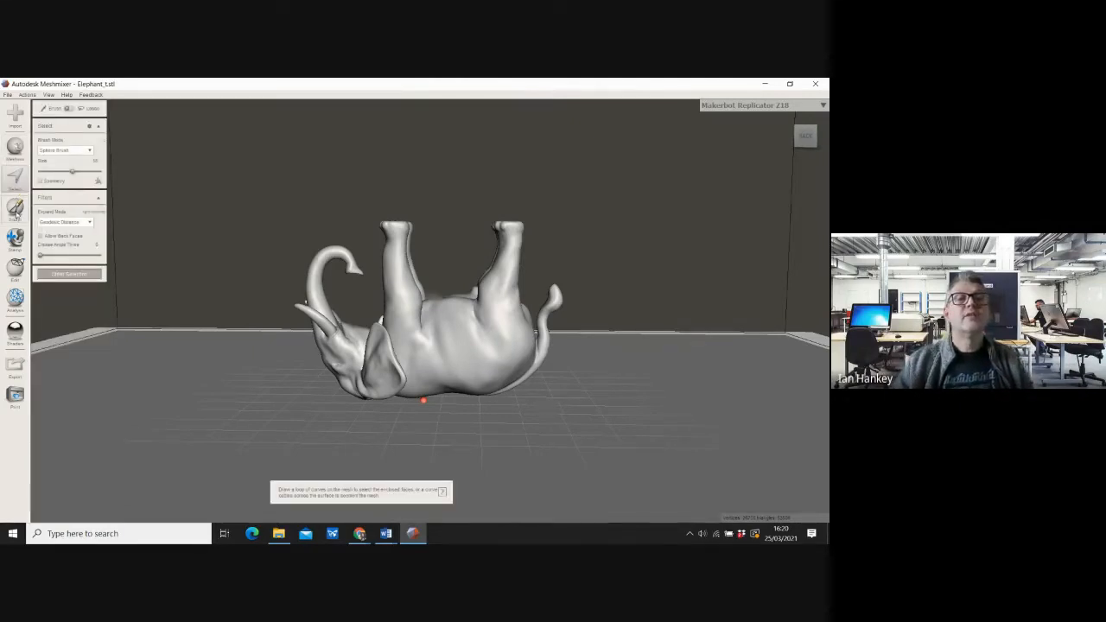
left_click(16, 210)
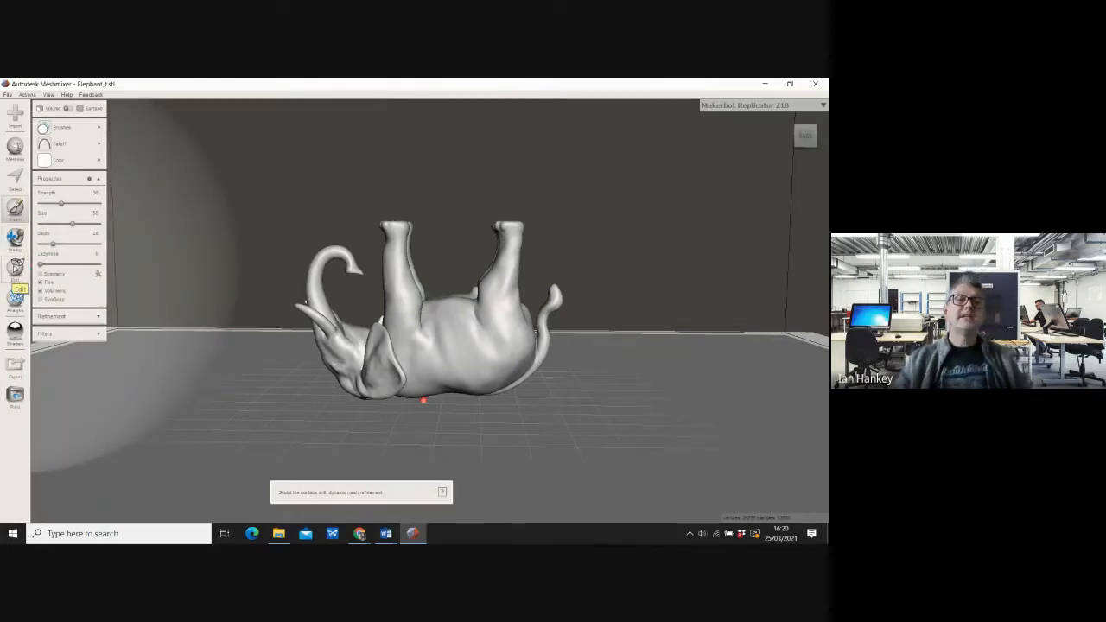
Use Transform to turn the upside-down elephant onto its feet about the X axis and raise it above the grid
left_click(15, 268)
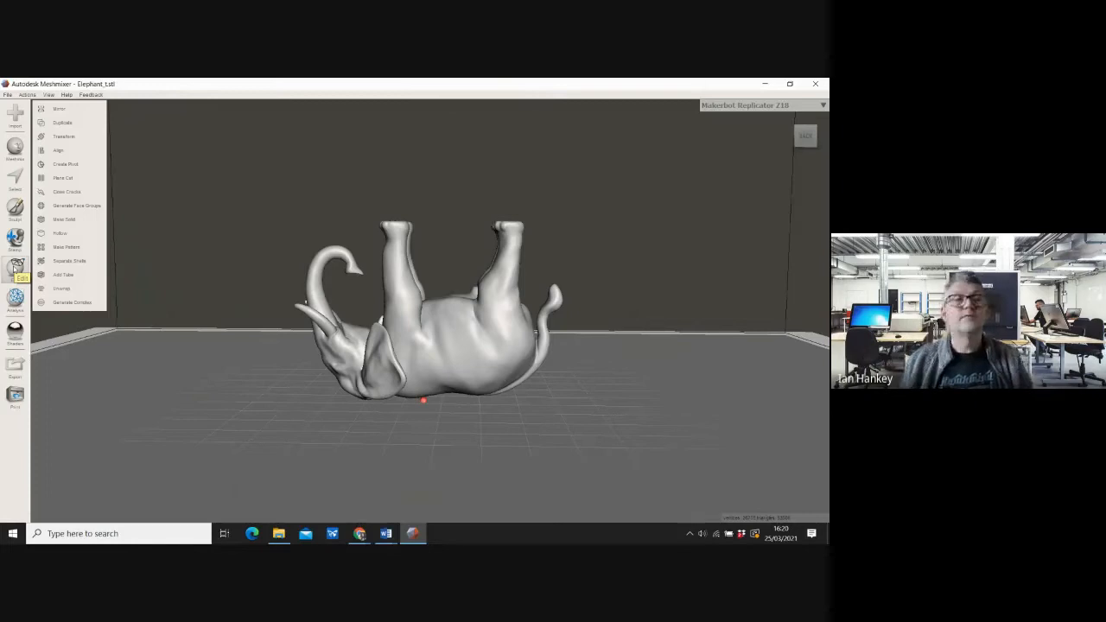
left_click(61, 137)
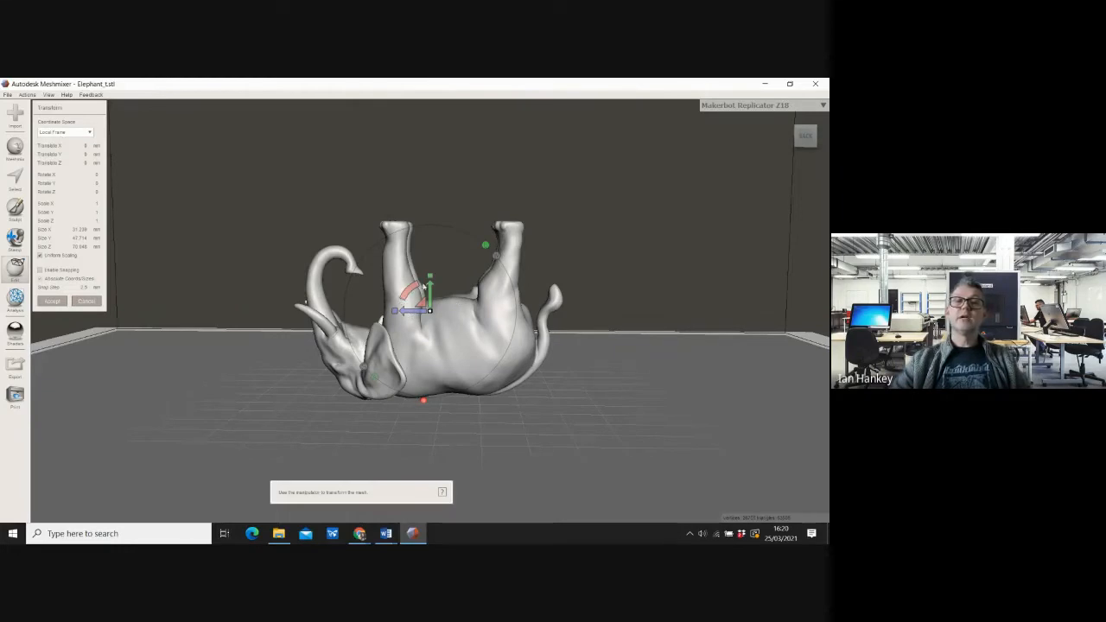
mouse_move(431, 289)
left_mouse_down()
mouse_move(433, 233)
mouse_move(384, 192)
mouse_move(454, 192)
mouse_move(502, 237)
mouse_move(494, 309)
mouse_move(486, 315)
mouse_move(451, 285)
left_mouse_up()
left_click_drag(805, 137, 683, 165)
mouse_move(417, 300)
left_mouse_down()
mouse_move(408, 286)
mouse_move(453, 305)
mouse_move(406, 287)
left_mouse_up()
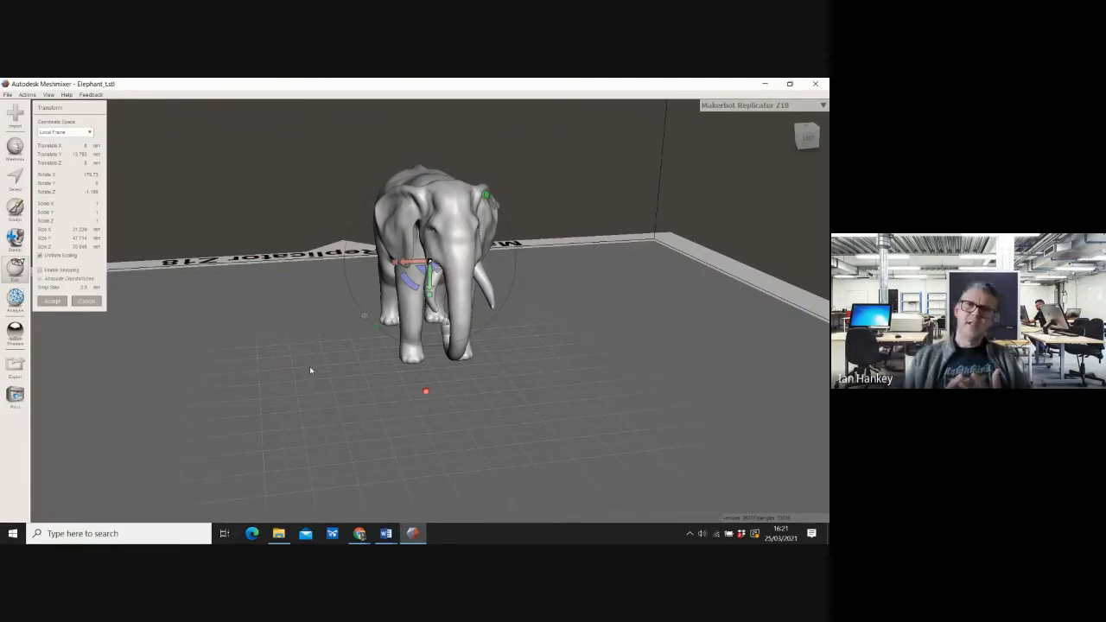
Try stretching the elephant along its width to an X scale of about 1.64, and undo the stretch
right_click_drag(256, 390, 328, 299)
left_click_drag(395, 268, 300, 269)
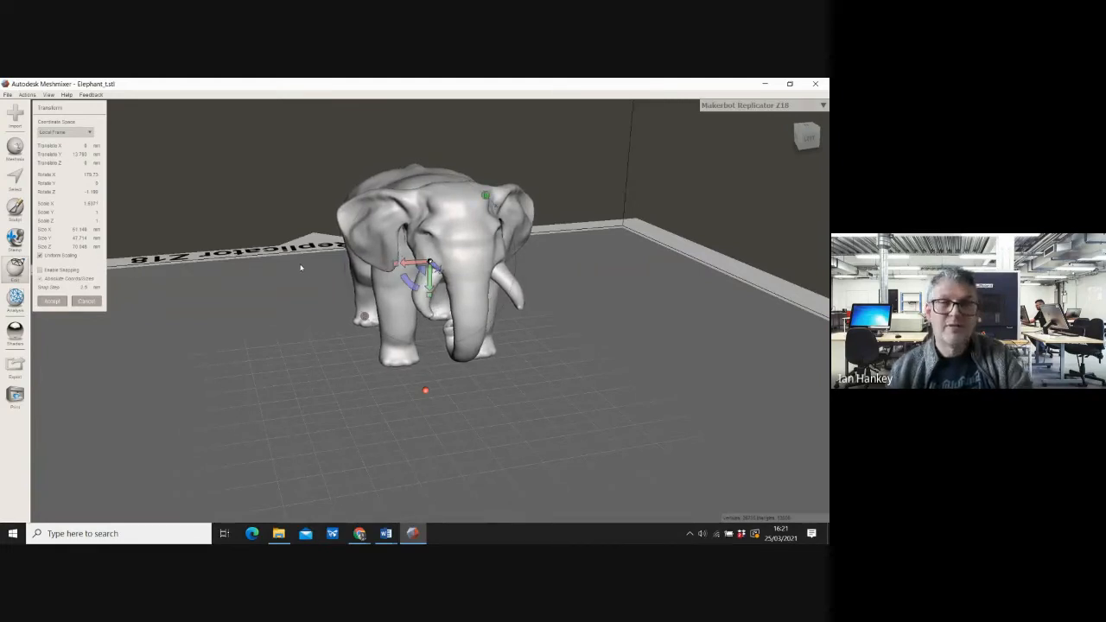
key("ctrl+z")
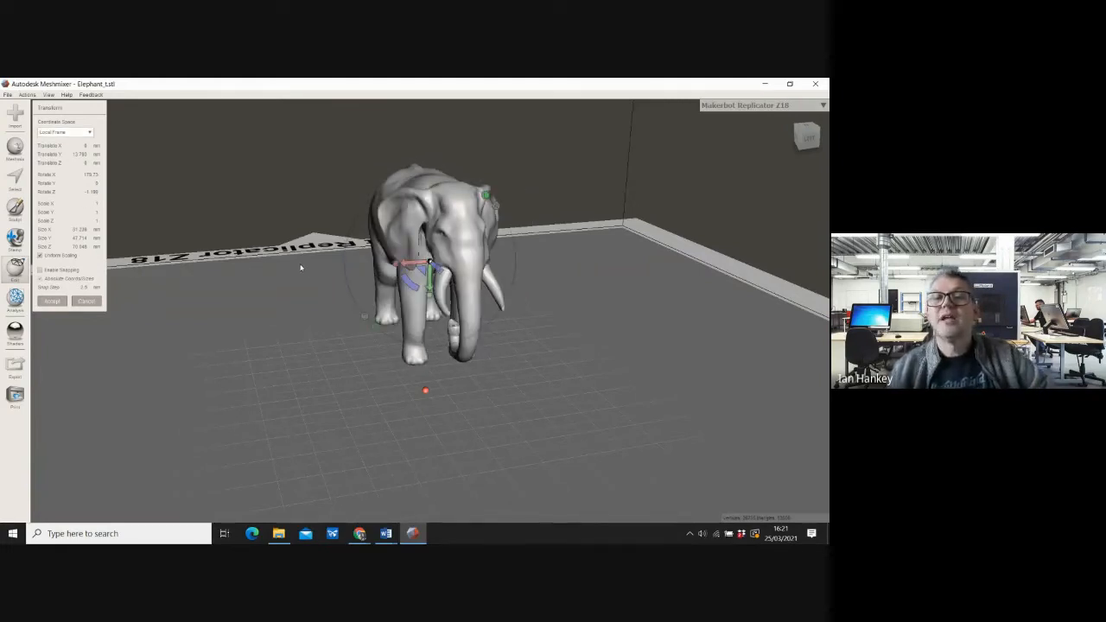
Scale the elephant up uniformly to about 1.13 and accept the transform
right_click_drag(262, 343, 332, 339)
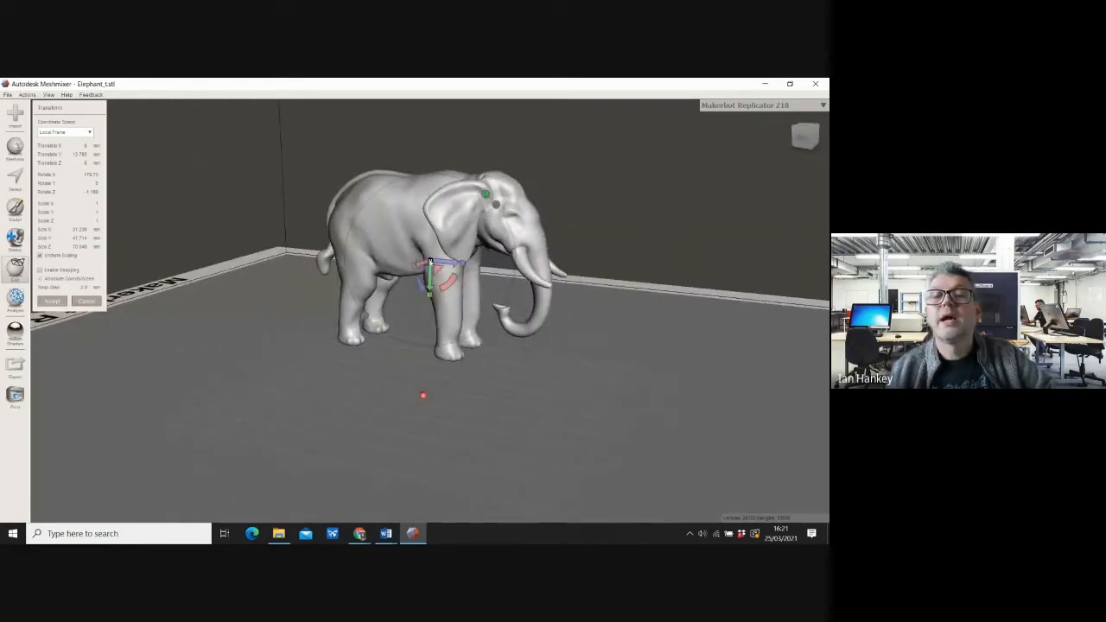
left_click_drag(430, 261, 398, 204)
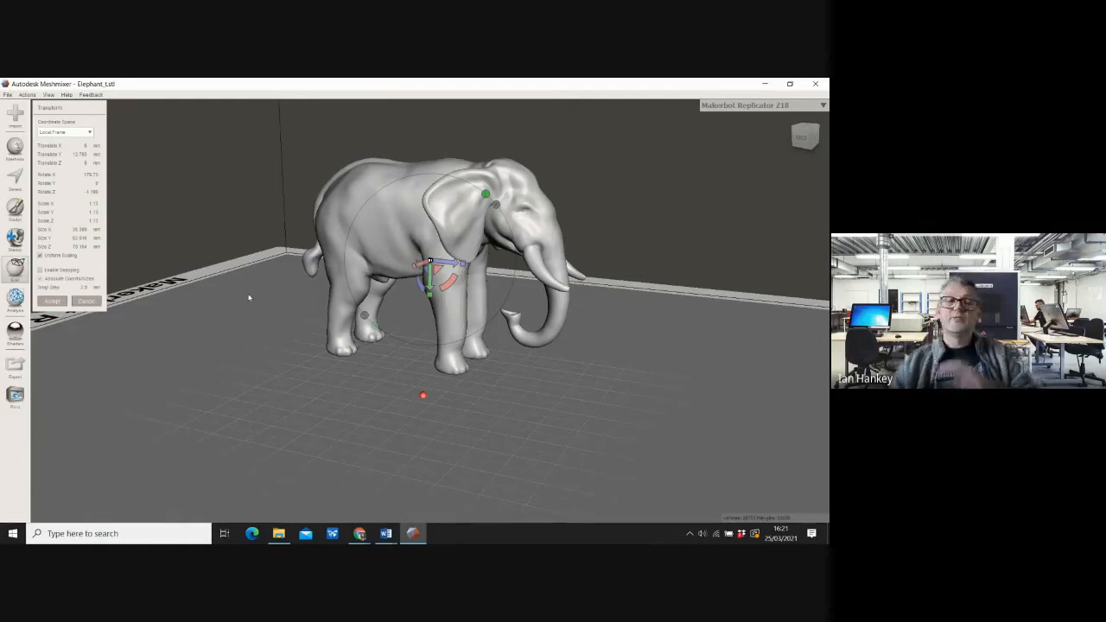
left_click(52, 302)
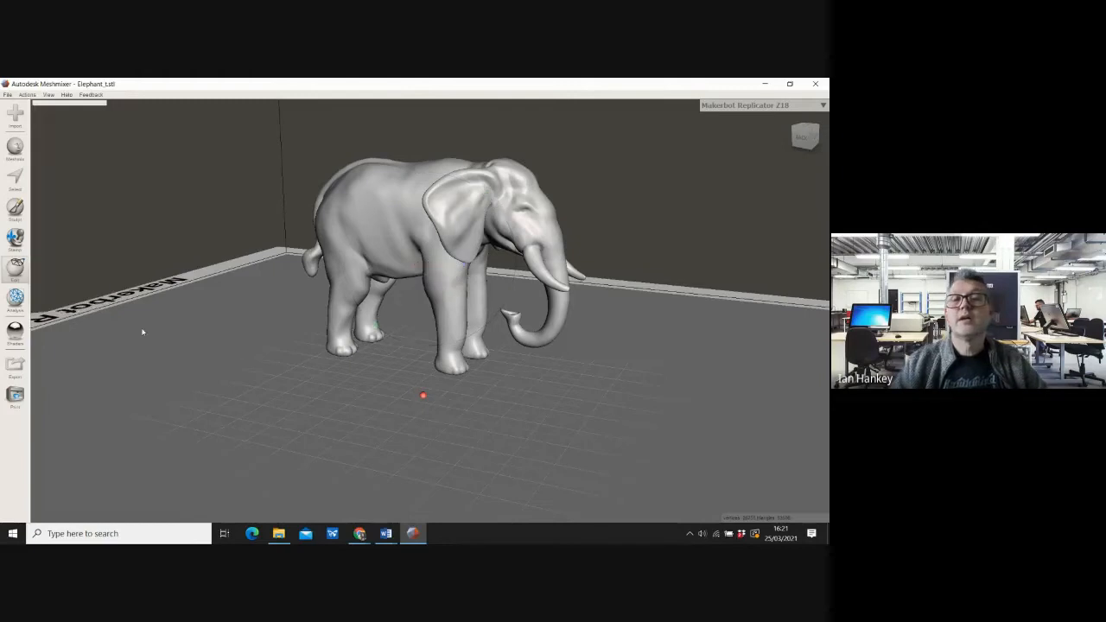
Lasso-select the elephant's whole head, including ears, tusks and trunk, from the top view, cutting across the neck behind the ears
right_click_drag(628, 392, 498, 390)
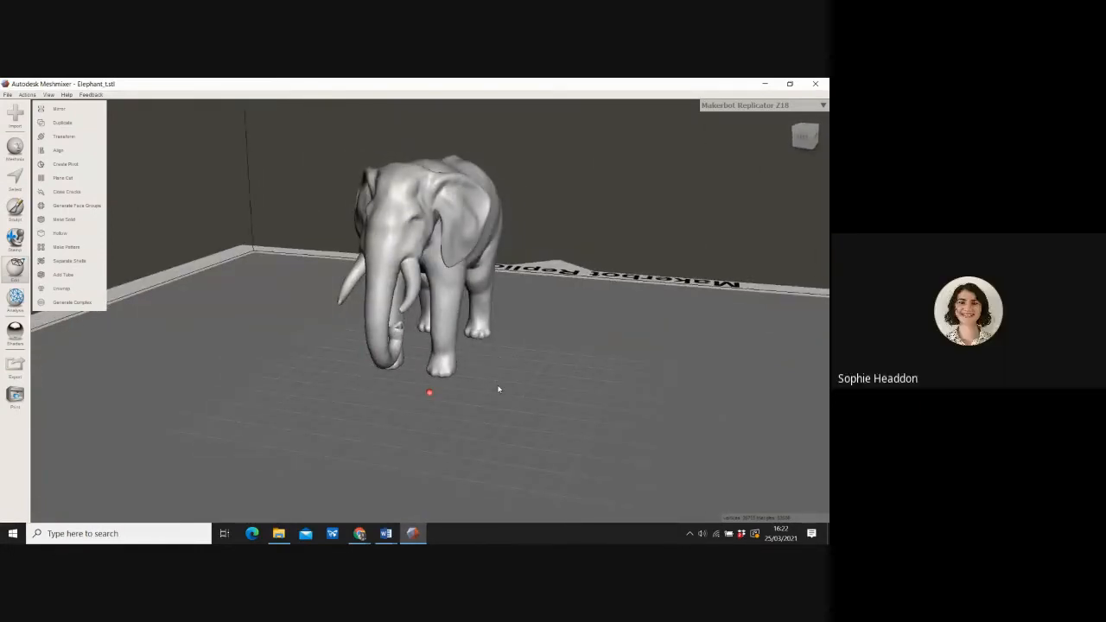
right_click_drag(515, 388, 425, 374)
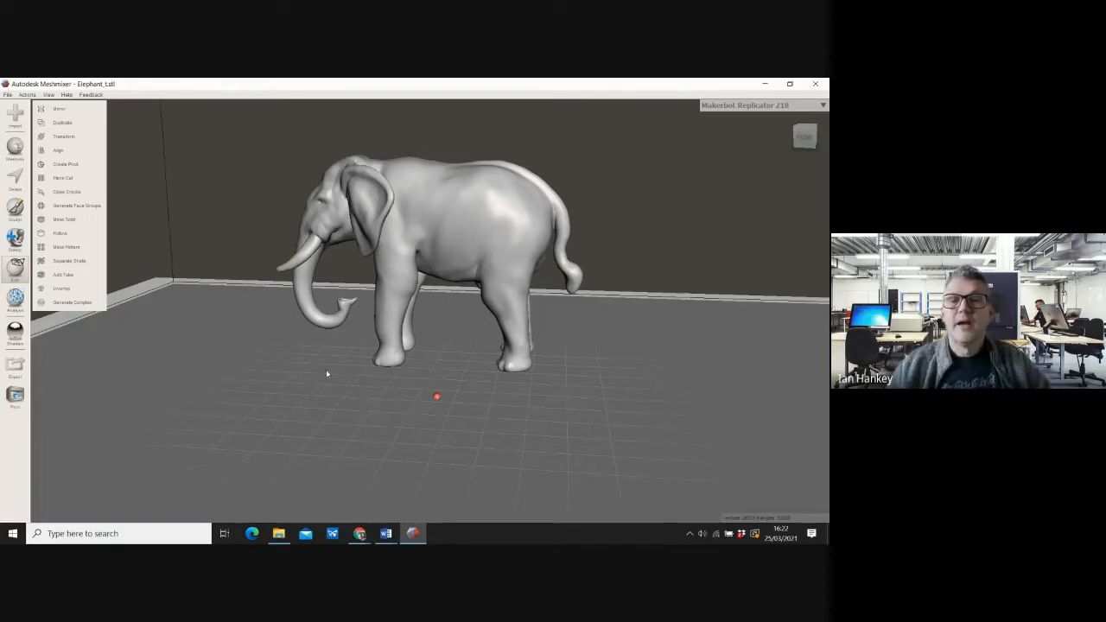
right_click_drag(313, 375, 326, 492)
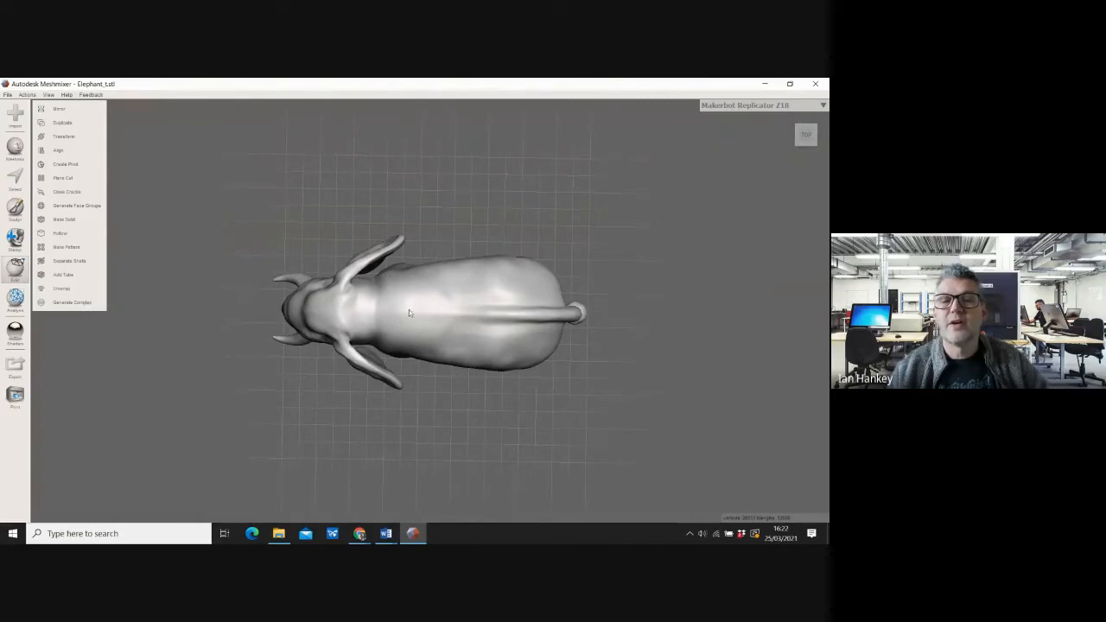
scroll(347, 319, "up", 5)
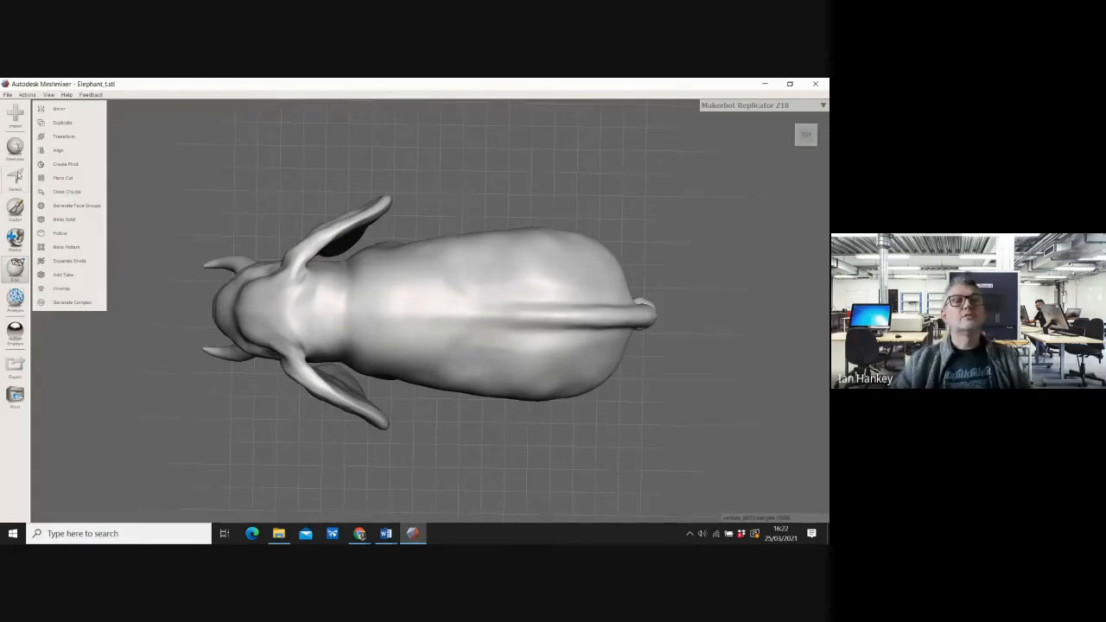
left_click(16, 177)
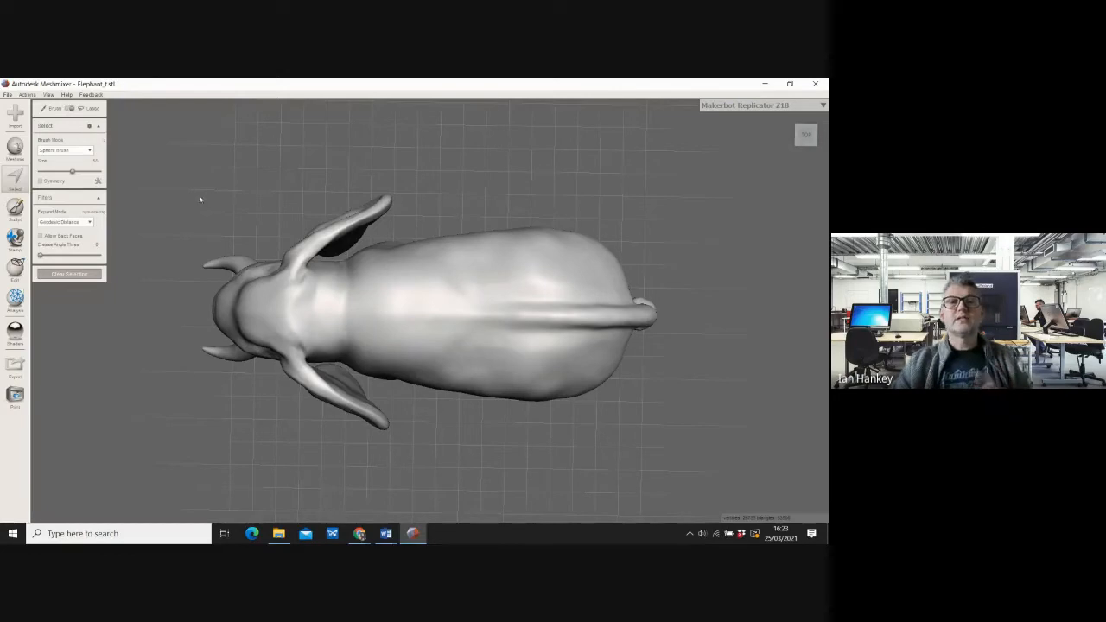
mouse_move(182, 241)
left_mouse_down()
mouse_move(265, 180)
mouse_move(414, 169)
mouse_move(422, 202)
mouse_move(332, 264)
left_mouse_up()
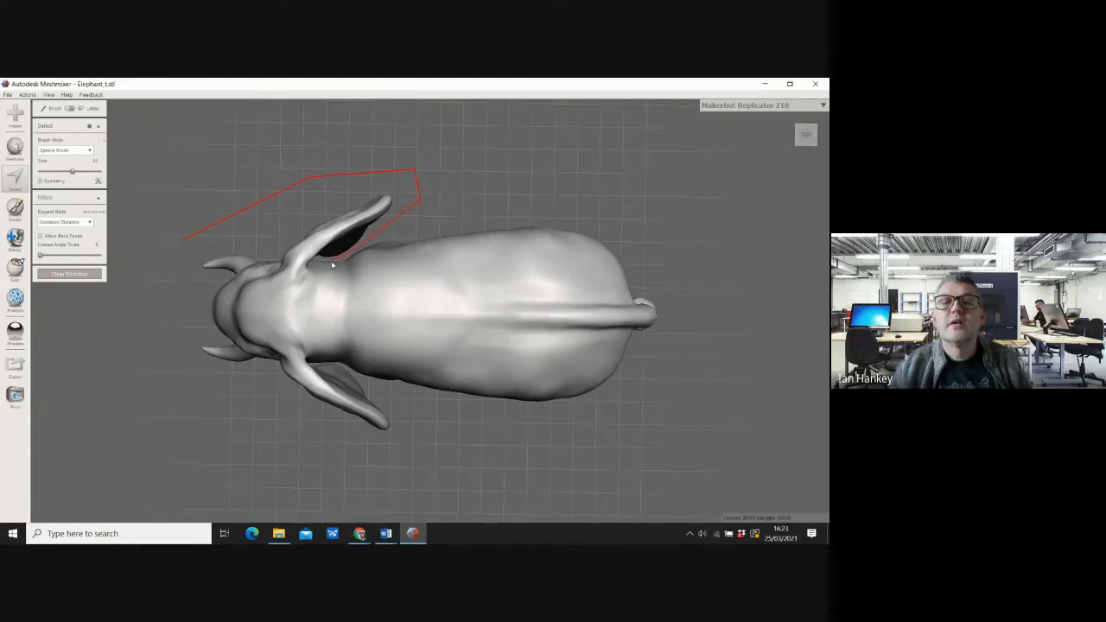
left_click_drag(326, 356, 338, 368)
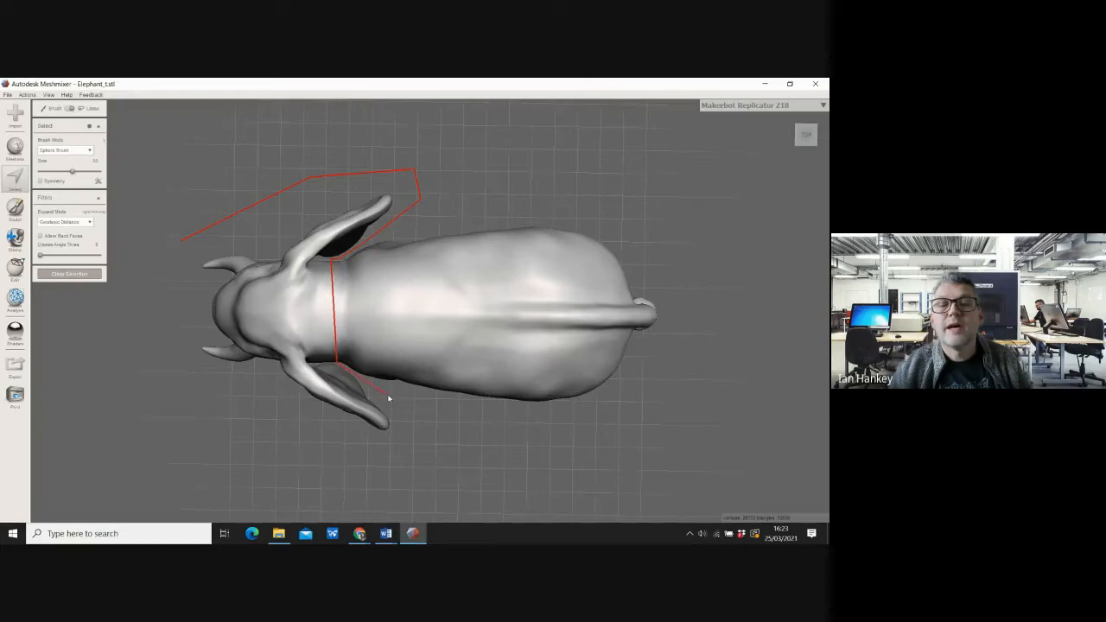
left_click_drag(427, 452, 358, 475)
mouse_move(254, 420)
left_mouse_down()
mouse_move(173, 361)
mouse_move(182, 245)
left_mouse_up()
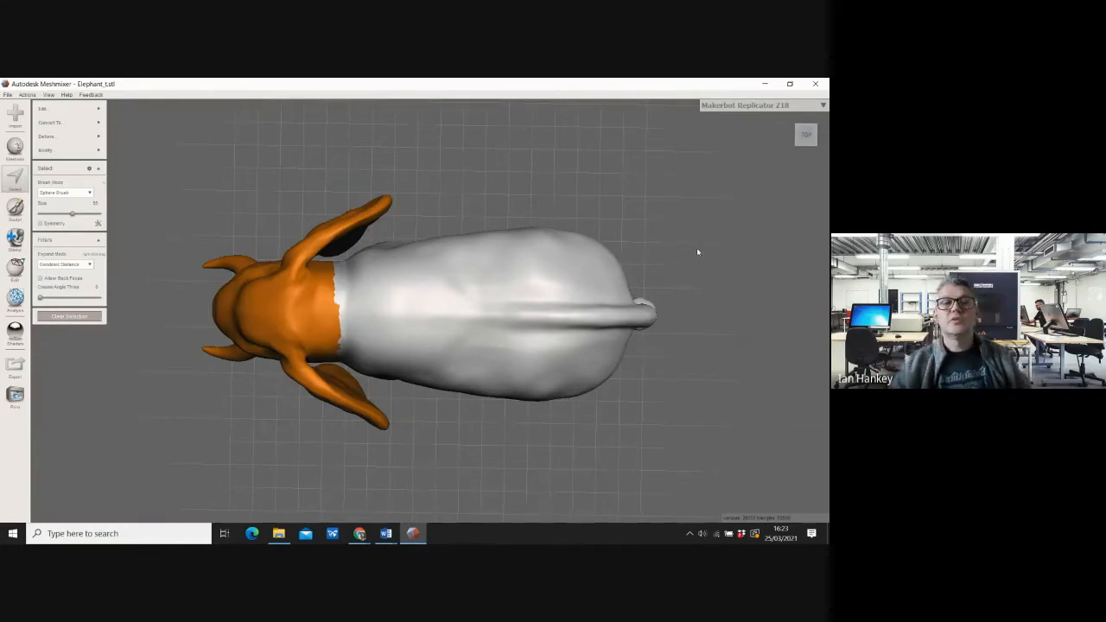
Remove the selected elephant head with Erase & Fill using Smooth MVC and a Bulge of -14, accept it, and clear the selection
mouse_move(570, 191)
right_mouse_down()
mouse_move(538, 83)
mouse_move(239, 121)
mouse_move(253, 194)
mouse_move(324, 215)
mouse_move(526, 159)
mouse_move(600, 118)
mouse_move(573, 170)
right_mouse_up()
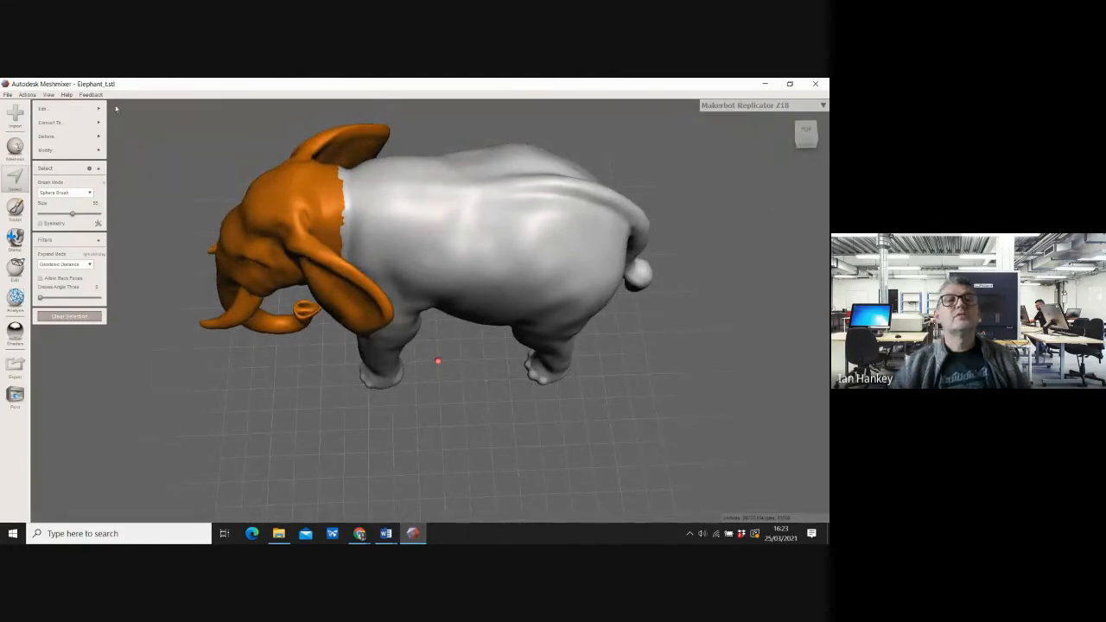
mouse_move(62, 110)
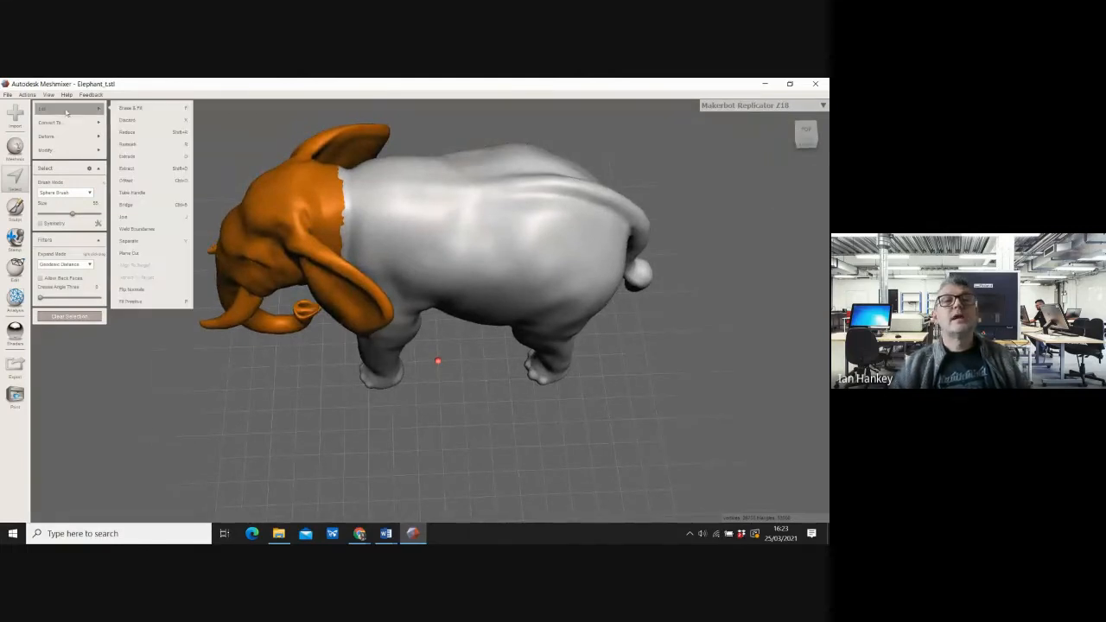
left_click(127, 109)
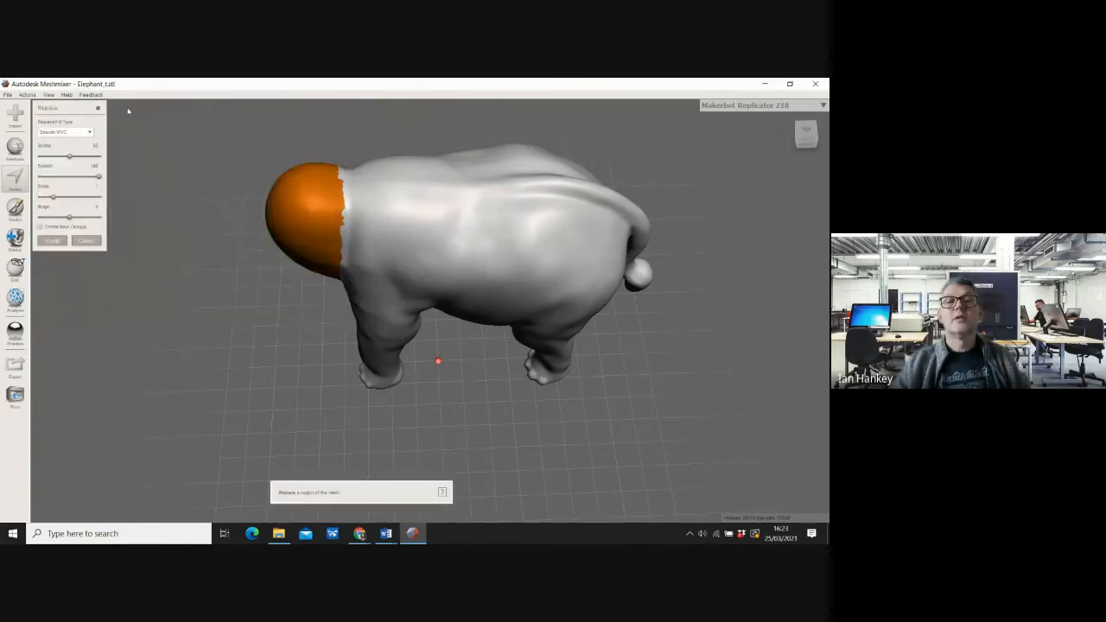
left_click(806, 135)
right_click_drag(557, 91, 524, 115)
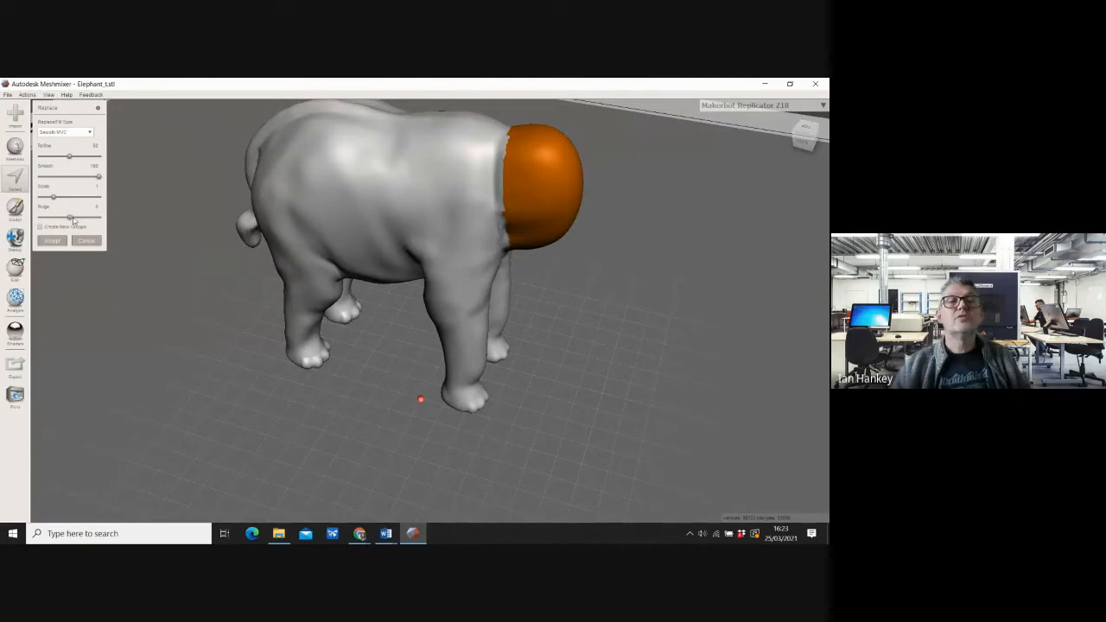
left_click_drag(71, 217, 61, 221)
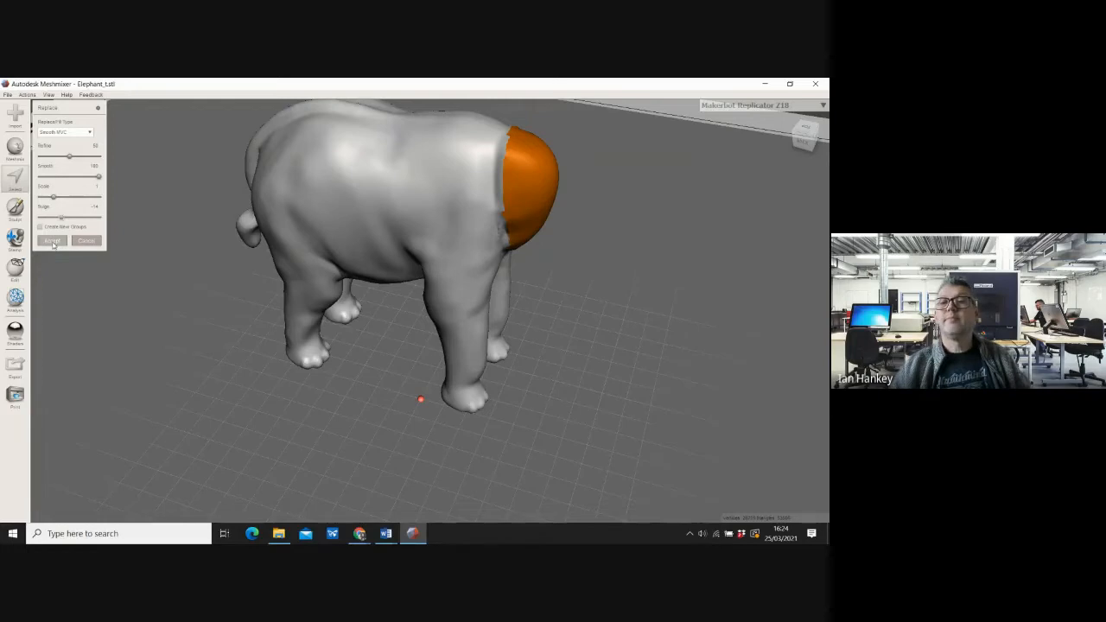
left_click(55, 242)
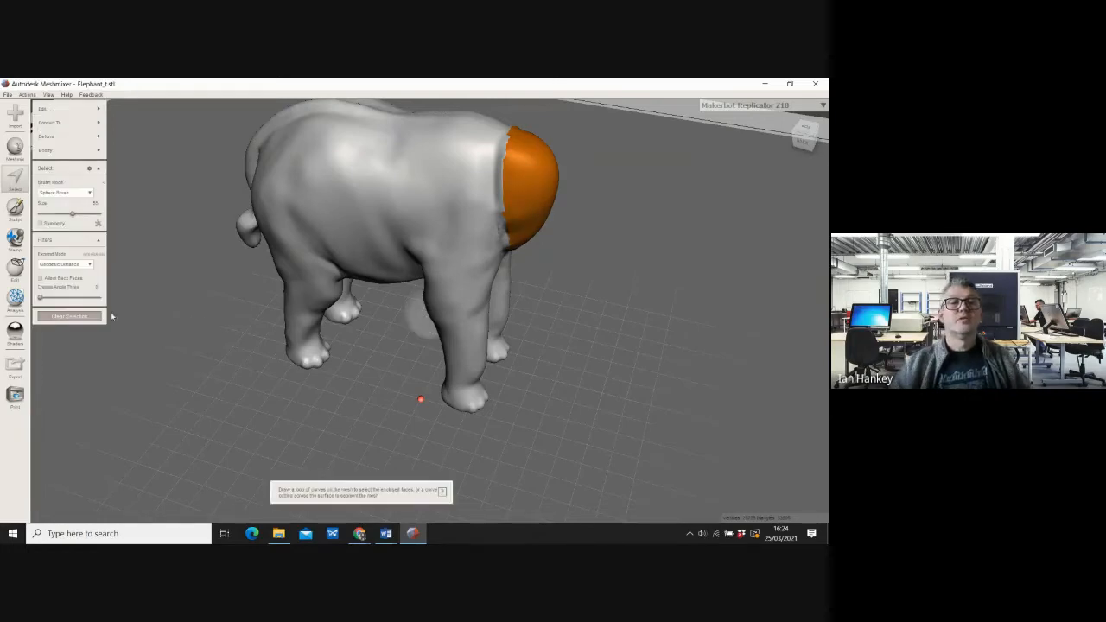
left_click(81, 316)
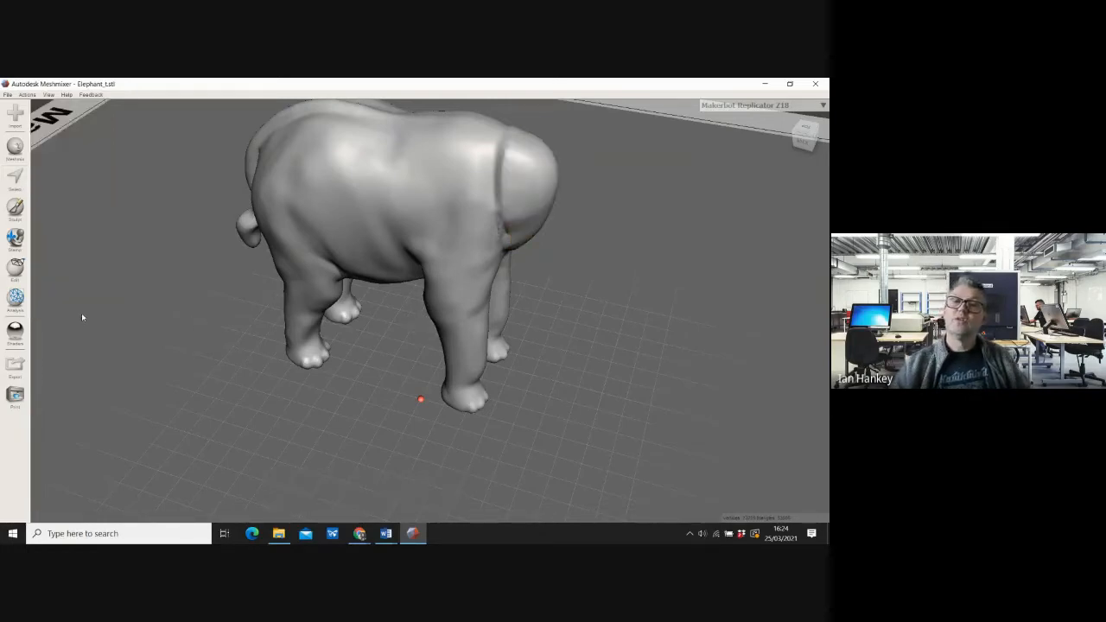
Smooth the seam on one side of the elephant's filled neck with the RobustSmooth brush at a size of about 36
right_click_drag(648, 334, 406, 197)
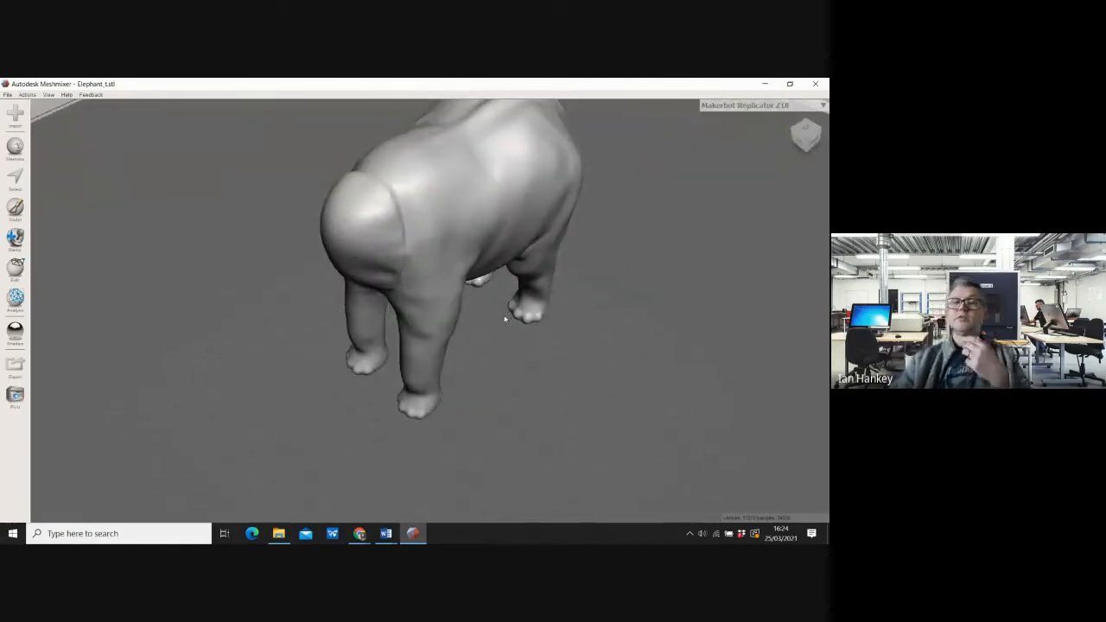
scroll(381, 137, "up", 5)
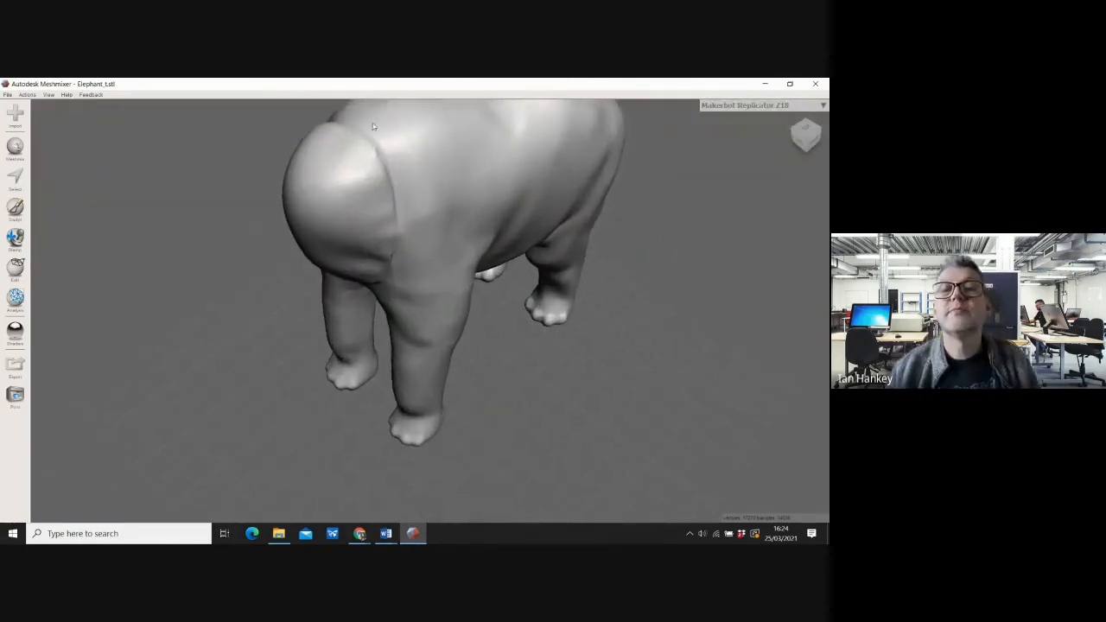
mouse_move(381, 136)
right_mouse_down()
mouse_move(338, 176)
mouse_move(384, 133)
mouse_move(365, 175)
mouse_move(363, 163)
mouse_move(365, 200)
mouse_move(413, 335)
right_mouse_up()
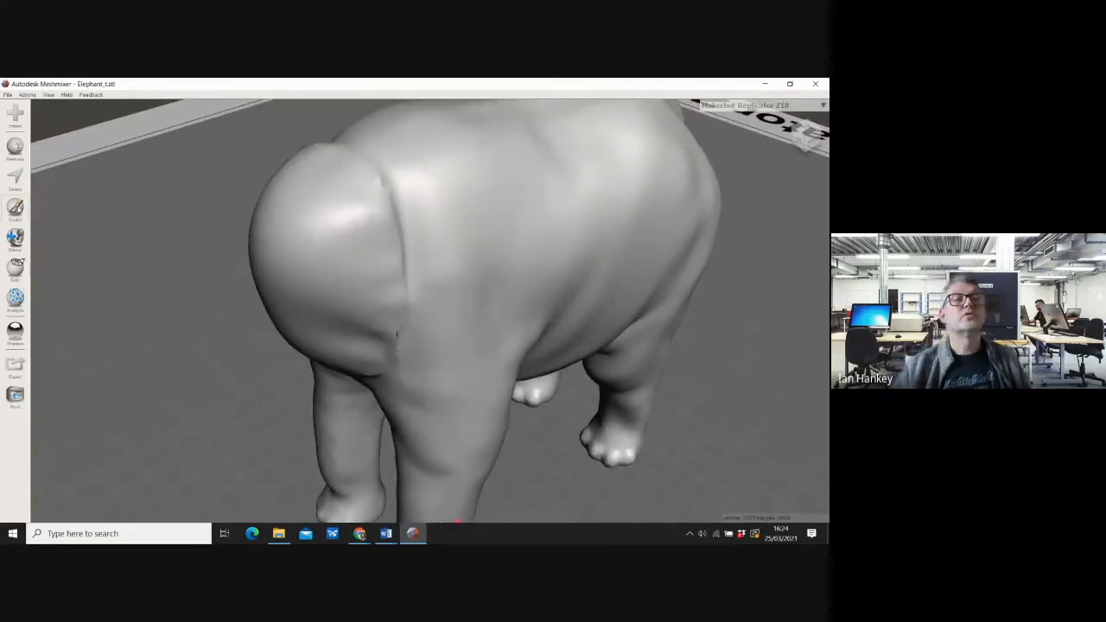
left_click(15, 208)
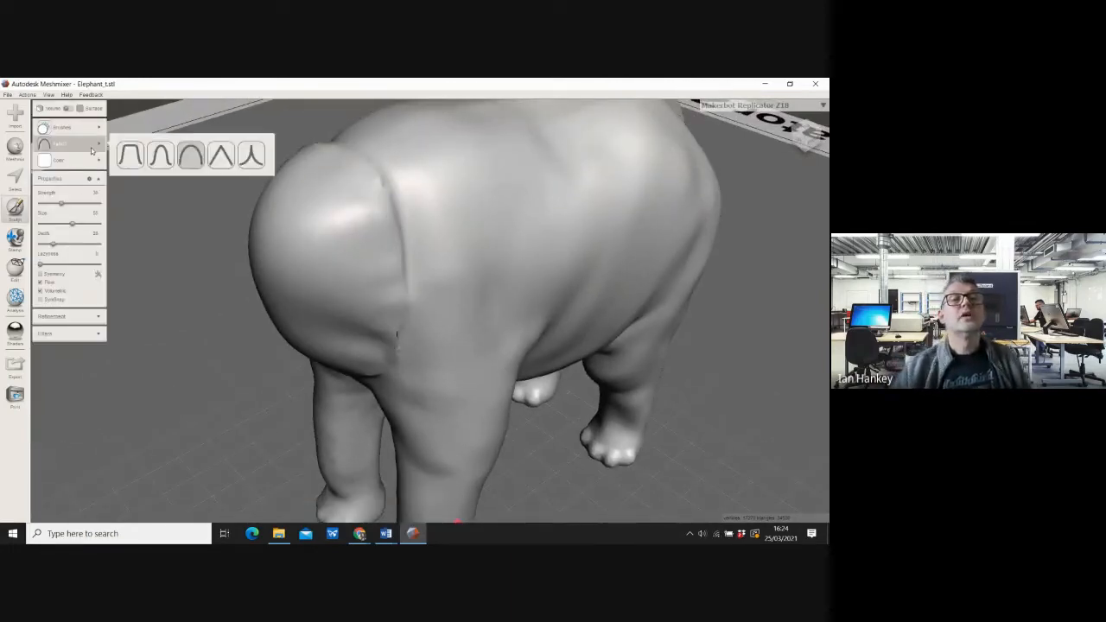
mouse_move(57, 132)
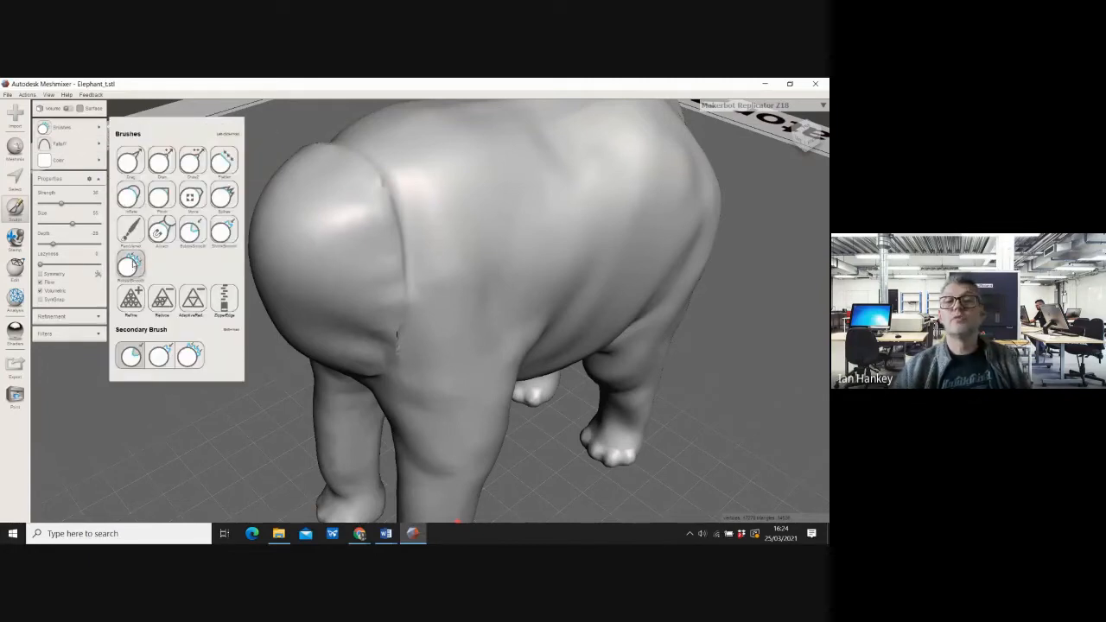
left_click(131, 266)
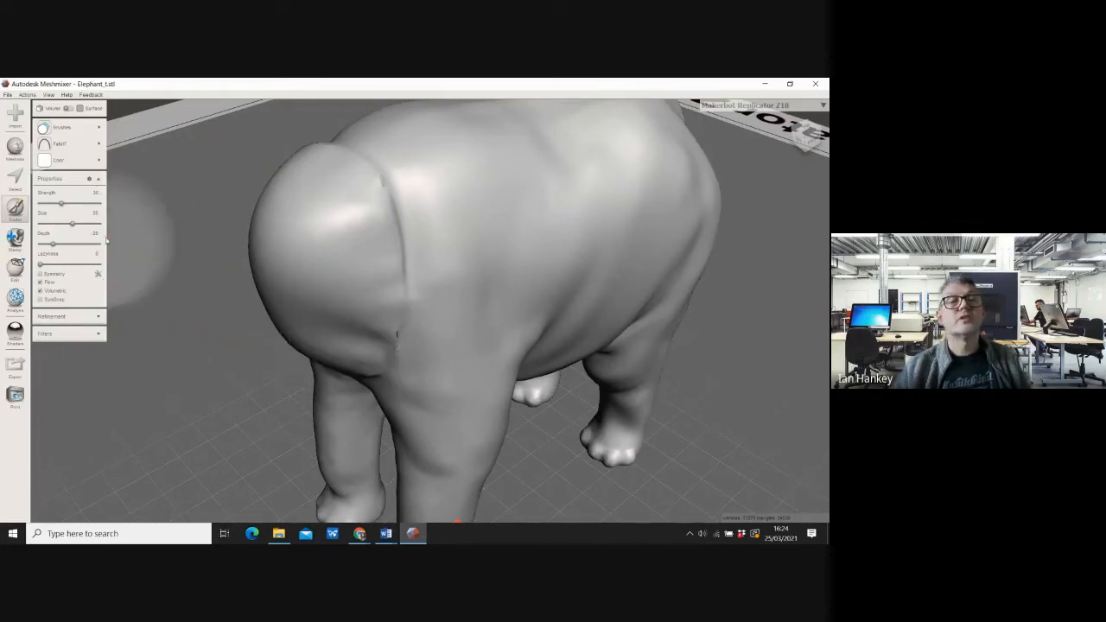
left_click_drag(71, 224, 61, 224)
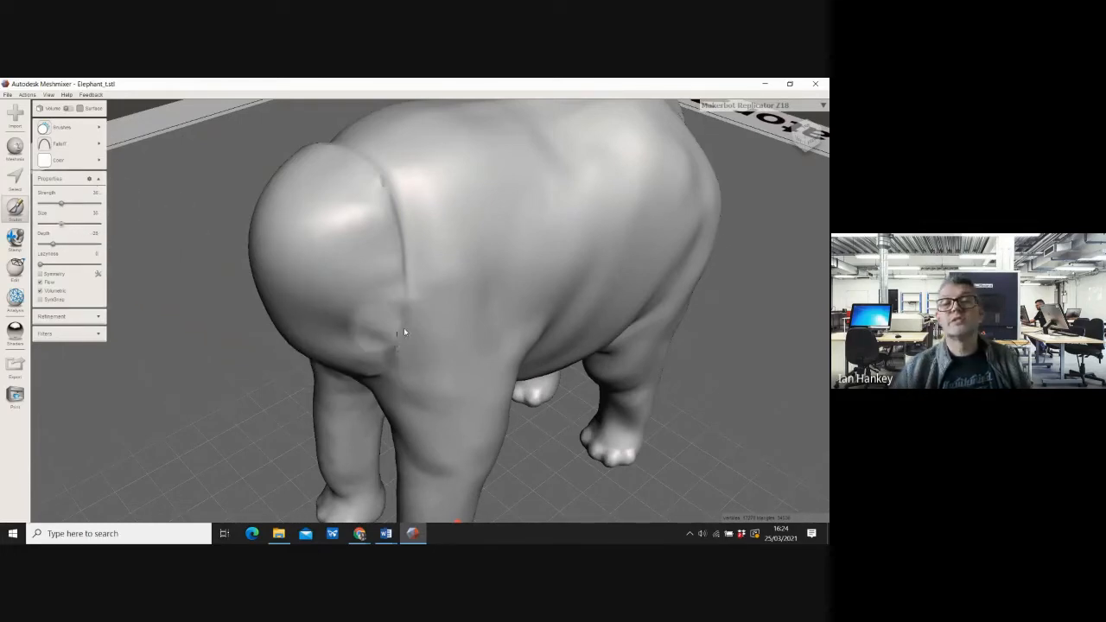
left_click_drag(397, 332, 395, 355)
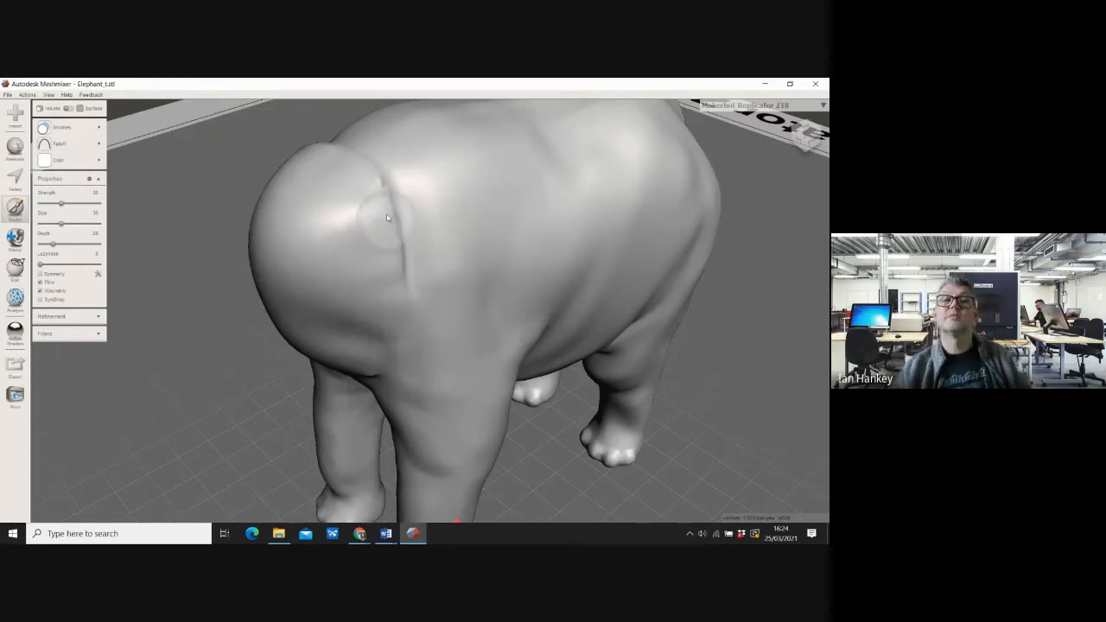
left_click_drag(384, 183, 396, 250)
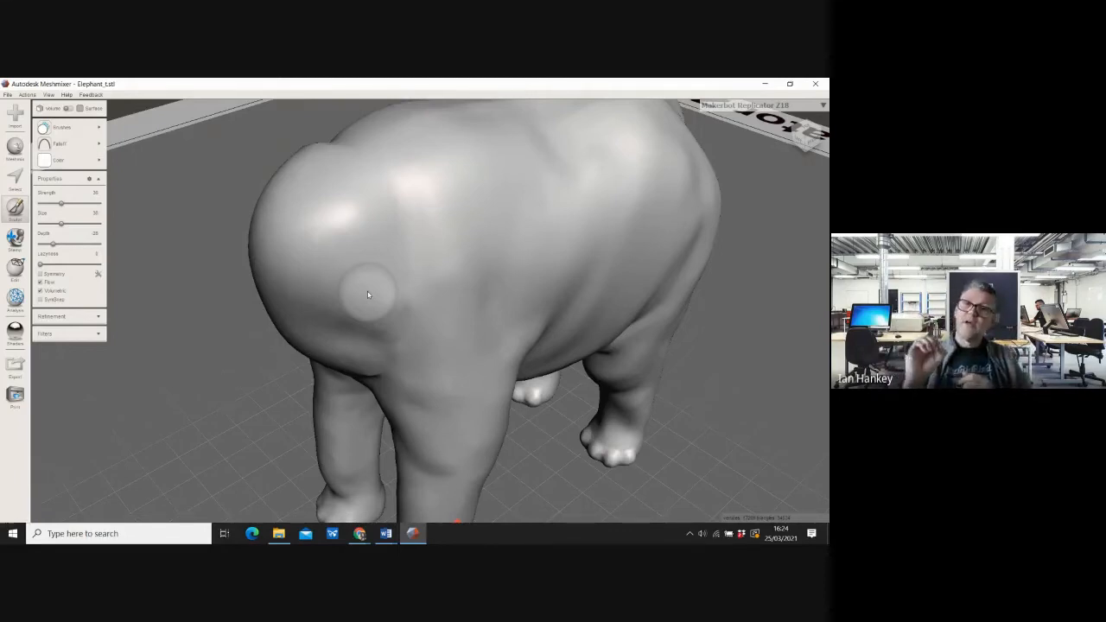
Smooth the remaining neck seam on the elephant's opposite side, from the upper shoulder down toward the front leg
right_click_drag(381, 222, 548, 262)
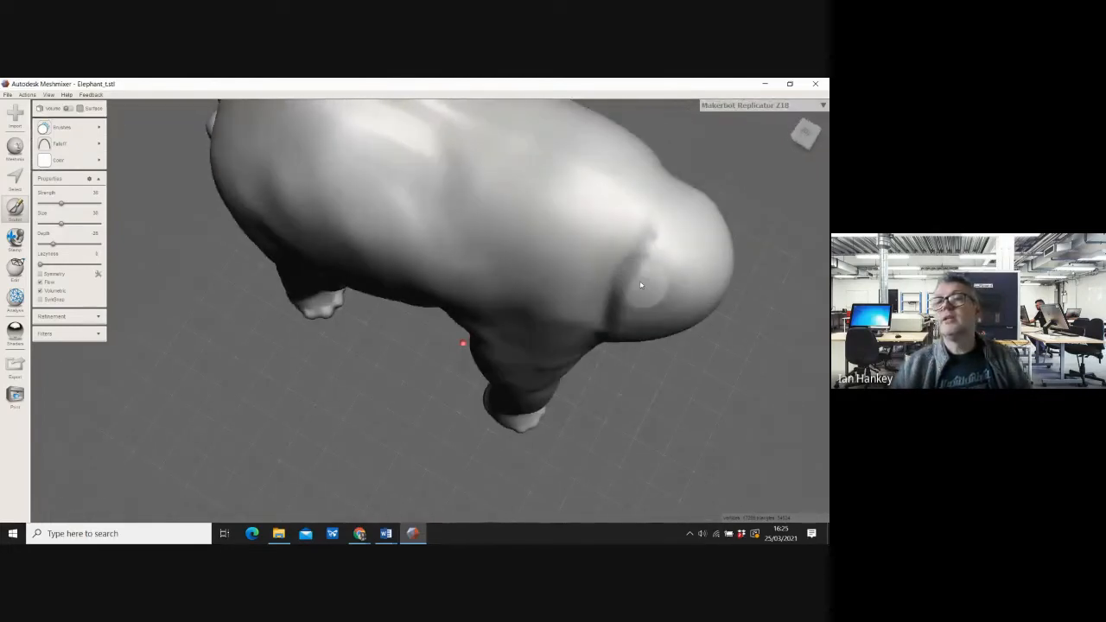
left_click_drag(652, 236, 628, 313, "shift")
right_click_drag(698, 417, 573, 249)
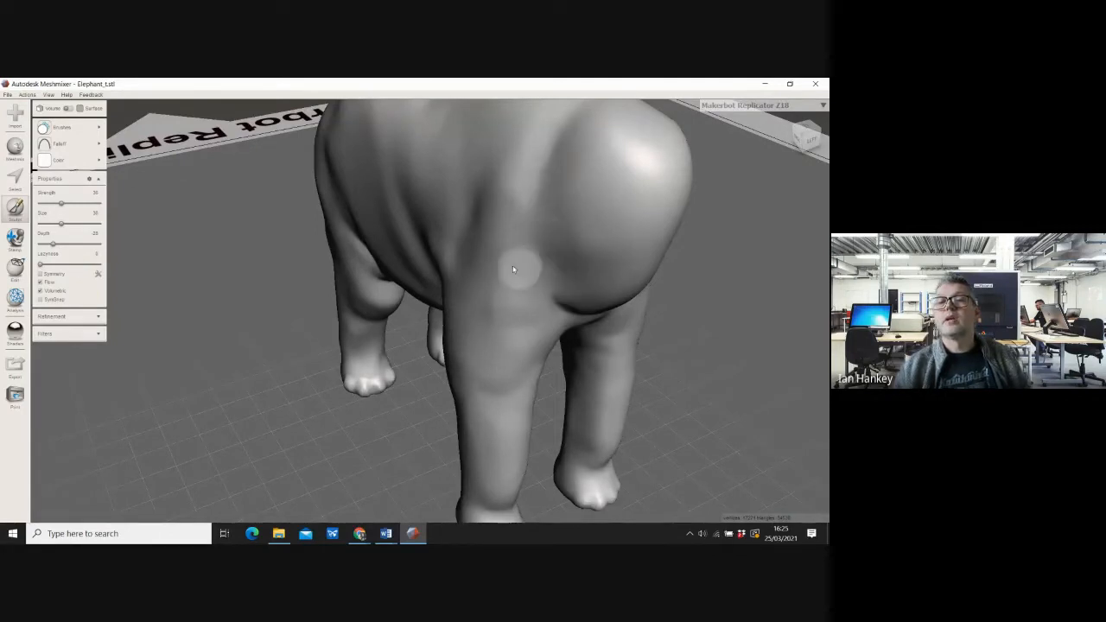
right_click_drag(718, 358, 643, 280)
mouse_move(527, 169)
left_mouse_down("shift")
mouse_move(472, 192)
mouse_move(432, 186)
left_mouse_up("shift")
right_click_drag(324, 219, 482, 217)
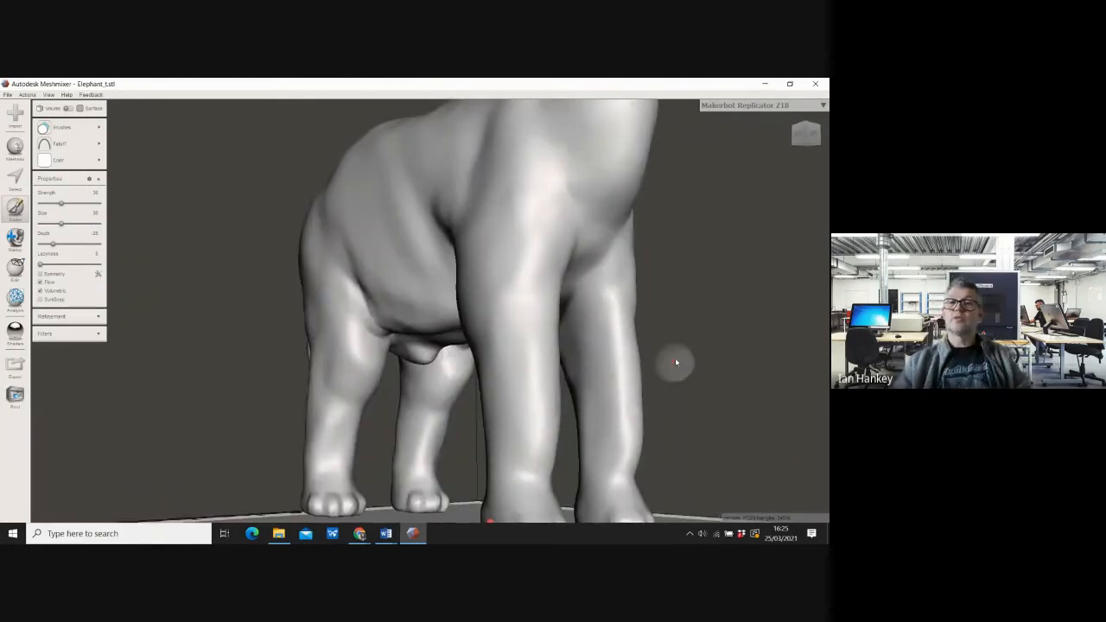
mouse_move(718, 321)
right_mouse_down()
mouse_move(654, 291)
mouse_move(607, 324)
mouse_move(469, 326)
mouse_move(424, 374)
mouse_move(432, 360)
right_mouse_up()
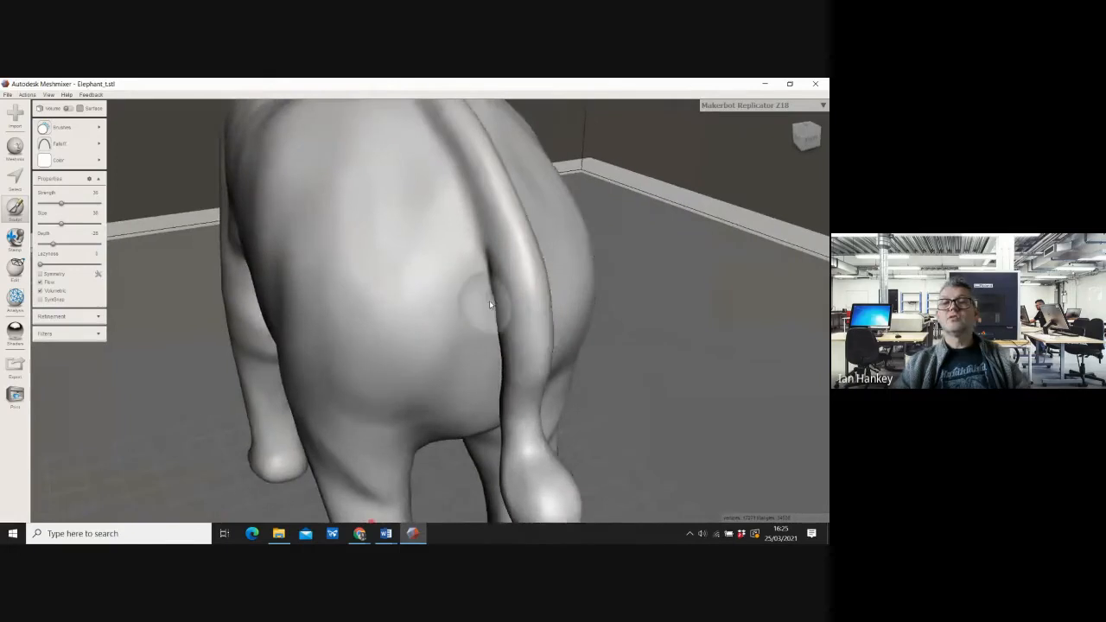
scroll(490, 310, "up", 4)
mouse_move(605, 322)
right_mouse_down()
mouse_move(582, 318)
mouse_move(563, 338)
mouse_move(576, 285)
mouse_move(560, 272)
mouse_move(506, 284)
mouse_move(435, 365)
mouse_move(499, 357)
mouse_move(454, 354)
mouse_move(441, 339)
mouse_move(459, 383)
mouse_move(484, 395)
mouse_move(585, 363)
mouse_move(593, 333)
mouse_move(539, 328)
right_mouse_up()
scroll(471, 370, "down", 10)
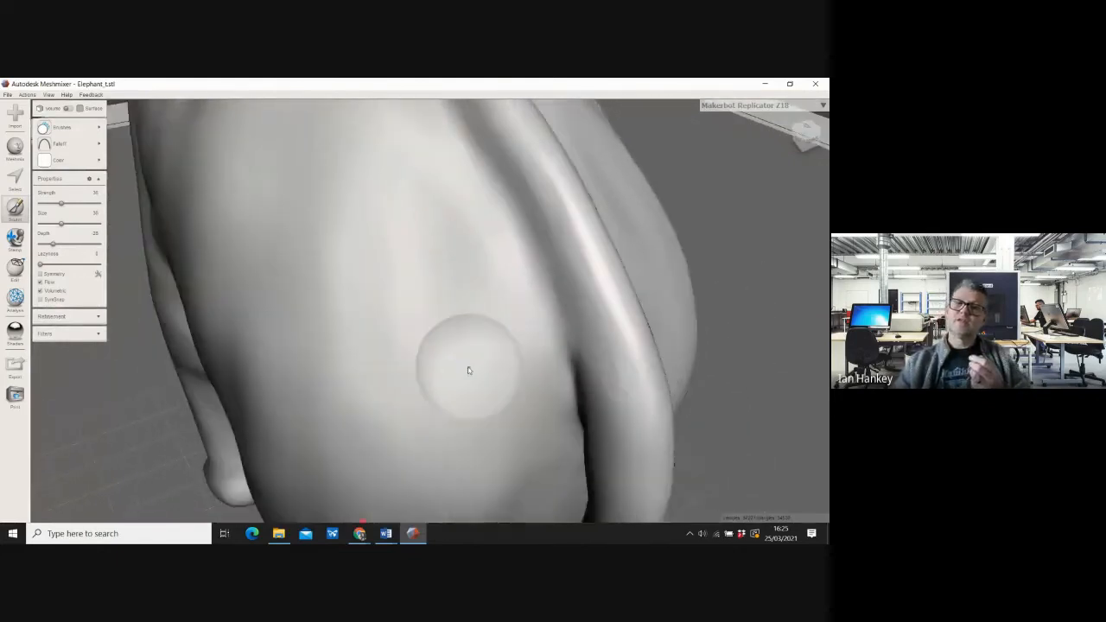
right_click_drag(625, 352, 395, 306)
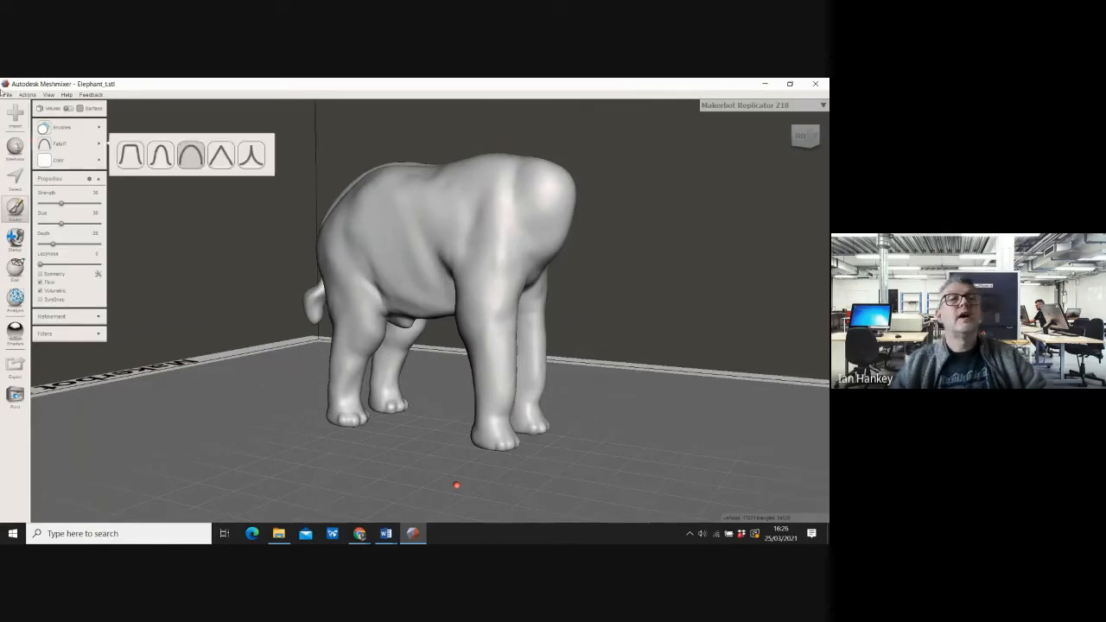
Import the eagle model from the desktop, appending it to the elephant scene and letting its size be corrected automatically
left_click(7, 95)
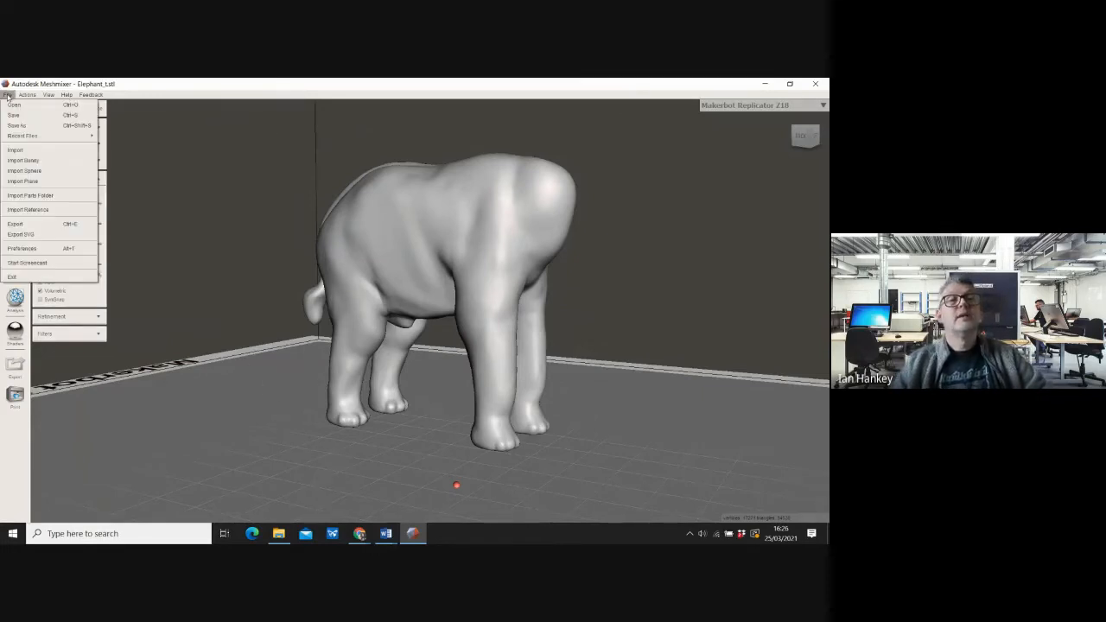
left_click(13, 151)
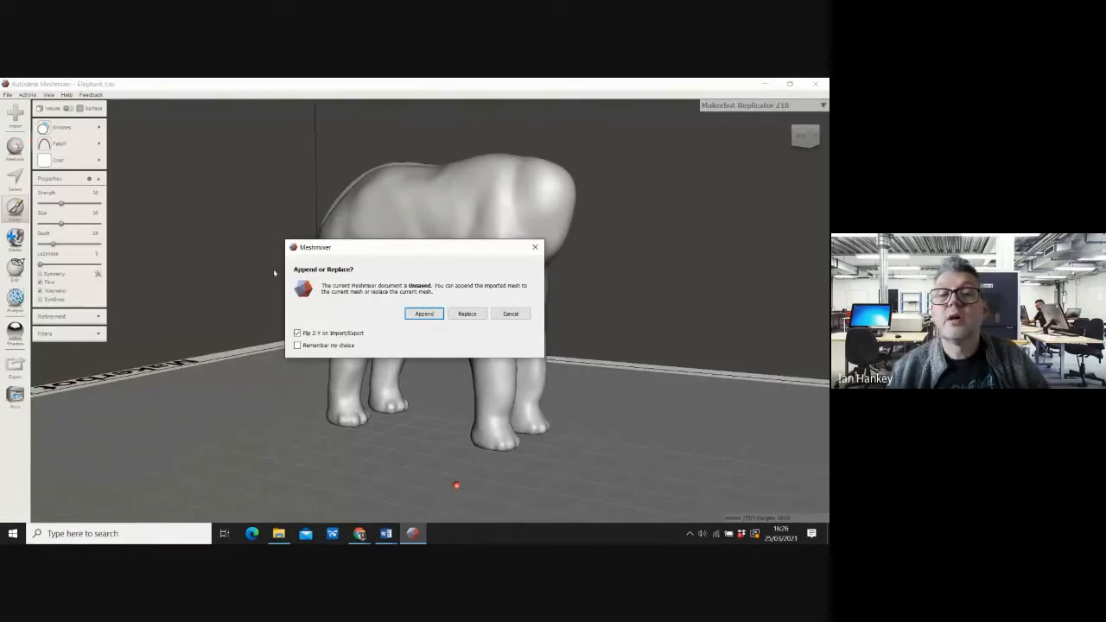
left_click(424, 314)
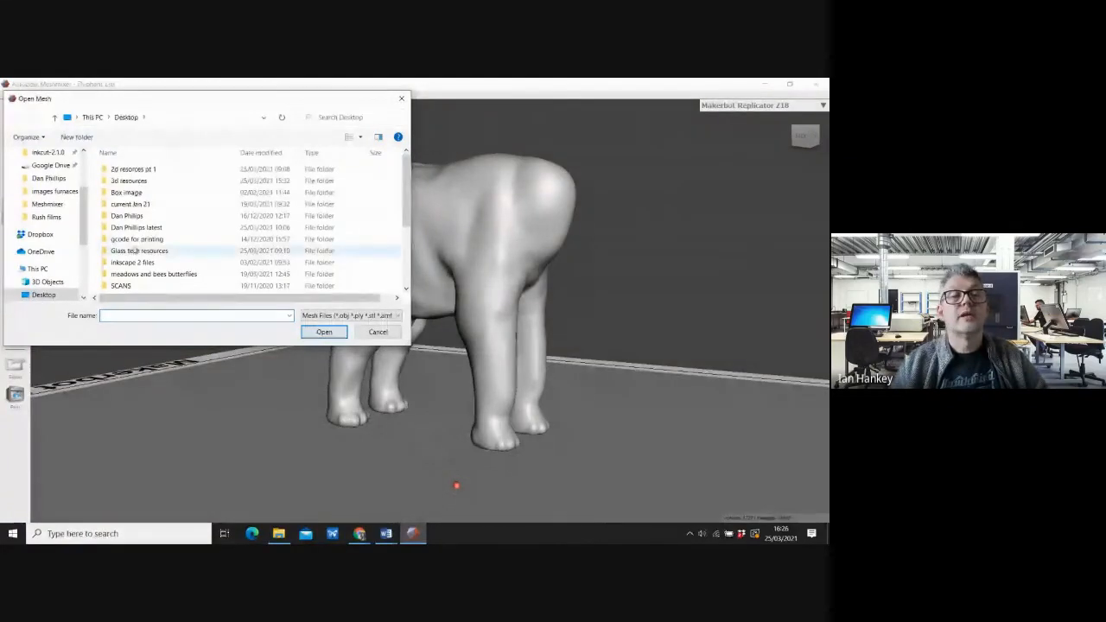
scroll(406, 221, "down", 2)
scroll(406, 221, "down", 1)
left_click(130, 218)
left_click(324, 332)
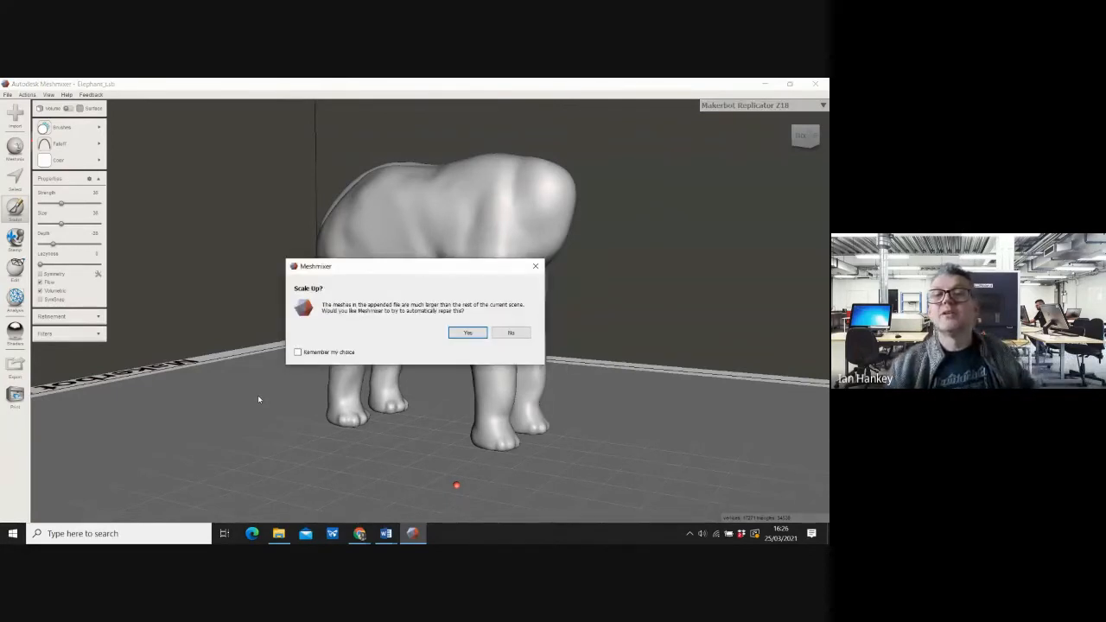
left_click(471, 335)
left_click(449, 409)
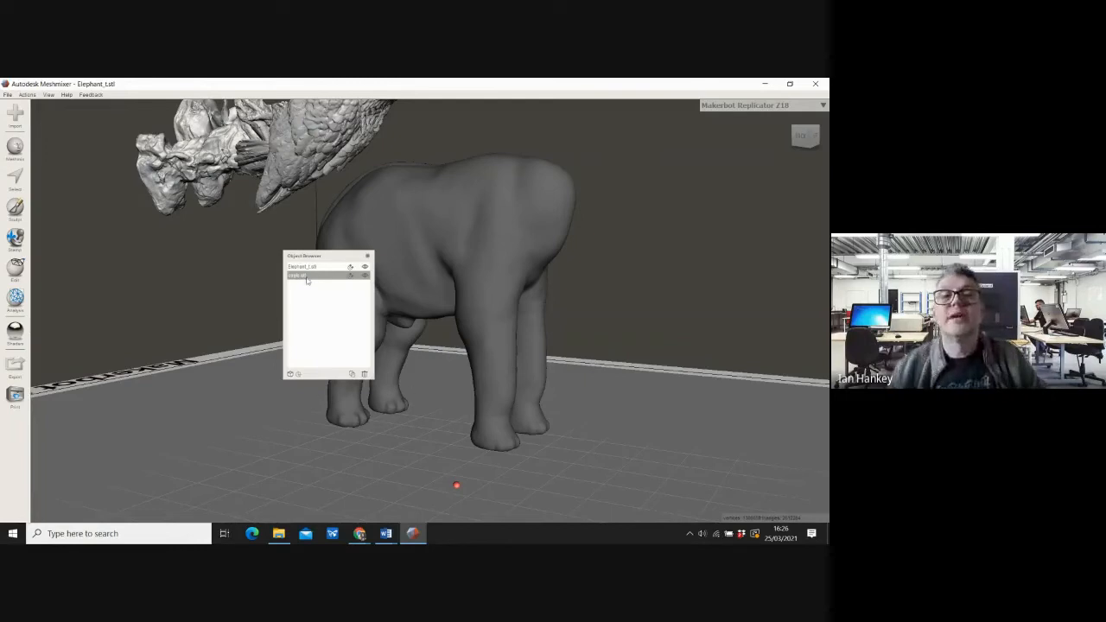
Move the Object Browser clear of the elephant, make the elephant the active object, and switch back to the eagle
left_click_drag(295, 256, 175, 261)
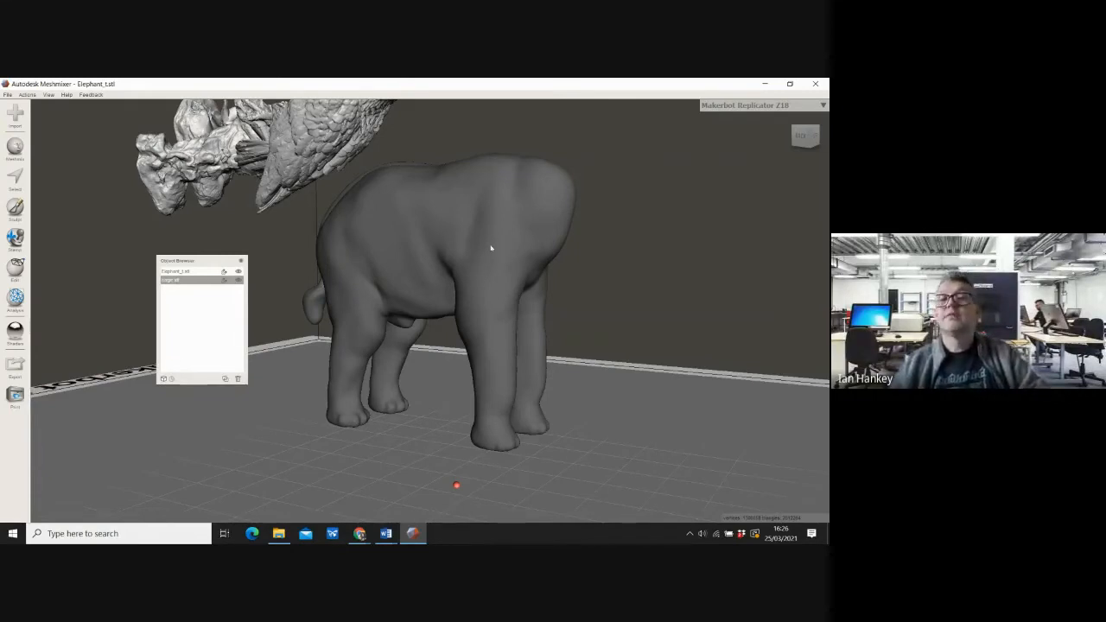
scroll(453, 391, "down", 4)
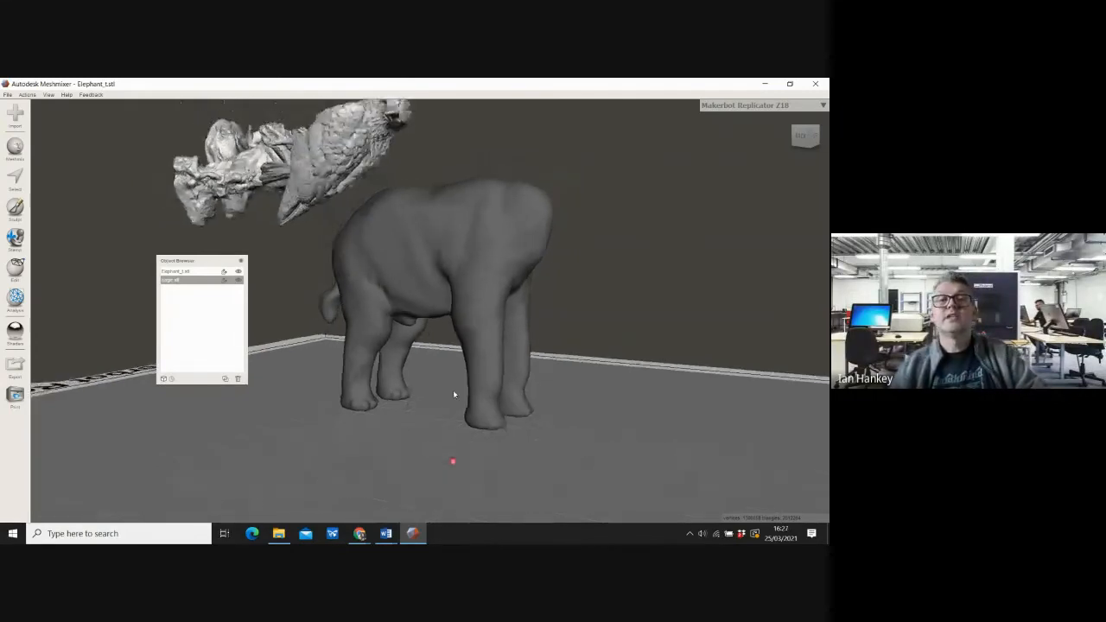
scroll(384, 170, "up", 3)
scroll(383, 169, "down", 2)
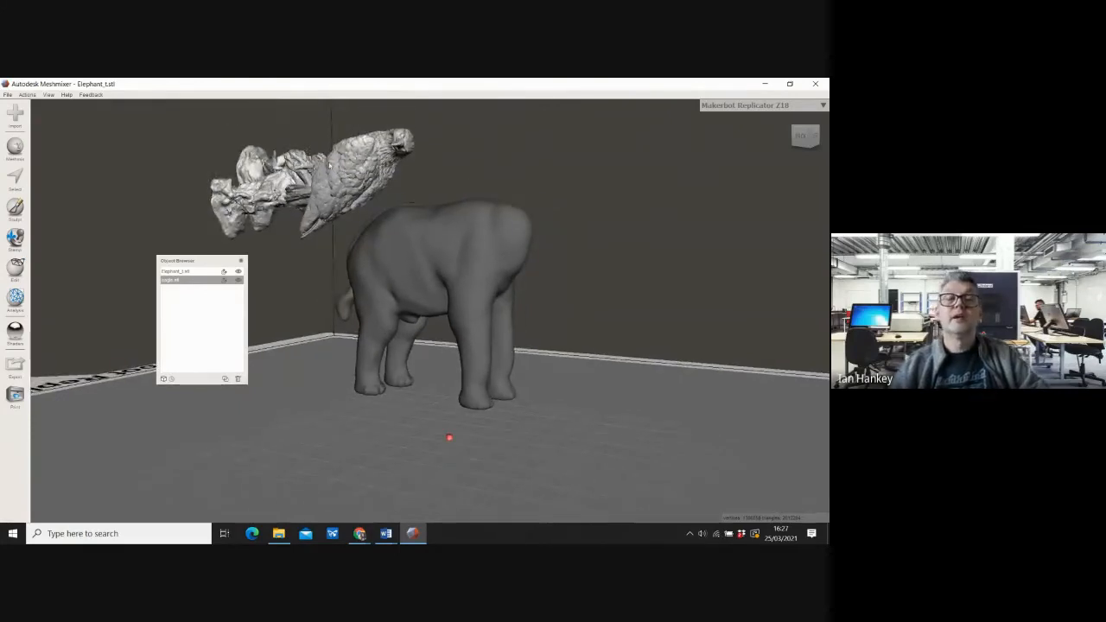
left_click(173, 273)
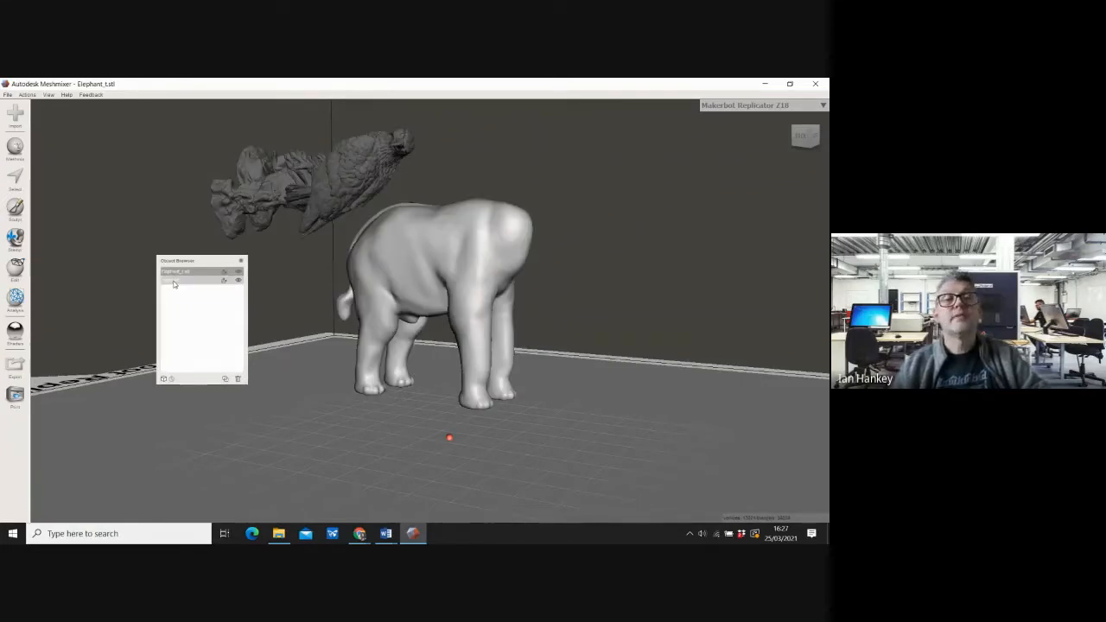
left_click(170, 280)
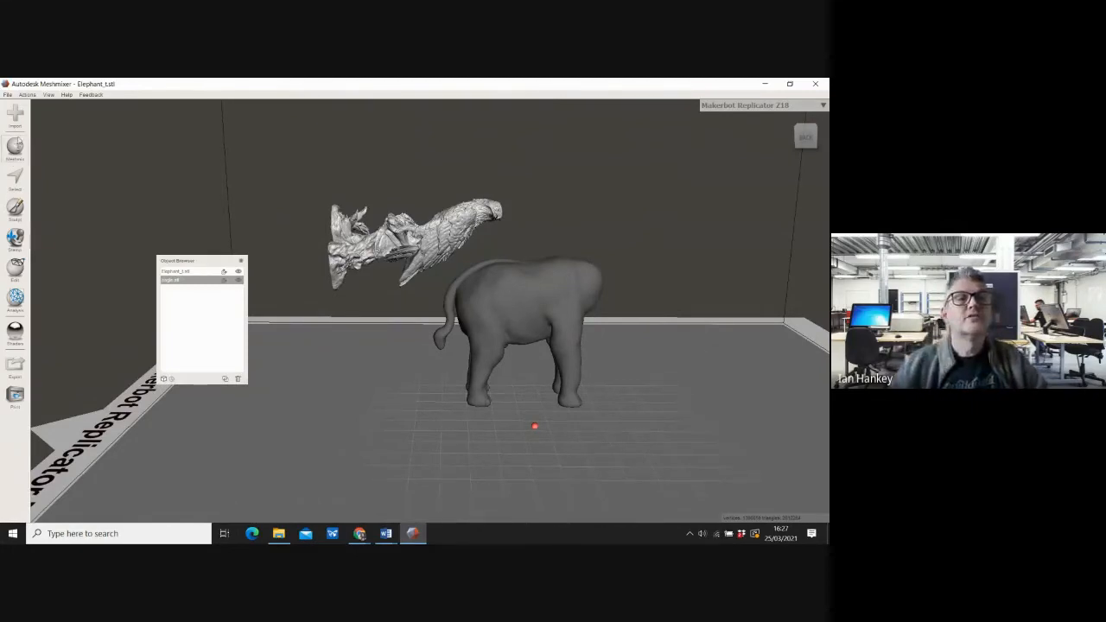
Start a Plane Cut on the eagle, rotate the cutting plane to near vertical, and shift it toward the eagle's head
left_click(15, 267)
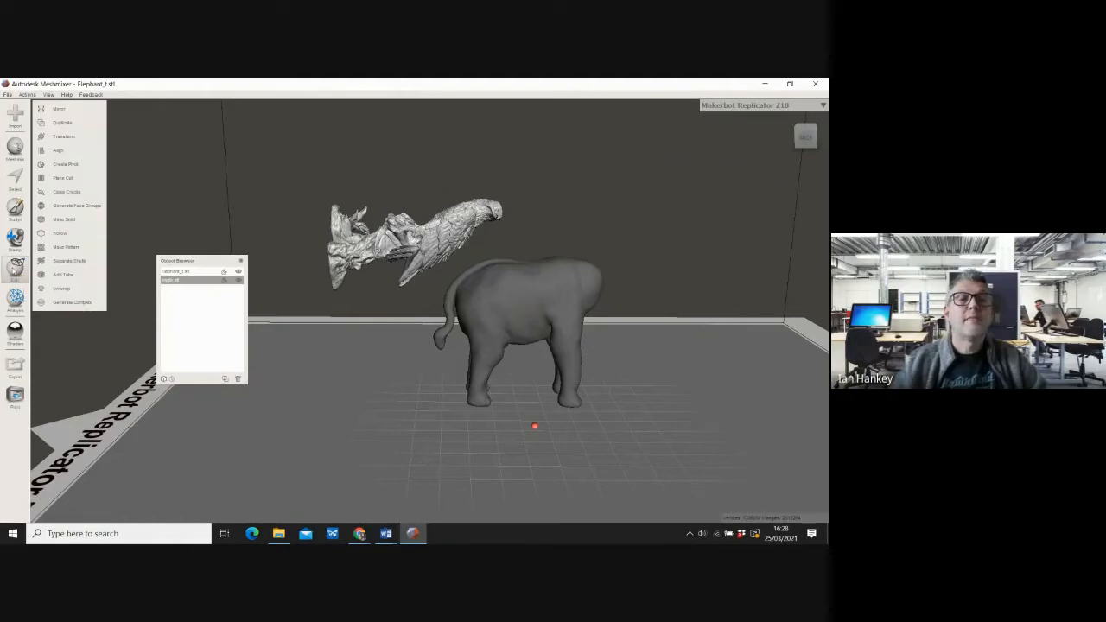
left_click(58, 179)
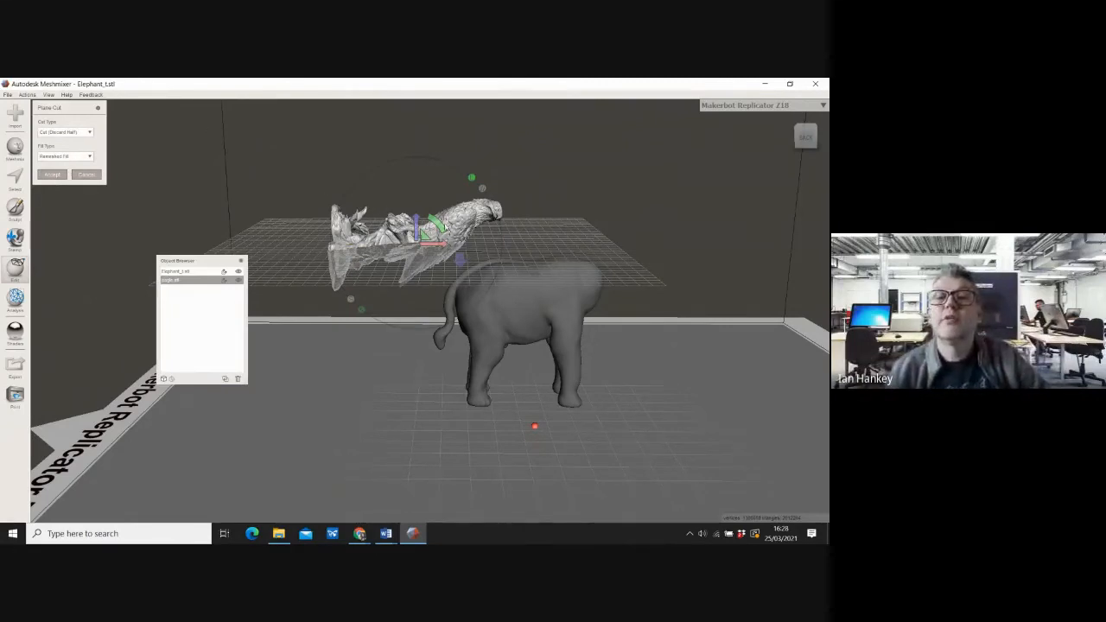
left_click_drag(445, 226, 434, 263)
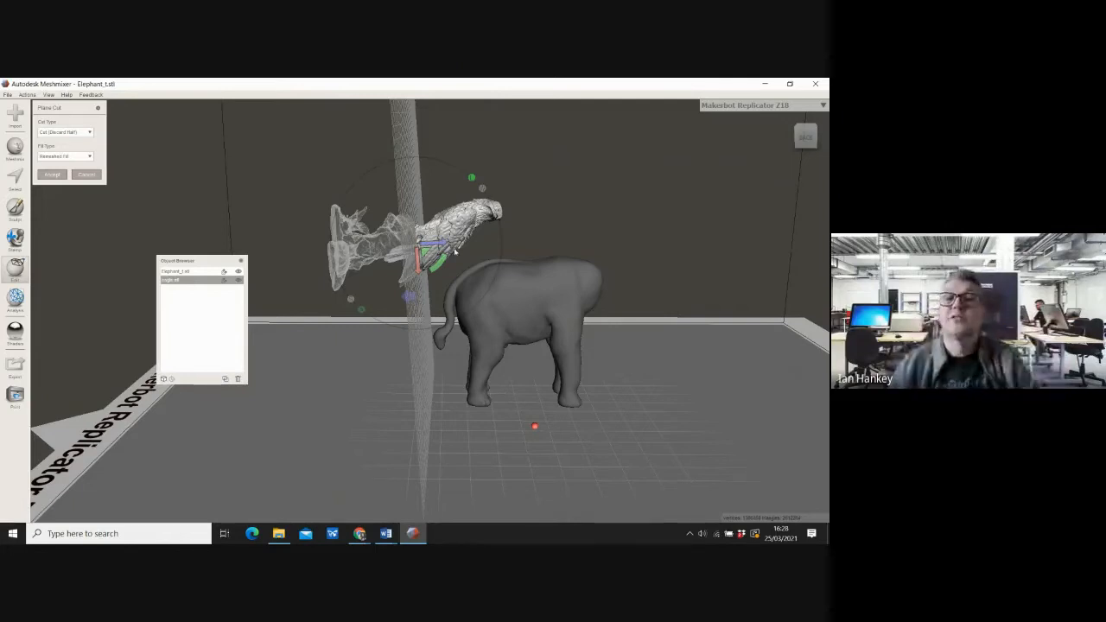
left_click_drag(442, 243, 481, 244)
Move the cutting plane up to the base of the eagle's neck and tilt it slightly to follow the neck's angle
scroll(499, 198, "up", 4)
middle_click_drag(510, 179, 499, 234)
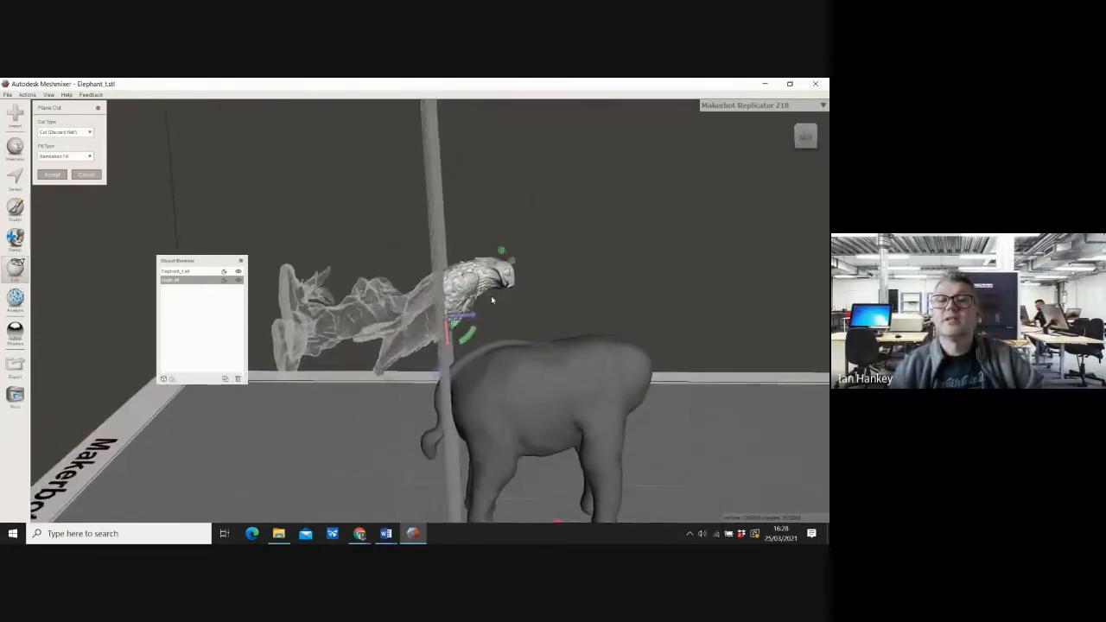
scroll(499, 235, "up", 3)
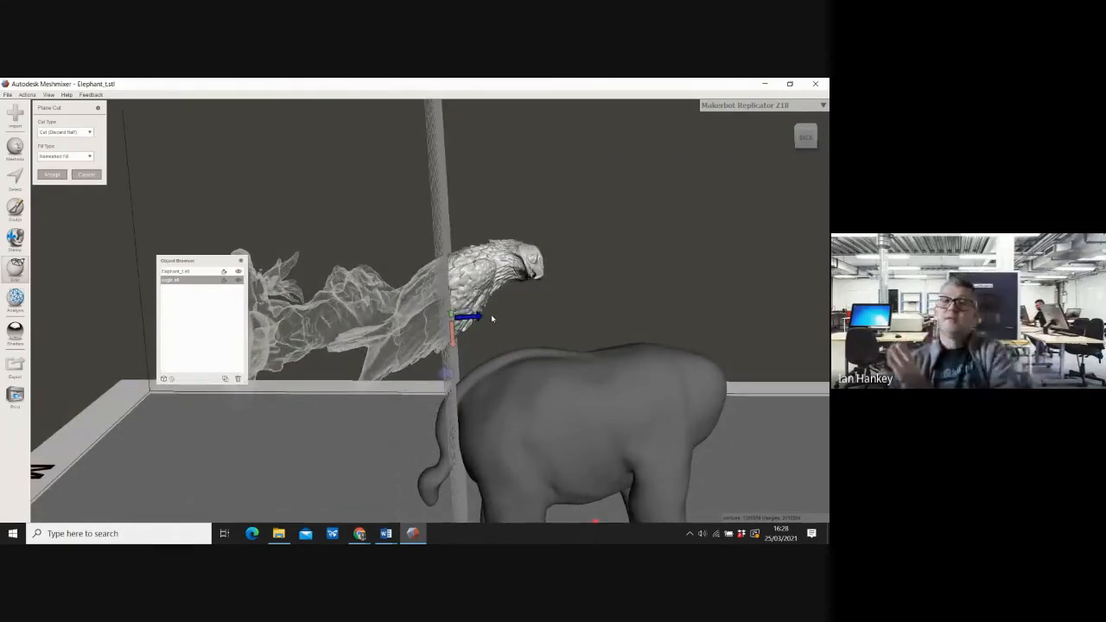
left_click_drag(471, 317, 491, 319)
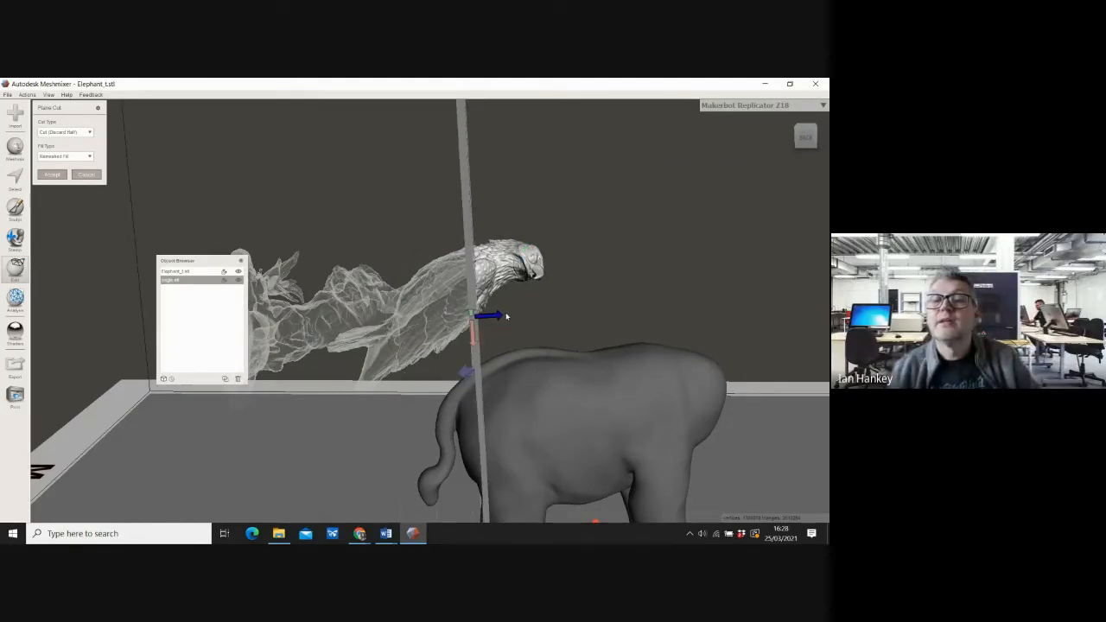
mouse_move(506, 318)
left_mouse_down()
mouse_move(515, 330)
mouse_move(558, 302)
mouse_move(505, 311)
left_mouse_up()
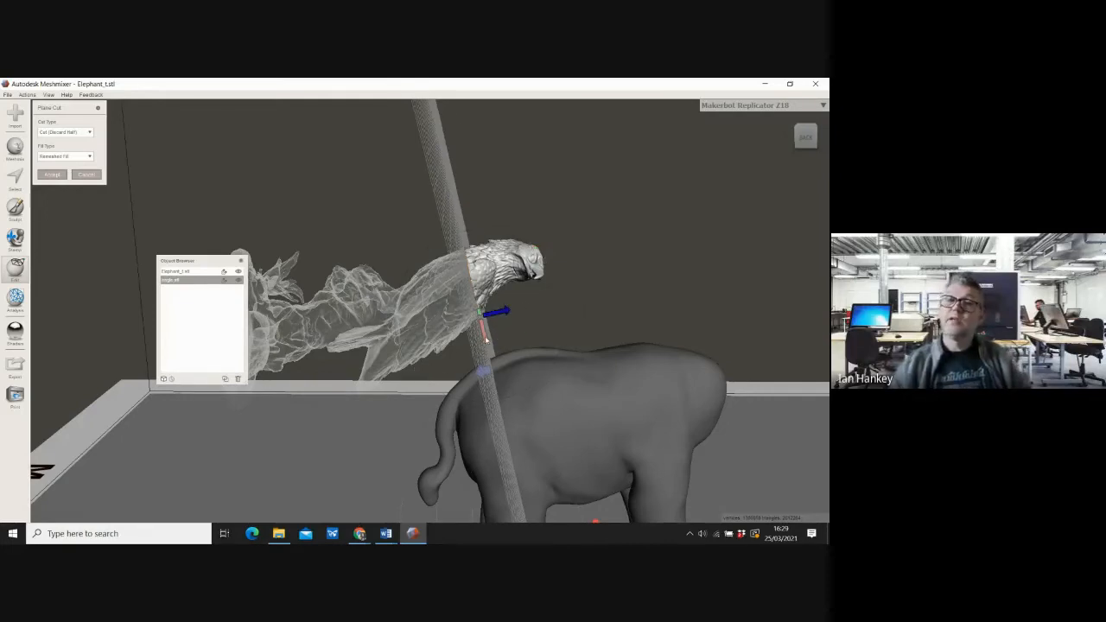
Shift the cutting plane slightly along the eagle's neck toward the head, checking the cut from several angles
left_click(806, 137)
mouse_move(794, 140)
left_mouse_down()
mouse_move(755, 143)
mouse_move(795, 138)
left_mouse_up()
scroll(611, 321, "down", 1)
scroll(611, 321, "up", 5)
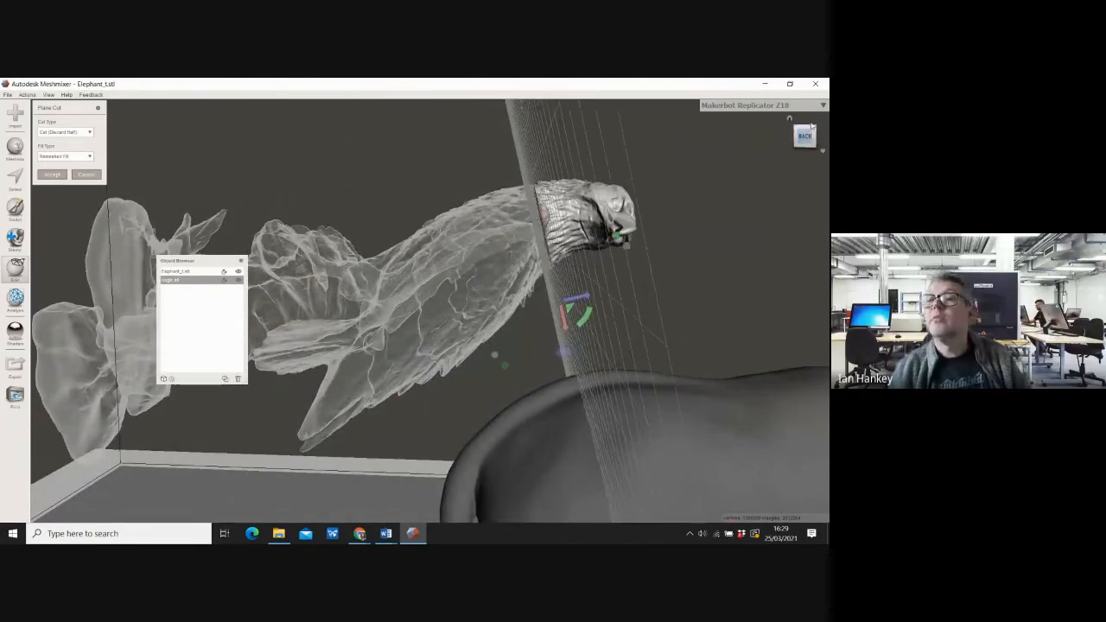
left_click_drag(803, 136, 730, 147)
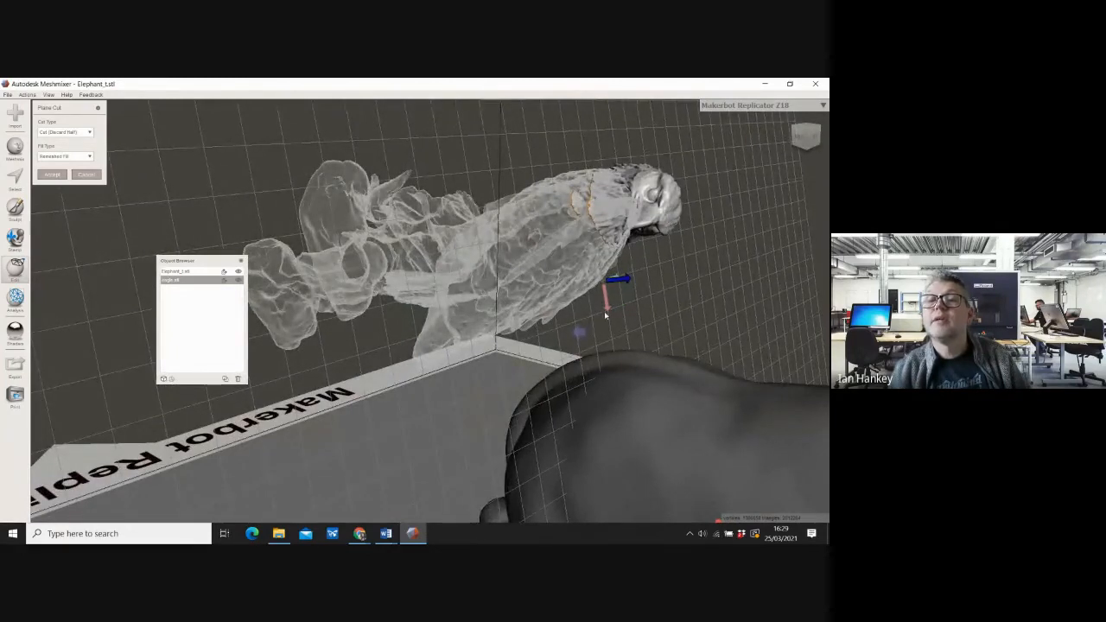
left_click_drag(624, 280, 629, 281)
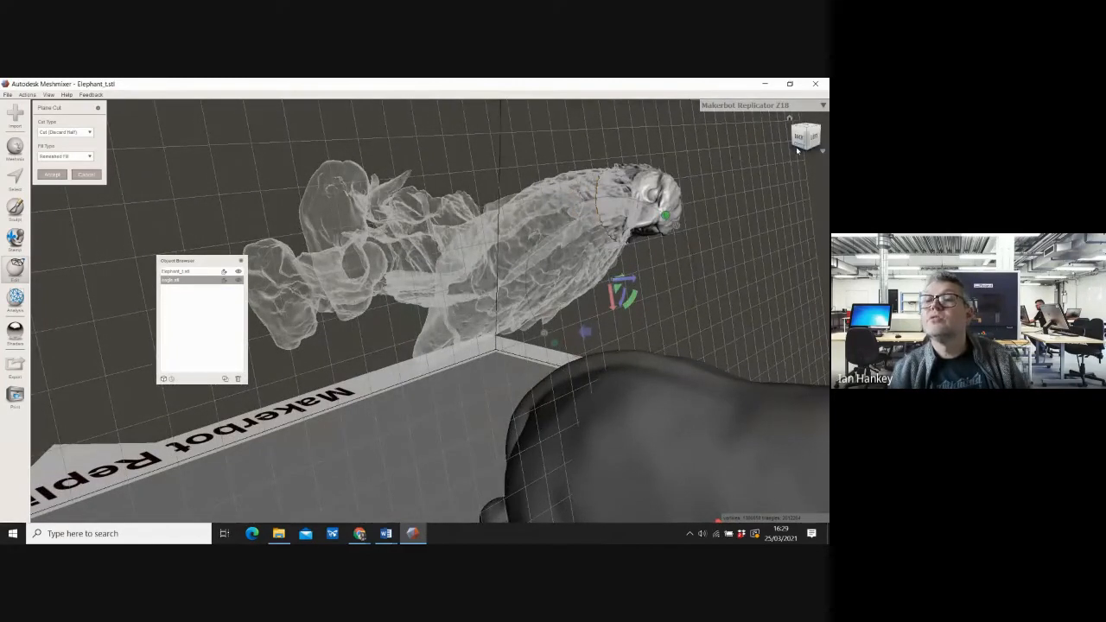
mouse_move(805, 139)
left_mouse_down()
mouse_move(708, 112)
mouse_move(791, 121)
mouse_move(828, 162)
mouse_move(750, 162)
mouse_move(804, 156)
left_mouse_up()
scroll(462, 252, "up", 2)
scroll(456, 255, "down", 2)
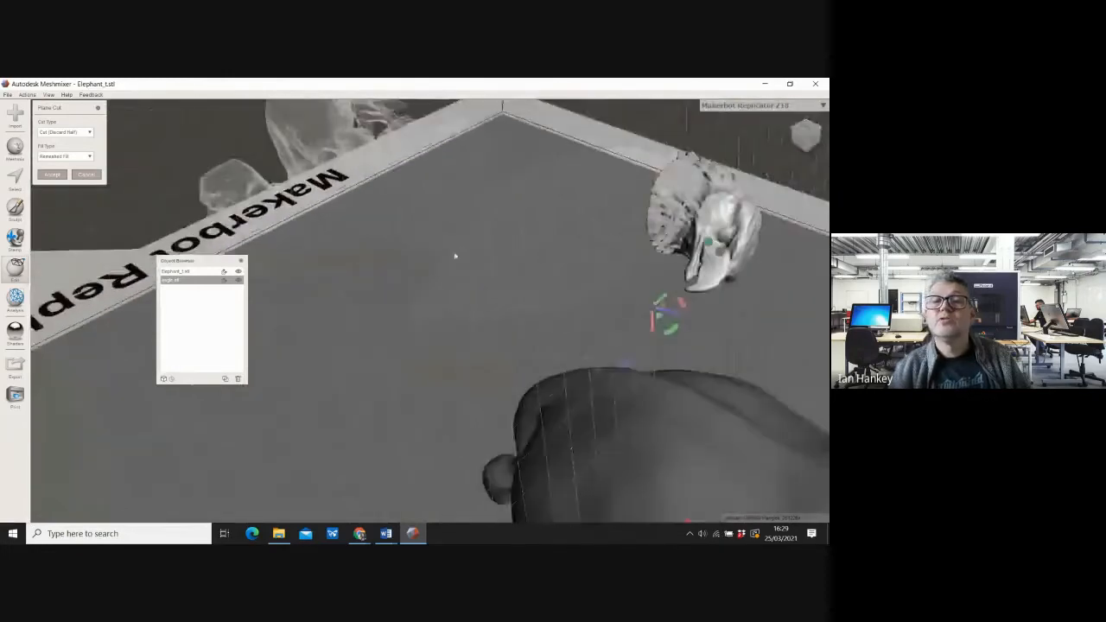
scroll(455, 256, "down", 3)
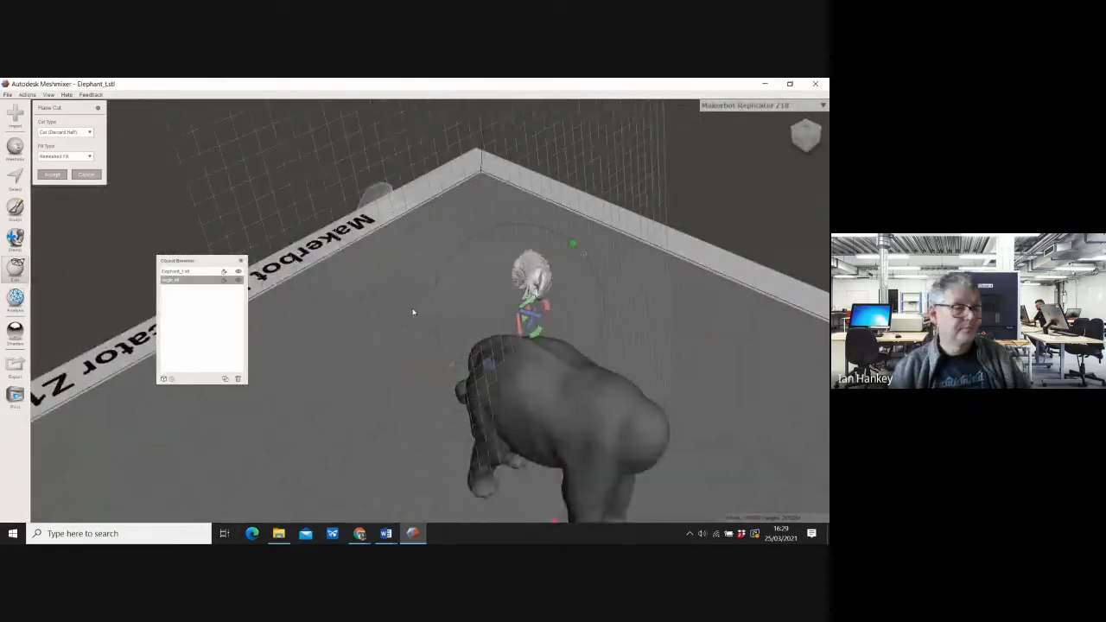
right_click_drag(412, 312, 406, 312)
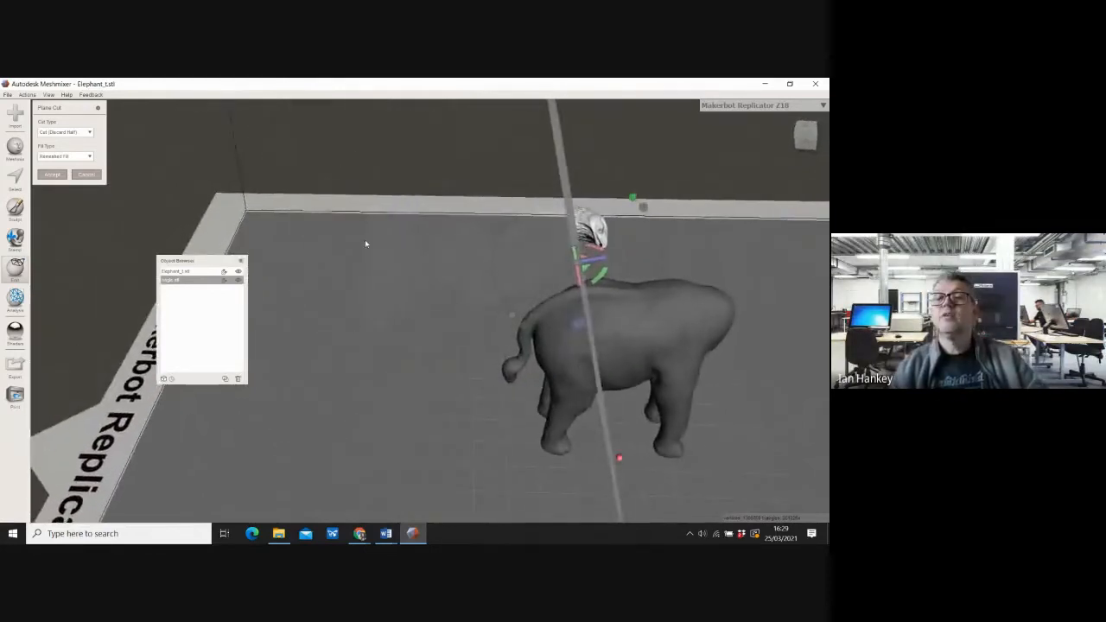
right_click_drag(484, 276, 534, 223)
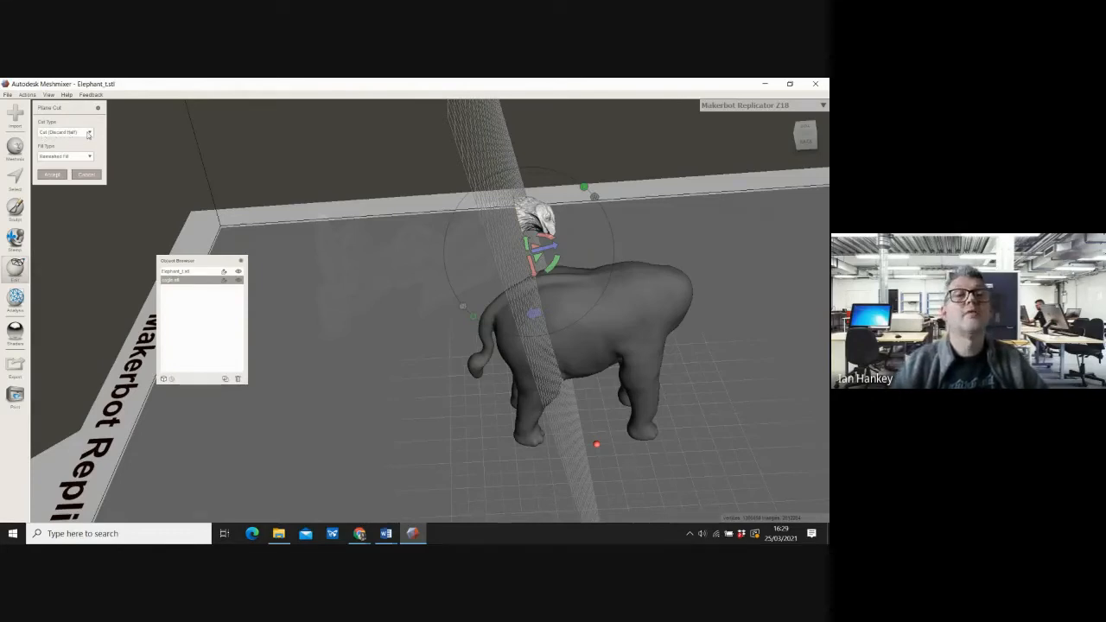
Try the Slice (Keep Both) cut type, return to Cut (Discard Half), and apply the cut with Remeshed Fill
left_click(89, 135)
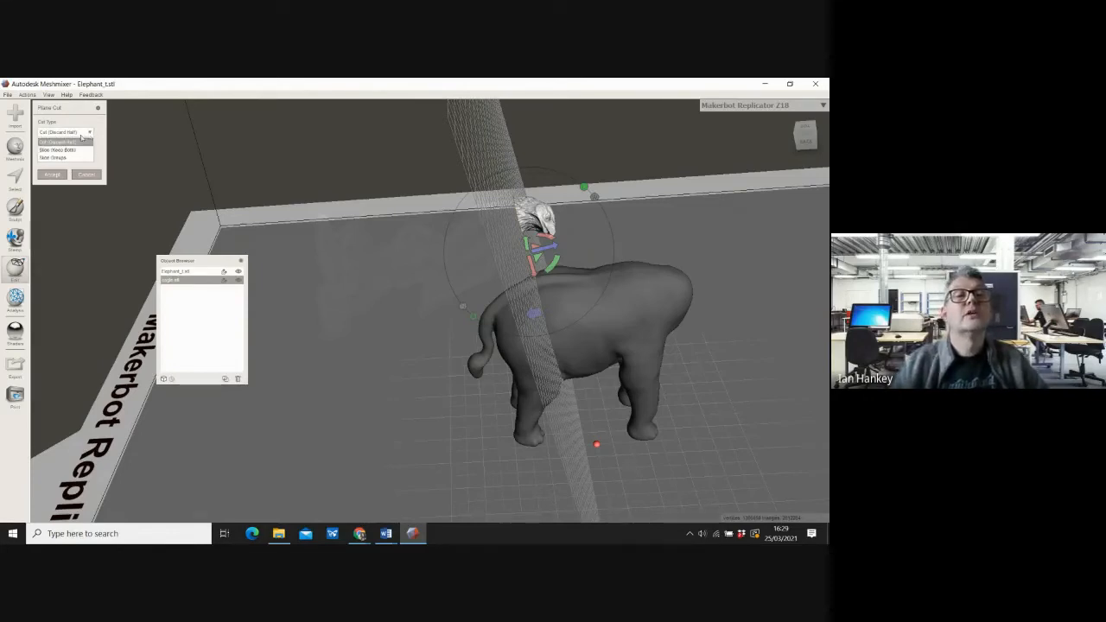
left_click(62, 151)
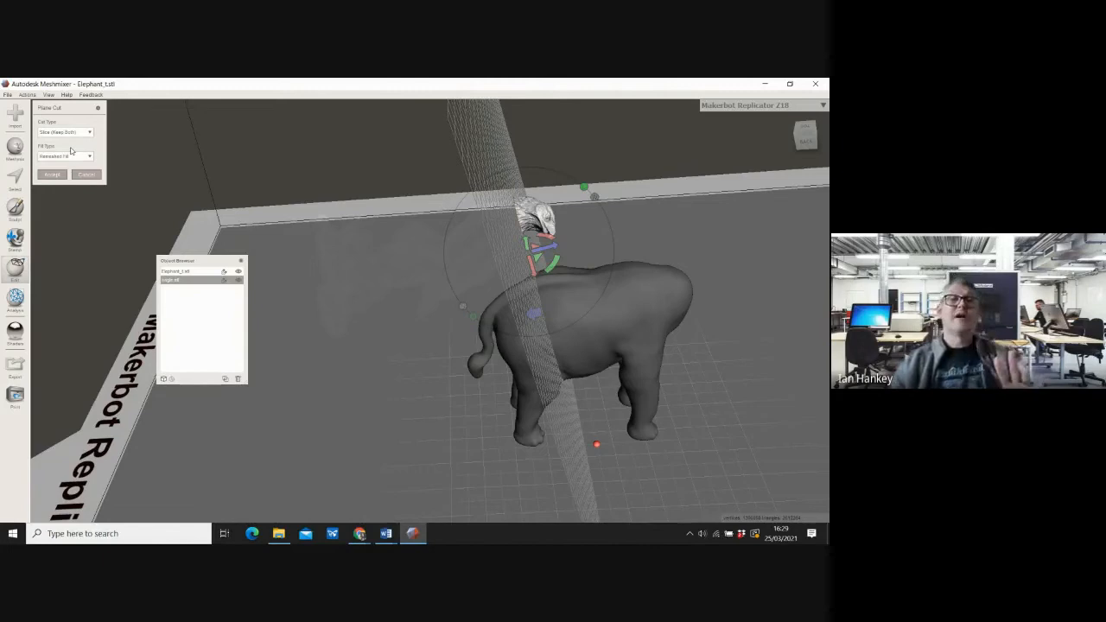
left_click(87, 134)
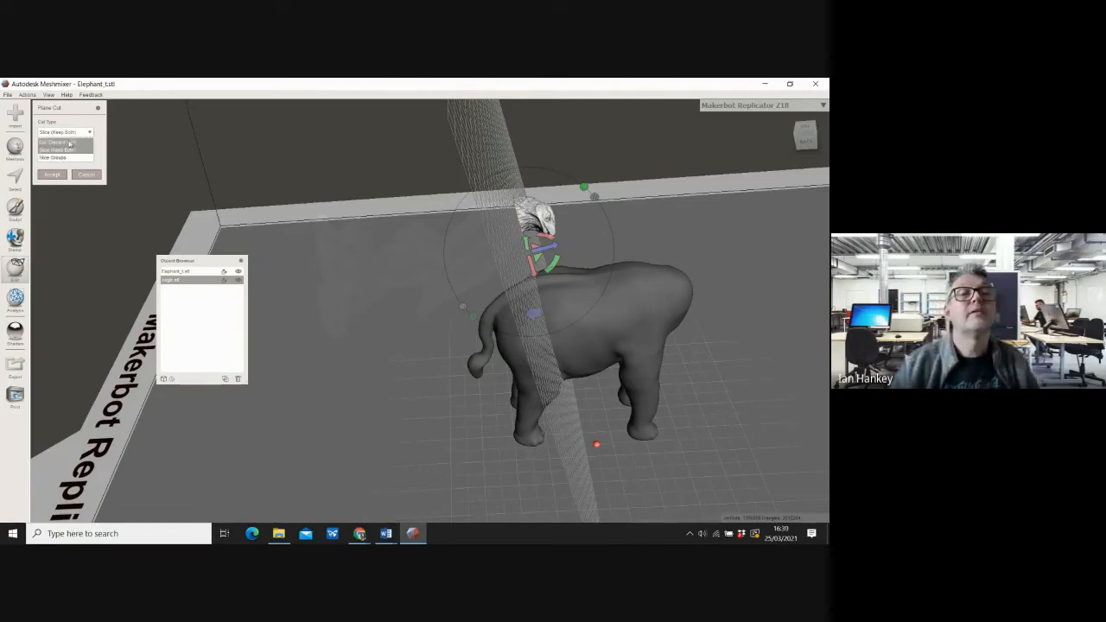
left_click(66, 143)
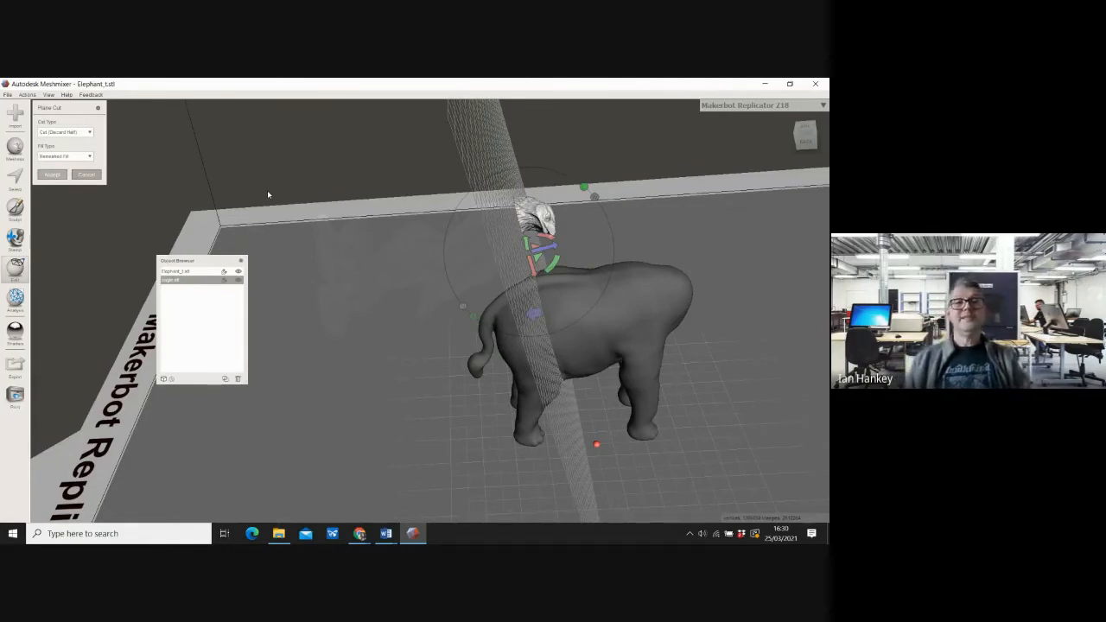
key("Escape")
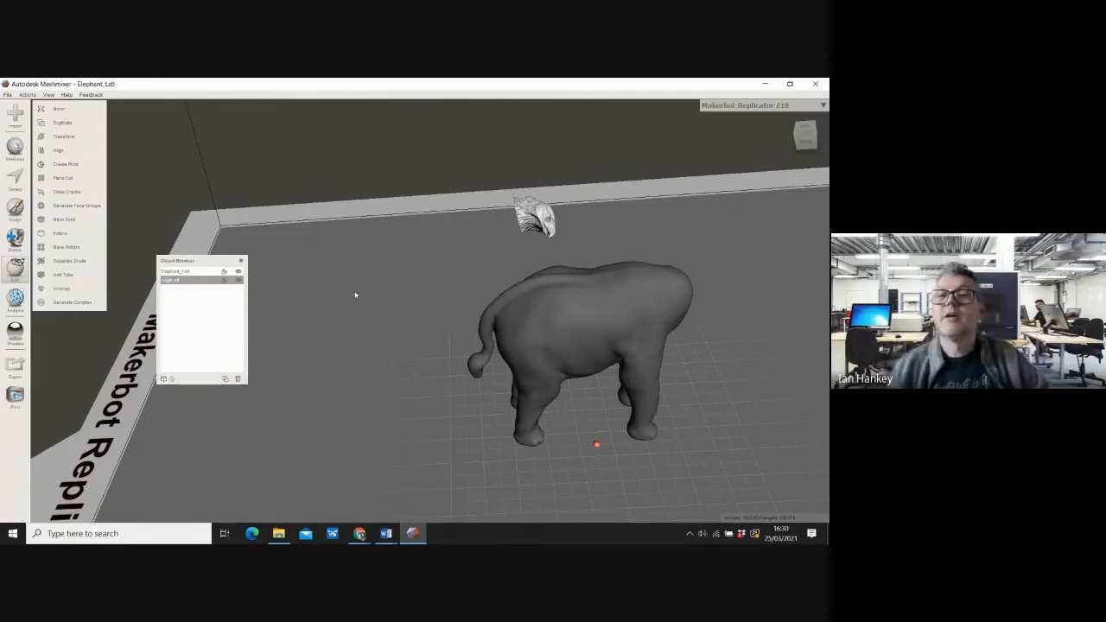
Start a Transform on the severed eagle head, move it above the elephant's neck end, and rotate it to face forward
right_click_drag(356, 295, 498, 169)
scroll(500, 164, "up", 2)
right_click_drag(621, 209, 469, 236)
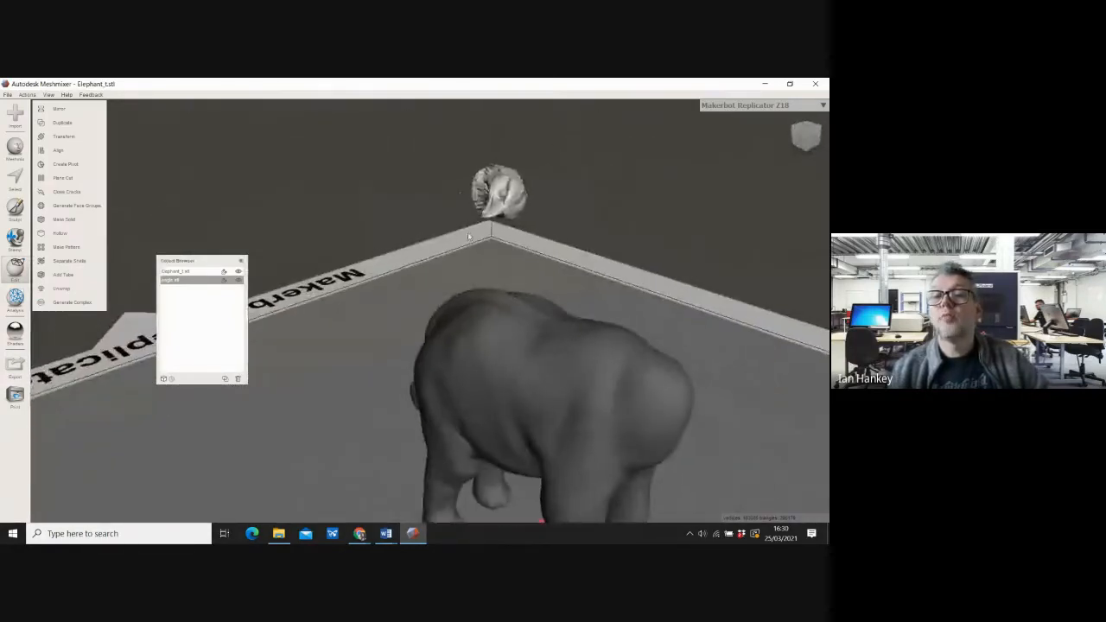
right_click_drag(521, 299, 520, 275)
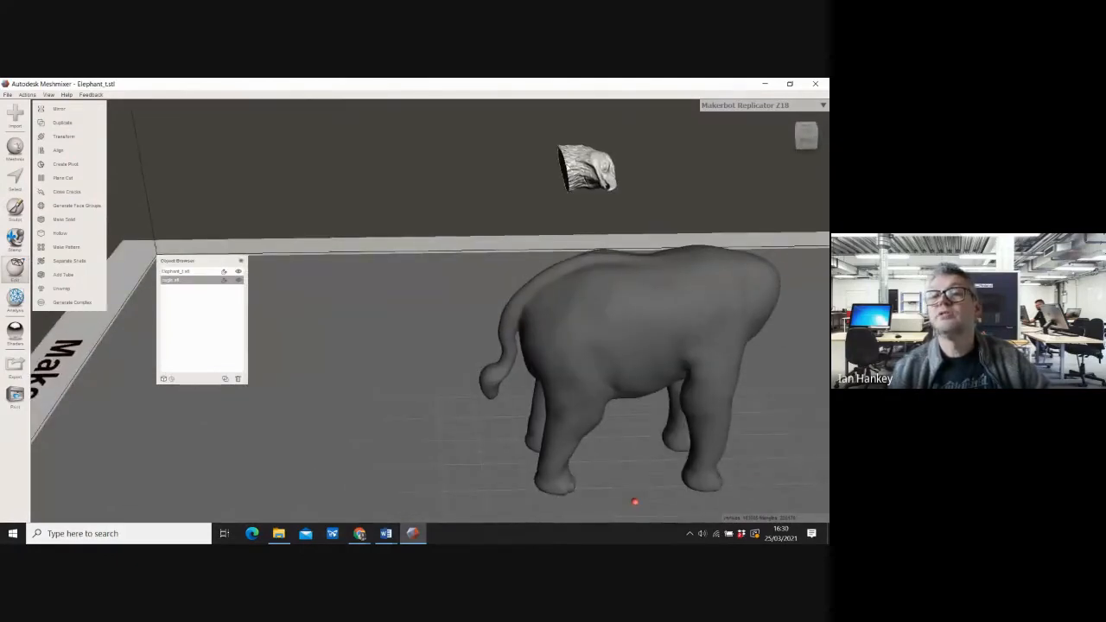
right_click_drag(569, 252, 459, 249)
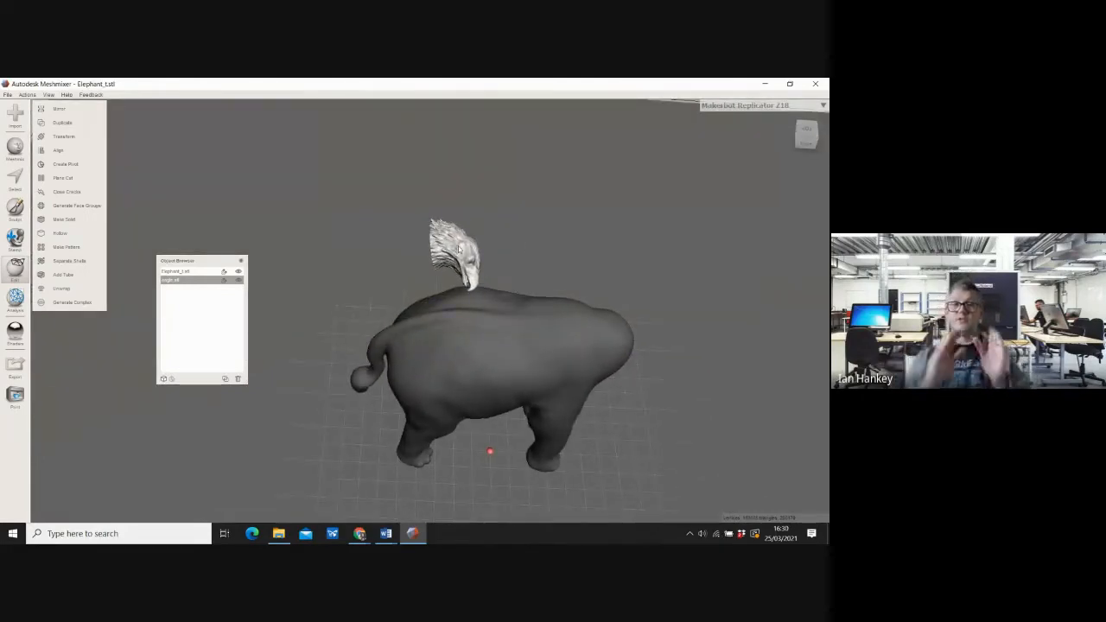
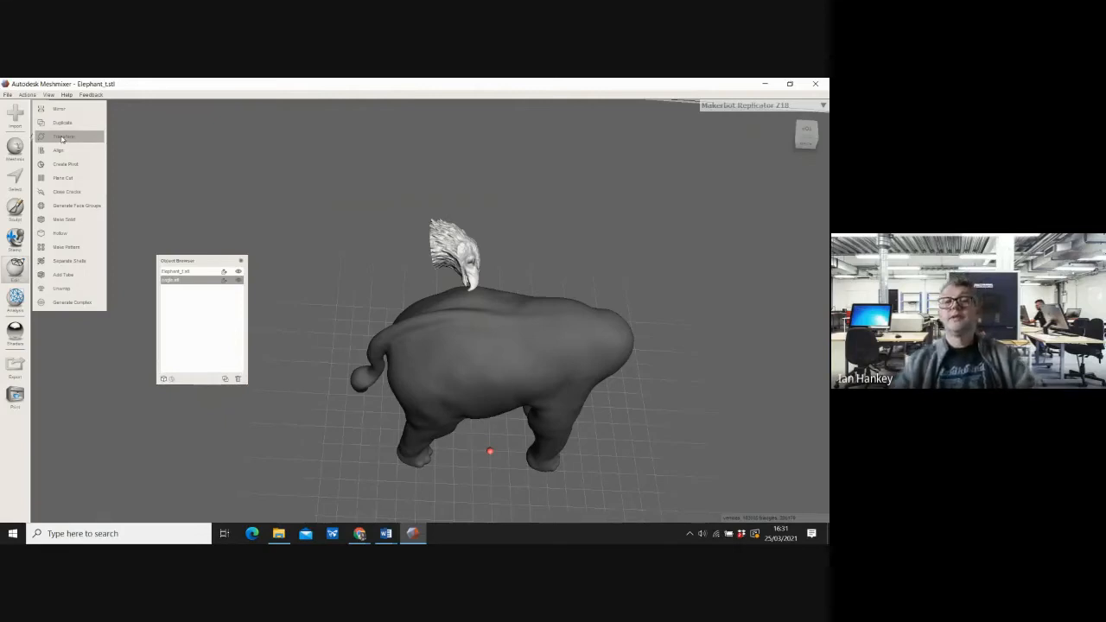
left_click(62, 138)
left_click_drag(445, 268, 598, 265)
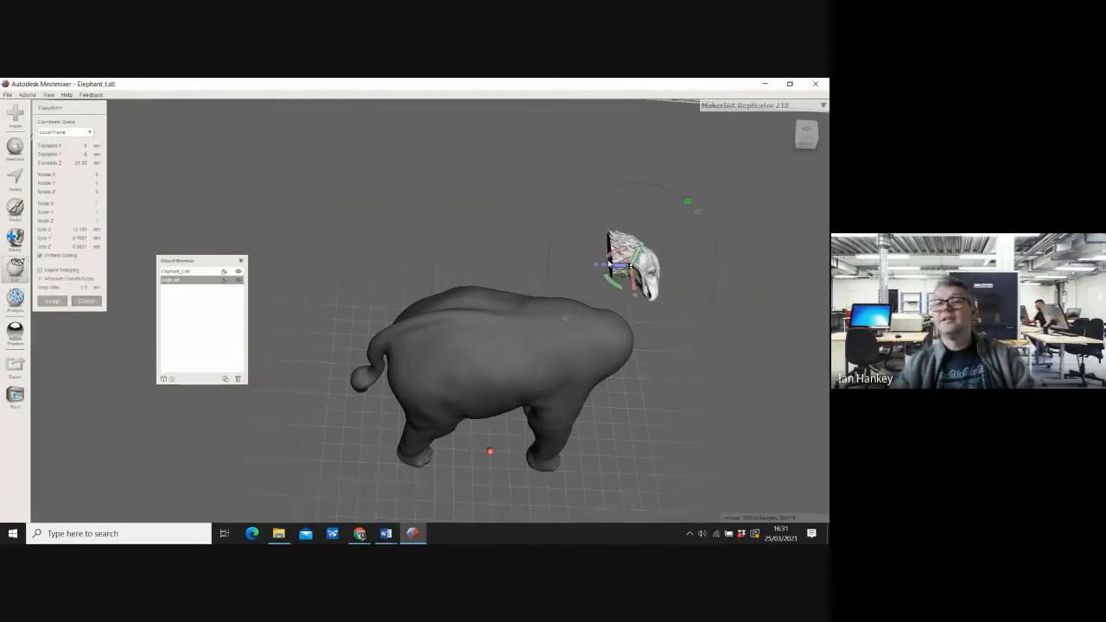
right_click_drag(734, 348, 638, 373)
left_click_drag(408, 161, 403, 201)
right_click_drag(297, 190, 417, 178)
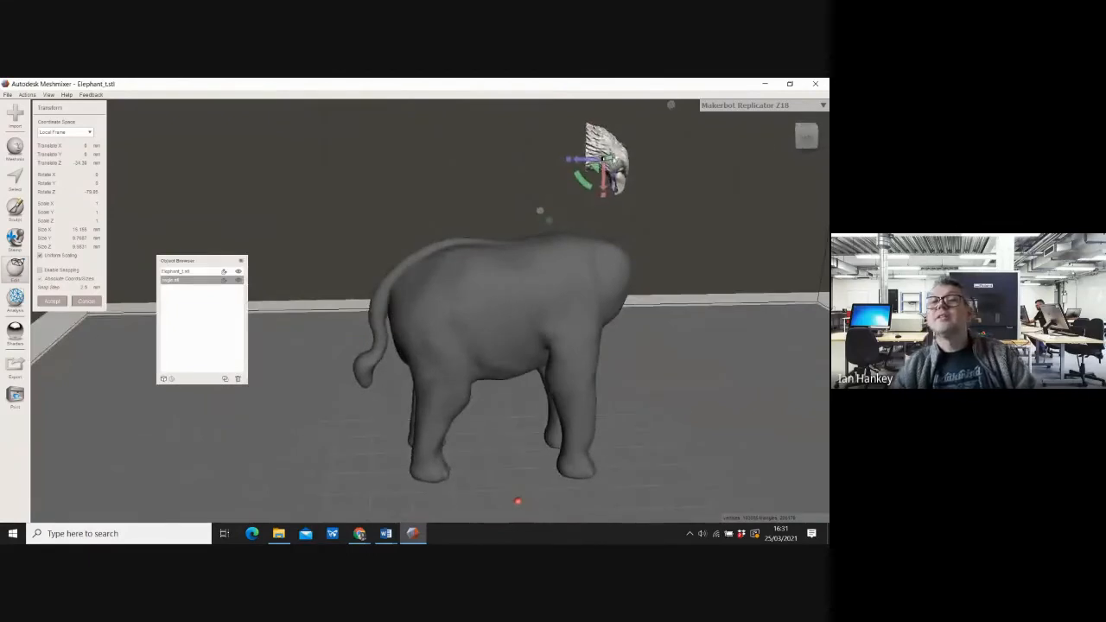
Lower and tilt the eagle head onto the elephant's neck stump and enlarge it uniformly to a scale of about 1.8
left_click_drag(604, 160, 747, 170)
left_click_drag(579, 199, 595, 289)
left_click_drag(808, 143, 675, 146)
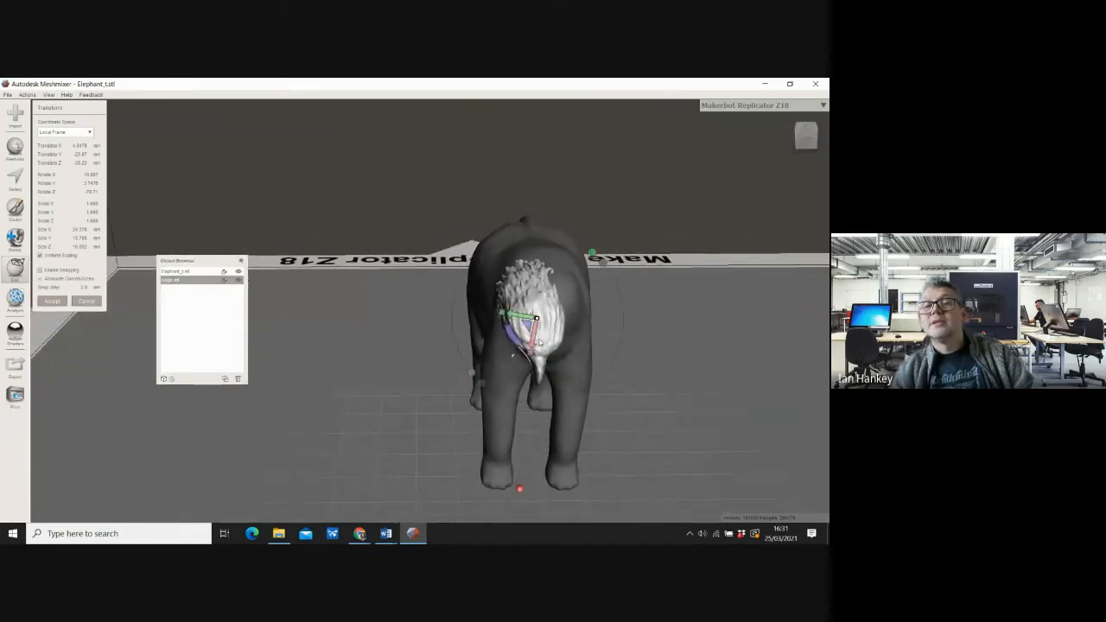
mouse_move(536, 319)
left_mouse_down()
mouse_move(537, 289)
mouse_move(512, 317)
mouse_move(523, 317)
left_mouse_up()
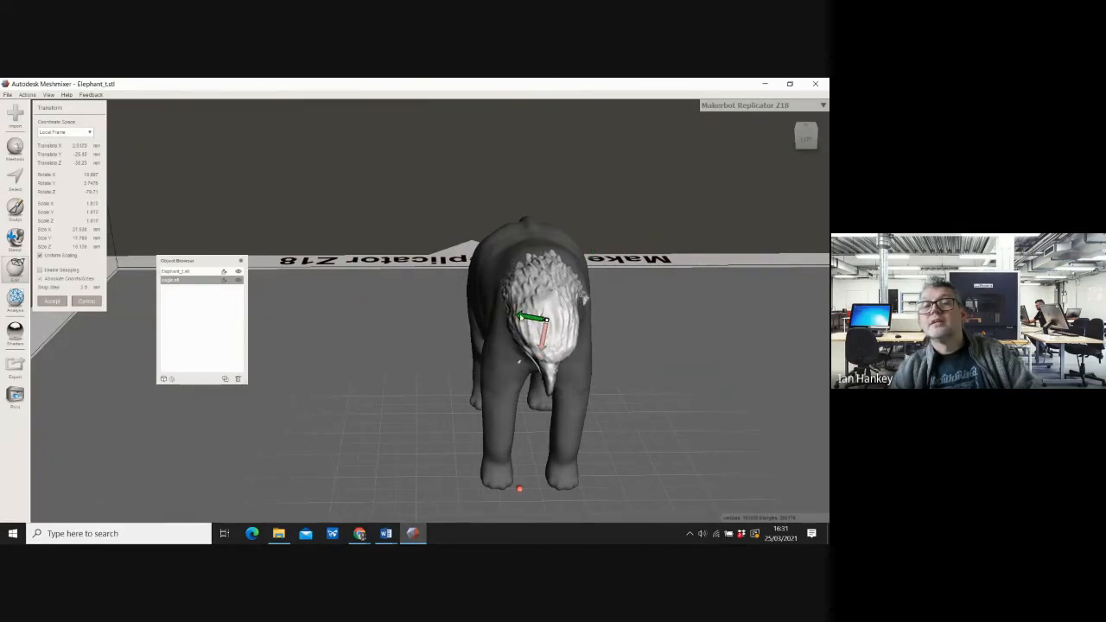
Enlarge the eagle head uniformly to a scale of about 2.2 and shift it slightly to sit against the elephant's neck
left_click(796, 138)
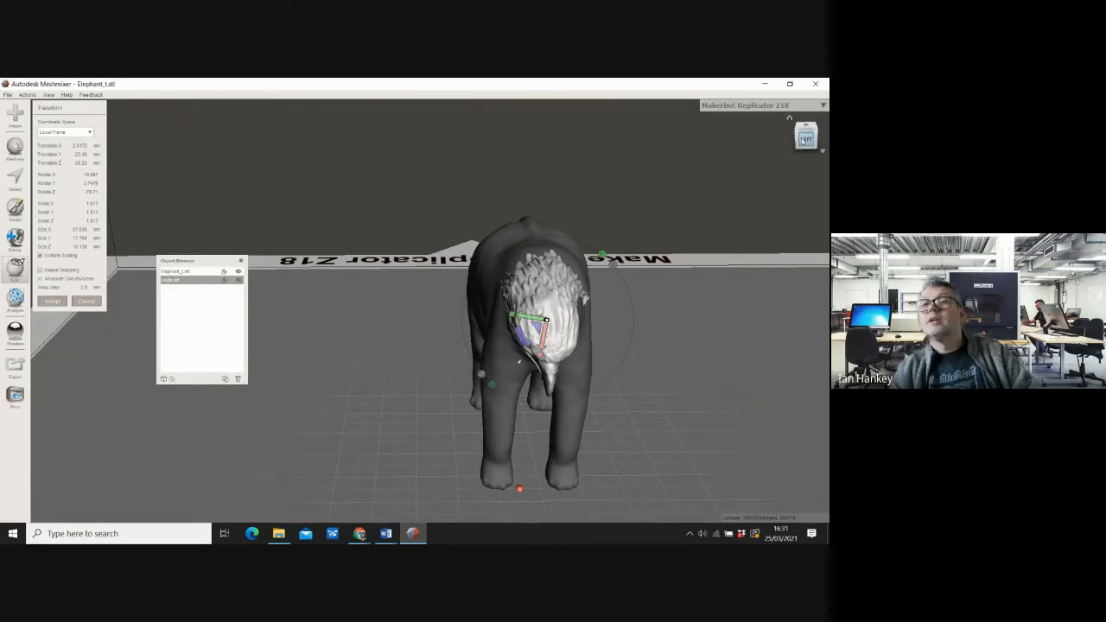
left_click_drag(669, 137, 656, 140)
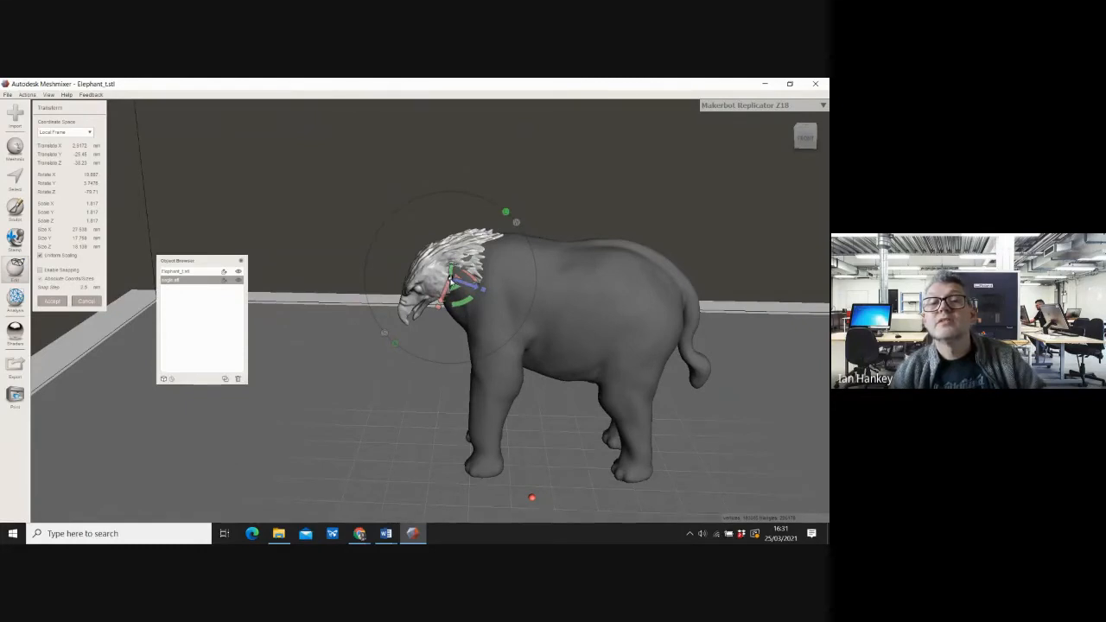
left_click_drag(451, 282, 463, 248)
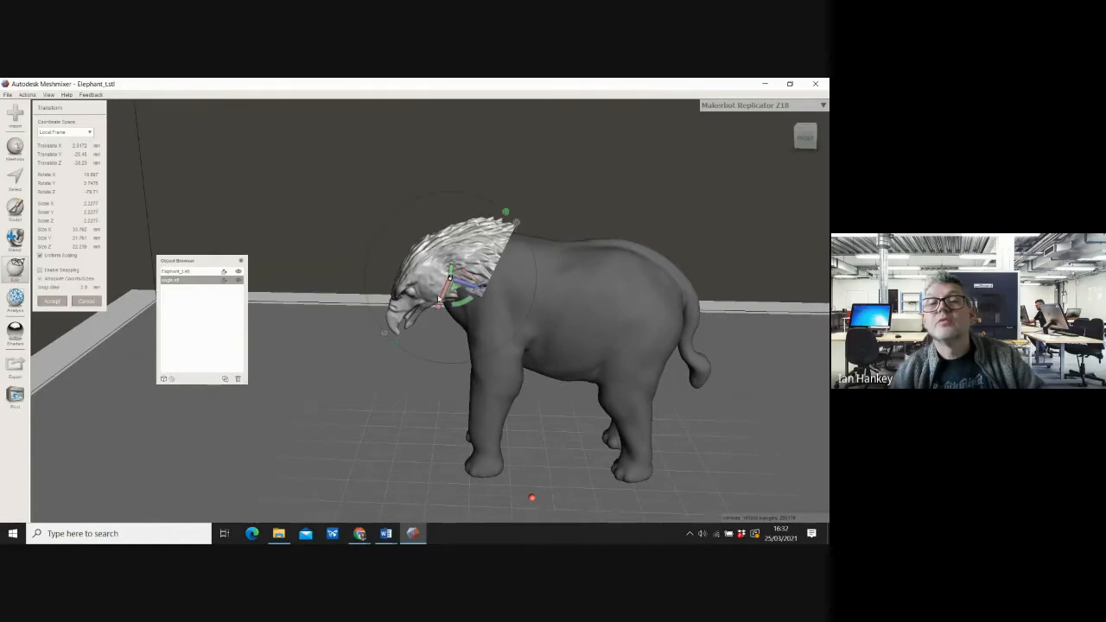
left_click_drag(804, 138, 825, 156)
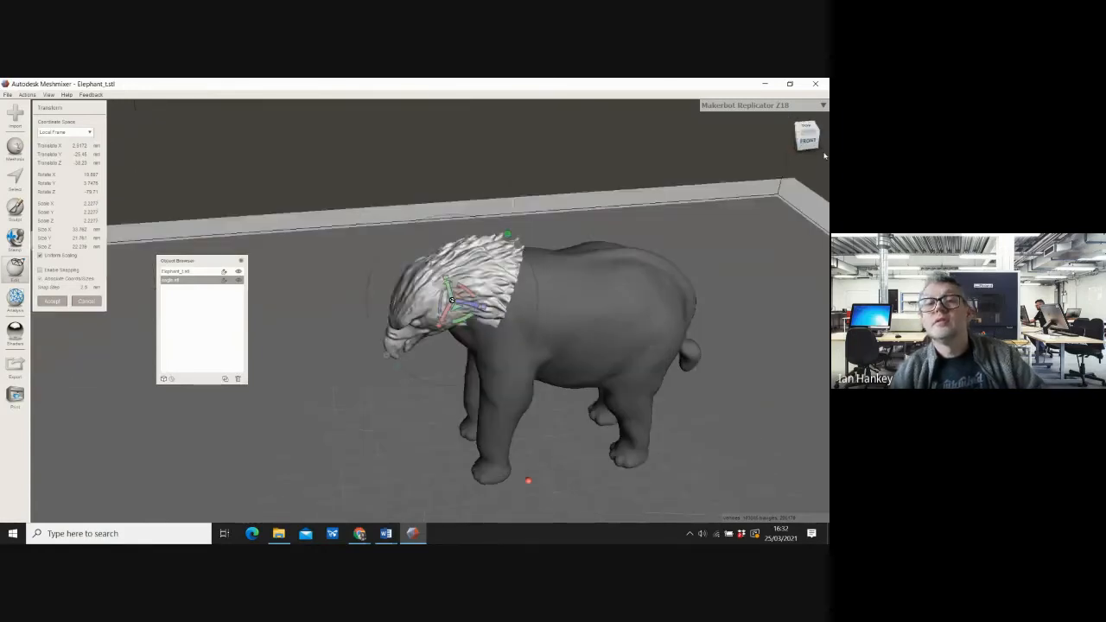
left_click_drag(448, 327, 436, 334)
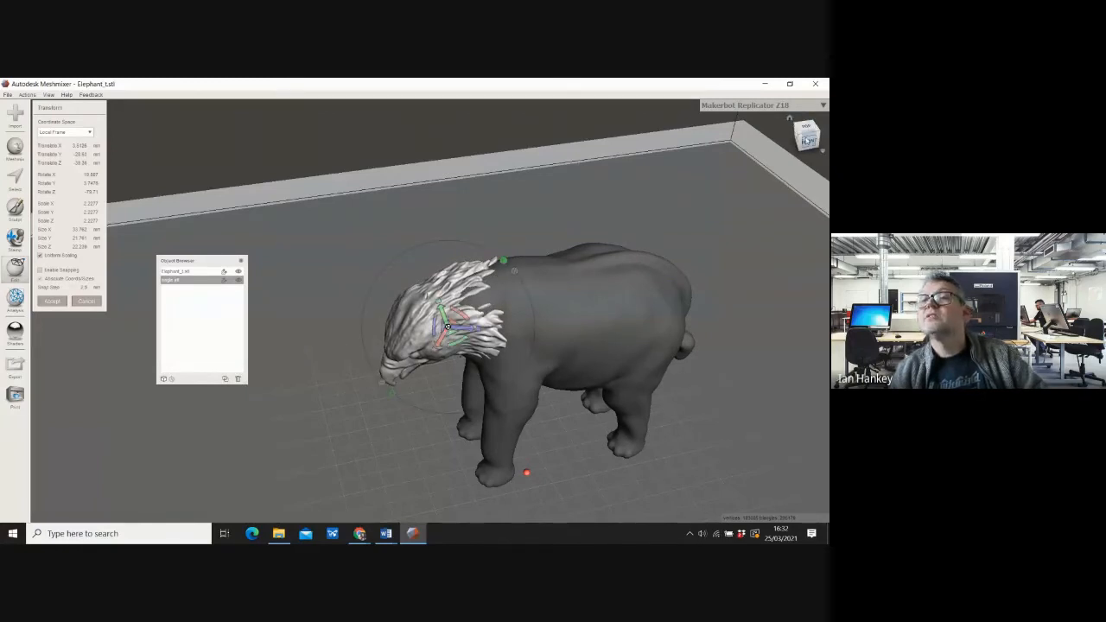
Nudge the eagle head sideways from the top view to centre it on the elephant's neck
left_click_drag(810, 144, 553, 178)
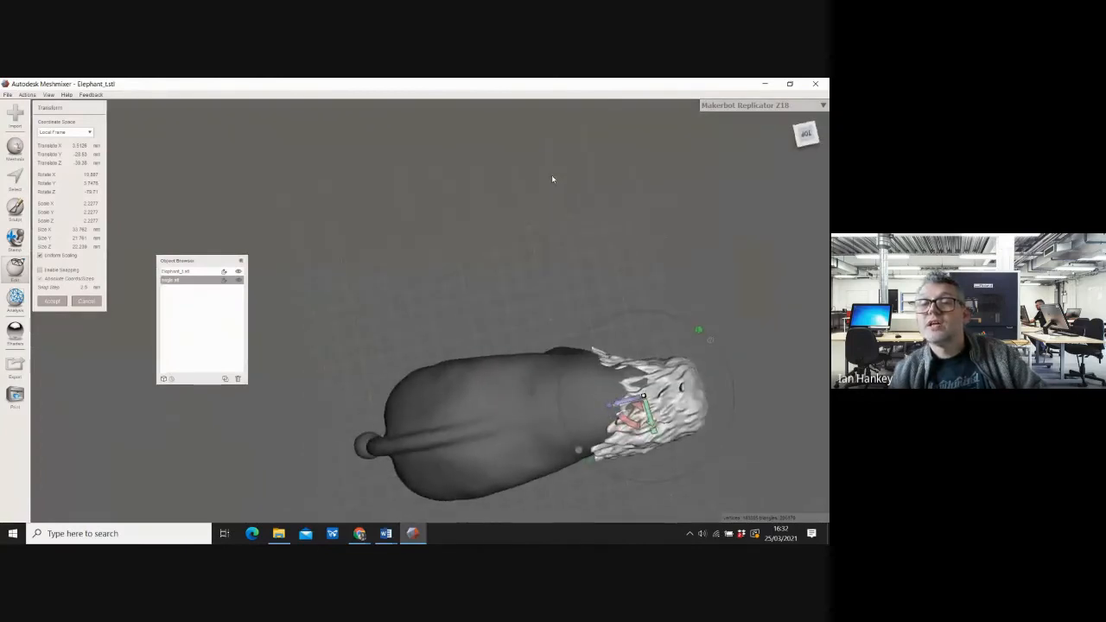
left_click_drag(650, 419, 645, 409)
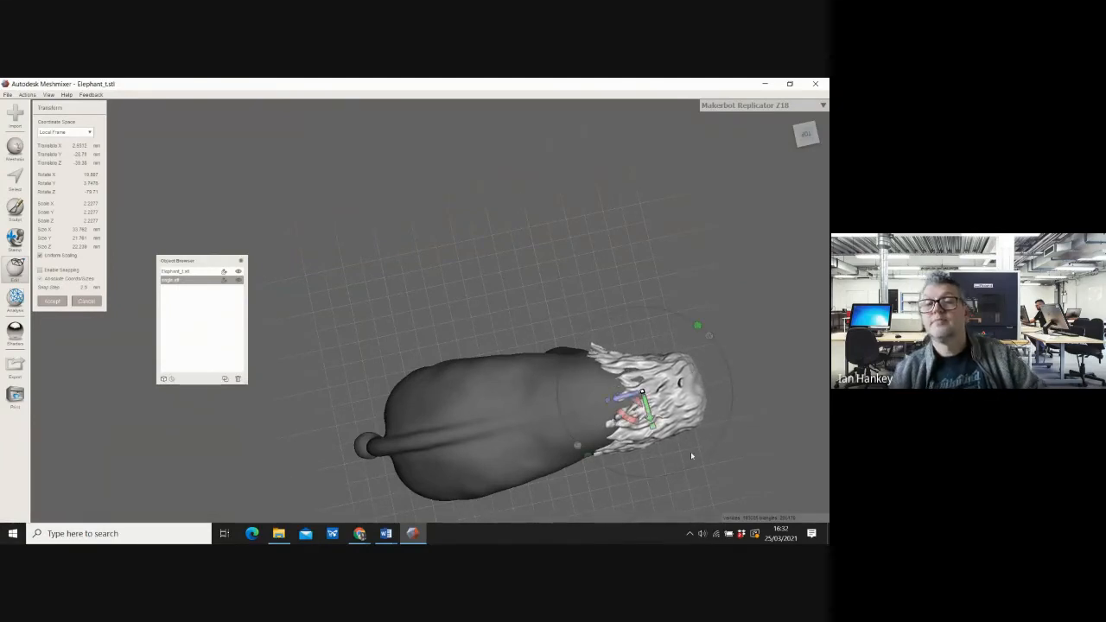
scroll(699, 479, "up", 2)
middle_click_drag(519, 344, 414, 282)
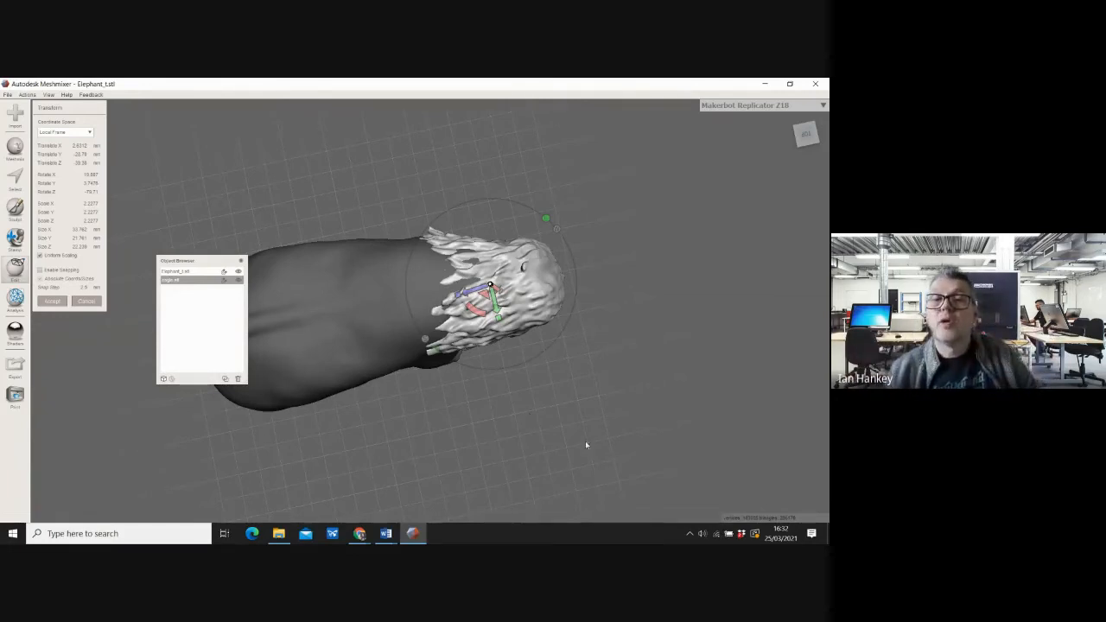
Narrow the eagle head's width slightly to a Y scale of about 2.18 and accept the transform
right_click_drag(553, 440, 519, 326)
right_click_drag(530, 466, 334, 215)
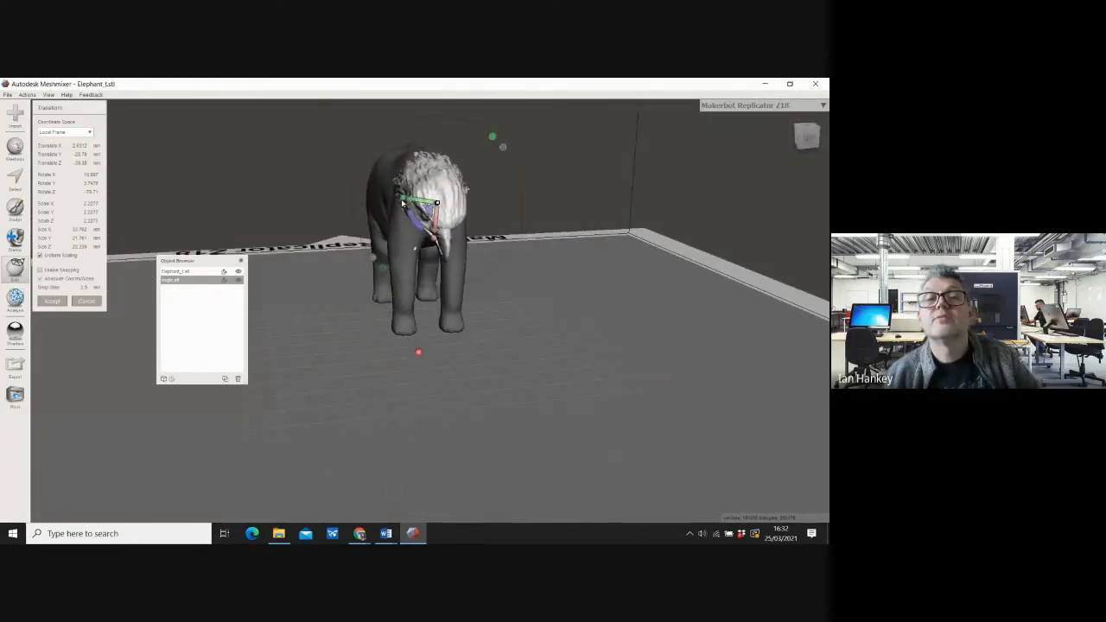
mouse_move(403, 201)
left_mouse_down()
mouse_move(346, 185)
mouse_move(437, 203)
mouse_move(414, 200)
left_mouse_up()
left_click(802, 143)
mouse_move(799, 147)
left_mouse_down()
mouse_move(664, 154)
mouse_move(818, 154)
left_mouse_up()
right_click_drag(363, 302, 458, 286)
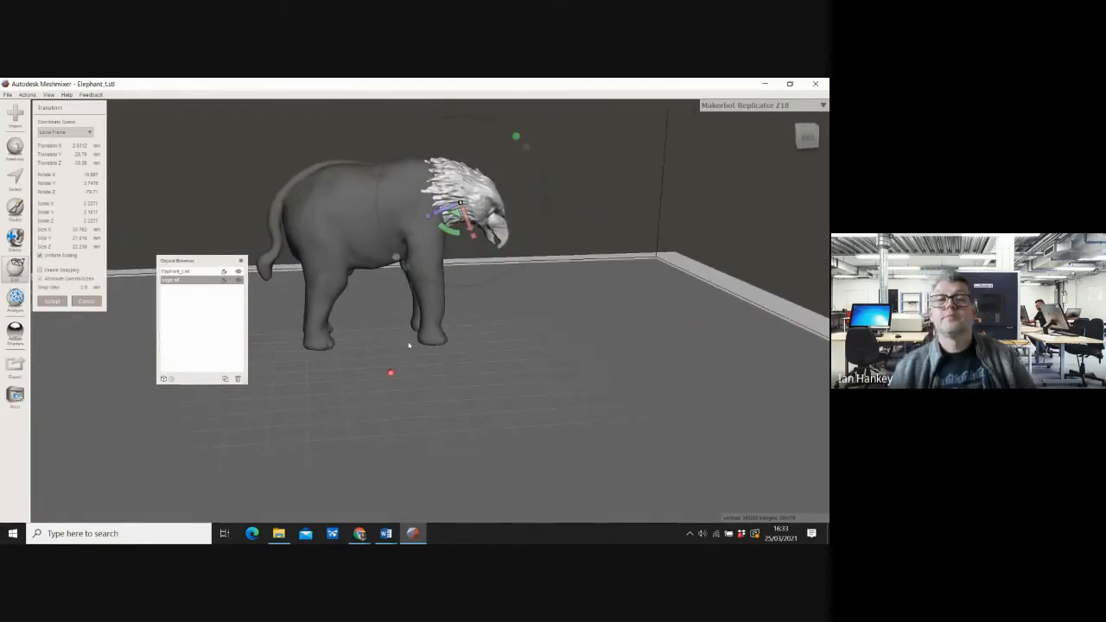
left_click(53, 302)
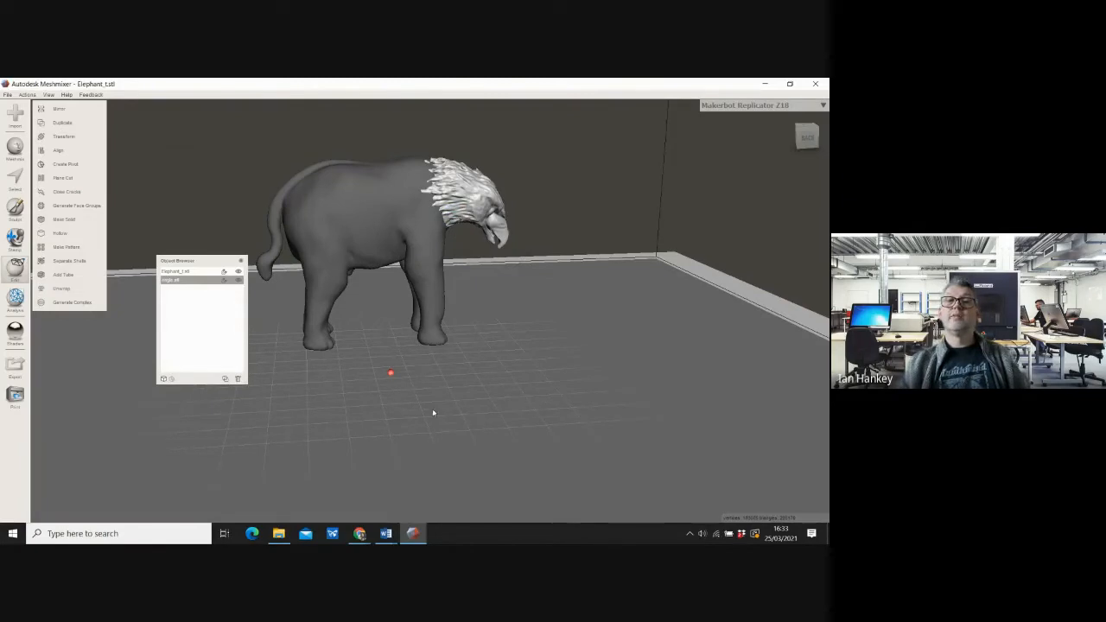
Move the Object Browser clear of the elephant, then combine the elephant body and eagle head into one object
mouse_move(587, 330)
right_mouse_down()
mouse_move(528, 291)
mouse_move(504, 316)
mouse_move(377, 313)
mouse_move(596, 313)
right_mouse_up()
middle_click_drag(390, 132, 437, 228)
scroll(508, 311, "up", 3)
scroll(509, 312, "up", 2)
left_click_drag(235, 256, 210, 153)
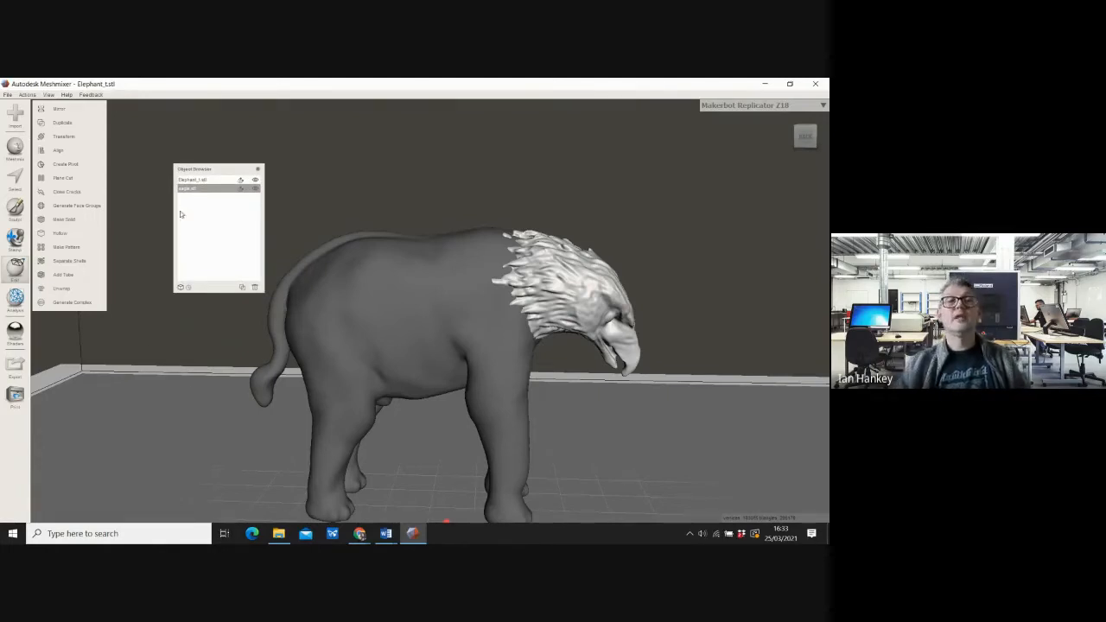
left_click(192, 180)
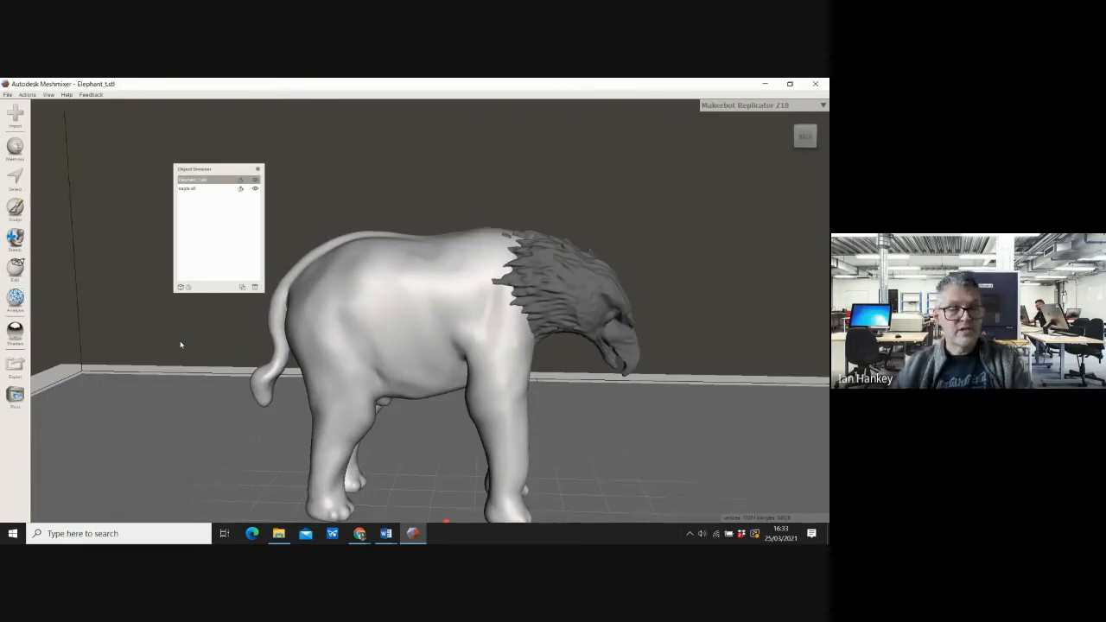
left_click(186, 189, "shift")
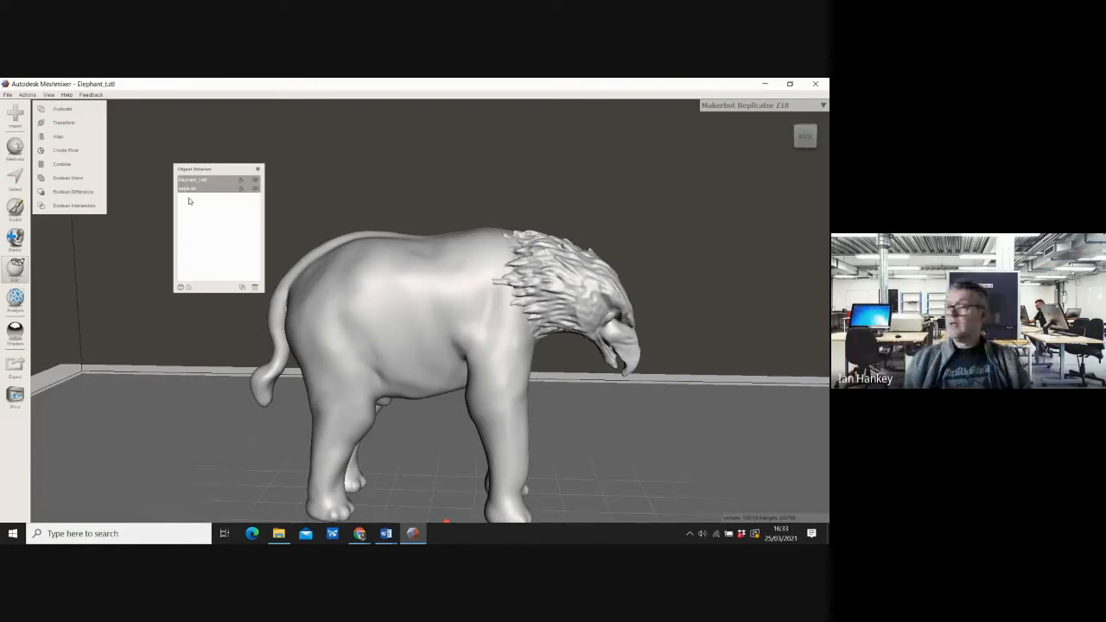
left_click(60, 166)
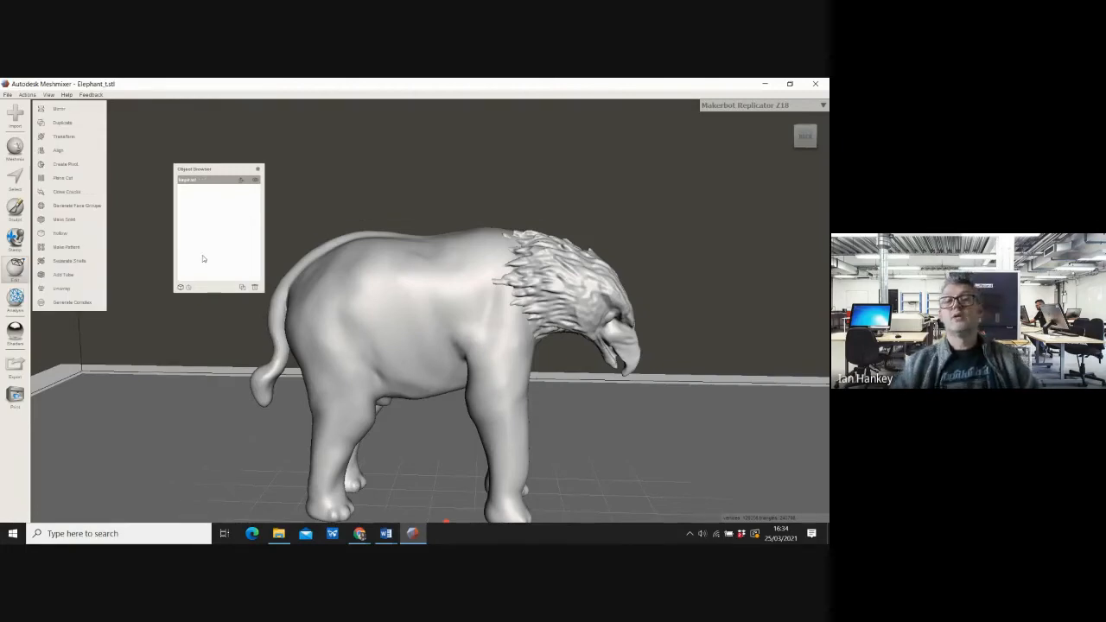
Reposition the Object Browser above the elephant's back and inspect the combined model from a slightly raised angle
left_click_drag(230, 170, 222, 123)
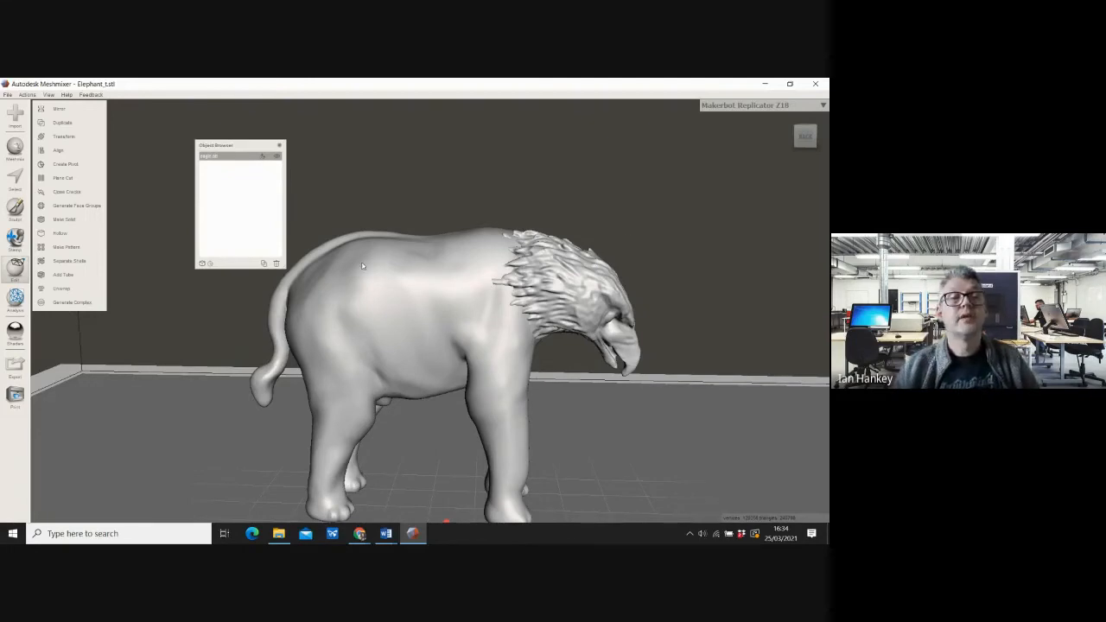
right_click_drag(662, 222, 642, 210)
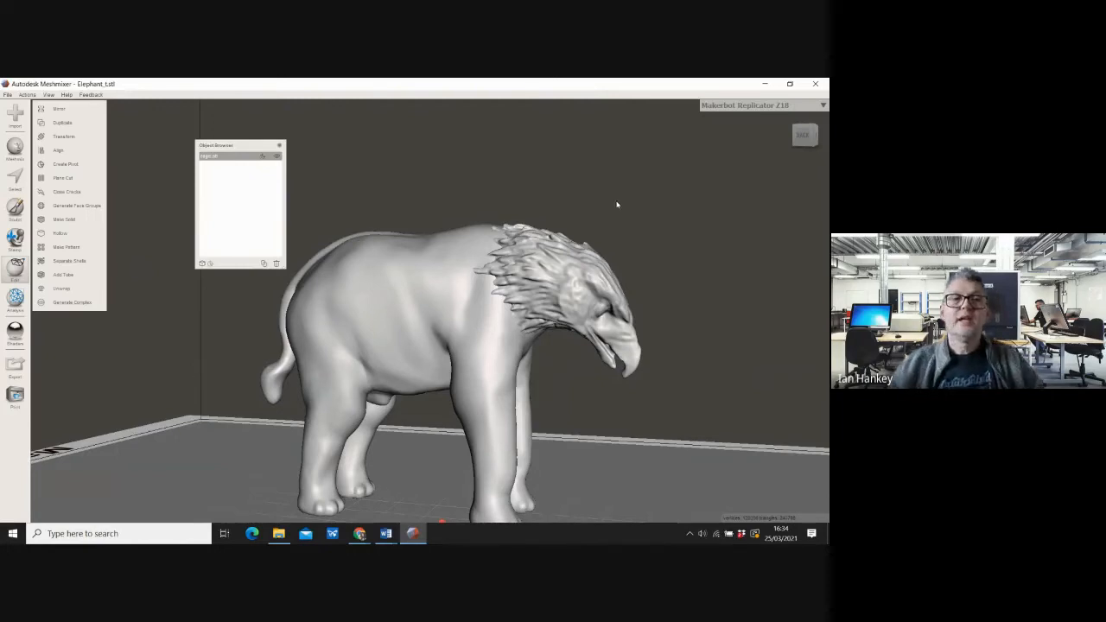
Switch to Chrome, dismiss the download notice on the elephant's page and search Thingiverse for "wings"
mouse_move(360, 534)
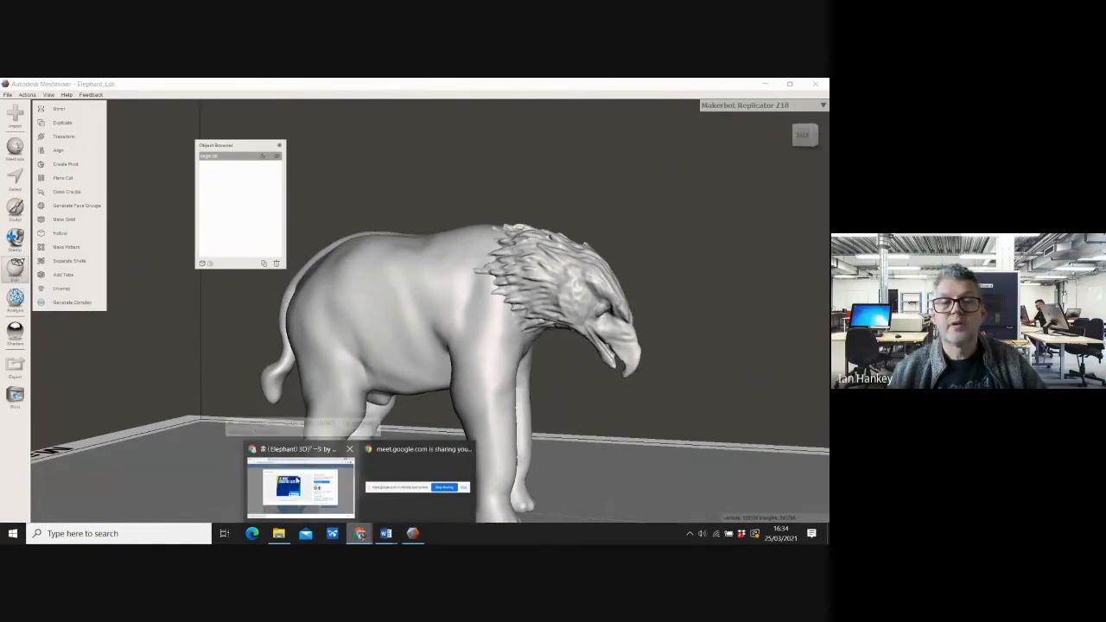
left_click(307, 484)
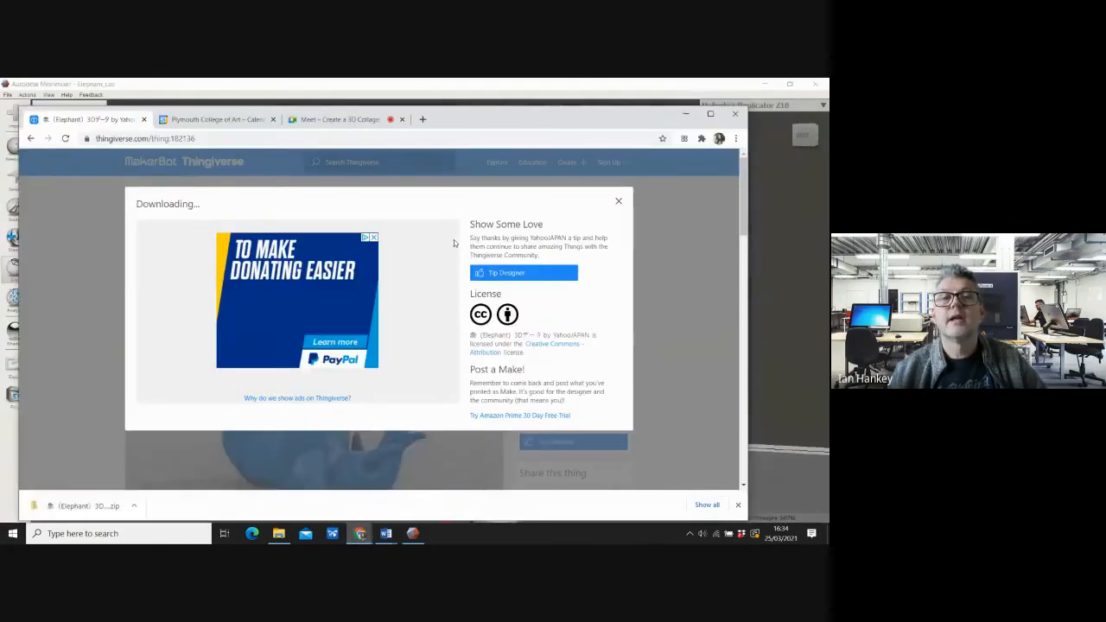
left_click(618, 203)
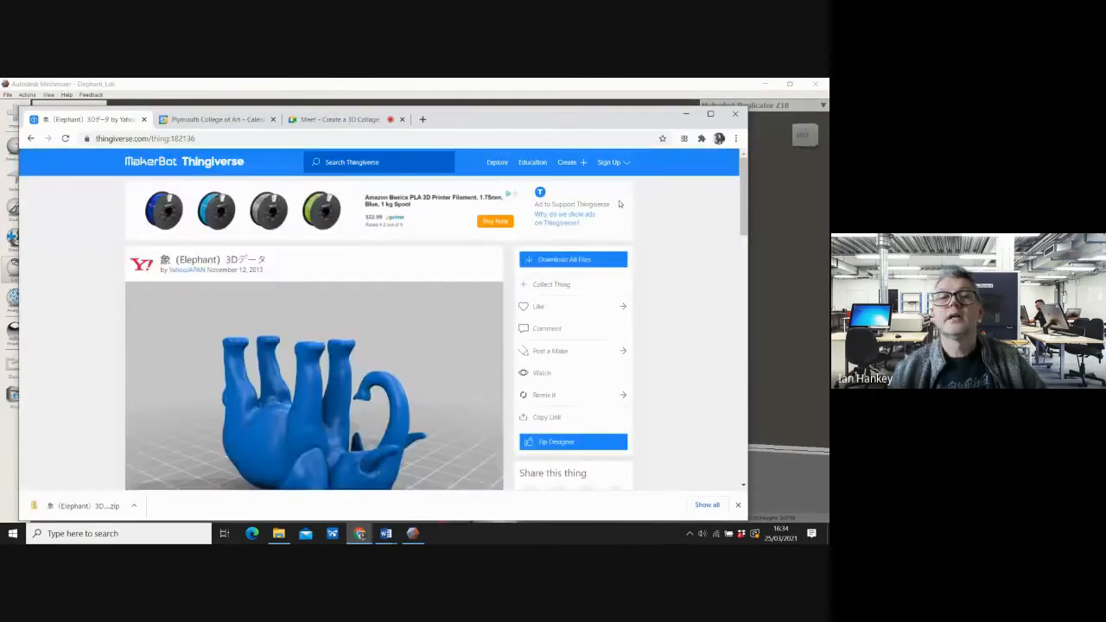
type("w")
type("ir")
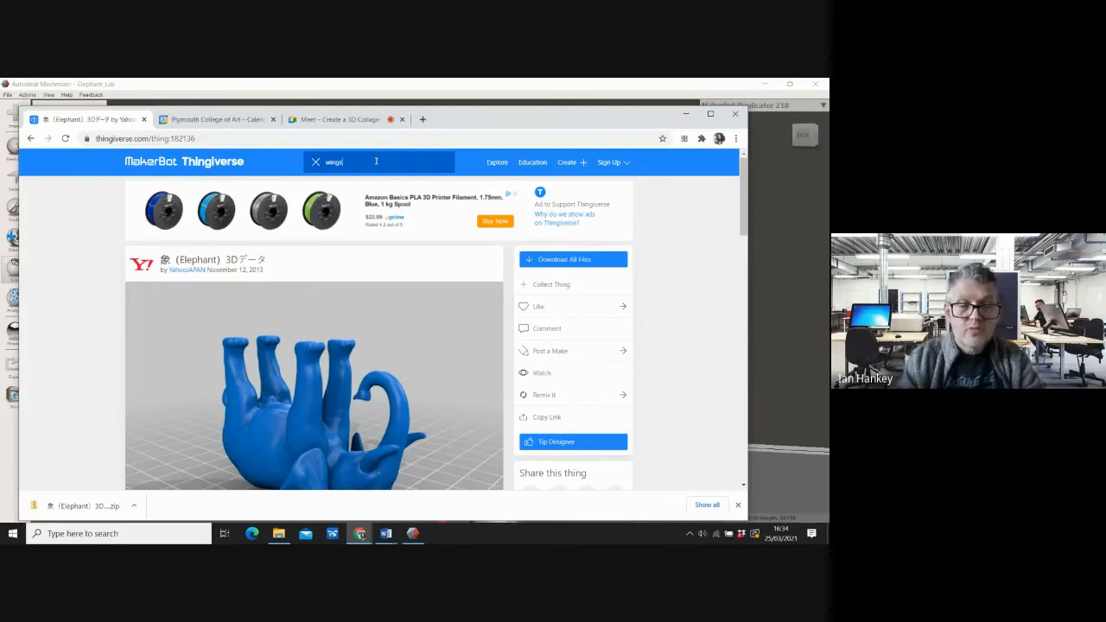
key("Return")
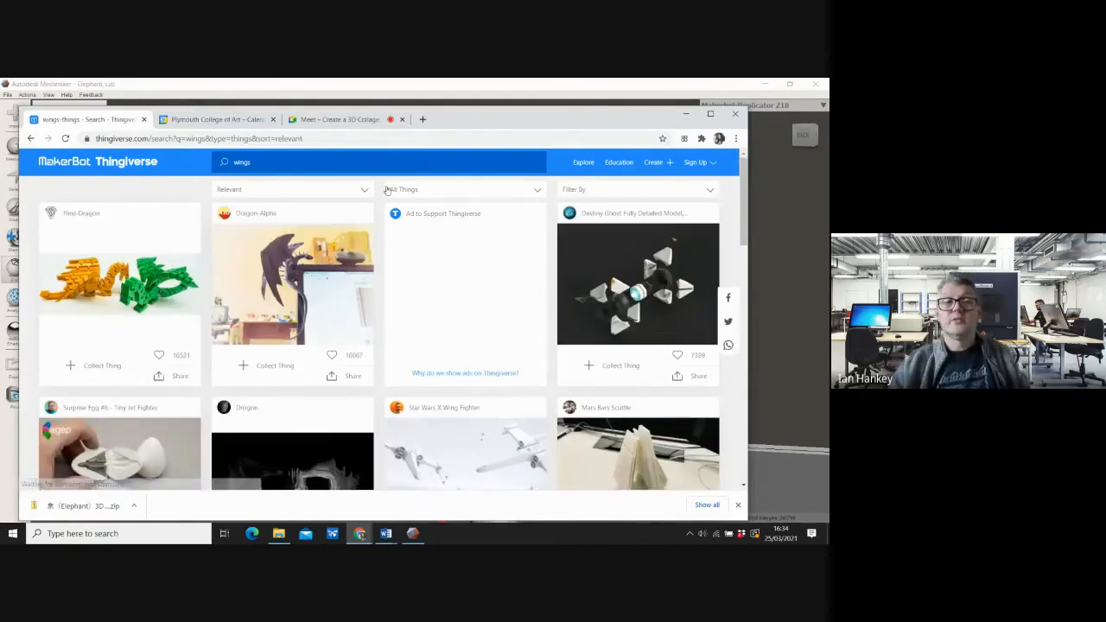
Browse the first three pages of Thingiverse wings results for a suitable model, then return to Meshmixer
scroll(341, 290, "down", 9)
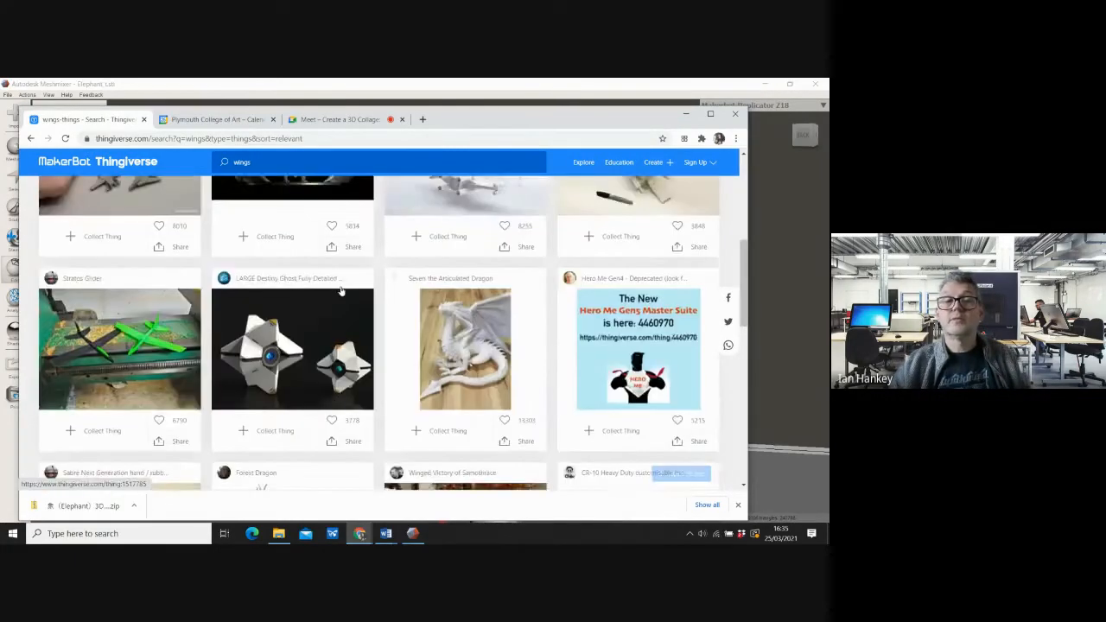
scroll(342, 291, "down", 5)
scroll(342, 290, "down", 3)
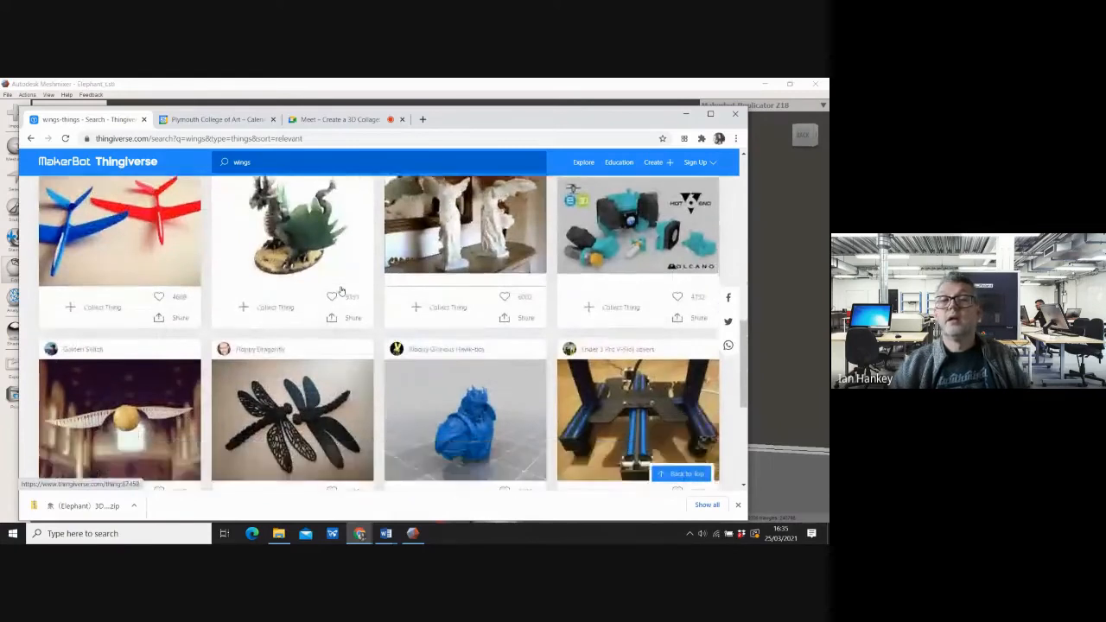
scroll(341, 291, "down", 5)
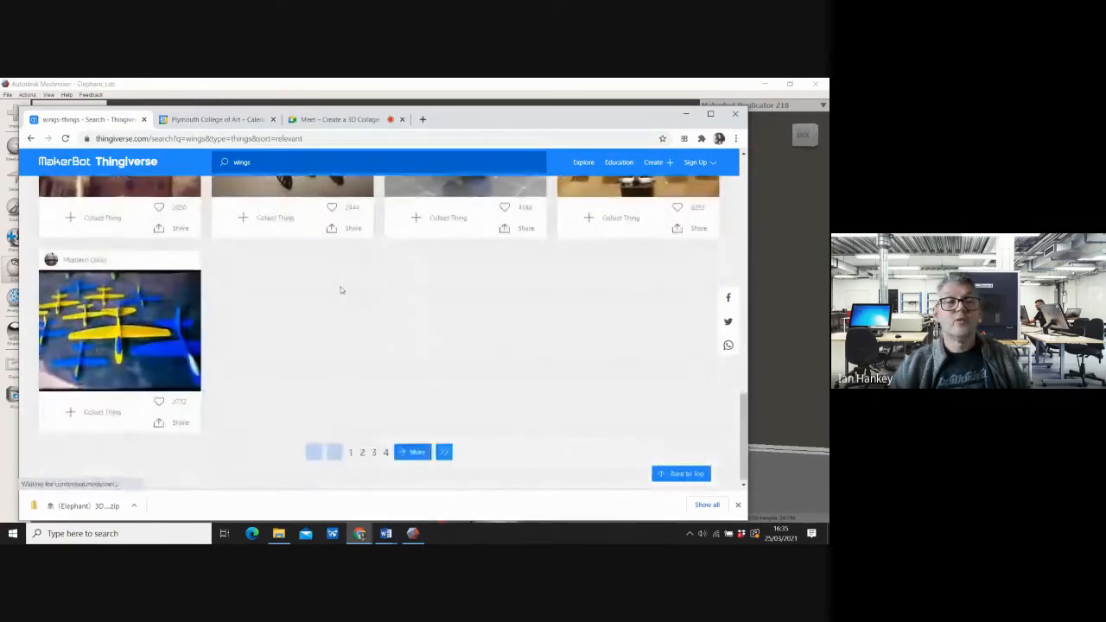
left_click(362, 449)
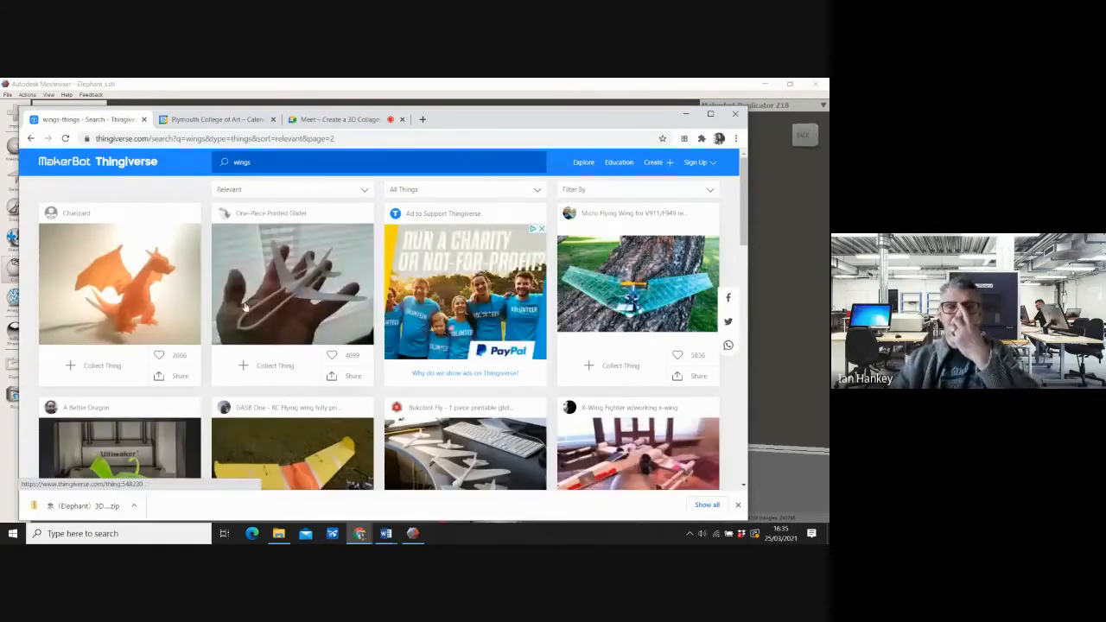
scroll(326, 298, "down", 5)
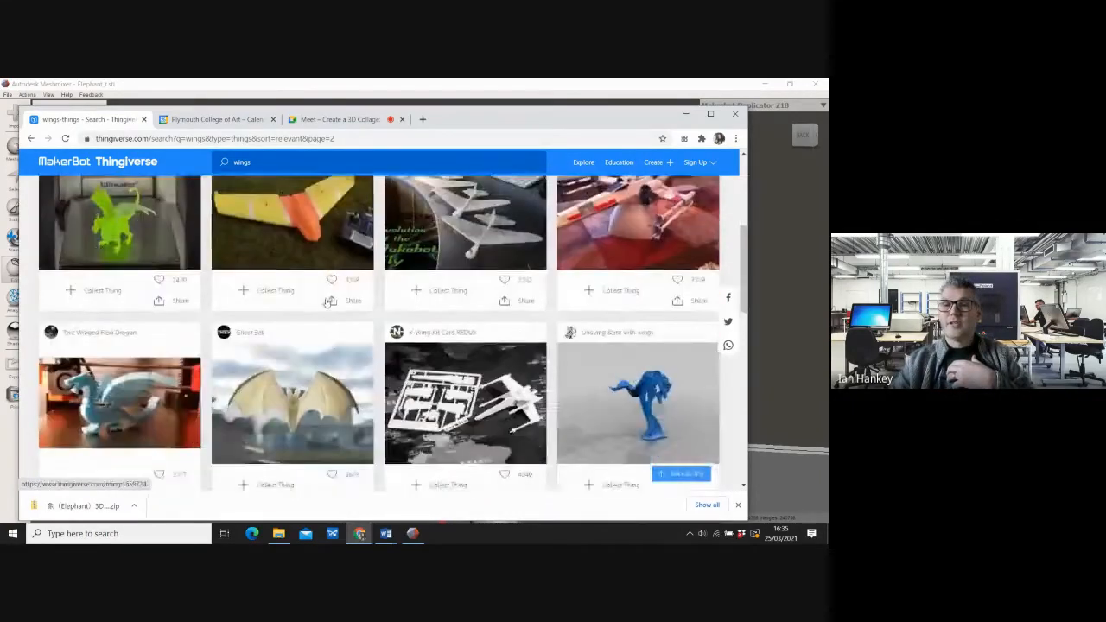
scroll(326, 298, "down", 5)
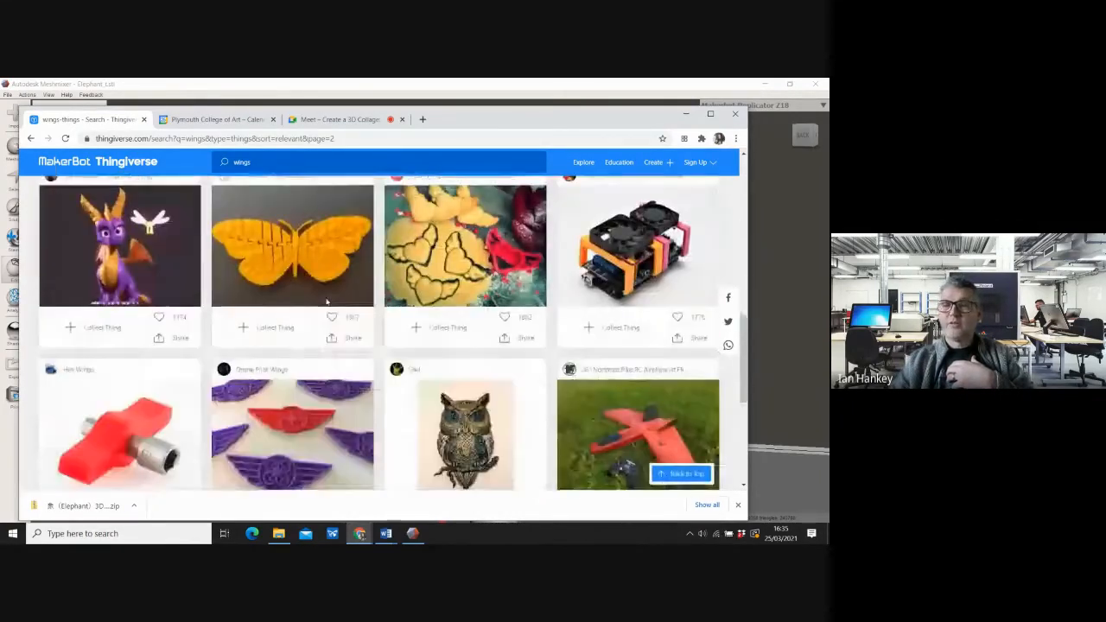
scroll(326, 298, "down", 3)
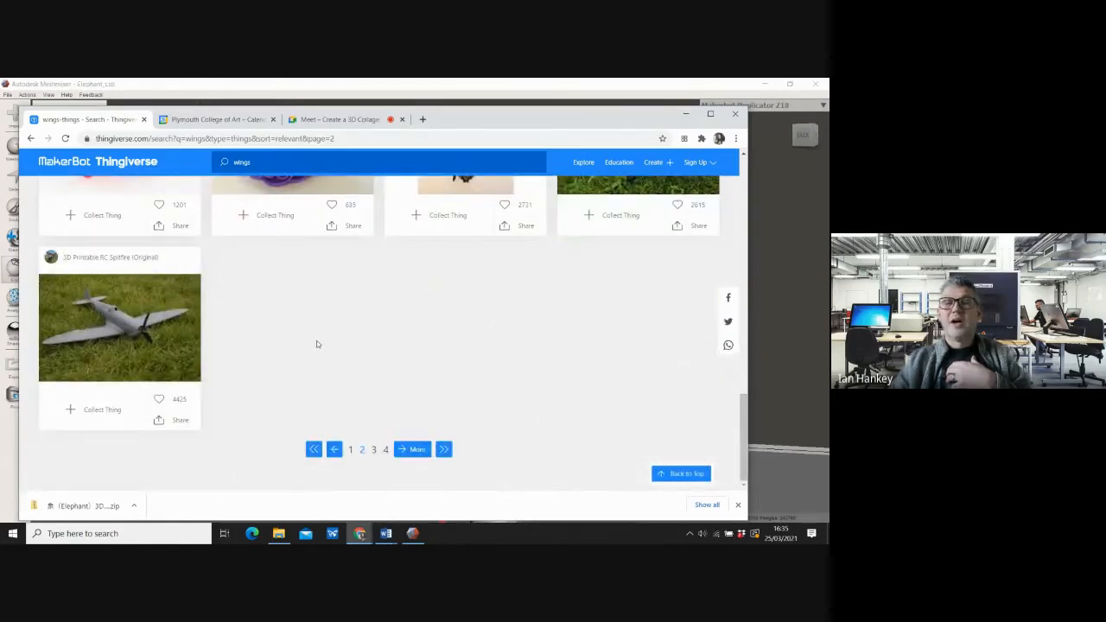
left_click(373, 451)
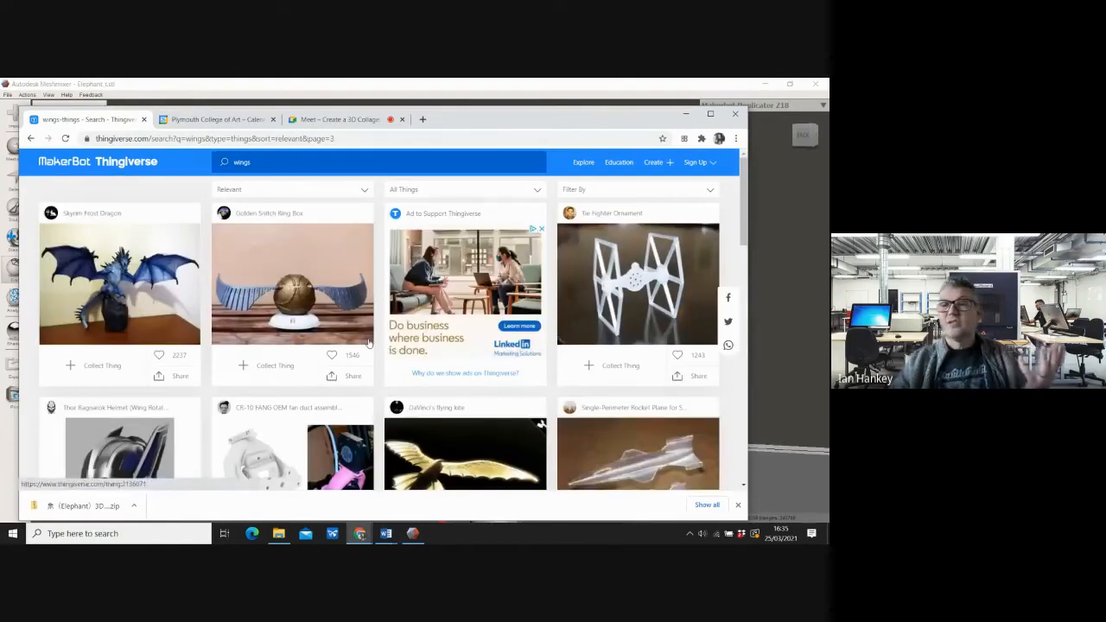
scroll(368, 343, "down", 6)
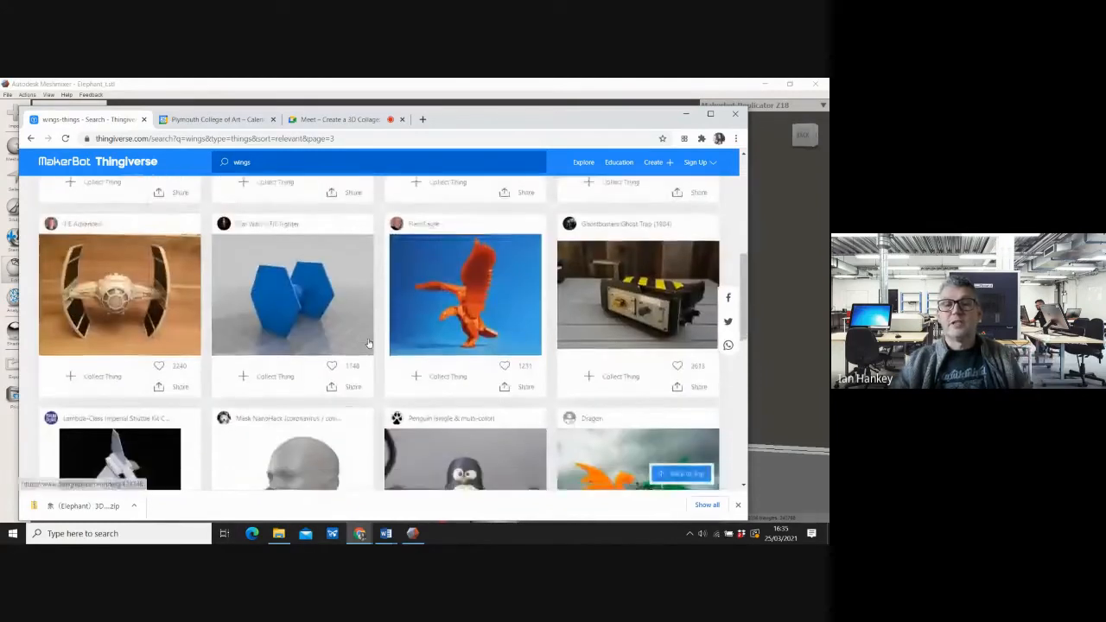
scroll(368, 343, "down", 3)
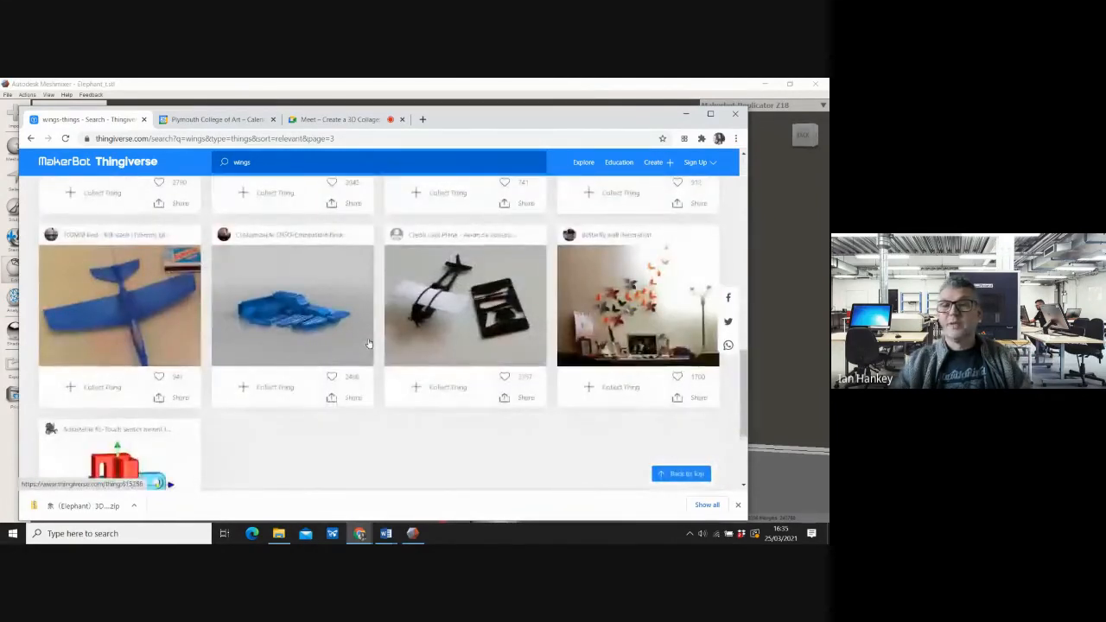
scroll(368, 343, "up", 5)
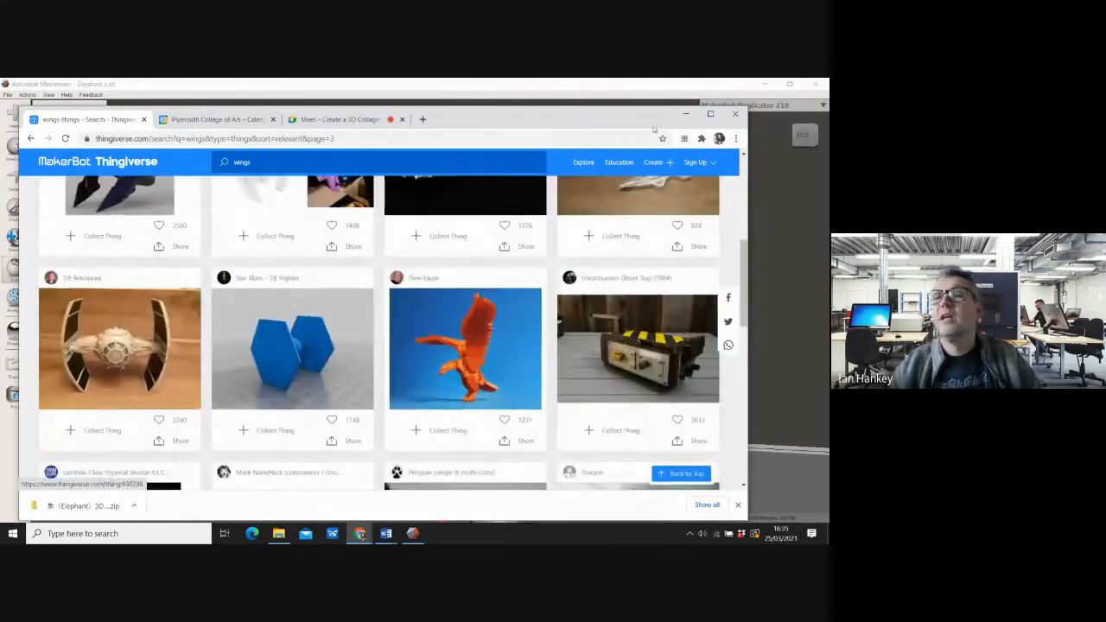
left_click(686, 113)
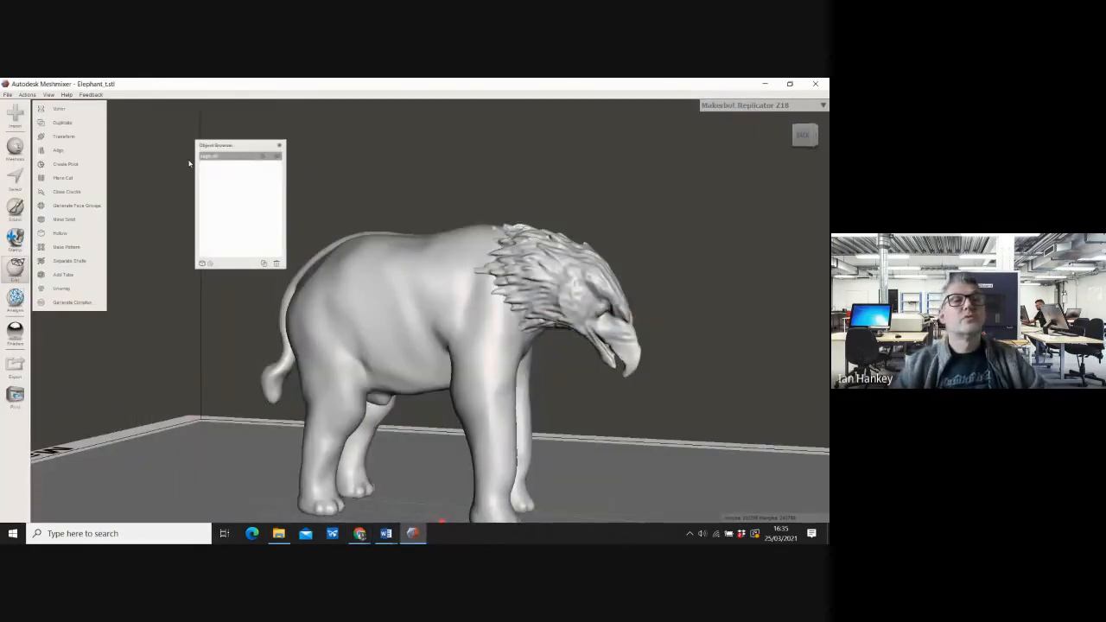
Import the wings file from the Desktop, appending it to the combined elephant and eagle head
left_click(9, 94)
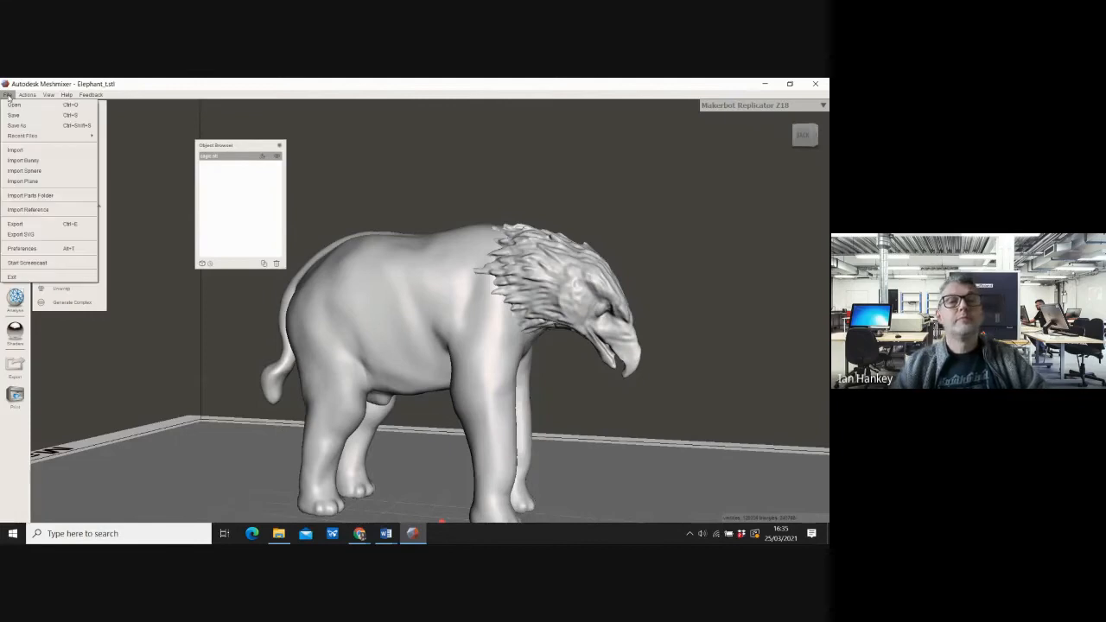
left_click(16, 150)
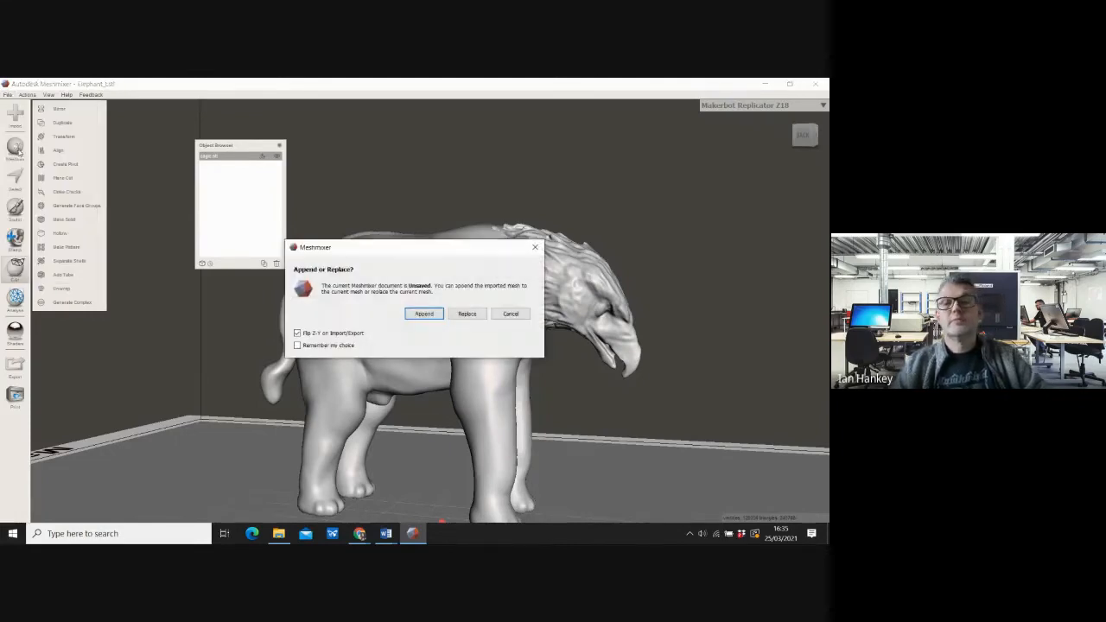
left_click(423, 314)
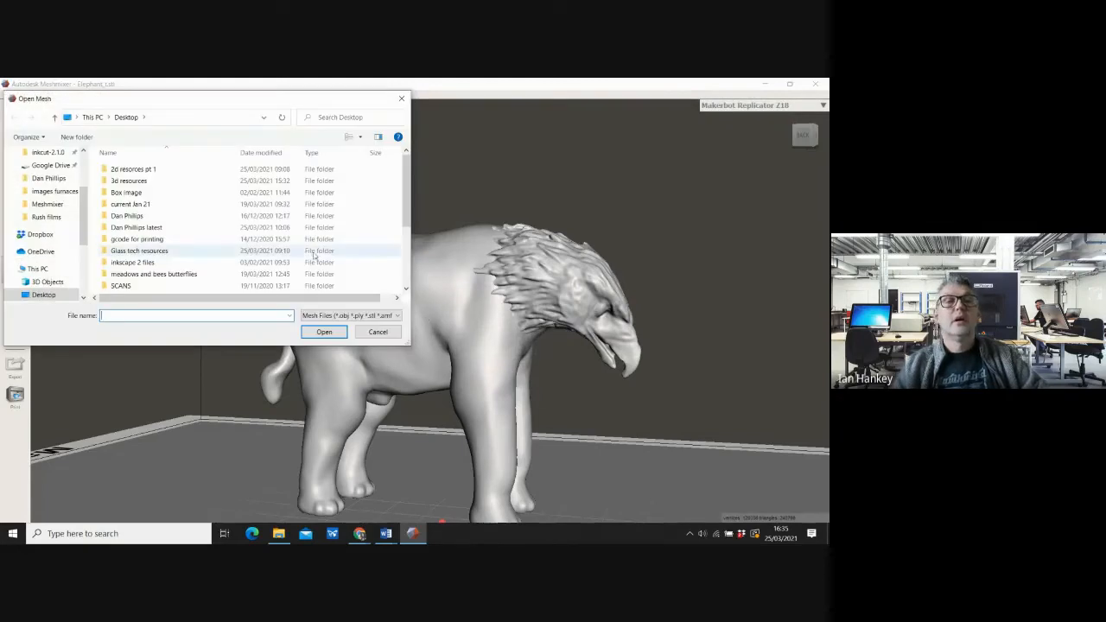
scroll(402, 236, "down", 3)
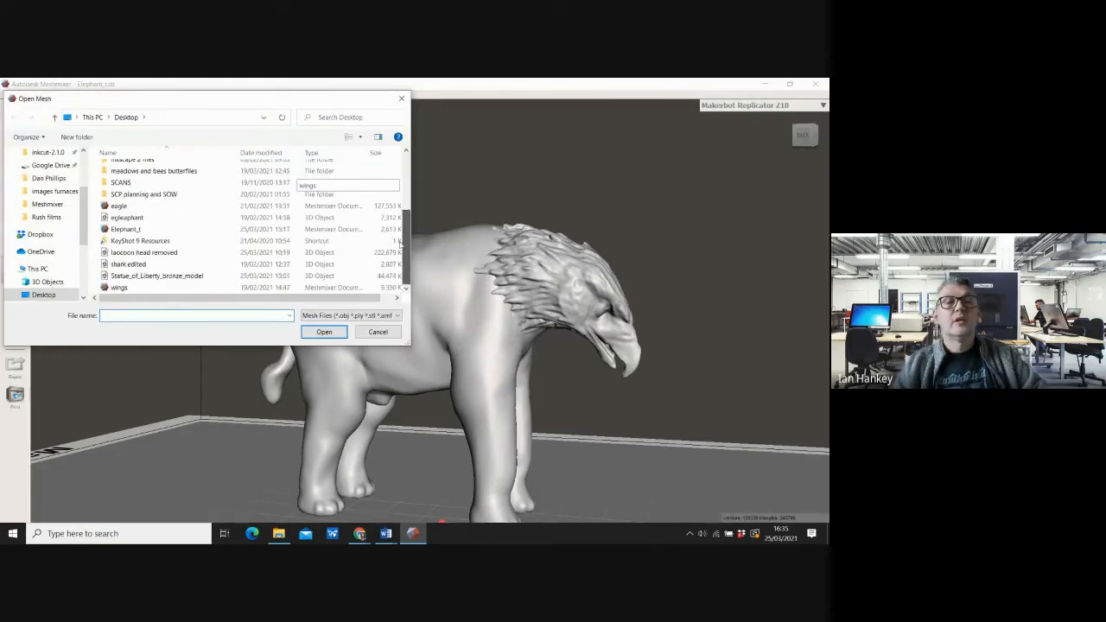
left_click(119, 289)
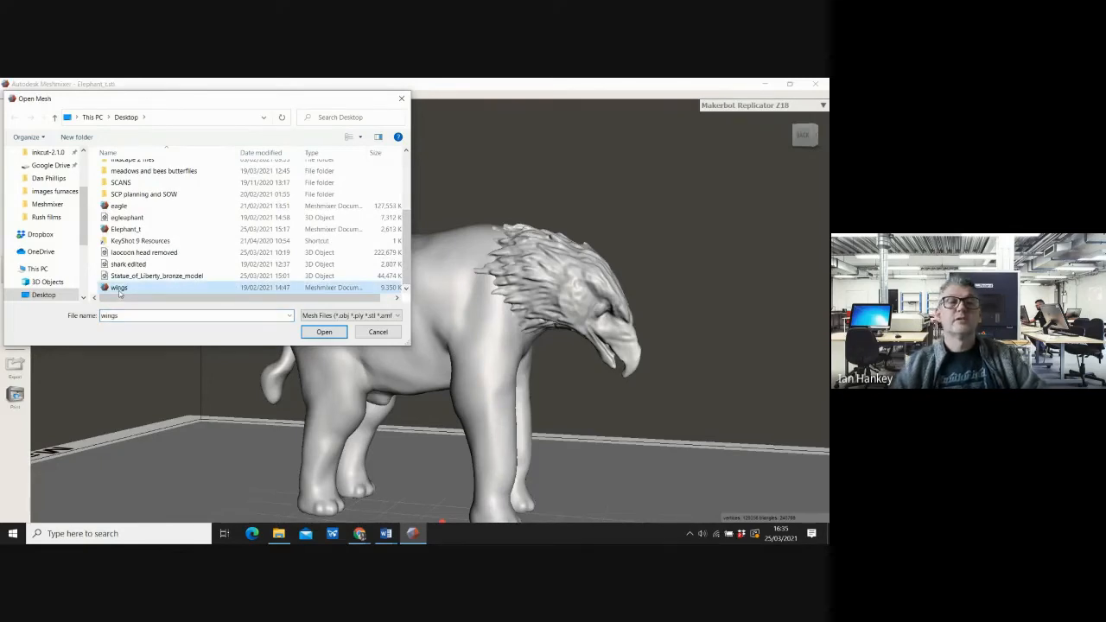
left_click(325, 333)
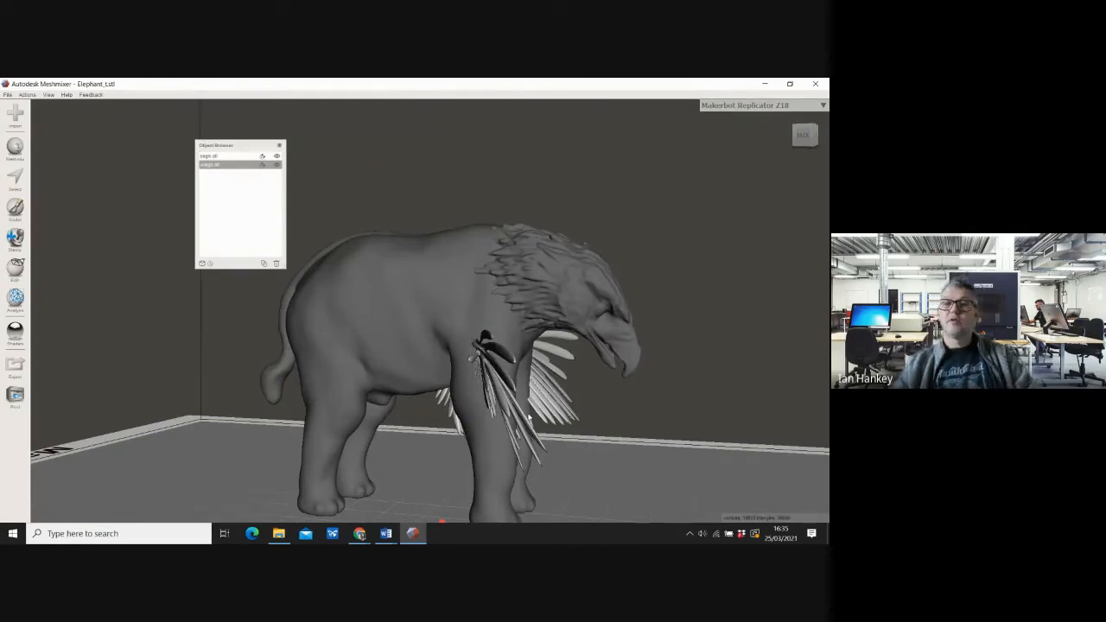
Transform the wings, lifting them above the elephant's back and rotating them about 178° around Z and roughly 90° around X
left_click_drag(805, 138, 656, 142)
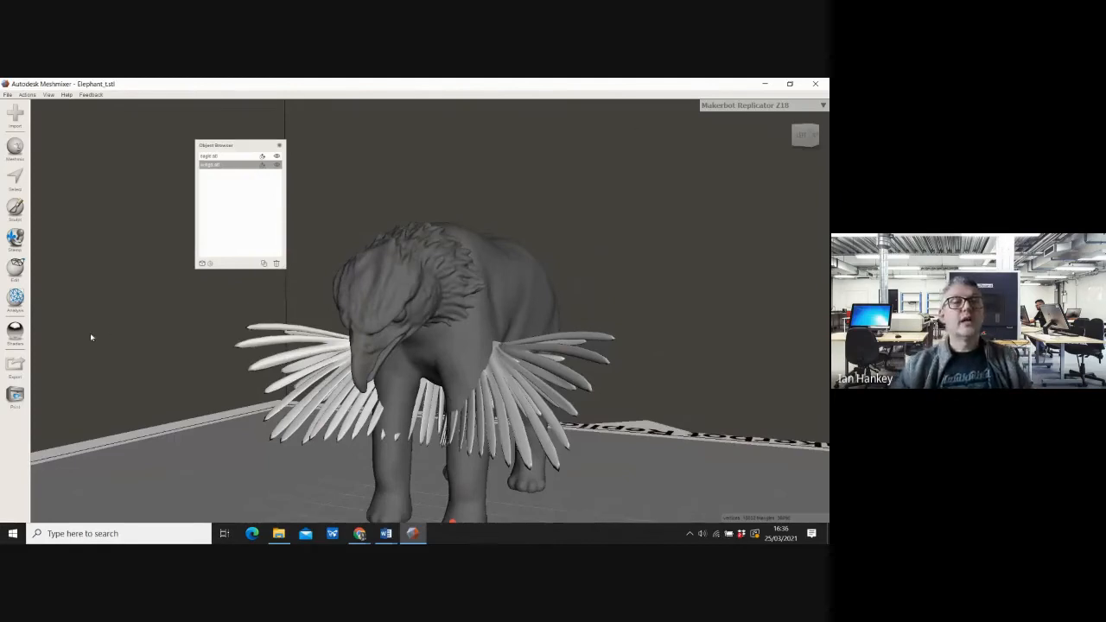
left_click(15, 267)
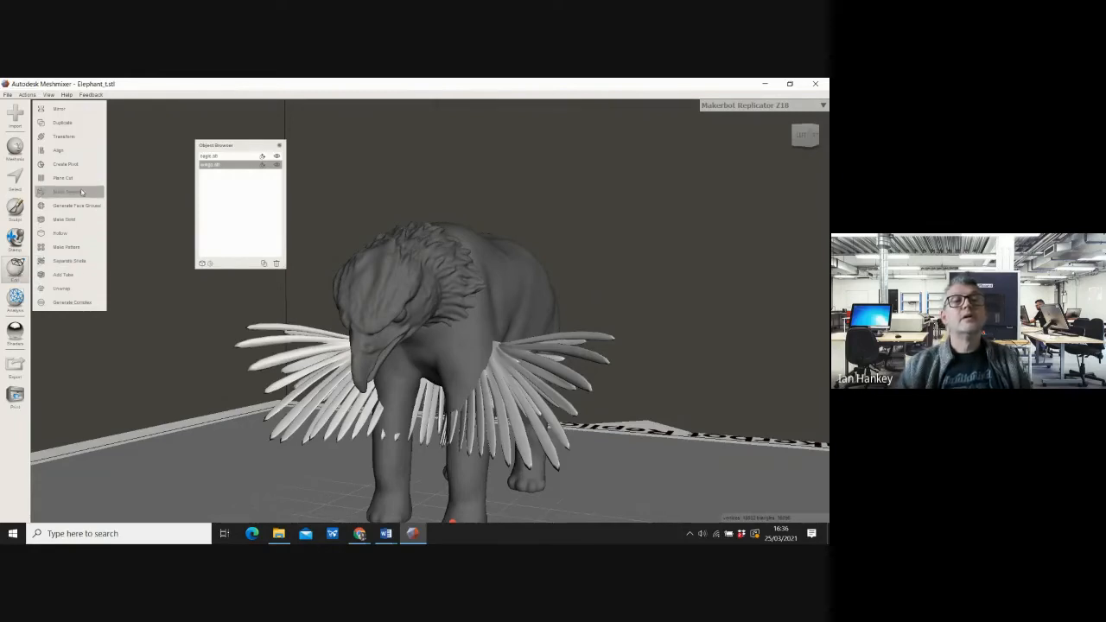
left_click(69, 138)
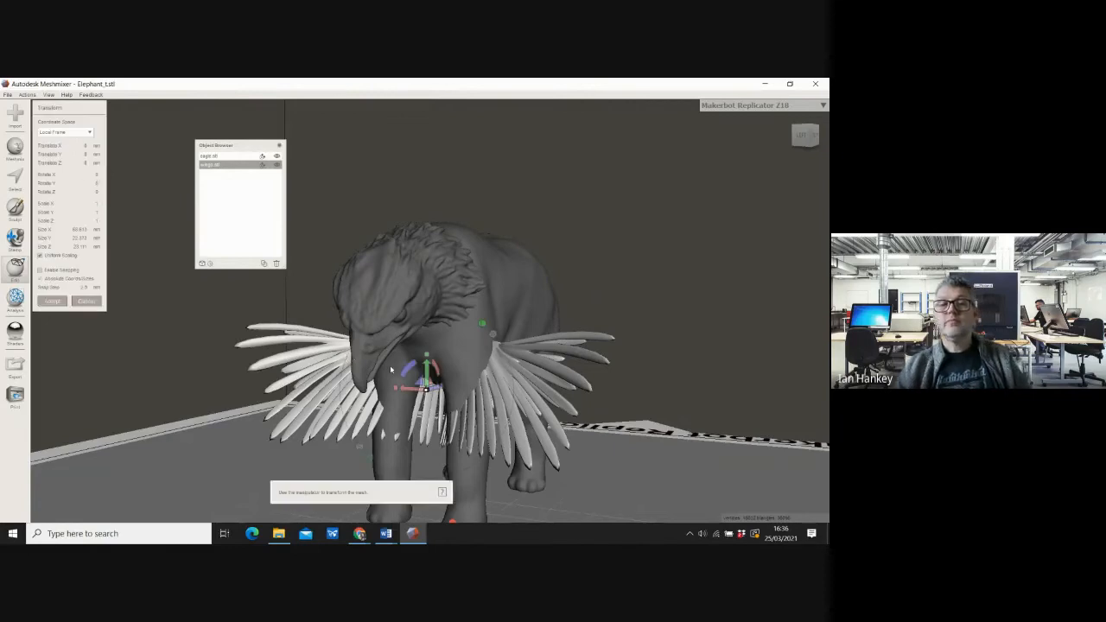
left_click_drag(414, 367, 429, 177)
right_click_drag(671, 323, 550, 321)
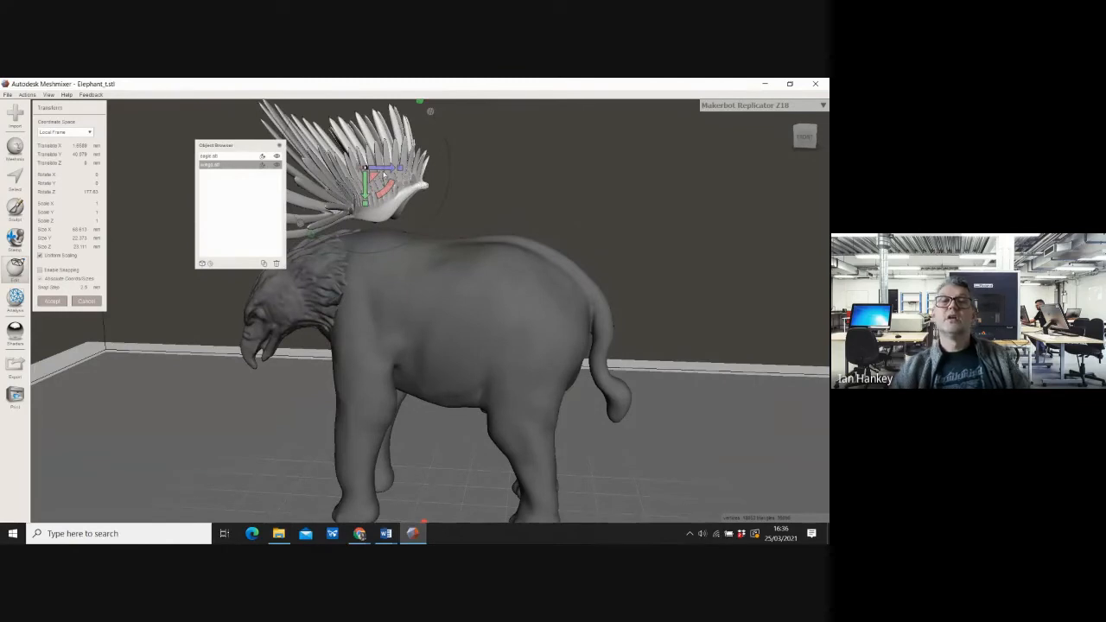
left_click_drag(390, 186, 369, 149)
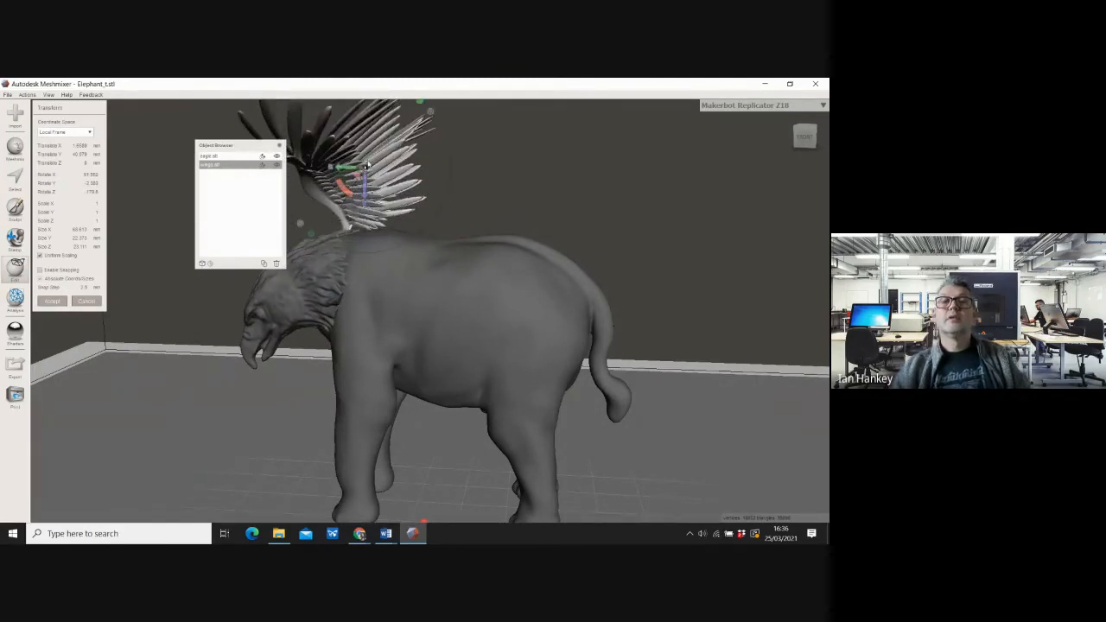
Enlarge the wings uniformly to a scale of about 1.28 and raise them slightly above the elephant's back
right_click_drag(473, 210, 427, 169)
left_click_drag(417, 191, 522, 229)
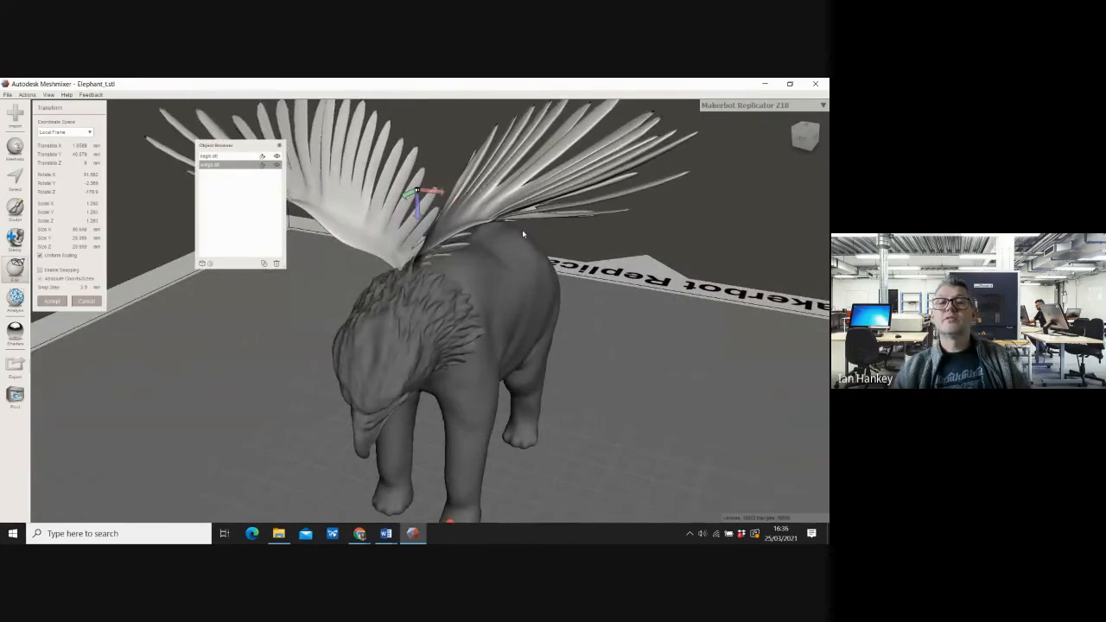
left_click_drag(420, 210, 423, 168)
Turn off snapping and nudge the wings sideways to centre them over the elephant's back from the front view
right_click_drag(399, 315, 443, 286)
left_click_drag(470, 143, 479, 143)
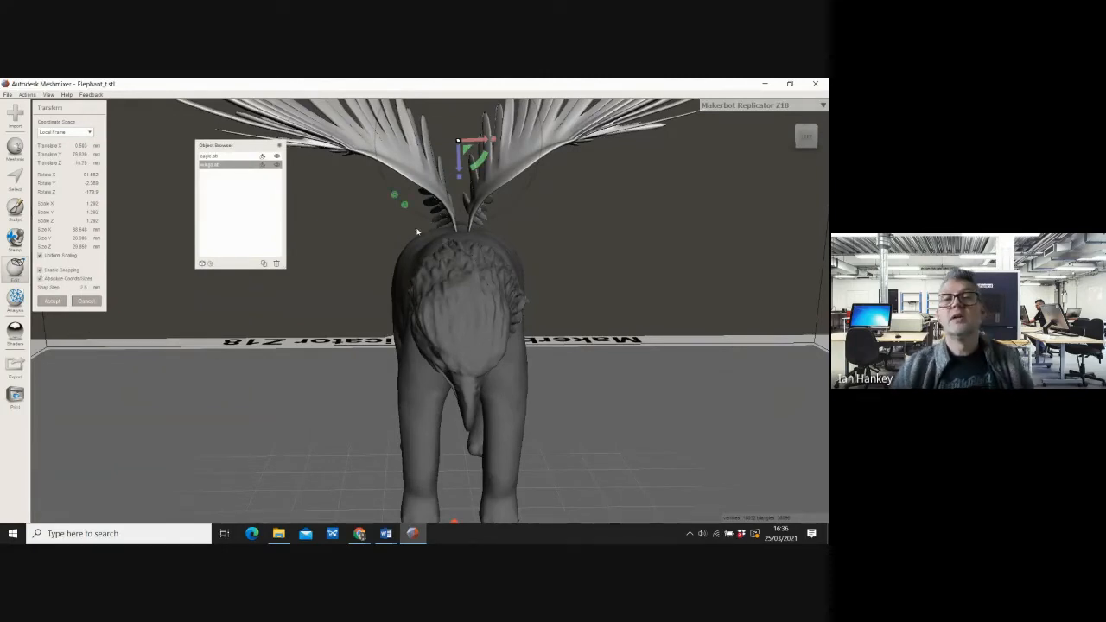
mouse_move(478, 141)
left_mouse_down()
mouse_move(526, 141)
mouse_move(457, 141)
mouse_move(493, 142)
mouse_move(469, 145)
left_mouse_up()
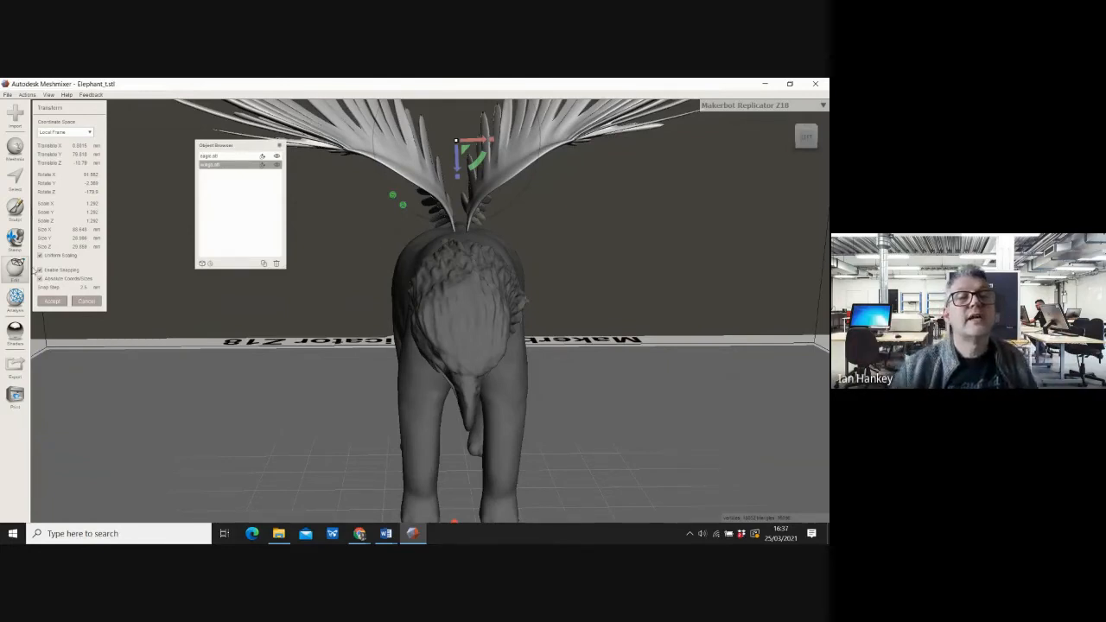
left_click(40, 270)
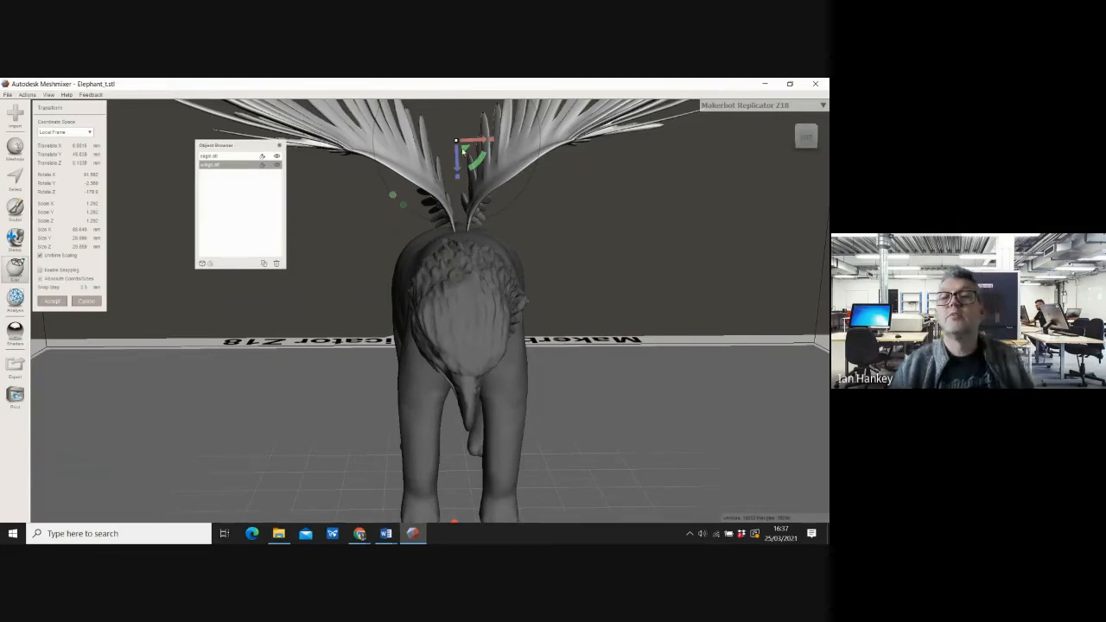
left_click_drag(480, 145, 481, 148)
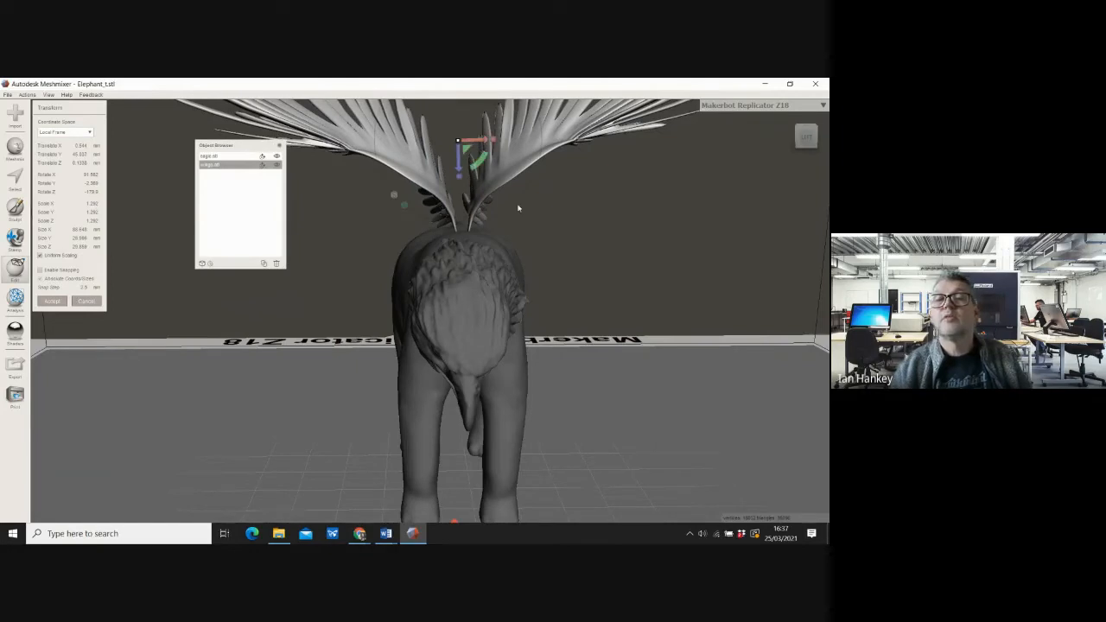
Enlarge the wings uniformly to a scale of about 1.6
left_click(811, 136)
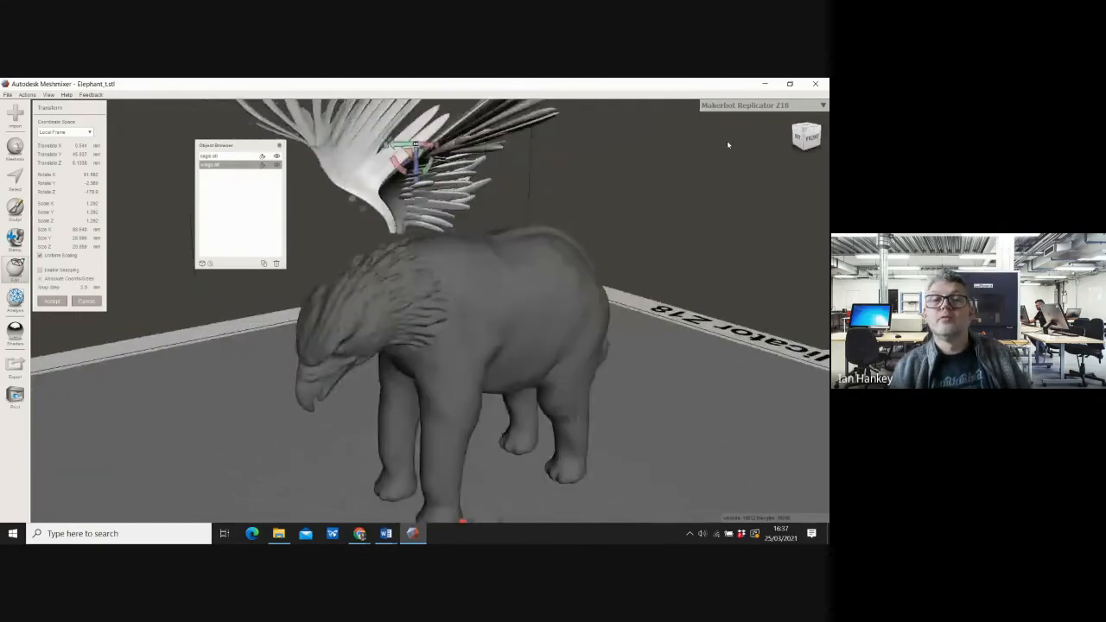
right_click_drag(726, 142, 795, 153)
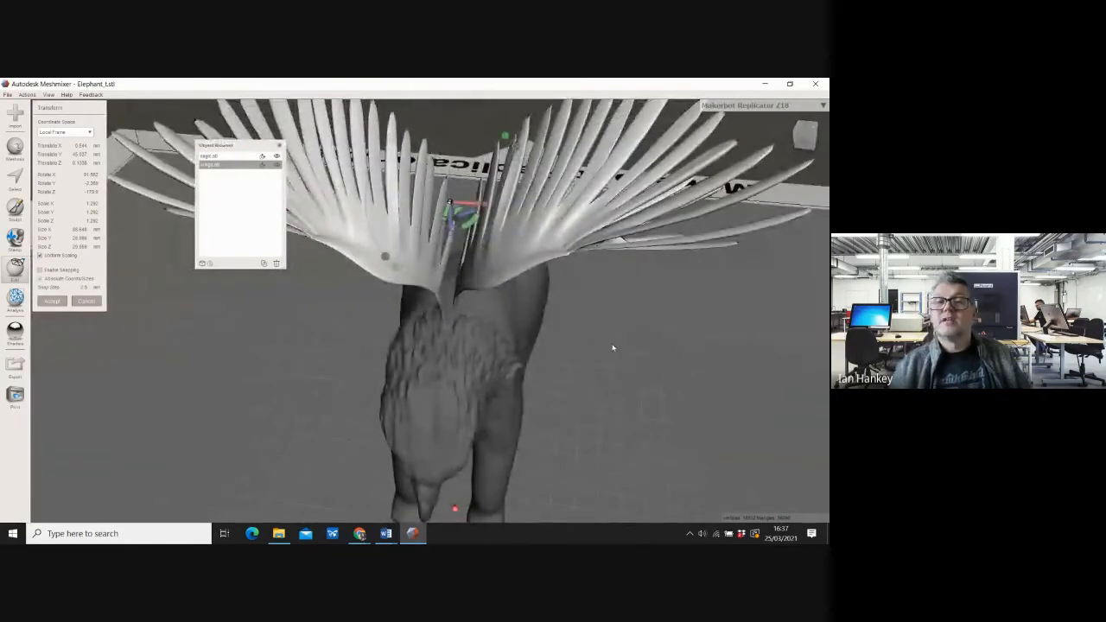
left_click(806, 143)
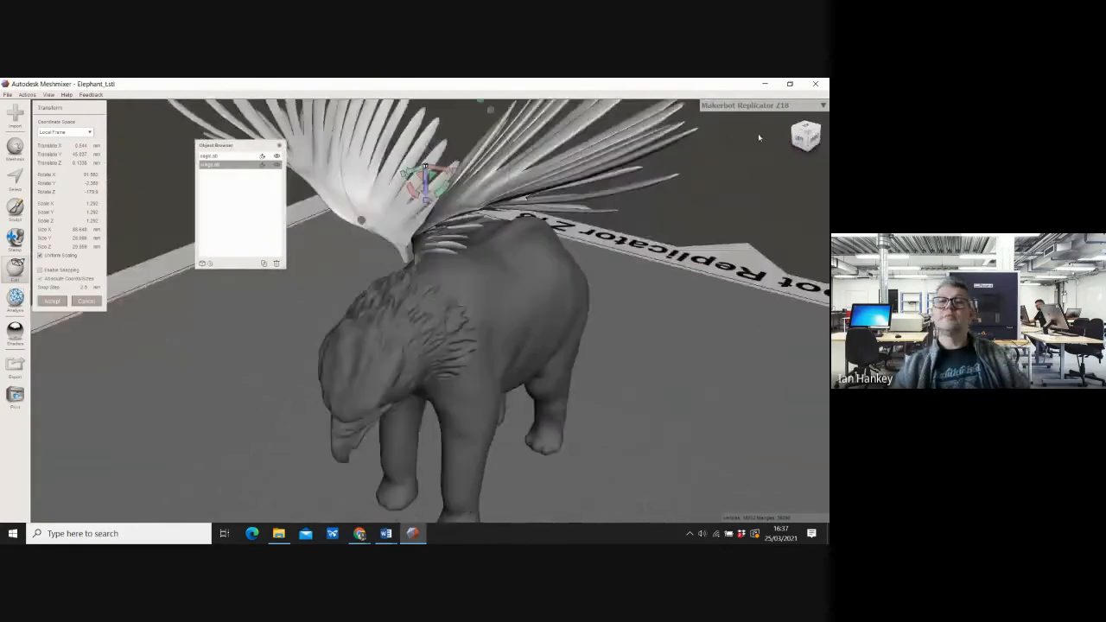
right_click_drag(722, 132, 500, 176)
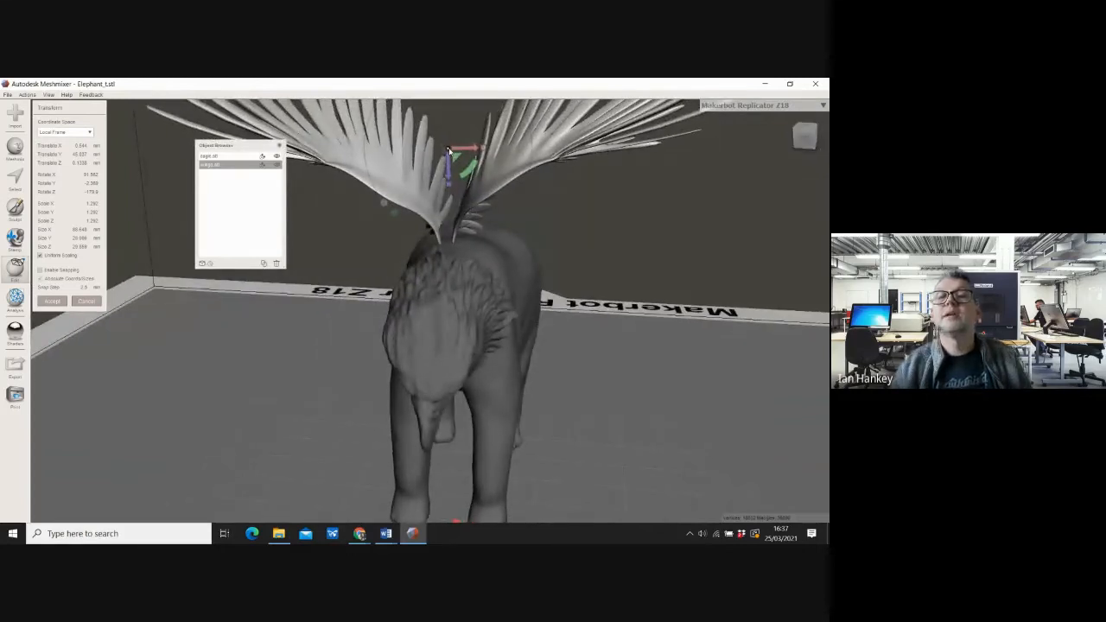
left_click_drag(447, 150, 526, 165)
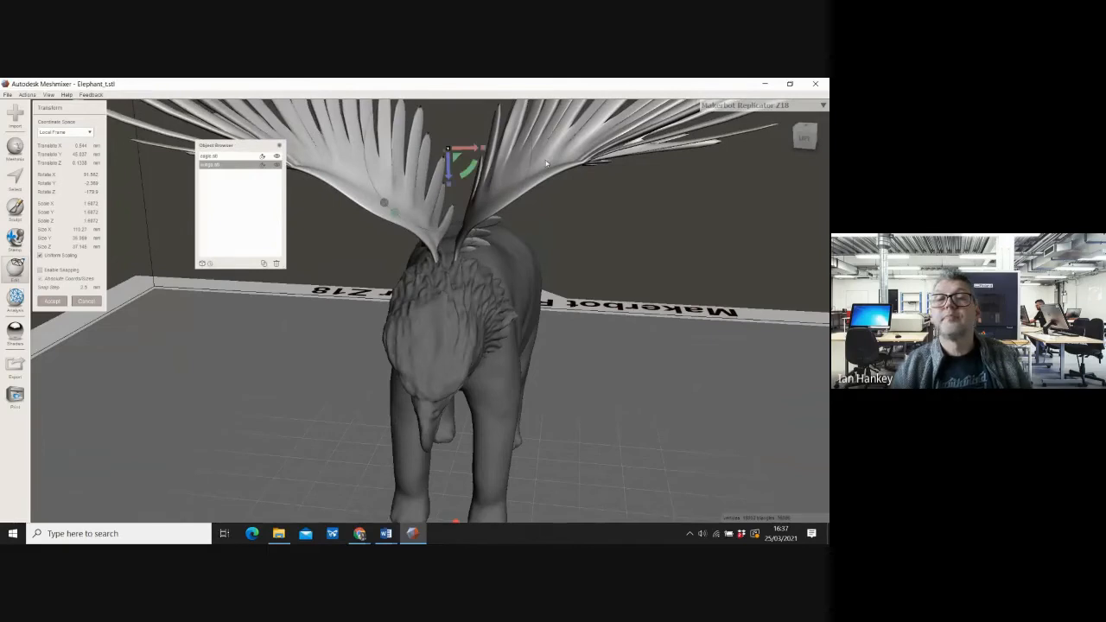
Slide the wings back from the eagle head along the elephant's back and tilt them slightly around X
right_click_drag(429, 322, 354, 283)
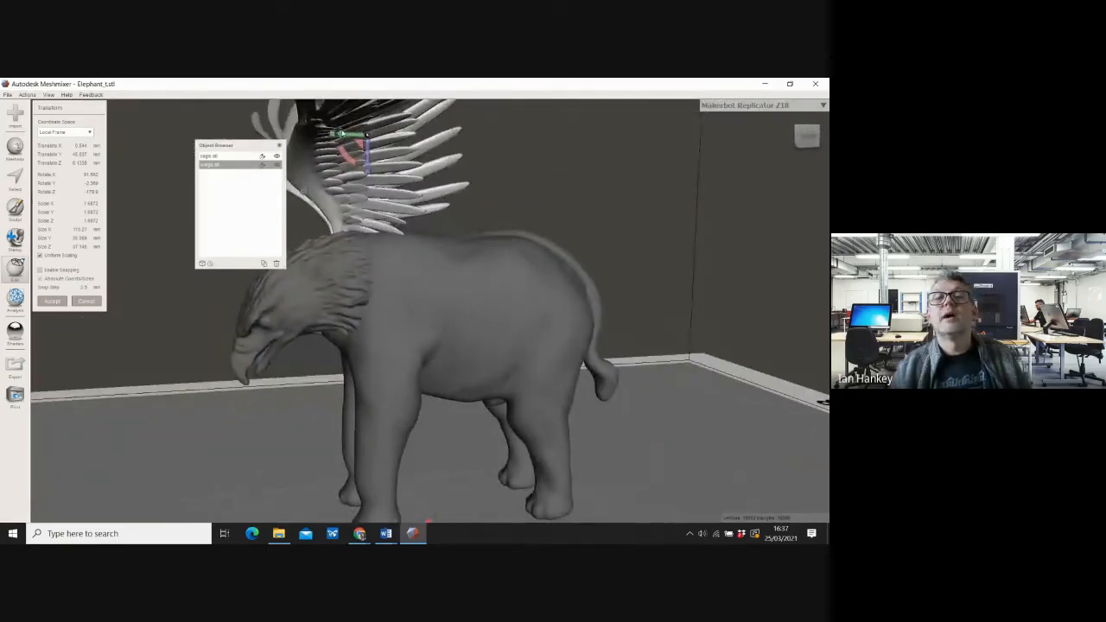
left_click_drag(343, 136, 380, 138)
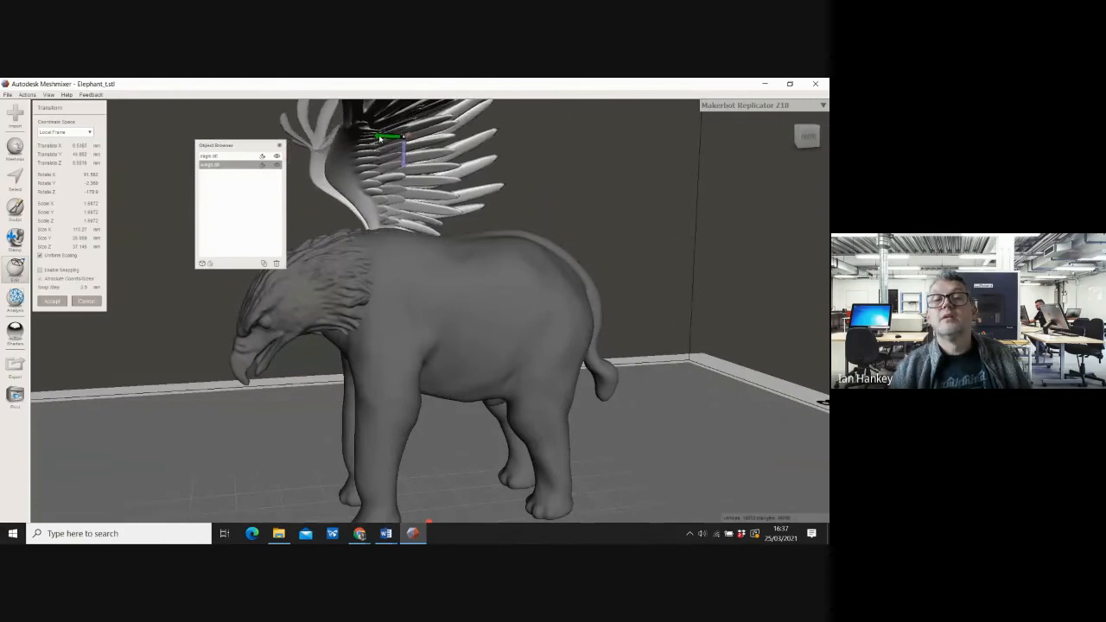
right_click_drag(332, 322, 561, 321)
left_click_drag(496, 159, 489, 179)
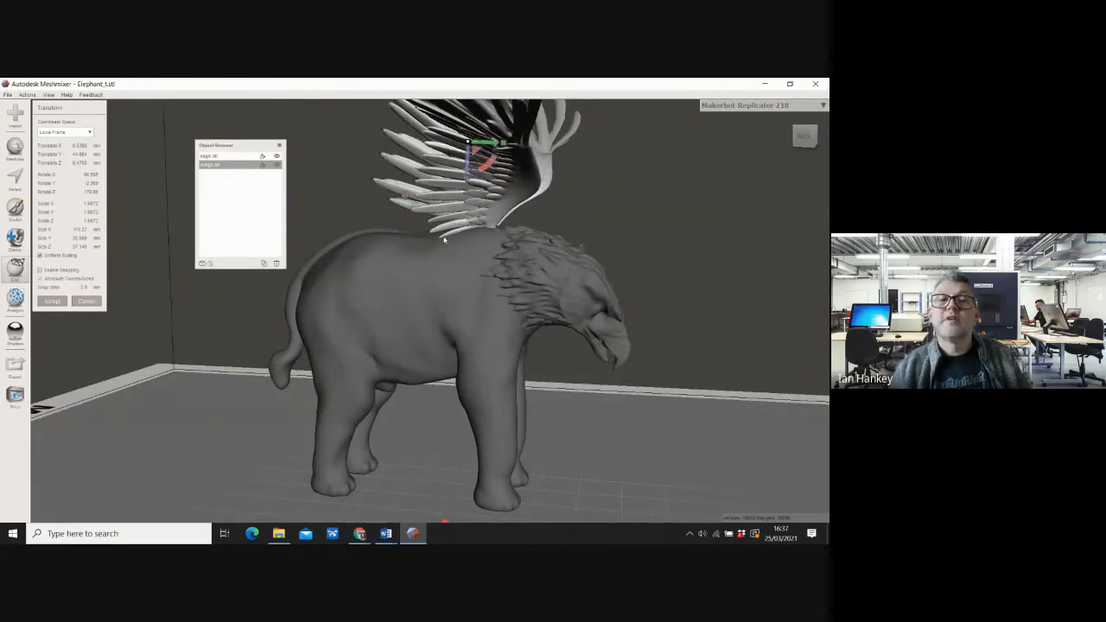
Nudge the wings slightly sideways to centre them over the elephant's body from the front view
right_click_drag(641, 246, 413, 251)
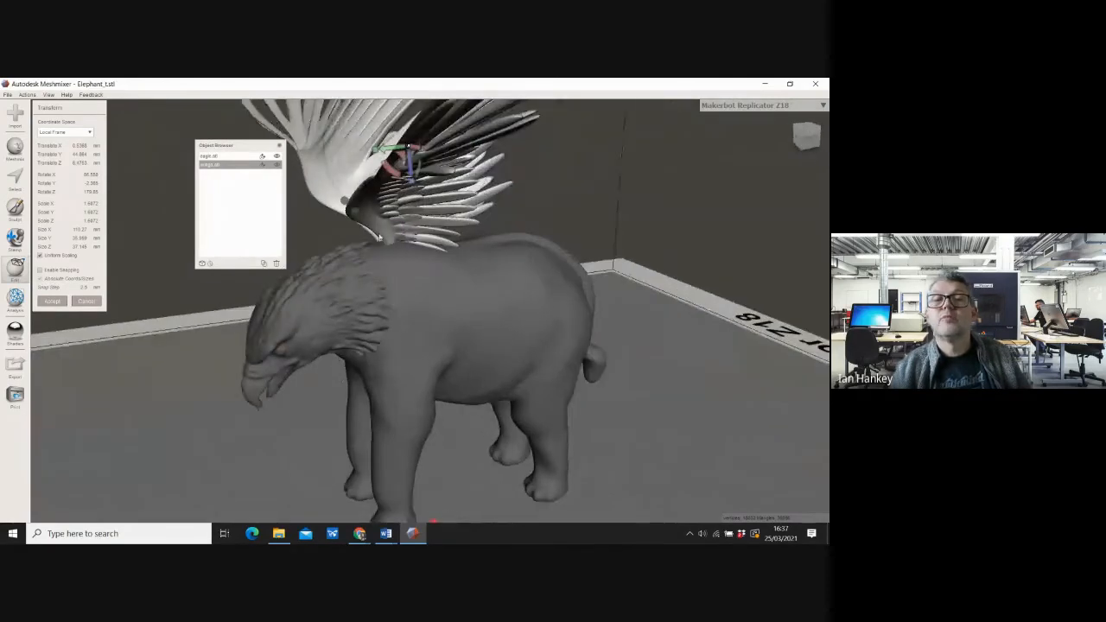
right_click_drag(378, 356, 474, 346)
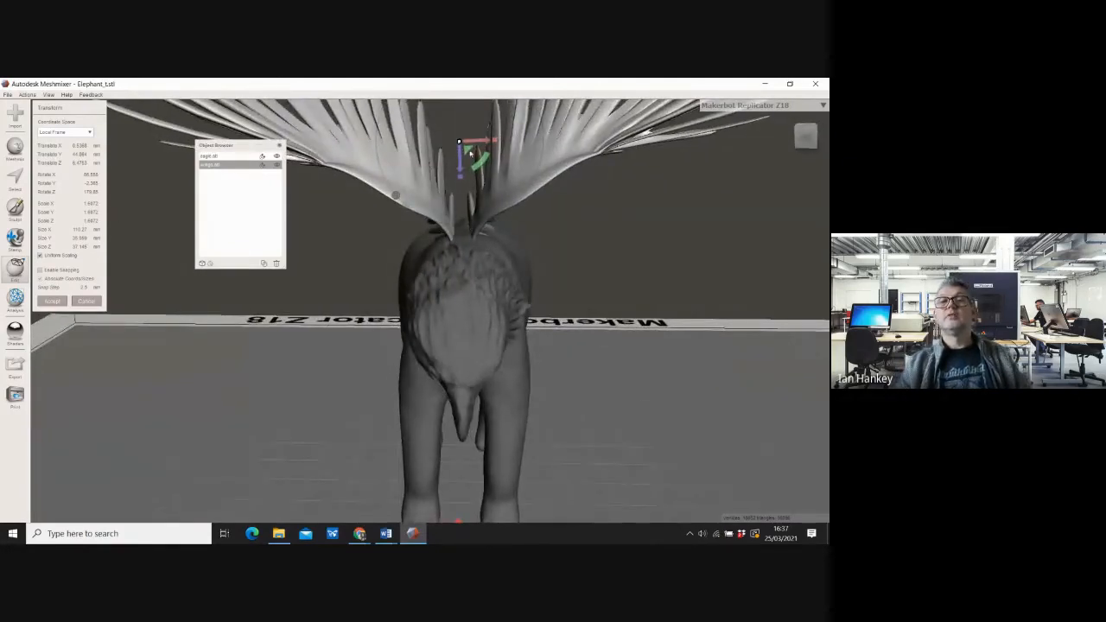
left_click_drag(484, 142, 487, 142)
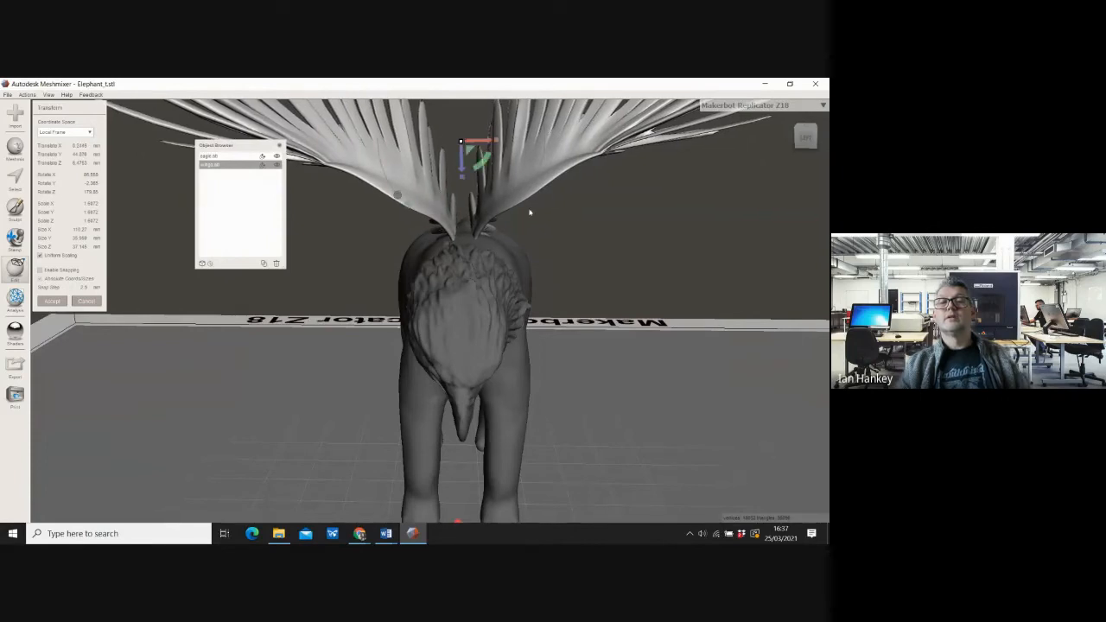
Lower the wings into the elephant's back to a Y translation of about 40 mm and accept the transform
right_click_drag(663, 320, 447, 372)
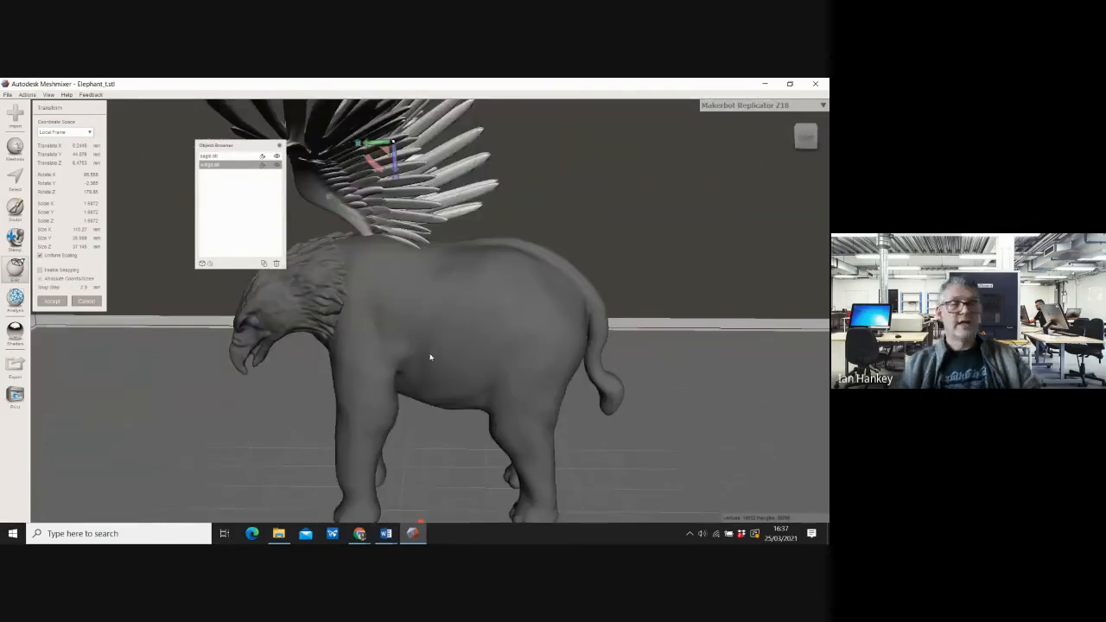
scroll(412, 353, "up", 3)
scroll(413, 353, "down", 6)
right_click_drag(296, 367, 437, 328)
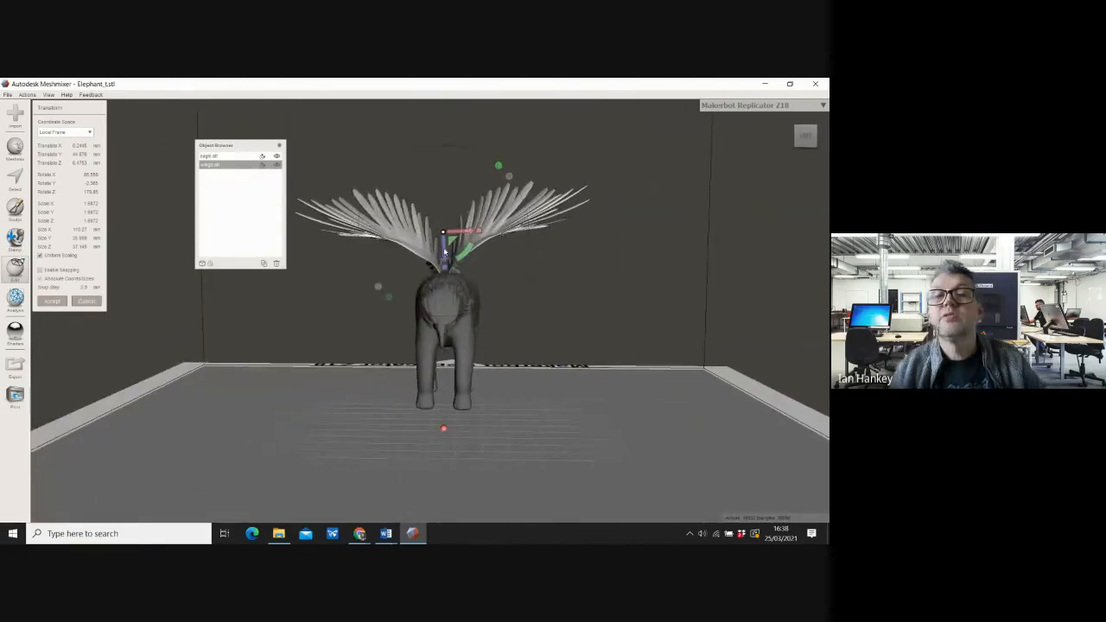
left_click_drag(445, 252, 445, 268)
right_click_drag(316, 371, 278, 357)
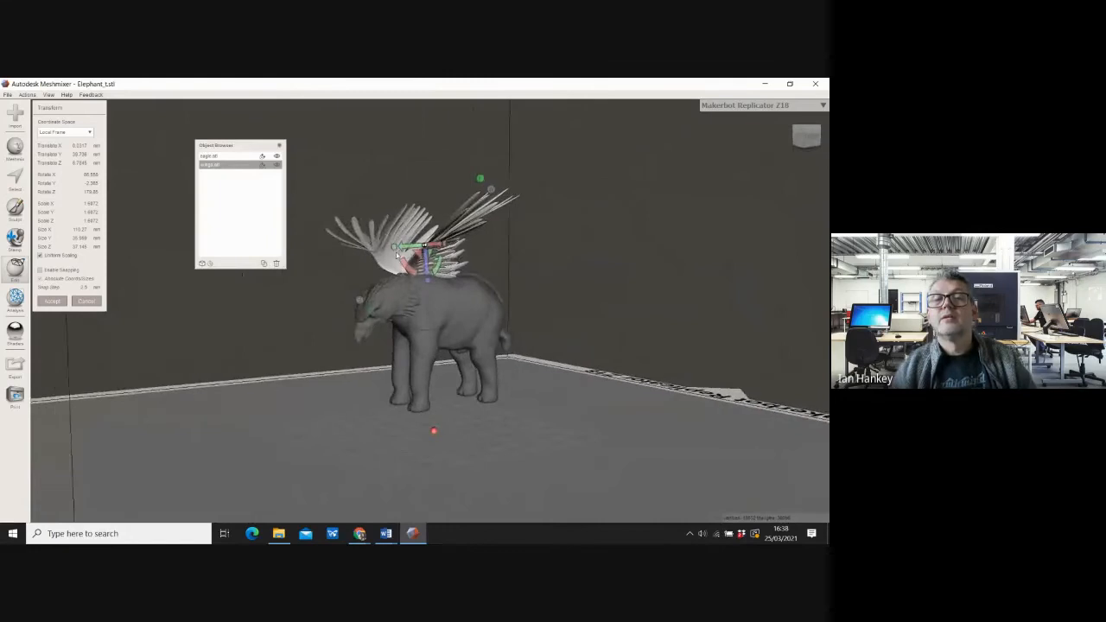
left_click_drag(428, 273, 429, 271)
right_click_drag(292, 386, 359, 413)
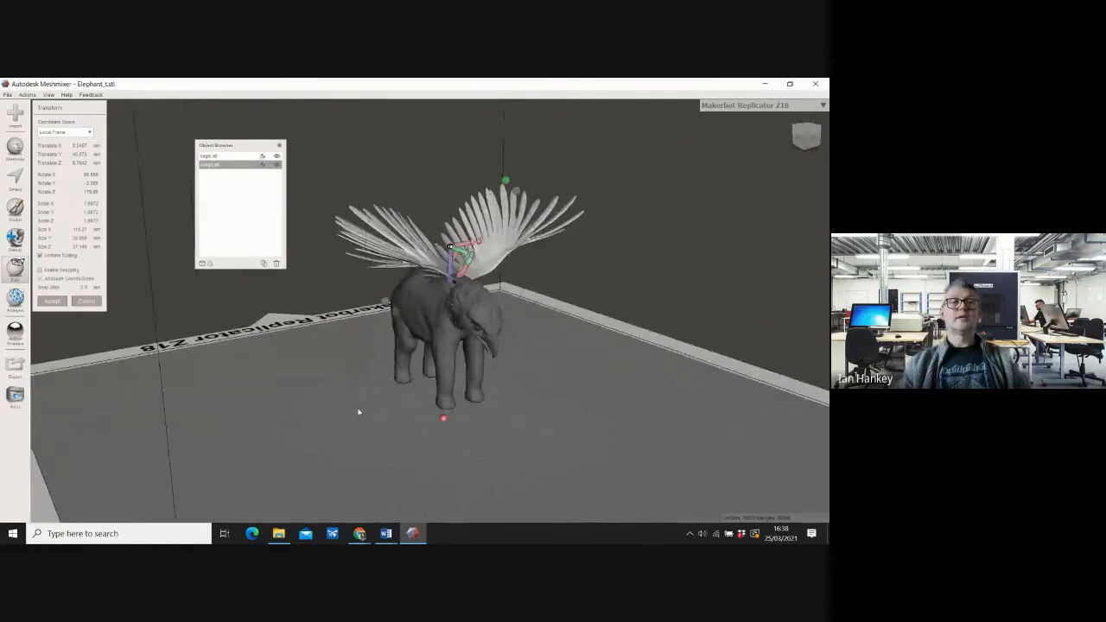
left_click(52, 301)
Combine the wings with the eagle-headed elephant into a single object
right_click_drag(642, 378, 495, 361)
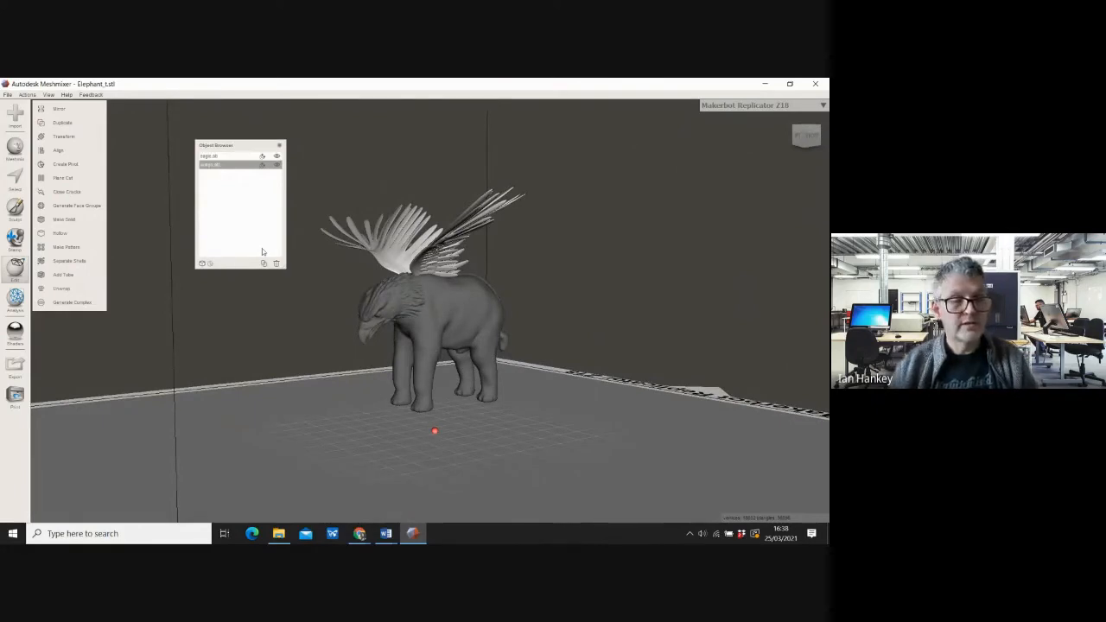
left_click(209, 155, "shift")
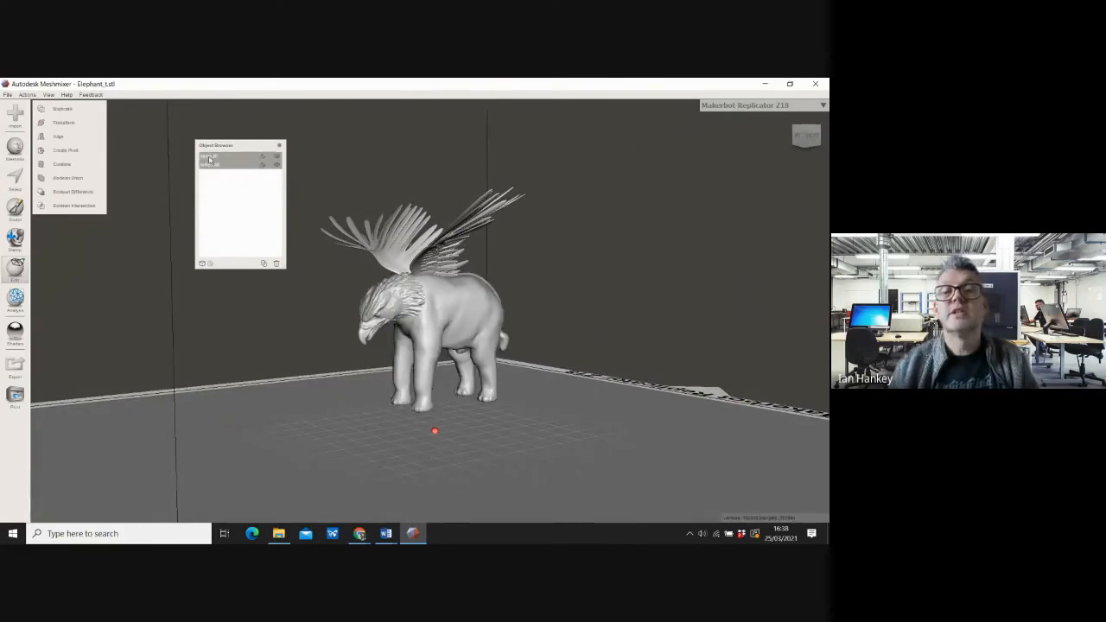
right_click_drag(276, 367, 503, 383)
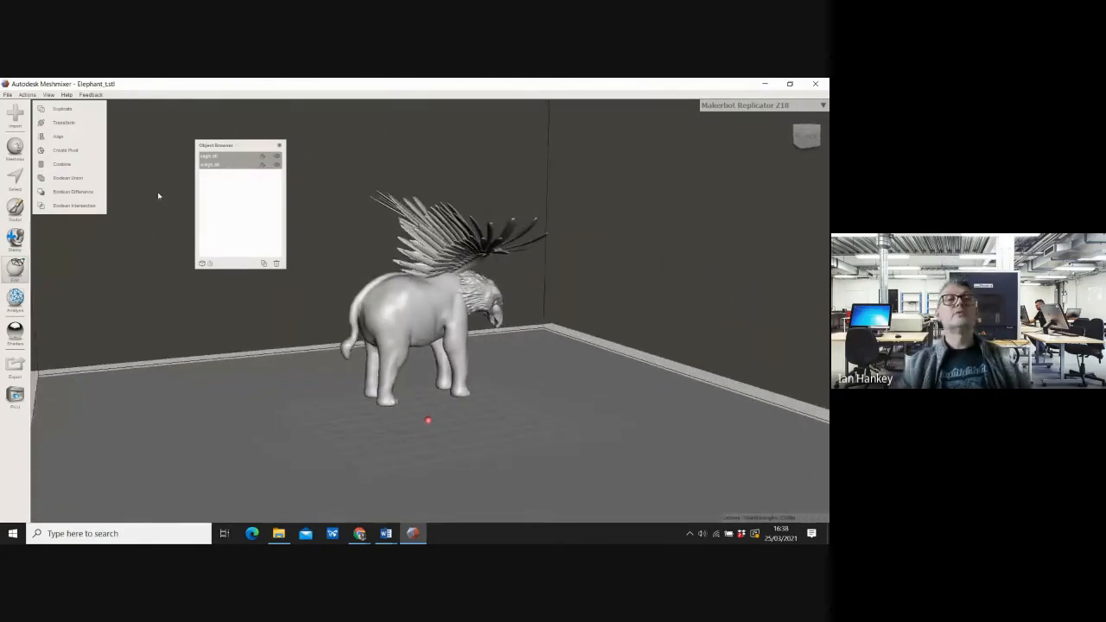
left_click(66, 165)
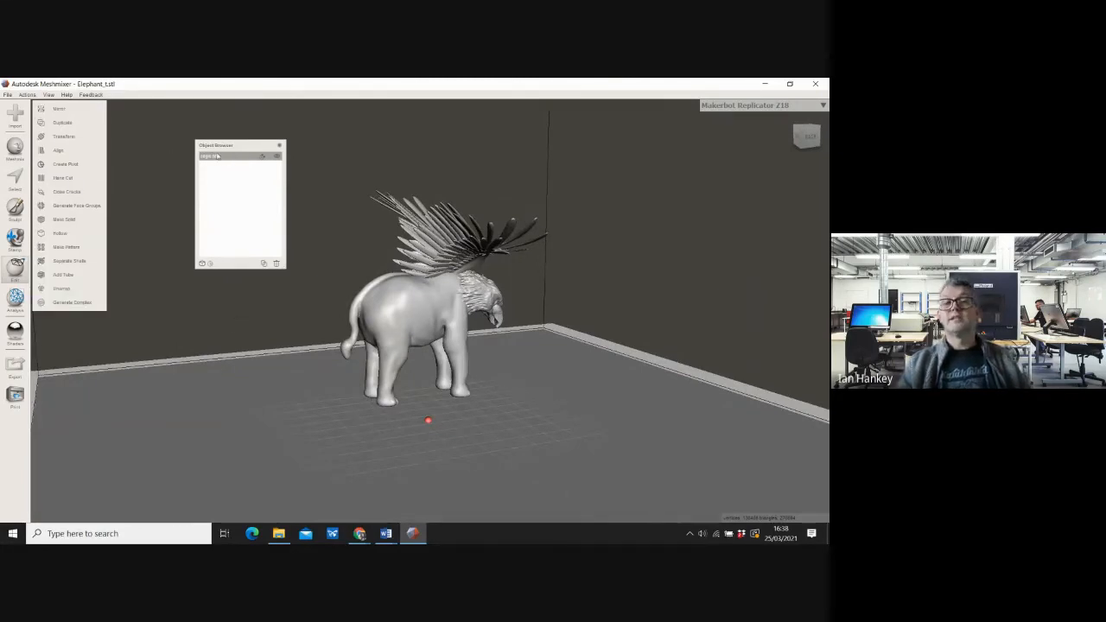
right_click_drag(619, 390, 430, 374)
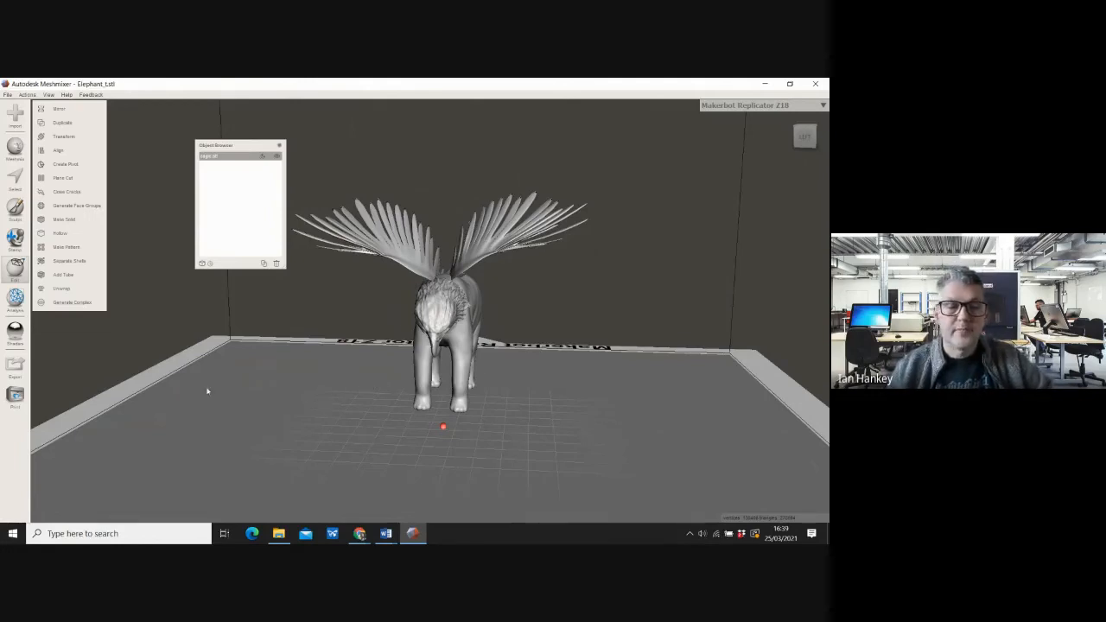
Launch Ultimaker Cura and view its empty build plate at an angle
left_click(130, 533)
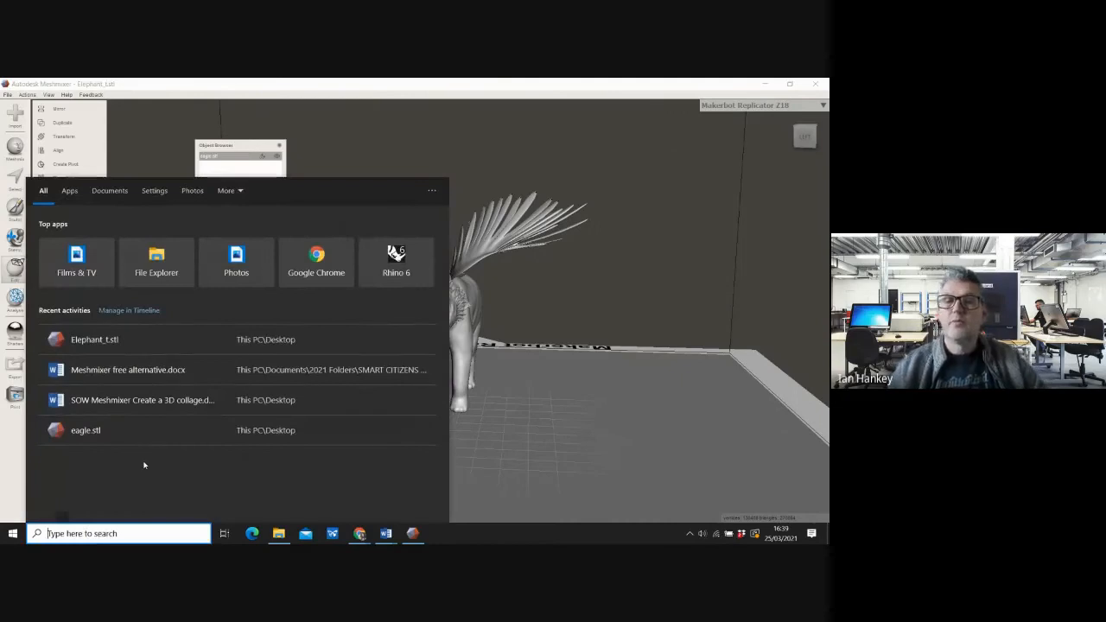
type("cu")
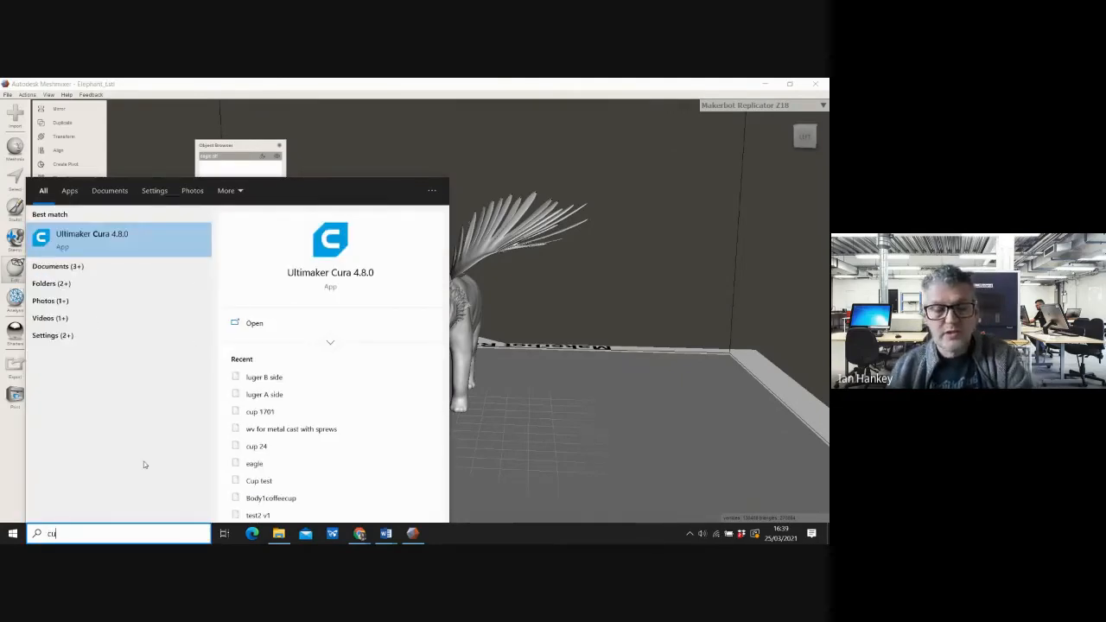
type("r")
left_click(84, 237)
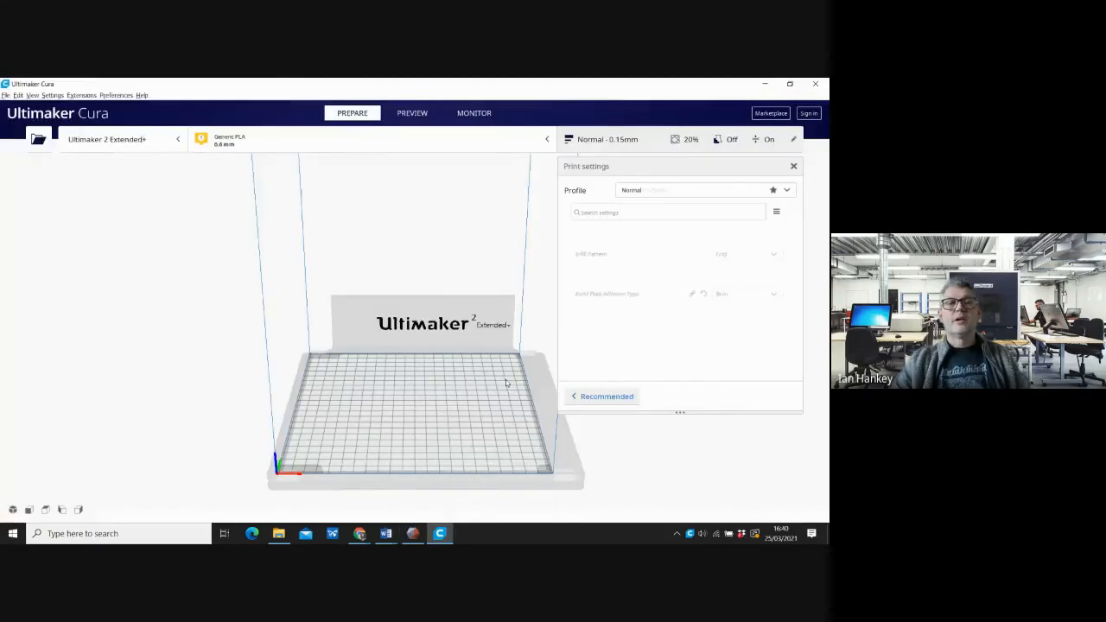
mouse_move(372, 369)
right_mouse_down()
mouse_move(511, 366)
mouse_move(340, 361)
mouse_move(391, 366)
right_mouse_up()
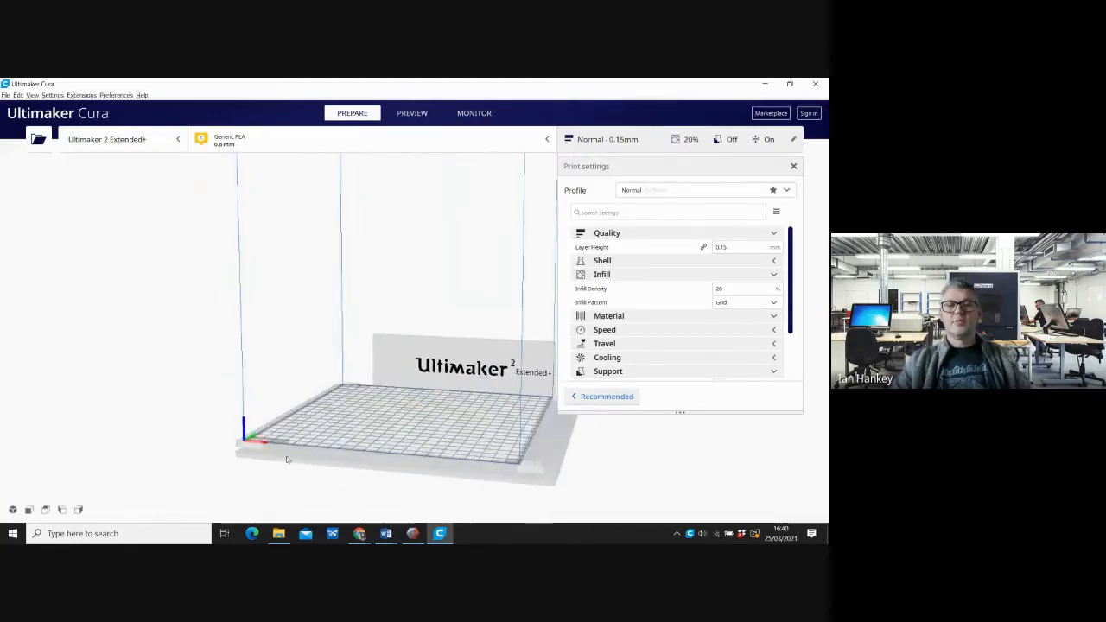
Switch back to Meshmixer and export the combined model to the Desktop as eaglephant2 in OBJ format
left_click(413, 533)
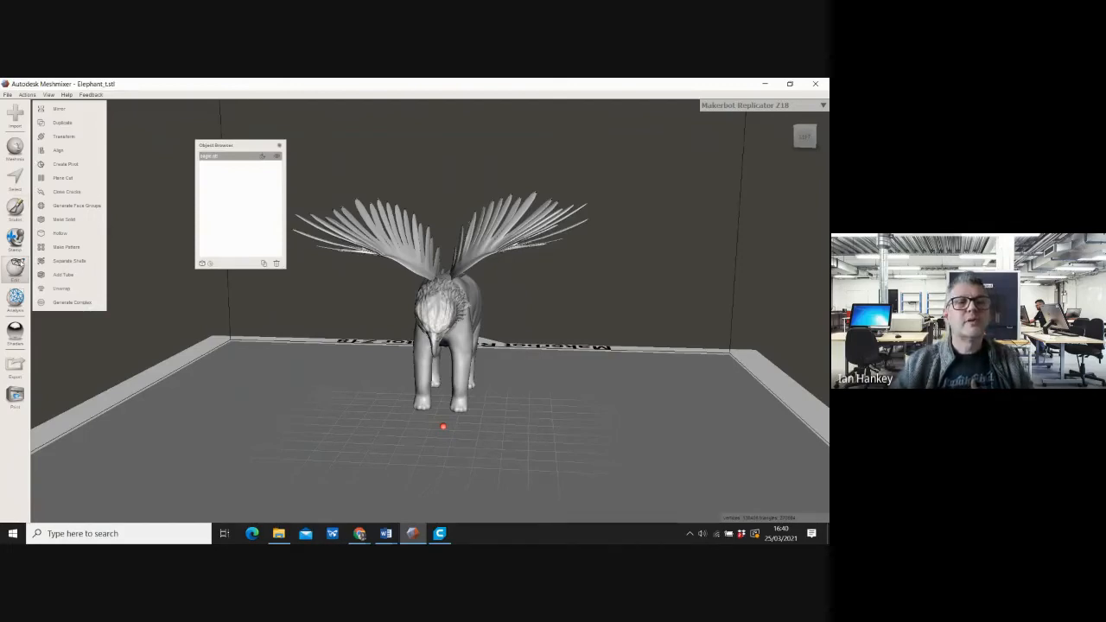
left_click(14, 366)
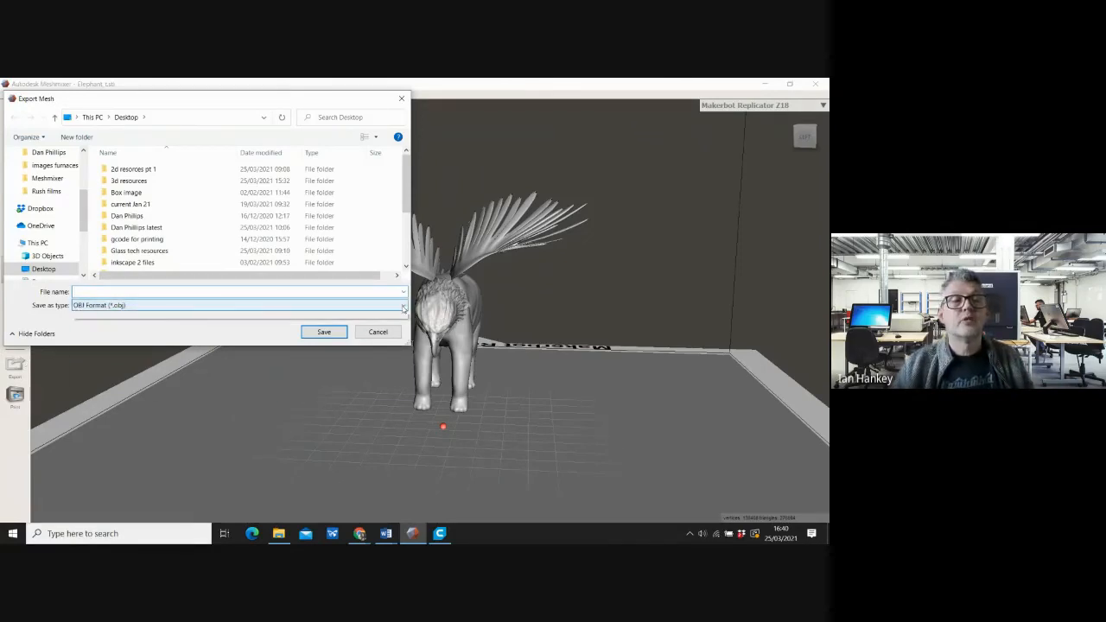
left_click(403, 307)
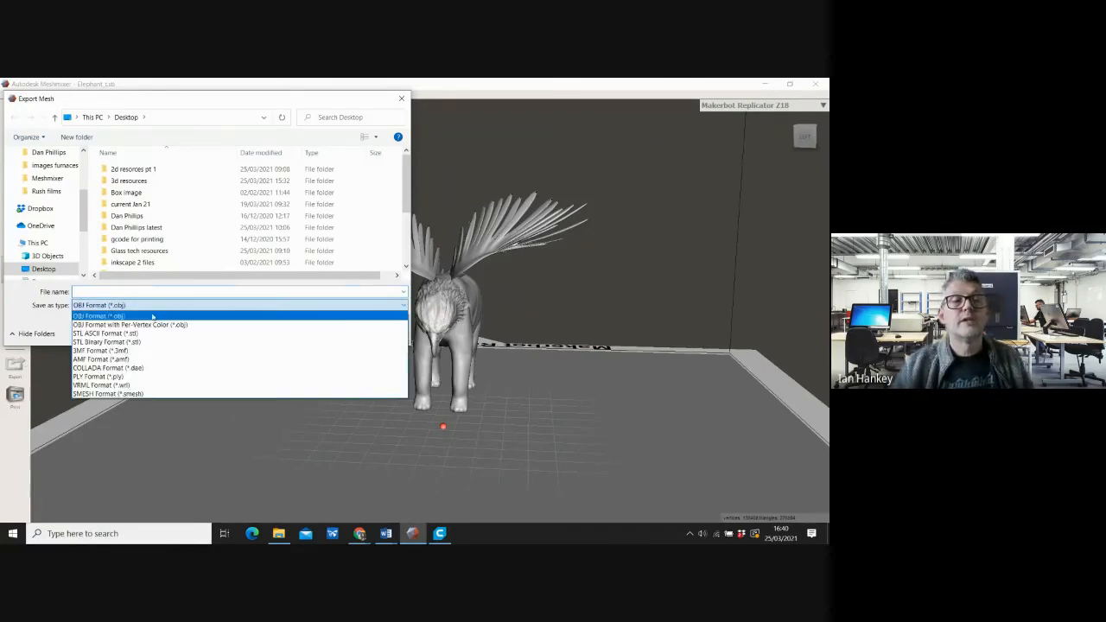
left_click(88, 308)
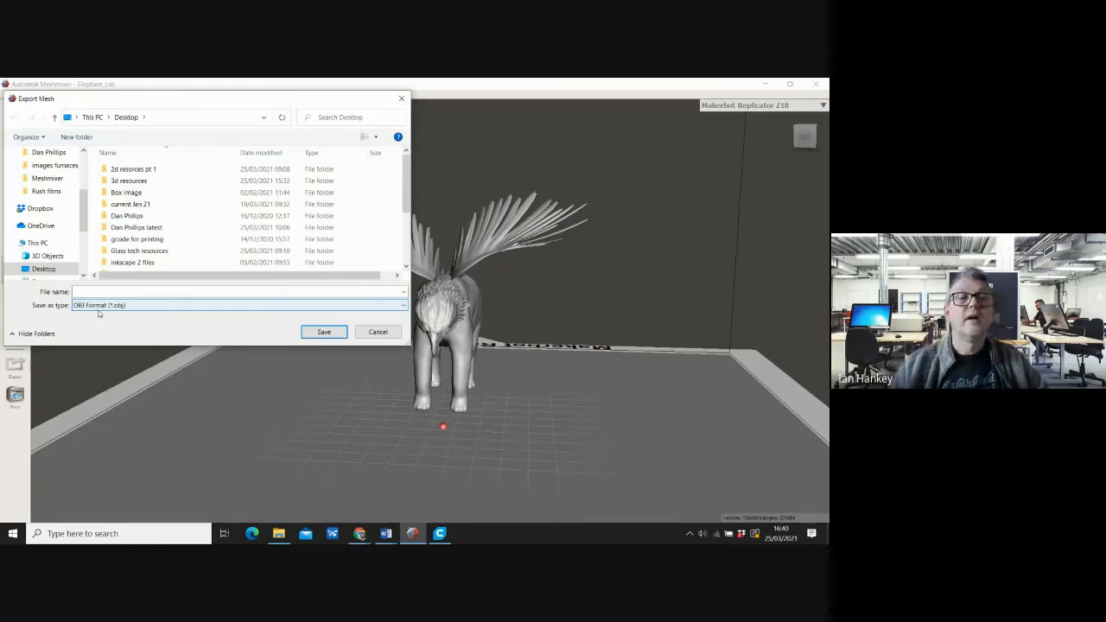
left_click(88, 291)
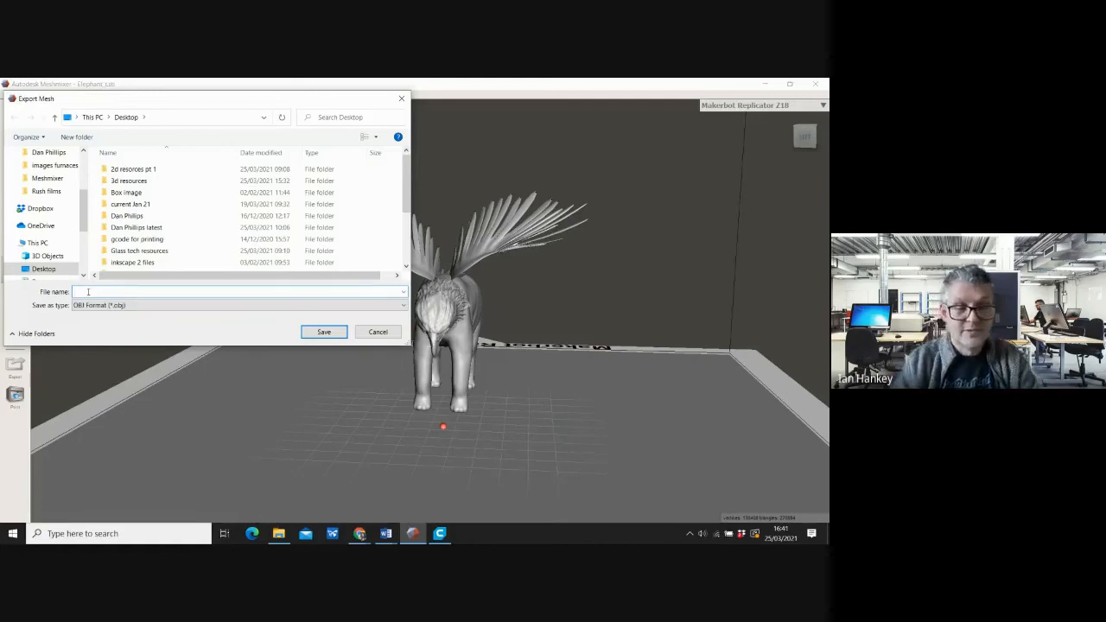
type("eagle")
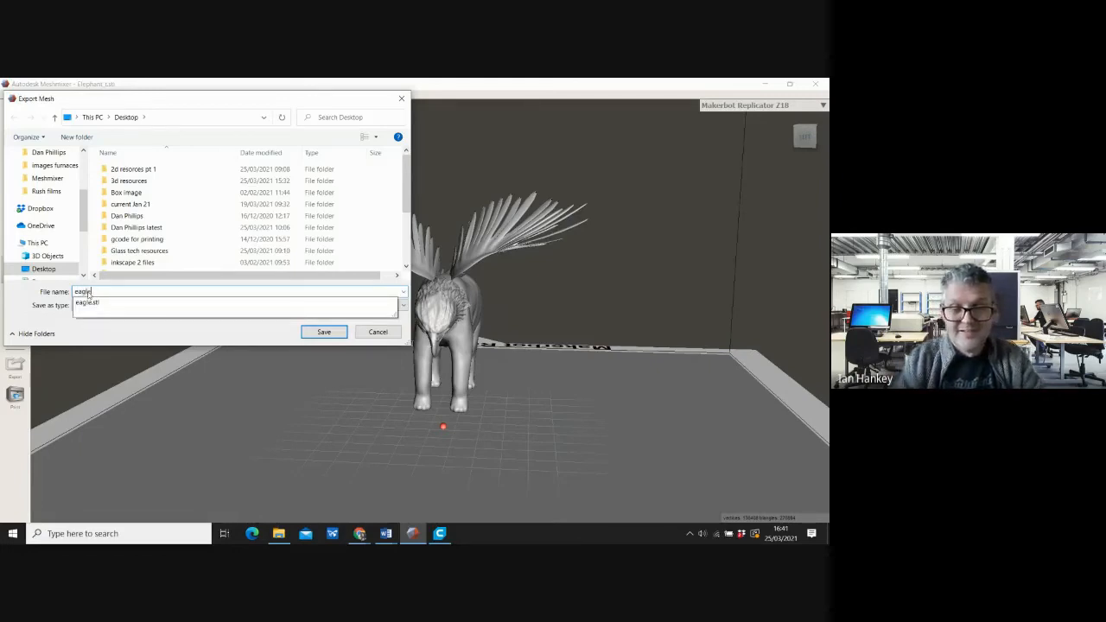
type(".obant")
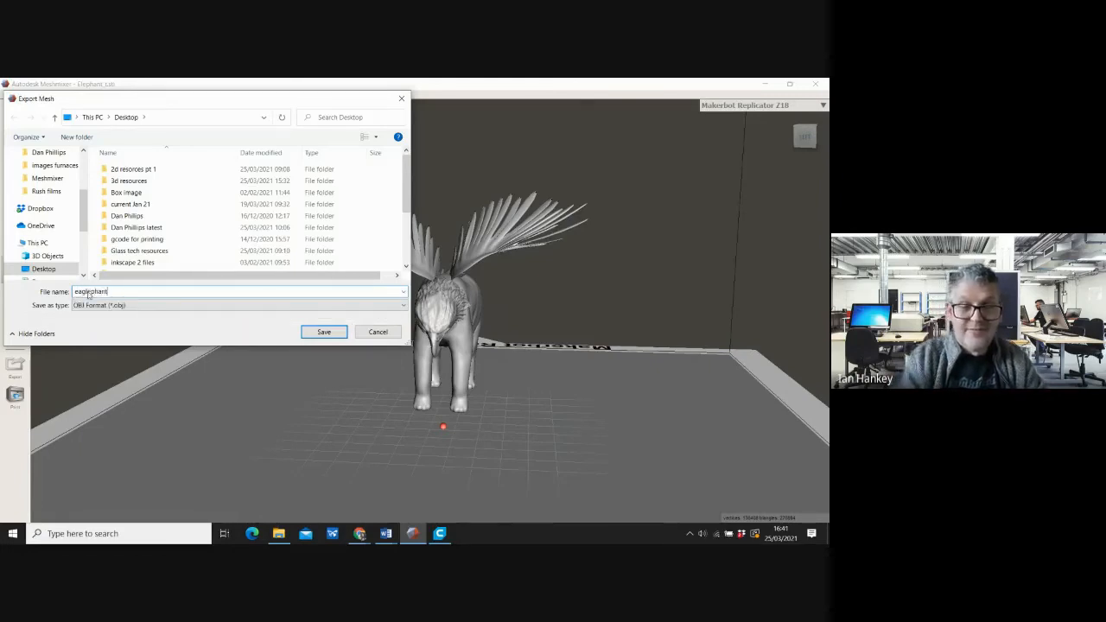
type("2")
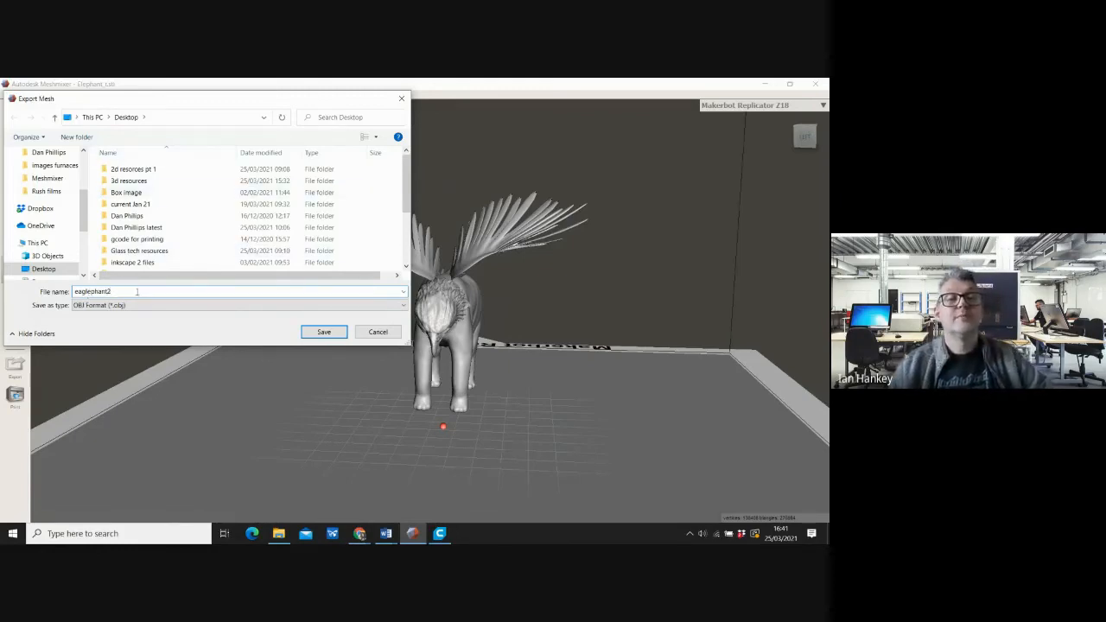
left_click(321, 333)
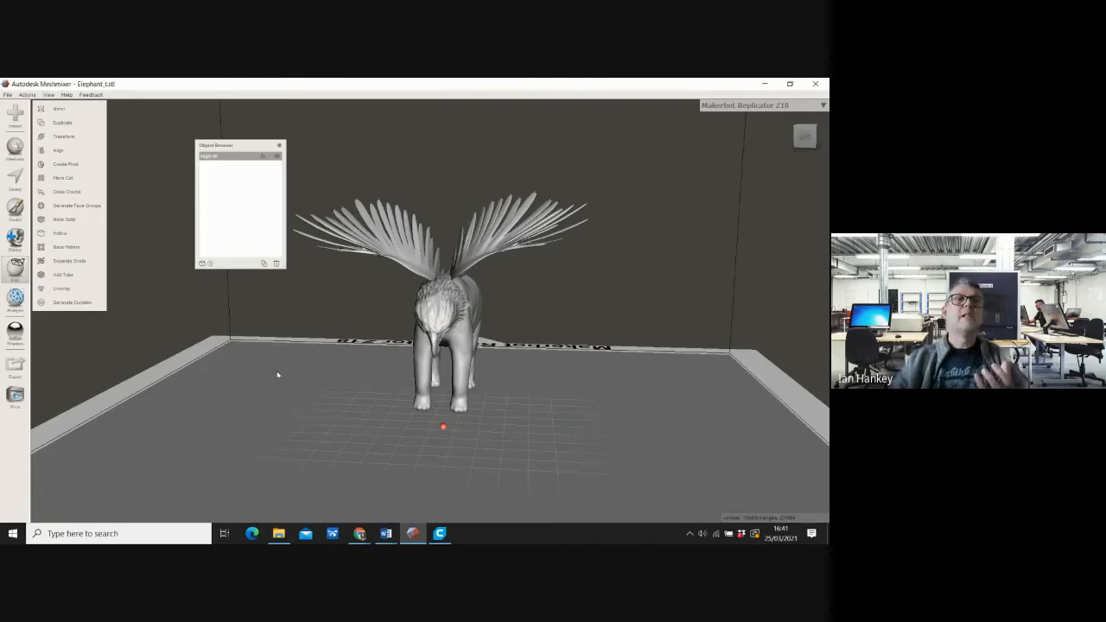
Save the combined model to the Desktop as Eaglephant in Meshmixer format and close Meshmixer to return to Ultimaker Cura
left_click(7, 95)
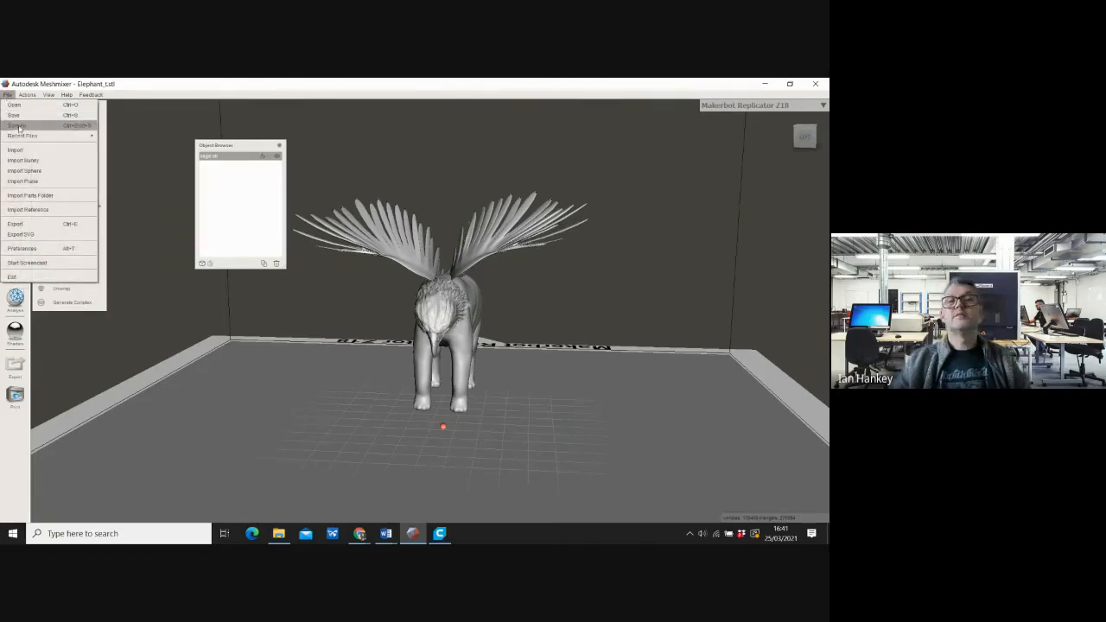
left_click(17, 125)
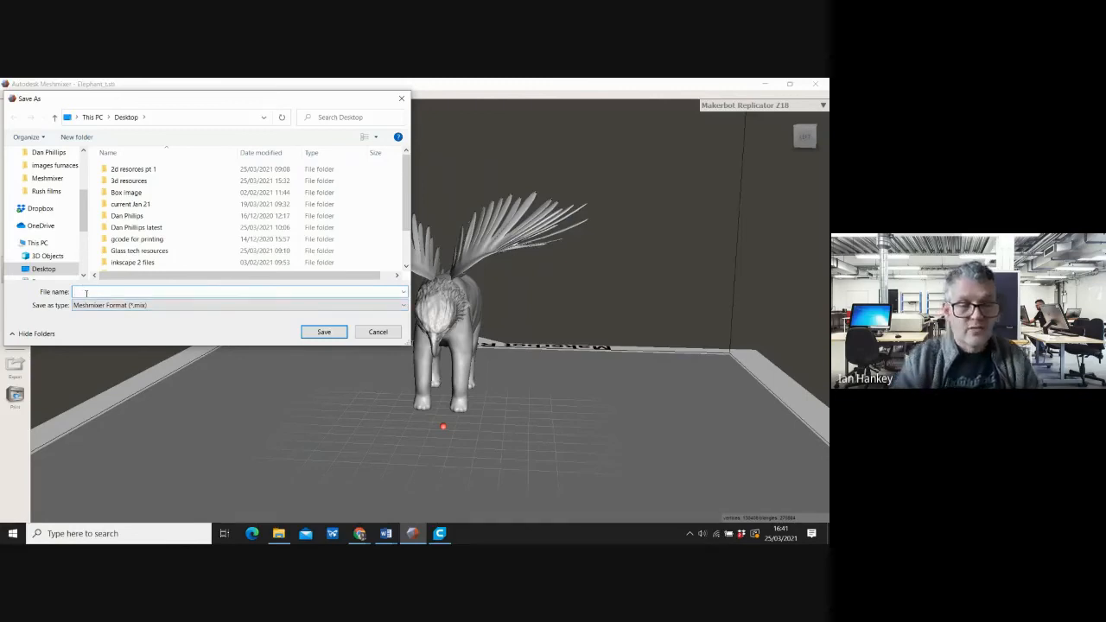
type("Ea")
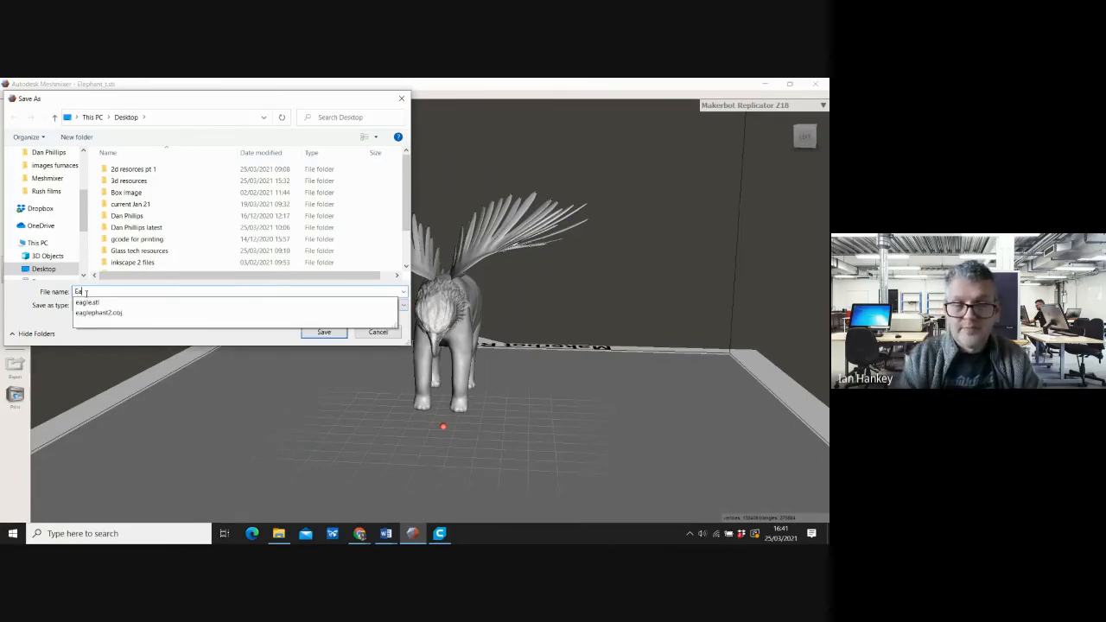
type("glephant")
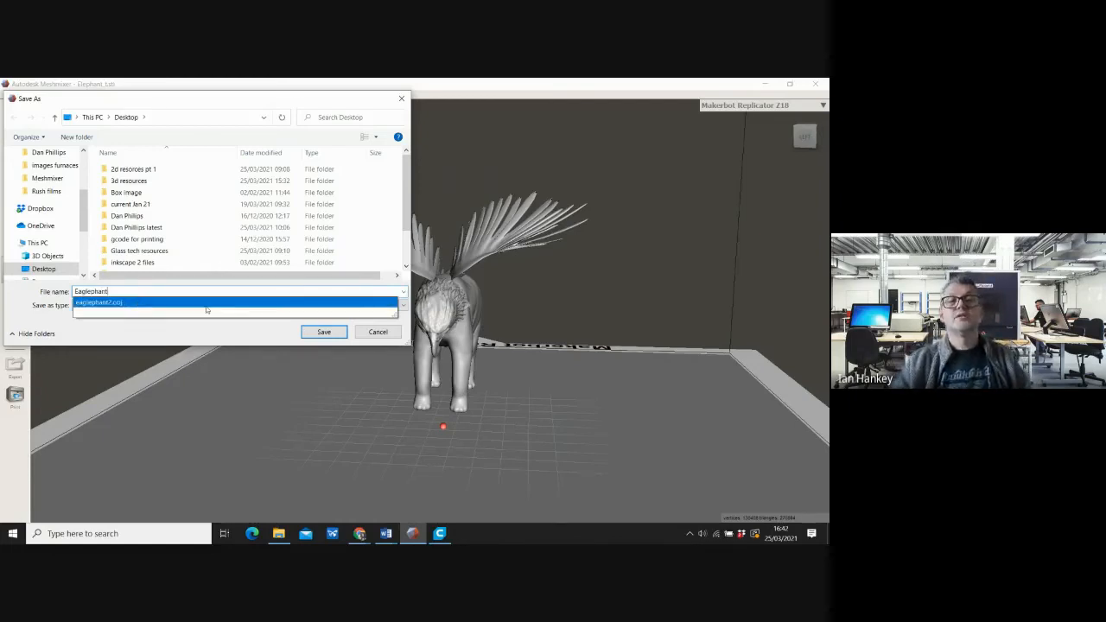
left_click(323, 333)
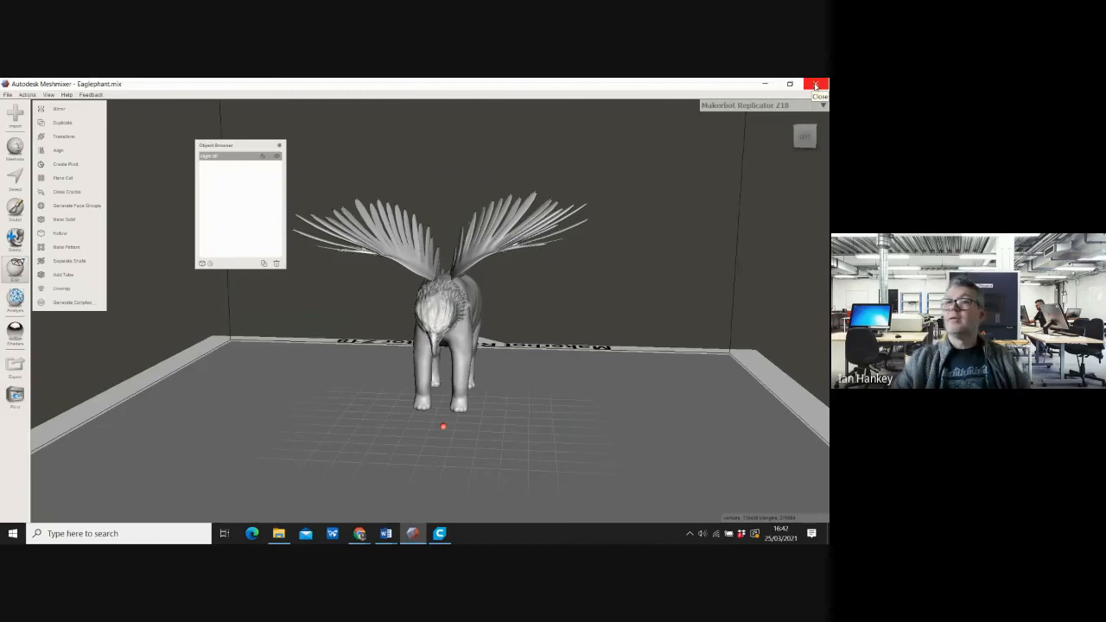
left_click(816, 86)
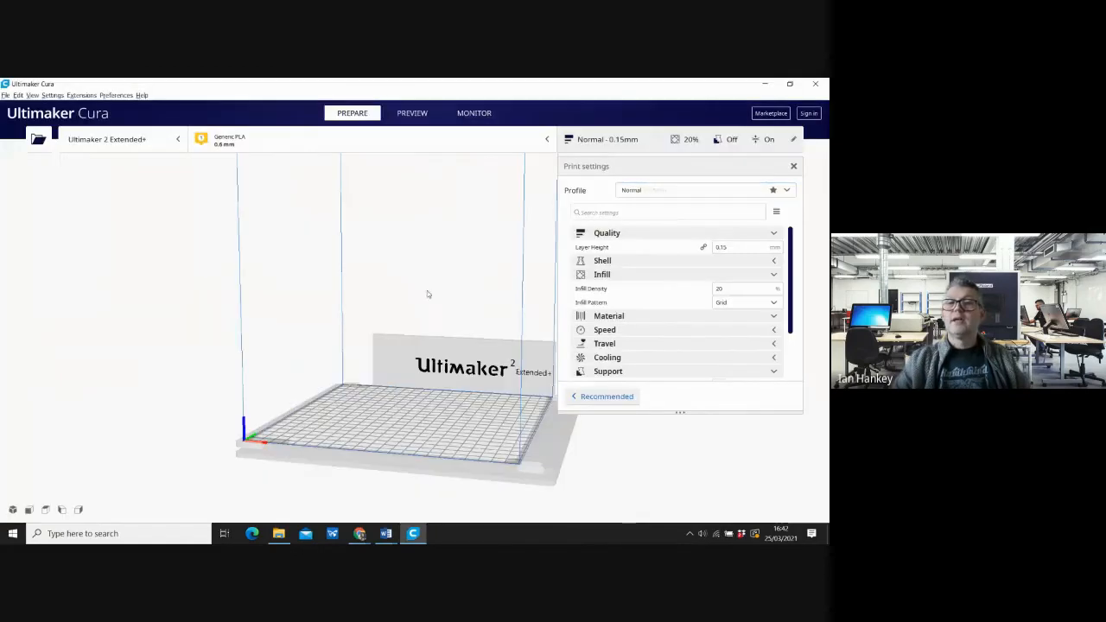
Load the eaglephant2 3D object from the Desktop onto the build plate
mouse_move(308, 307)
right_mouse_down()
mouse_move(455, 306)
mouse_move(437, 331)
mouse_move(266, 319)
mouse_move(293, 313)
right_mouse_up()
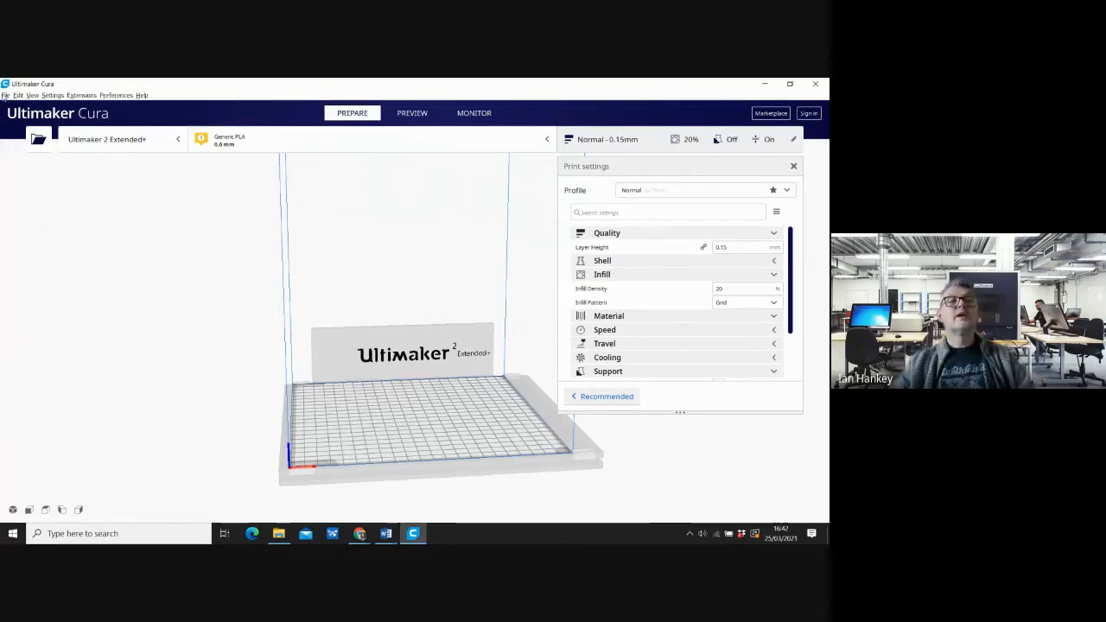
left_click(5, 95)
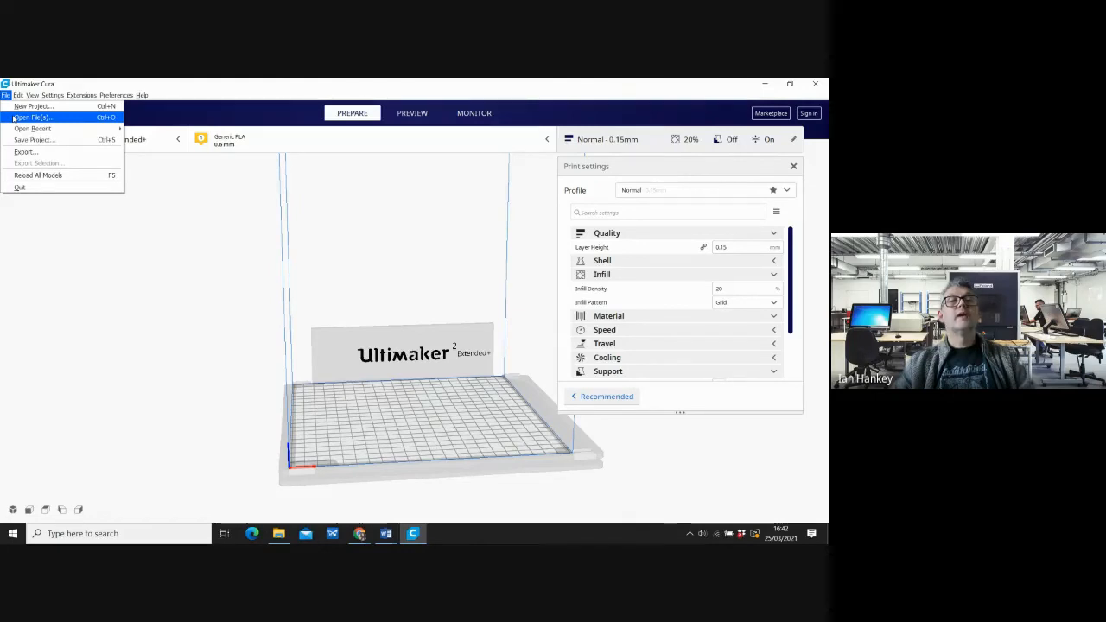
left_click(13, 118)
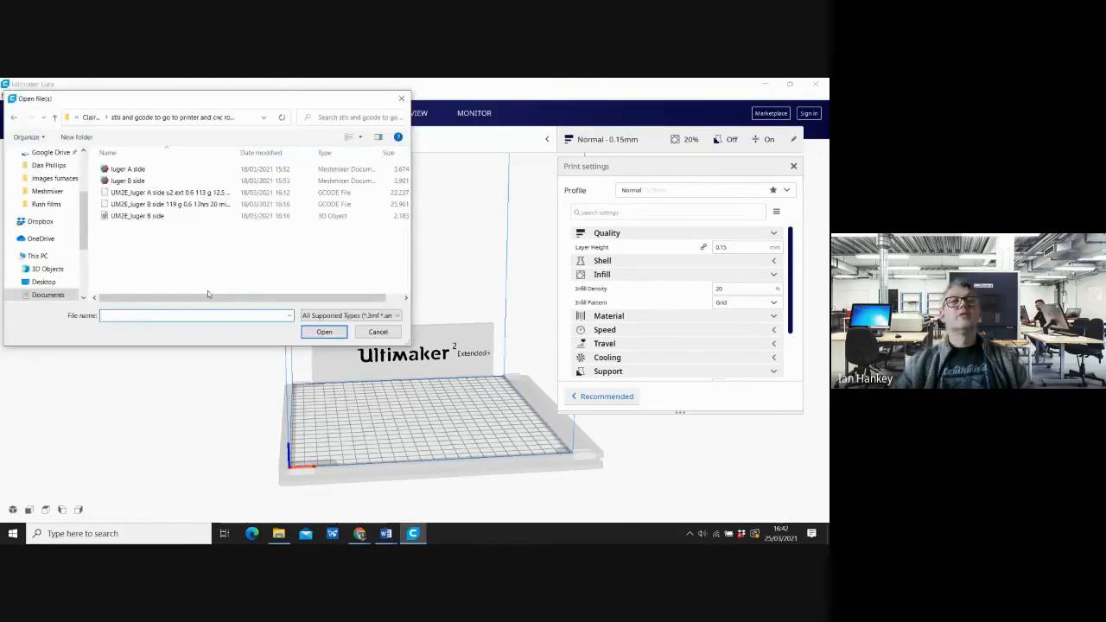
left_click(42, 283)
left_click_drag(408, 180, 409, 231)
left_click(129, 210)
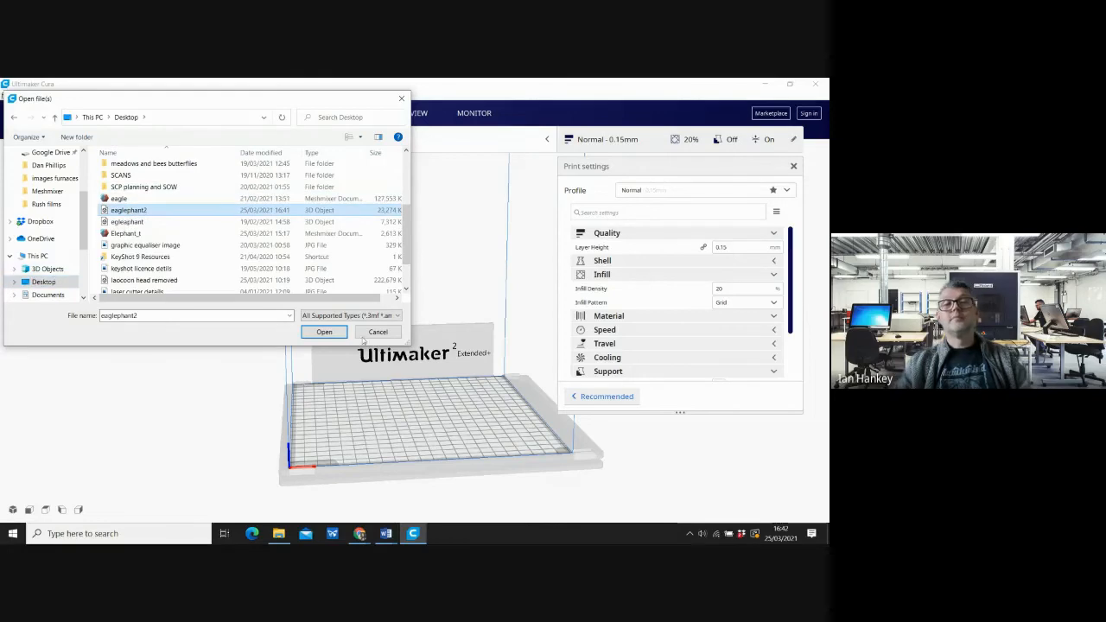
left_click(324, 332)
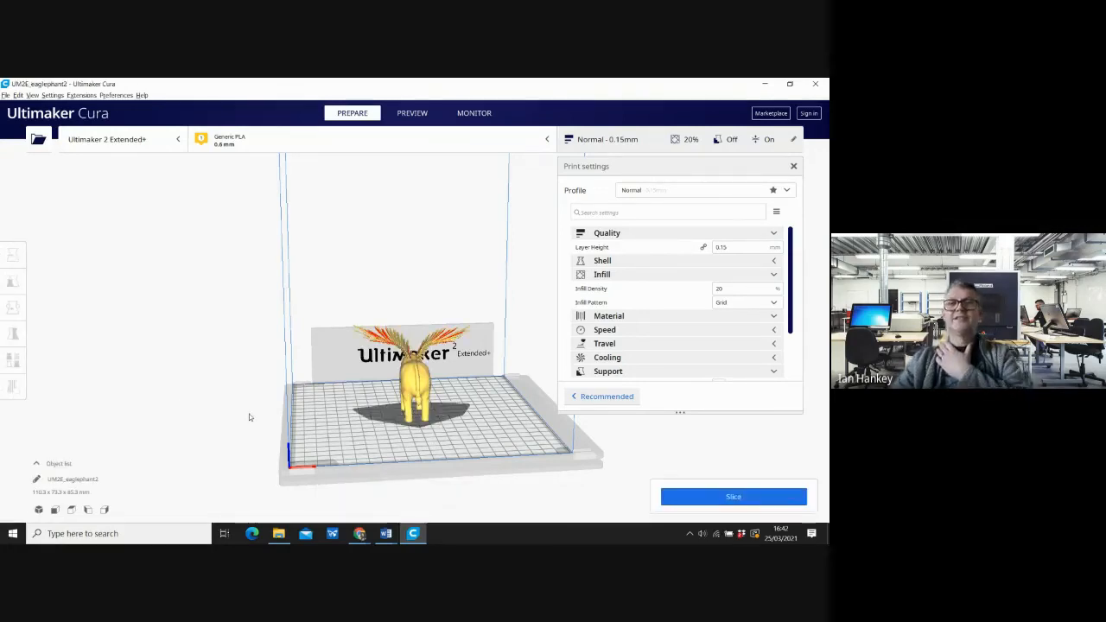
Scale the winged elephant model uniformly to 150%
right_click_drag(205, 400, 279, 424)
left_click(401, 379)
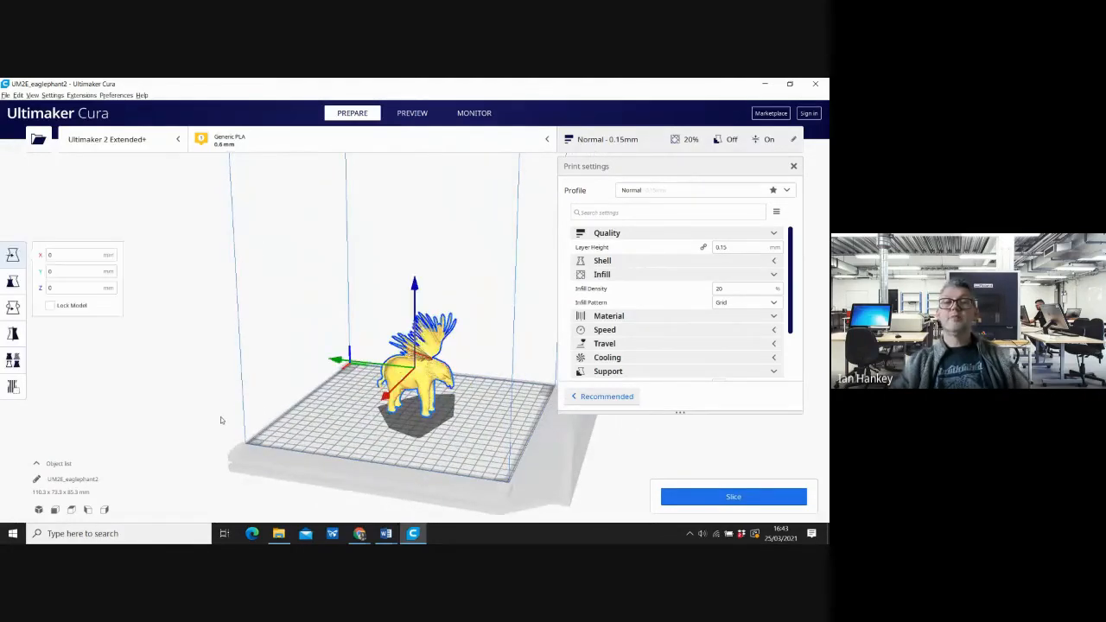
right_click_drag(464, 426, 362, 399)
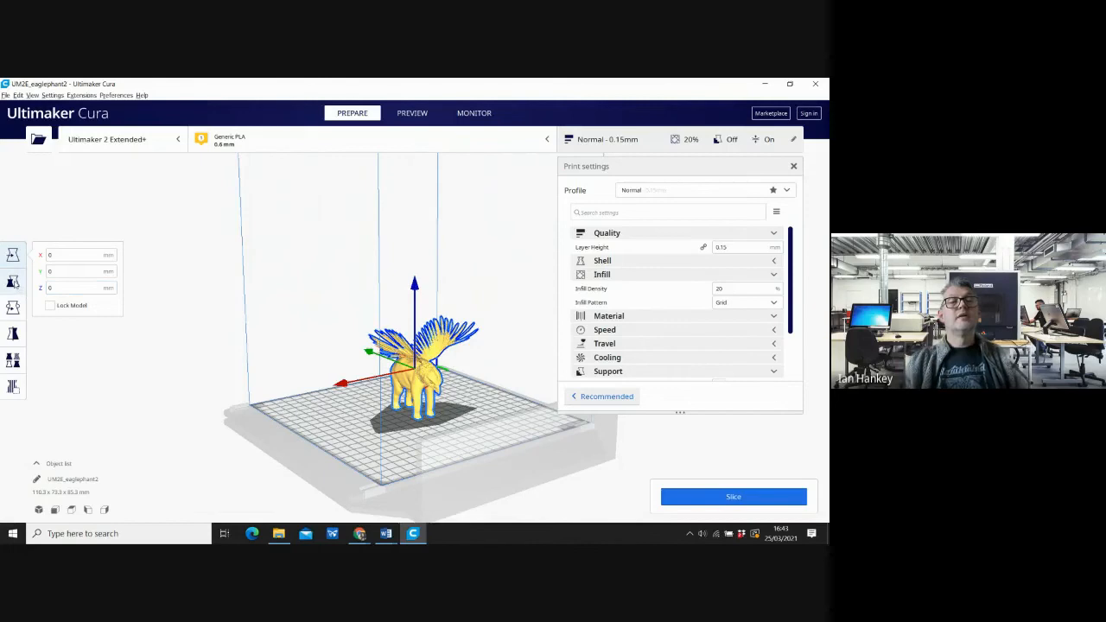
left_click(12, 283)
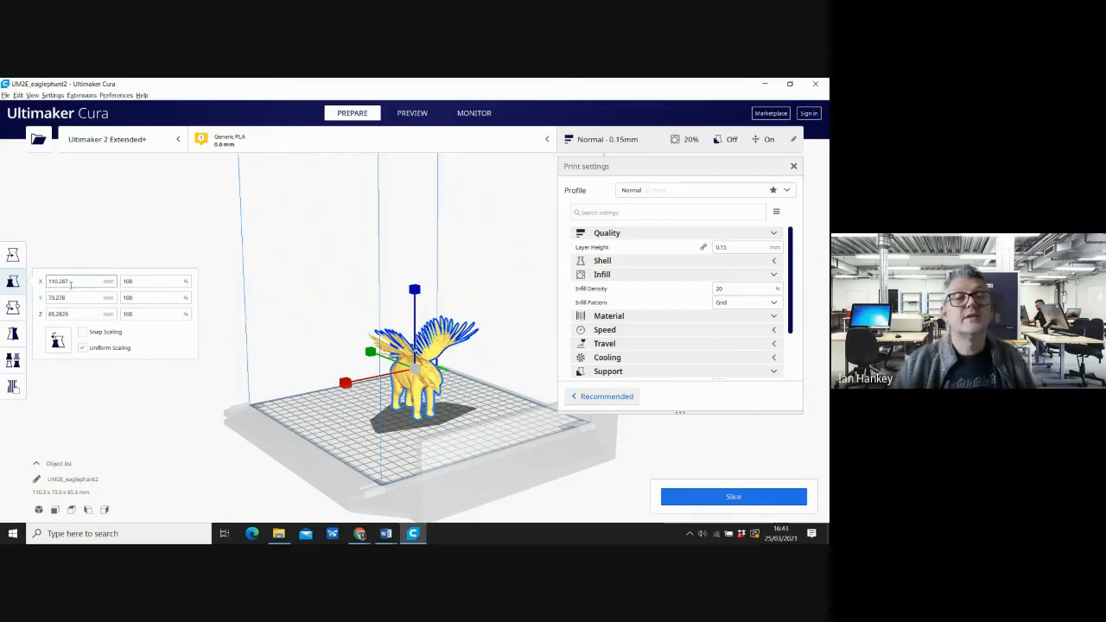
double_click(137, 281)
type("150")
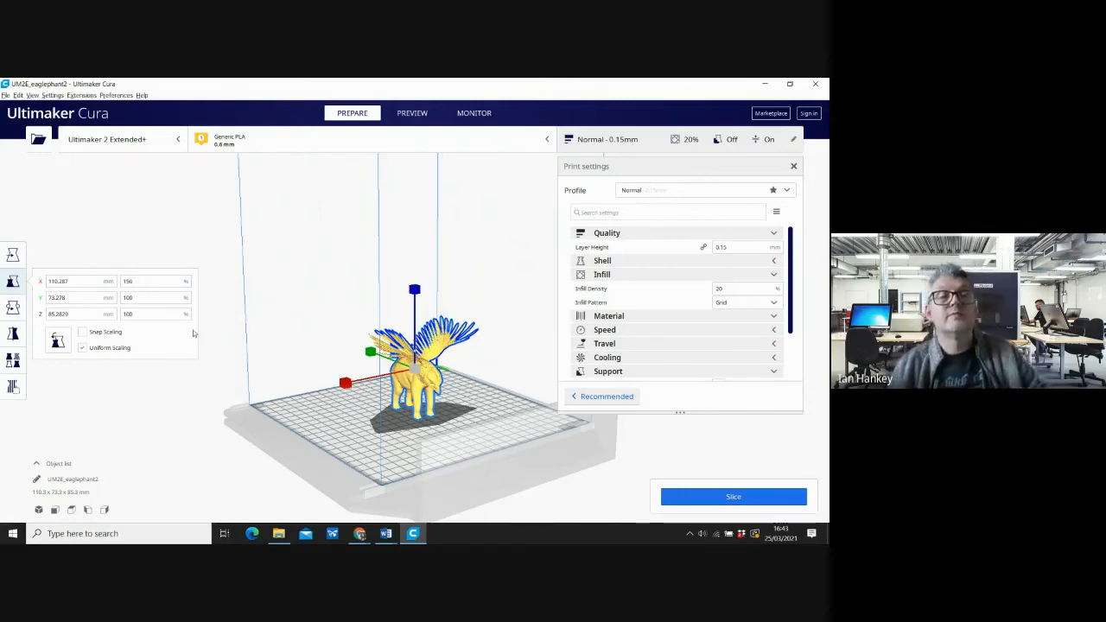
left_click(219, 353)
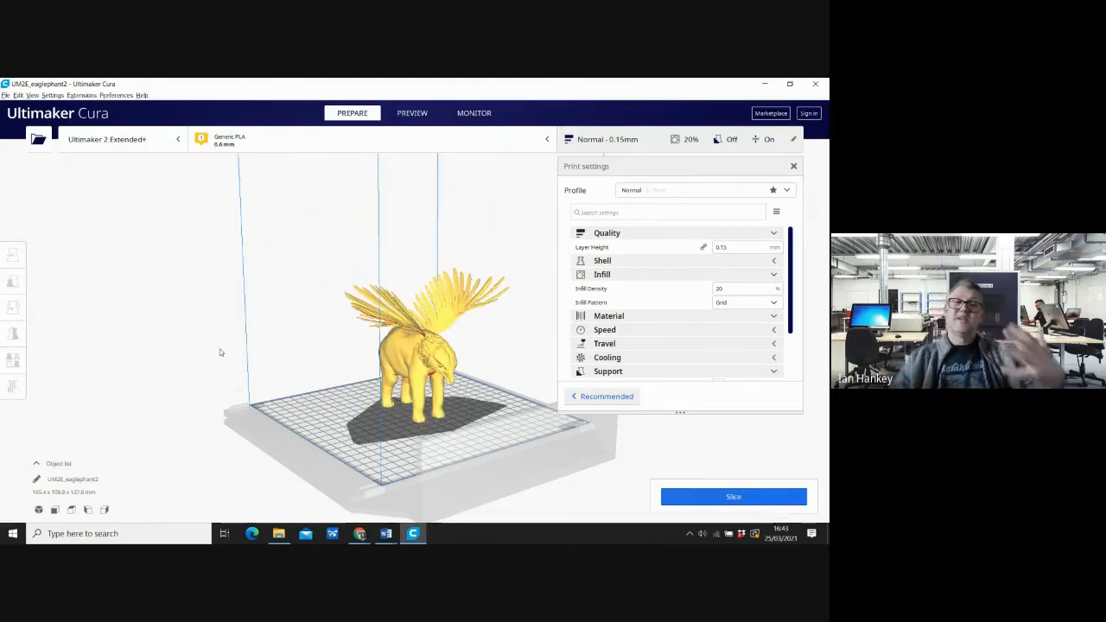
Rotate the model about its vertical axis so the eagle head faces the front of the build plate
right_click_drag(431, 403, 268, 476)
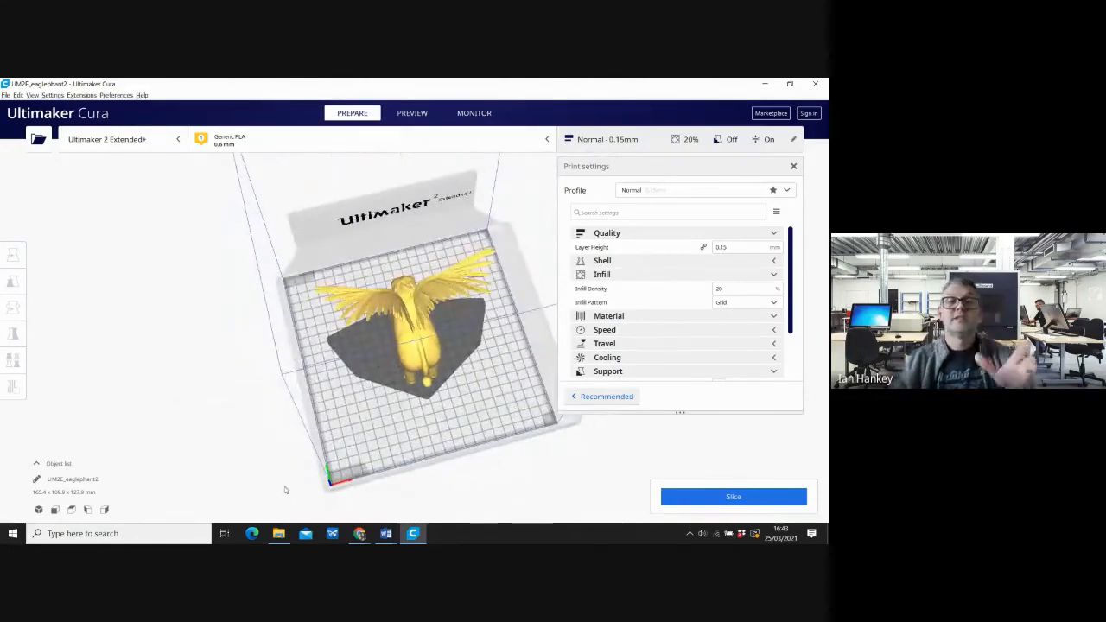
left_click(404, 338)
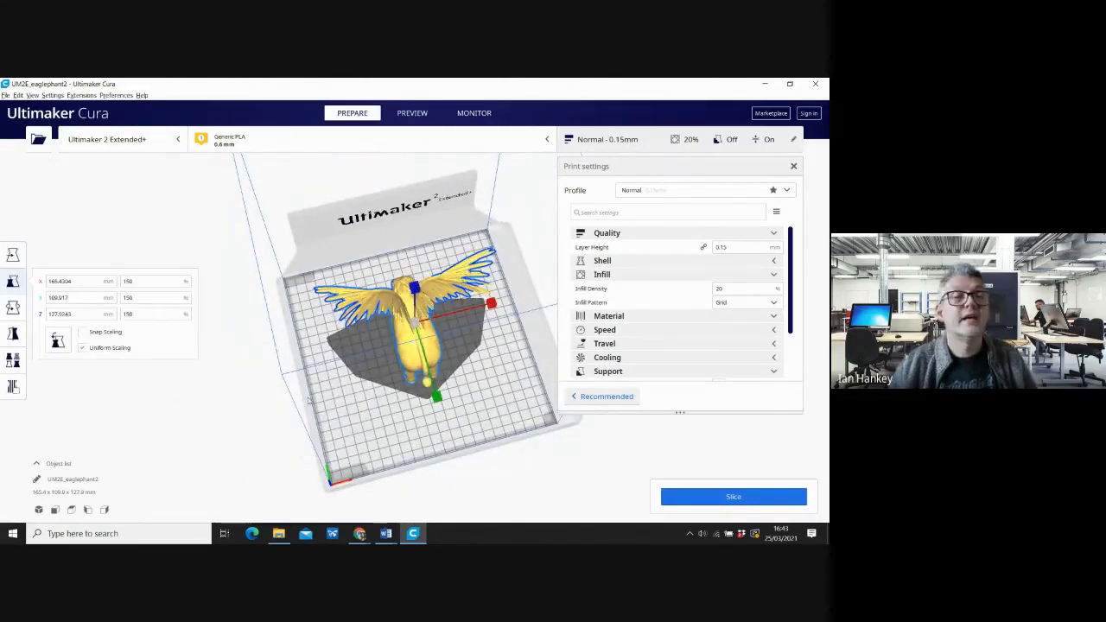
left_click(13, 308)
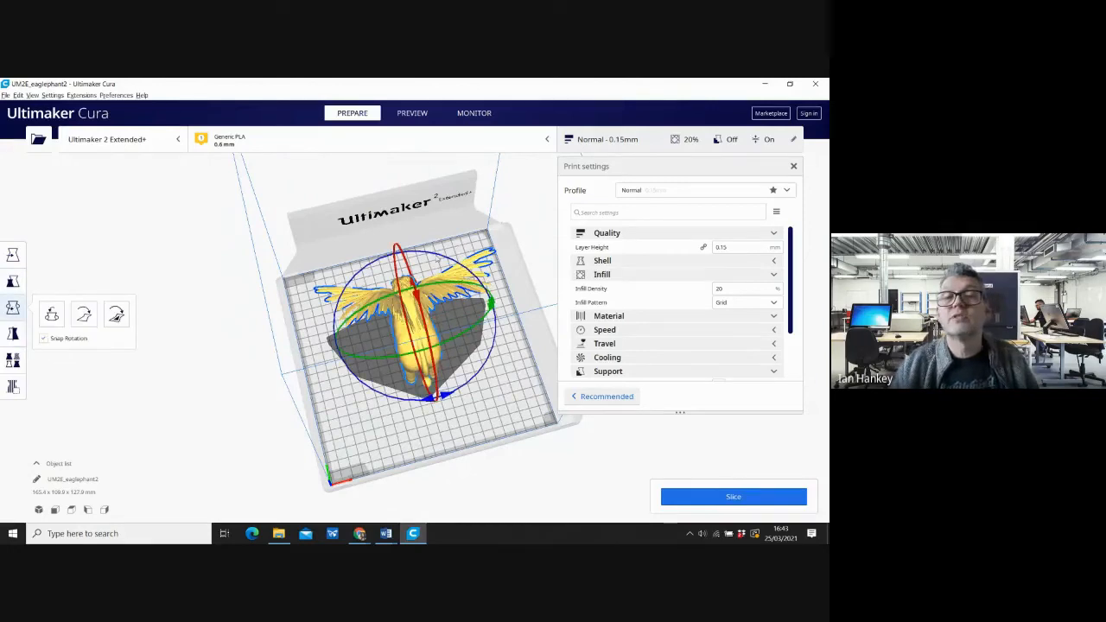
right_click_drag(250, 402, 263, 359)
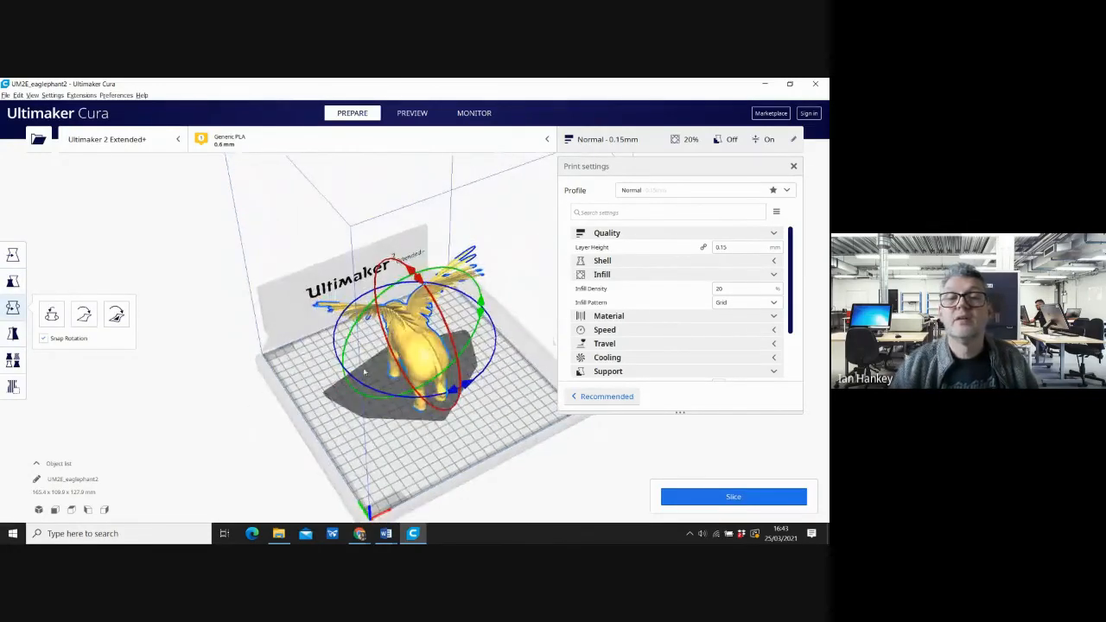
left_click_drag(488, 371, 363, 374)
left_click(265, 429)
right_click_drag(469, 458, 548, 319)
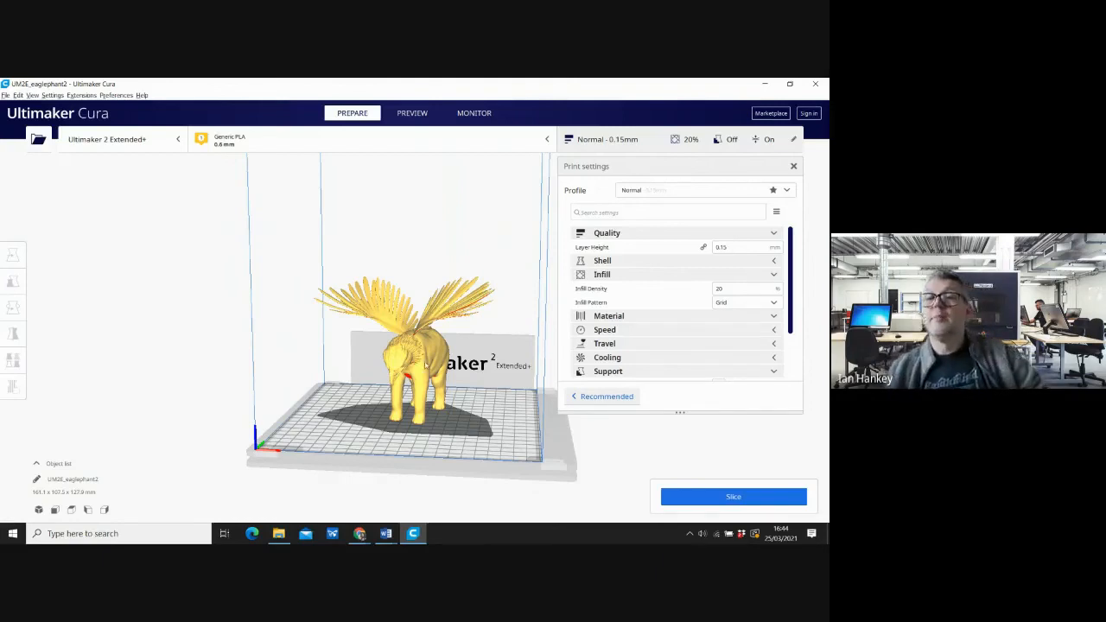
Try enabling Generate Support in the print settings and switch it back off
scroll(791, 269, "down", 1)
scroll(791, 270, "down", 2)
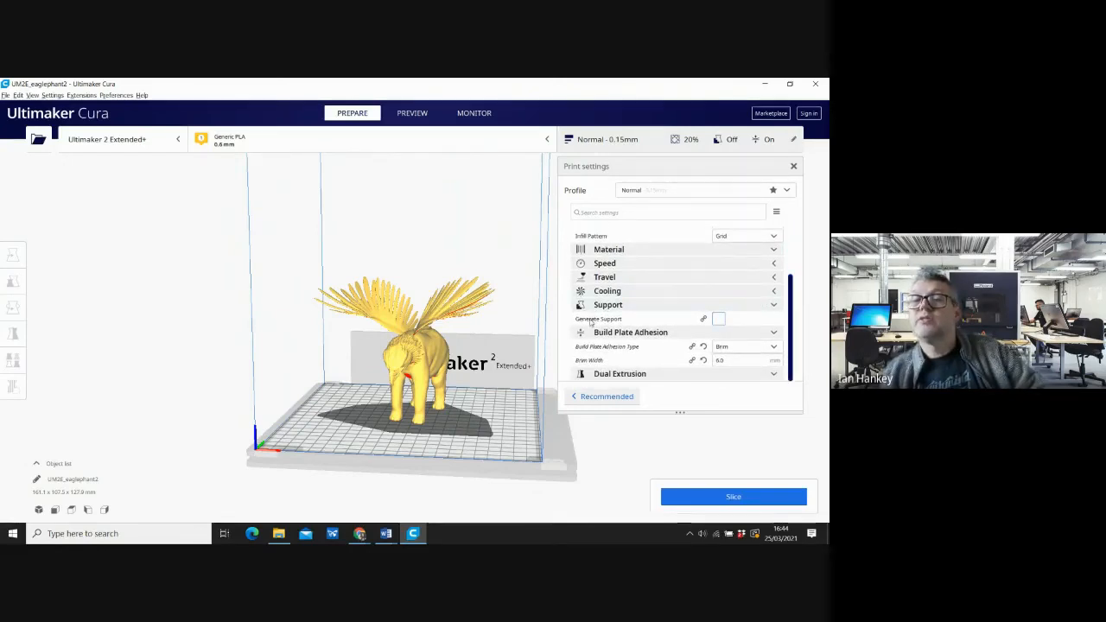
left_click(719, 319)
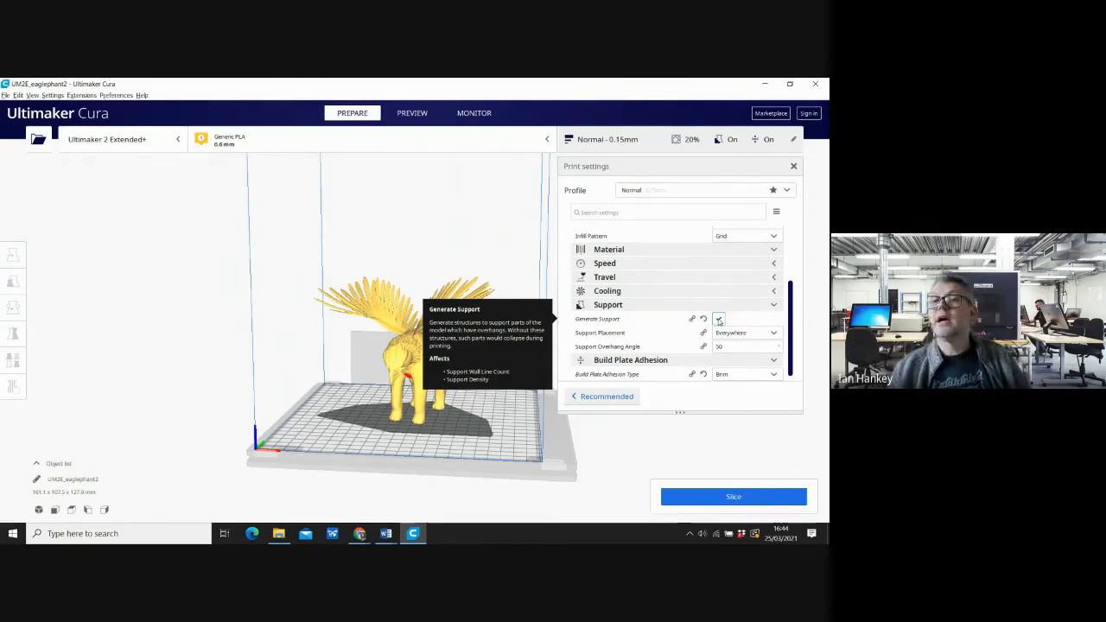
left_click(719, 320)
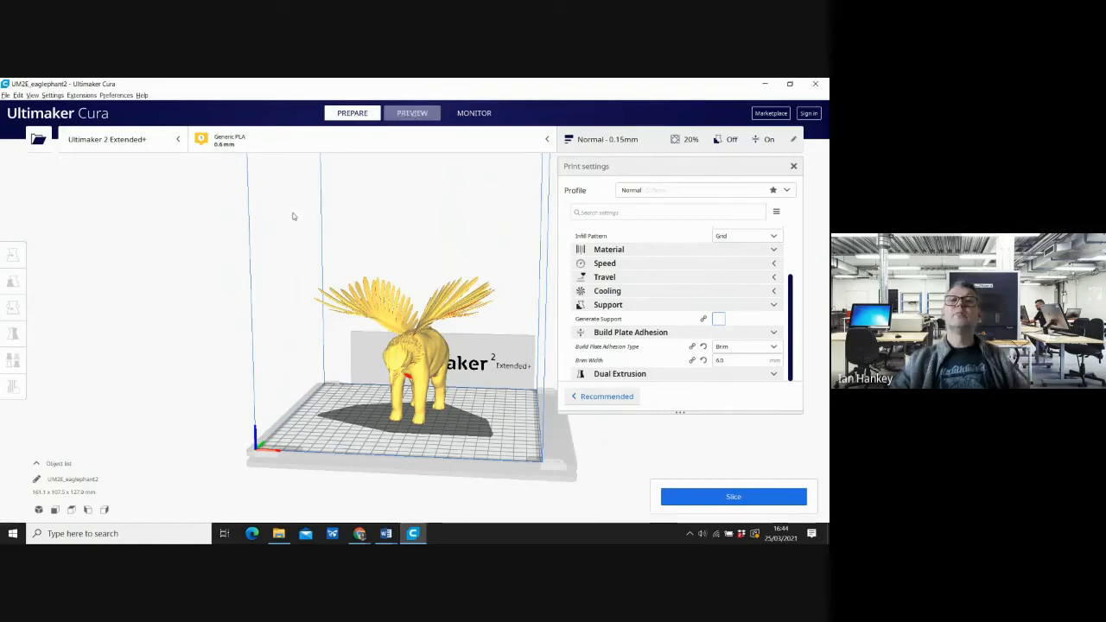
Slice the model without supports and inspect it up close in the layer preview
left_click(412, 114)
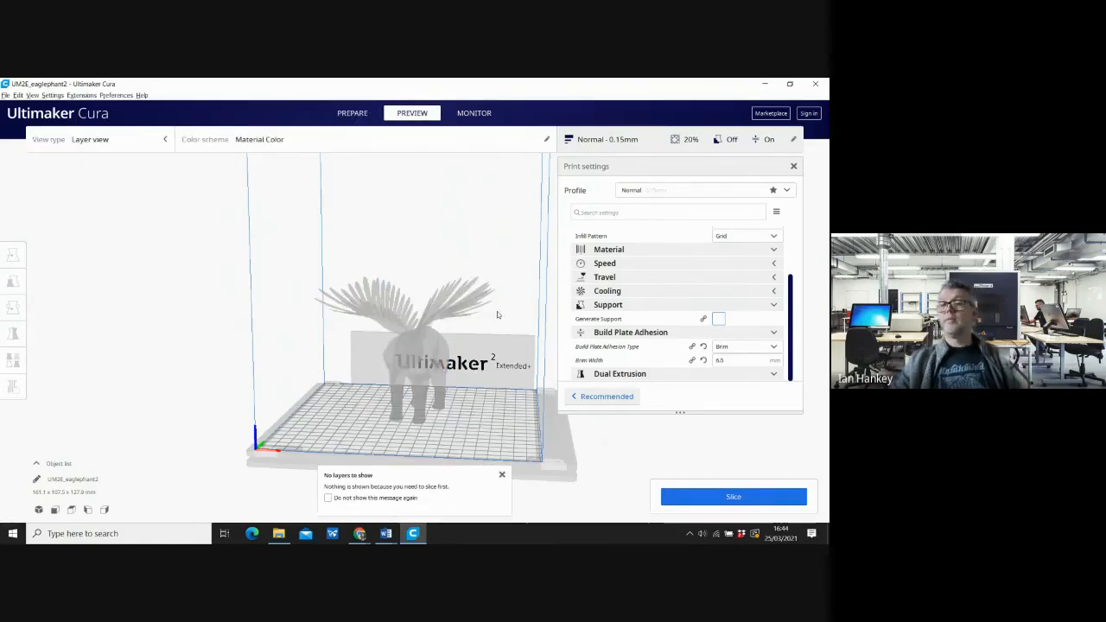
left_click(717, 497)
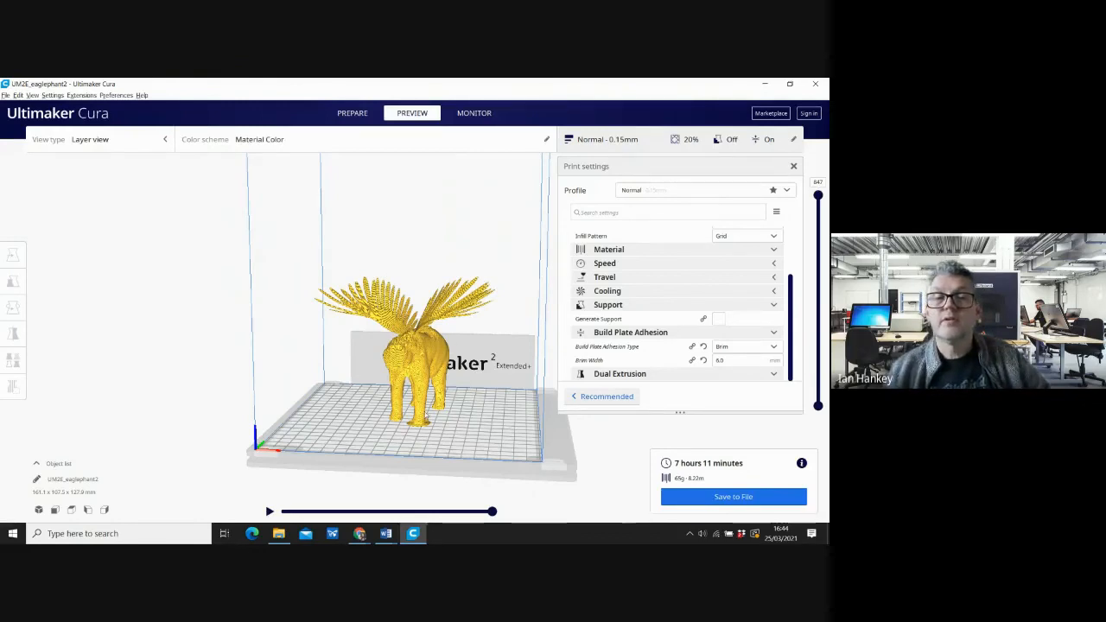
scroll(453, 398, "up", 4)
right_click_drag(385, 424, 329, 415)
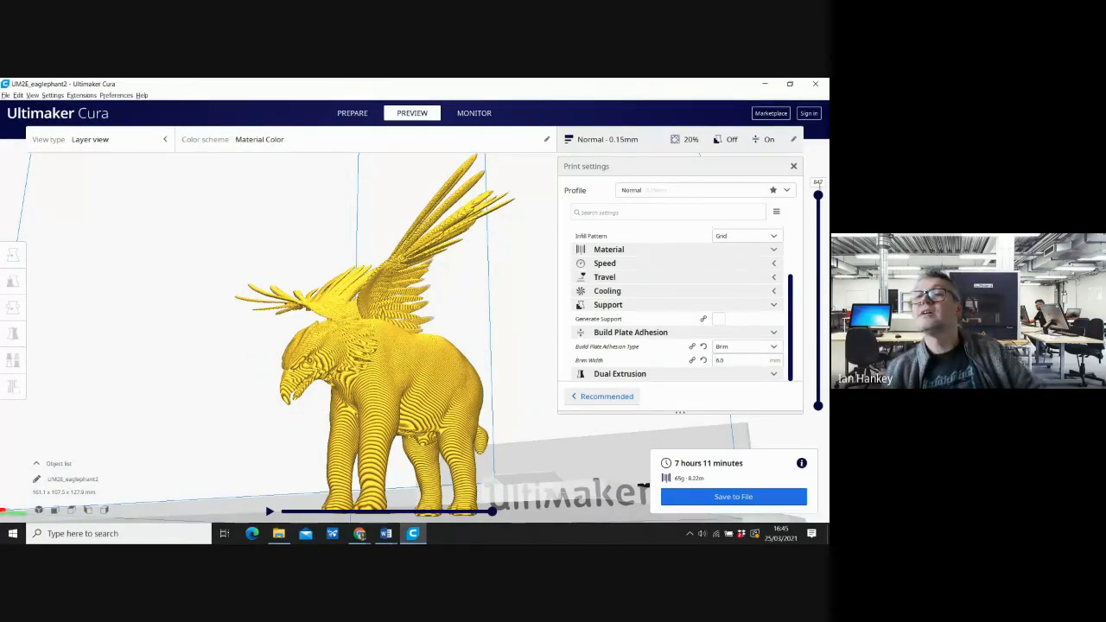
Lower the layer preview to layer 258 to examine the grid infill inside the legs and body, and check the infill settings
left_click_drag(820, 198, 812, 336)
right_click_drag(400, 239, 380, 442)
right_click_drag(364, 383, 364, 375)
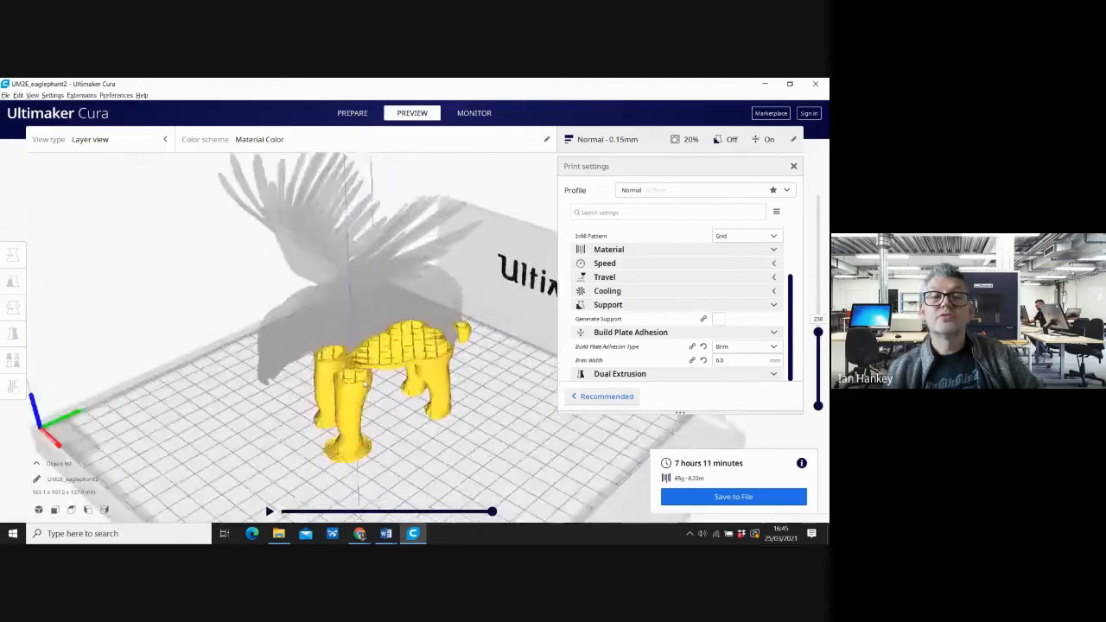
scroll(364, 376, "up", 3)
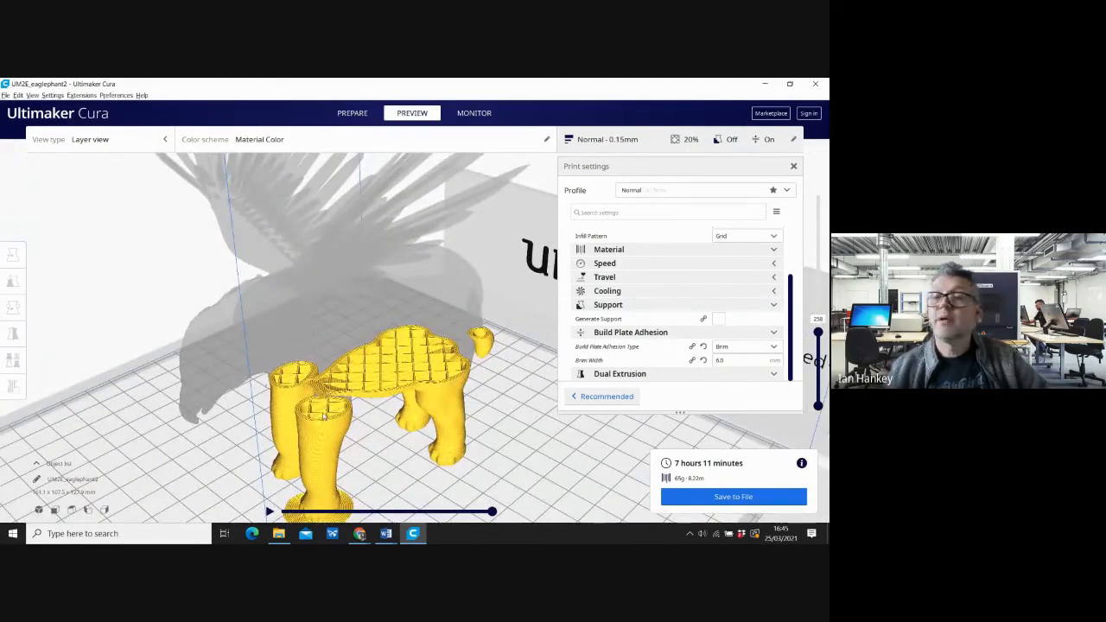
scroll(793, 310, "up", 3)
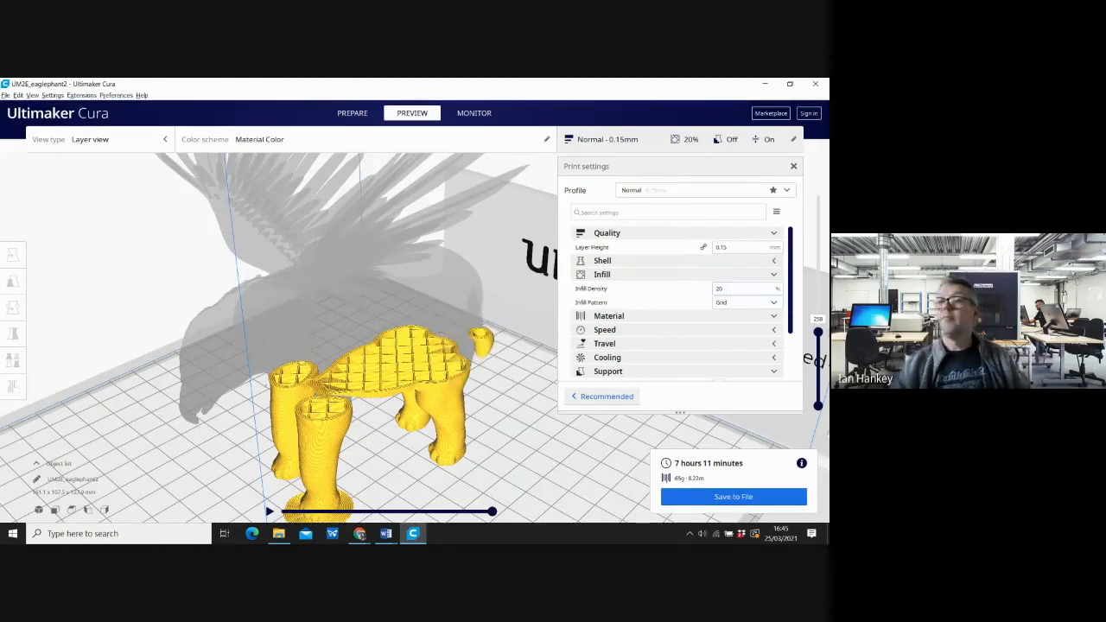
Lower the layer preview to the first layers to examine the brim under the feet, and raise it to layer 432 to examine the body infill
left_click_drag(818, 332, 818, 396)
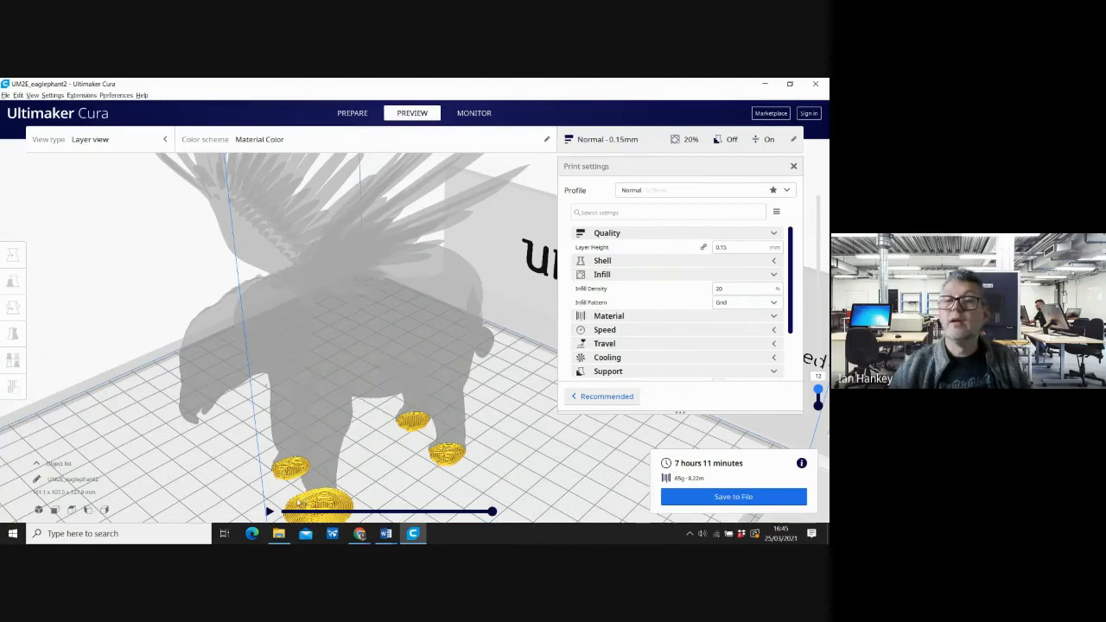
right_click_drag(407, 478, 316, 449)
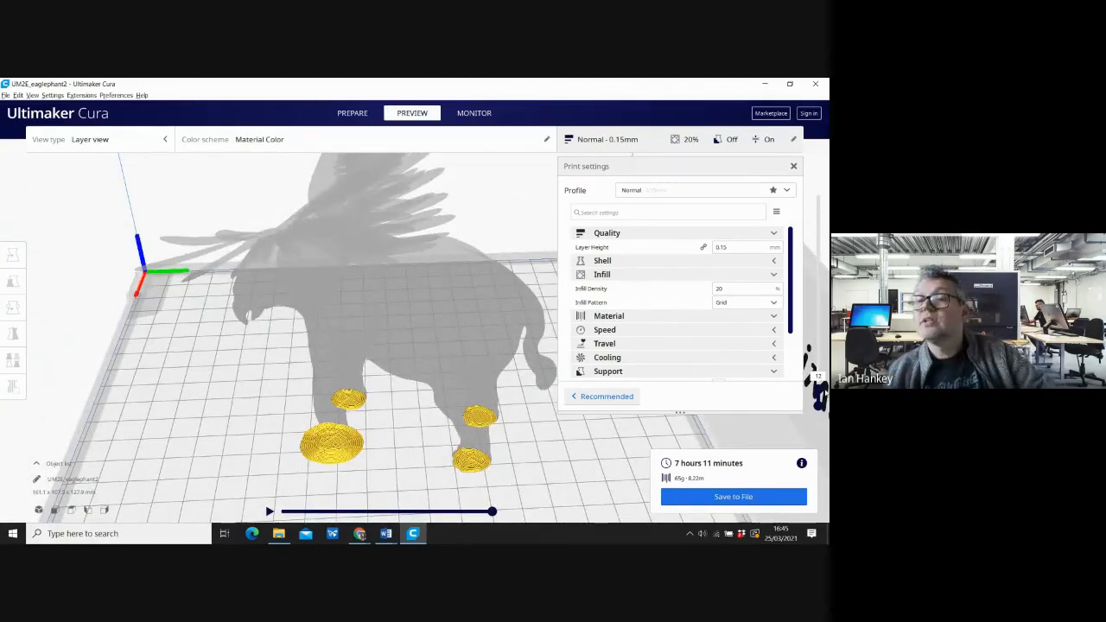
left_click_drag(819, 388, 819, 393)
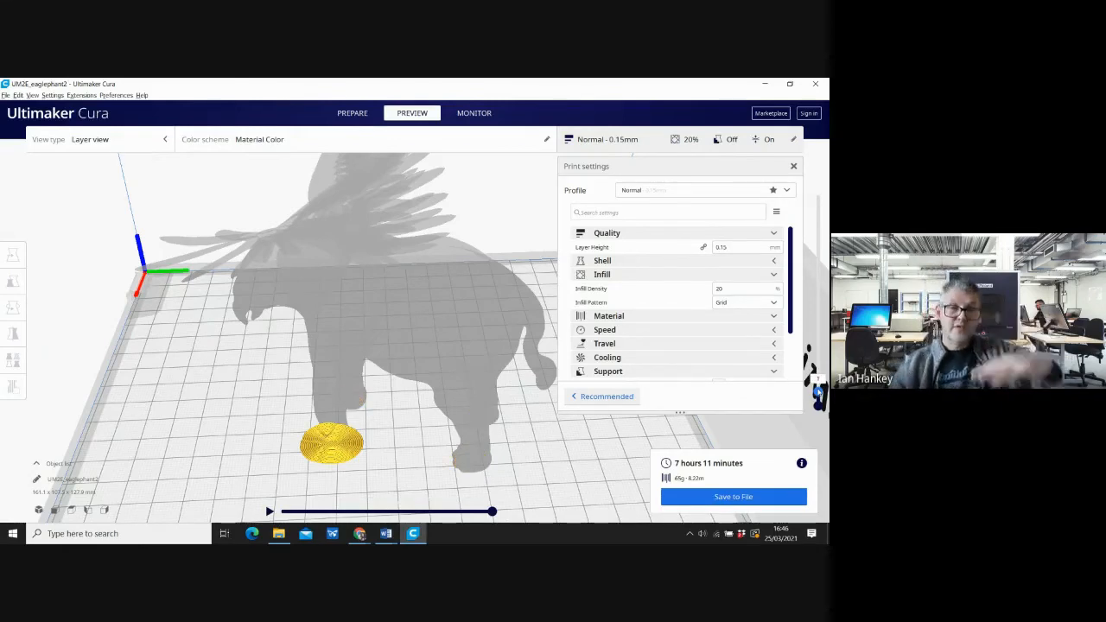
left_click_drag(820, 391, 819, 395)
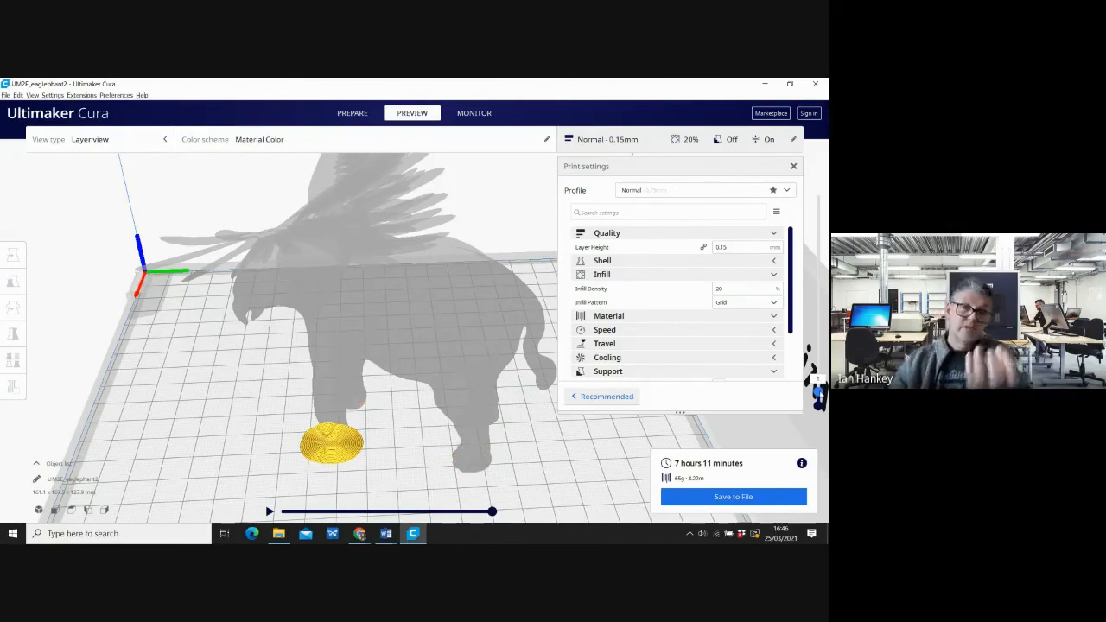
left_click_drag(819, 392, 824, 287)
right_click_drag(445, 328, 813, 326)
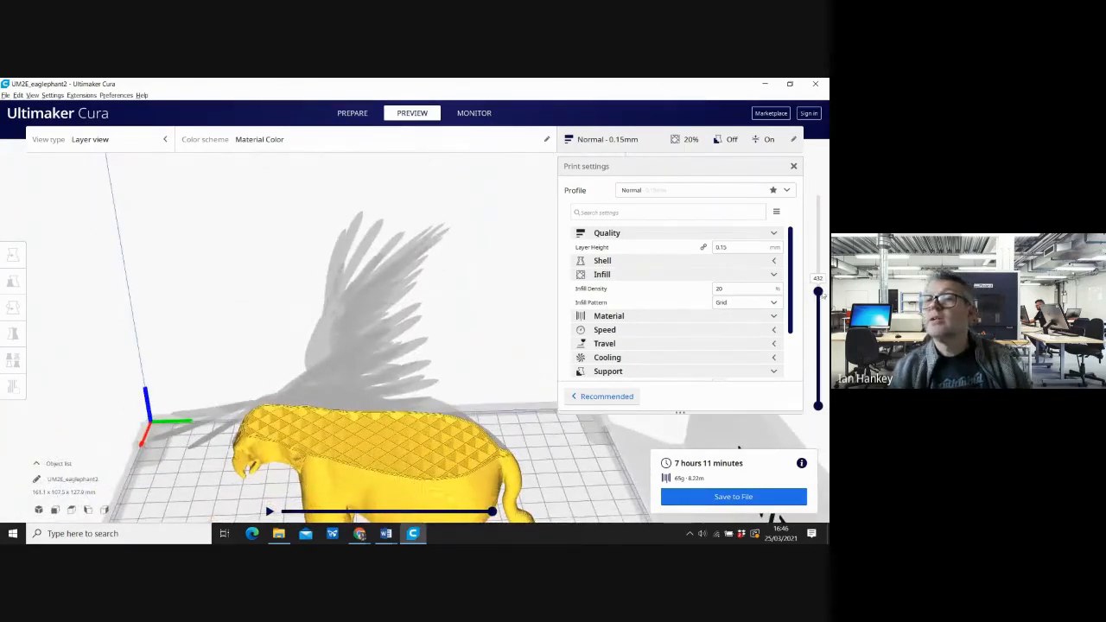
Raise the layer preview to layer 538 and examine the toolpaths on the elephant's back and head up close
left_click_drag(818, 290, 817, 266)
right_click_drag(455, 338, 371, 387)
scroll(402, 283, "up", 5)
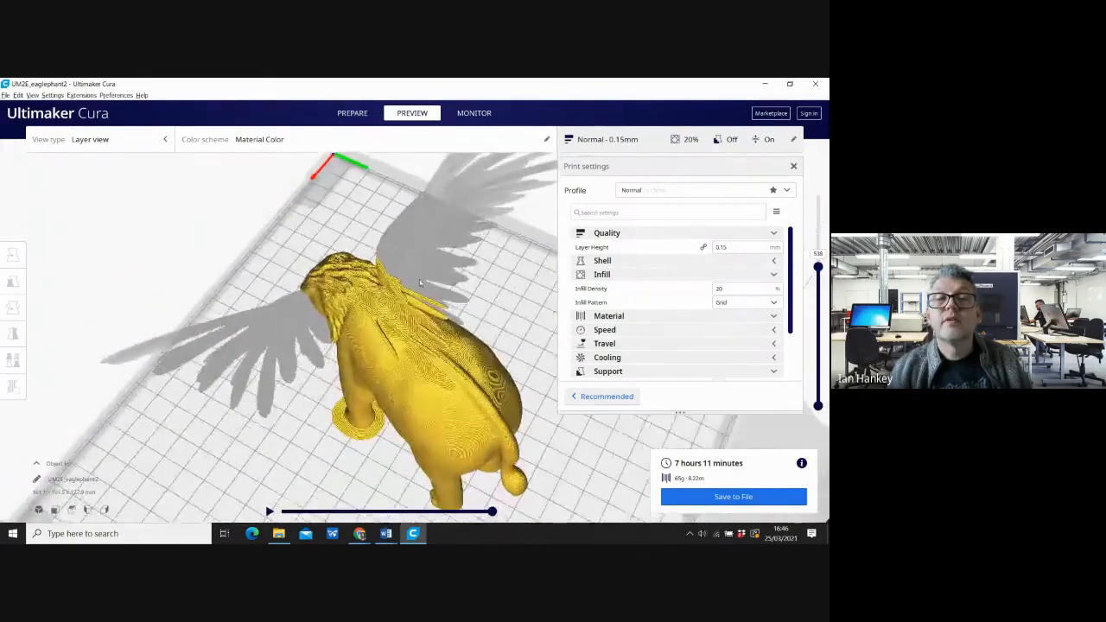
right_click_drag(402, 282, 318, 195)
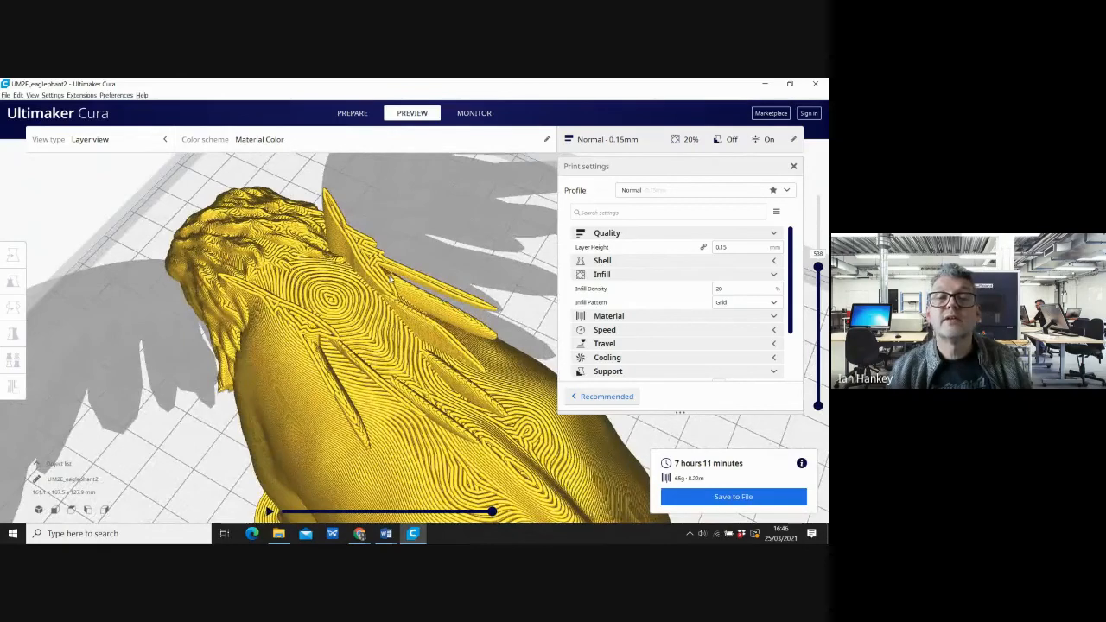
Raise the layer preview to layer 711 to examine the wing feathers, and bring it up to layer 847 for the complete model
left_click_drag(818, 268, 817, 226)
scroll(188, 399, "down", 10)
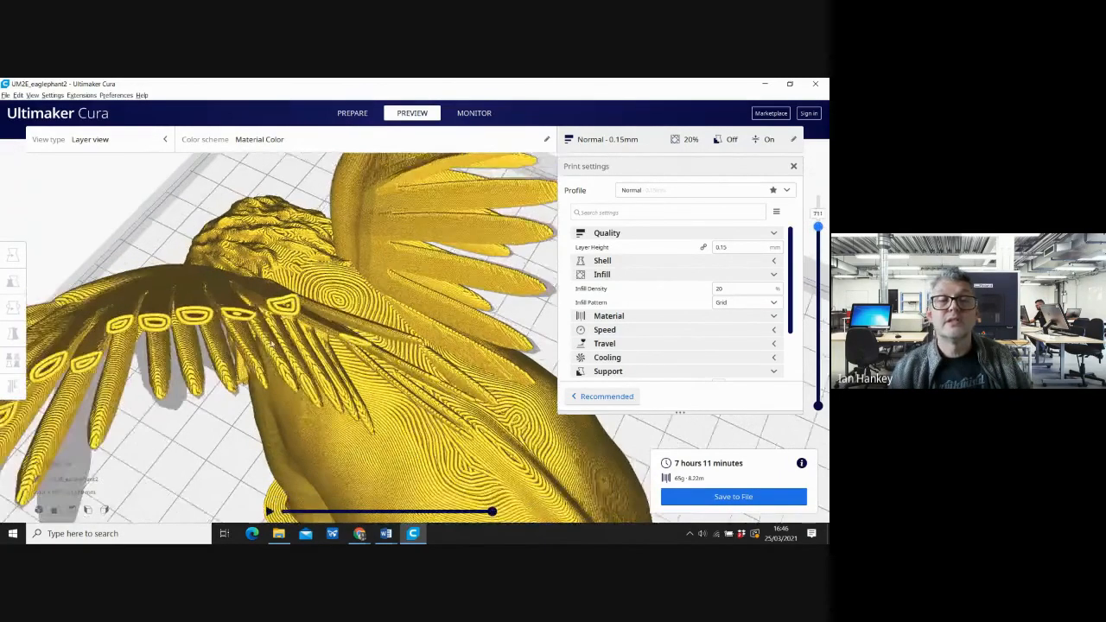
right_click_drag(368, 380, 475, 349)
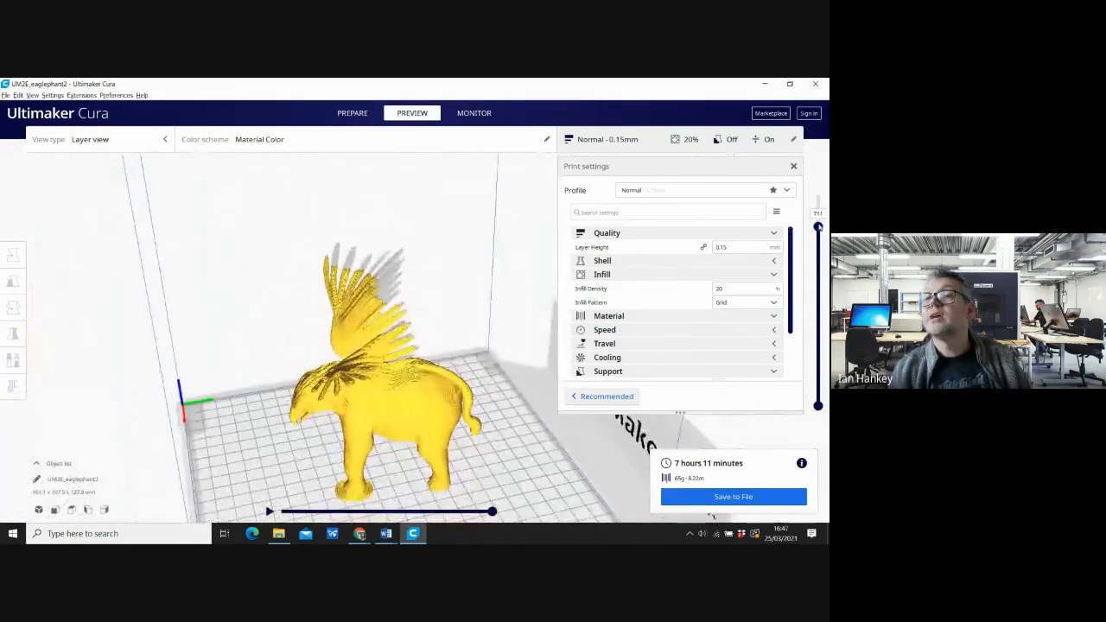
left_click_drag(817, 227, 823, 179)
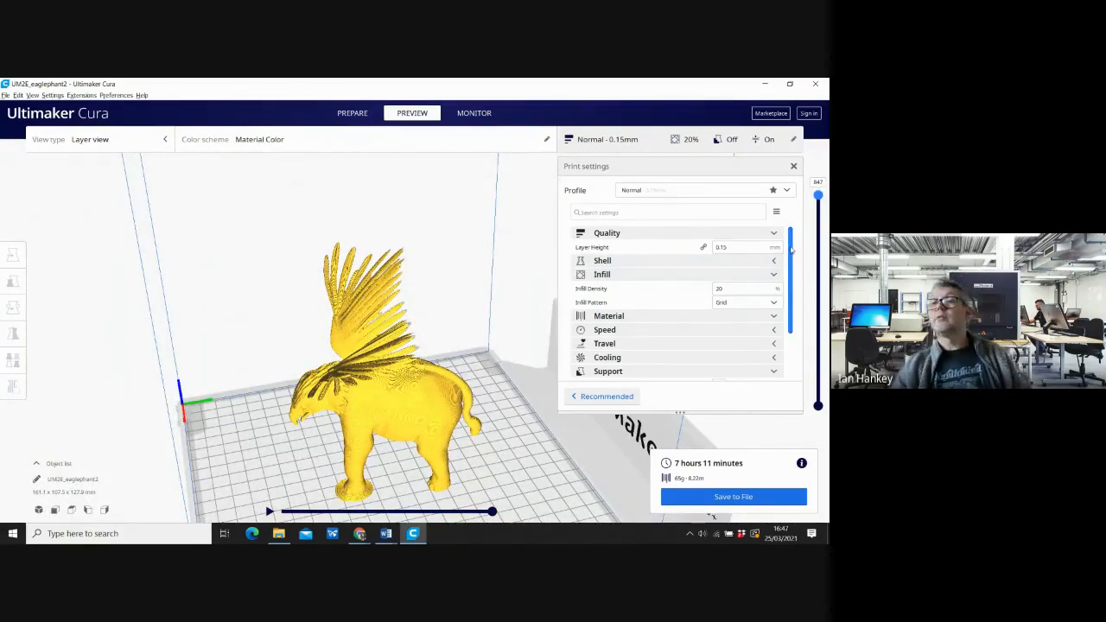
Enable Generate Support in the print settings and slice the model again
left_click_drag(791, 250, 791, 295)
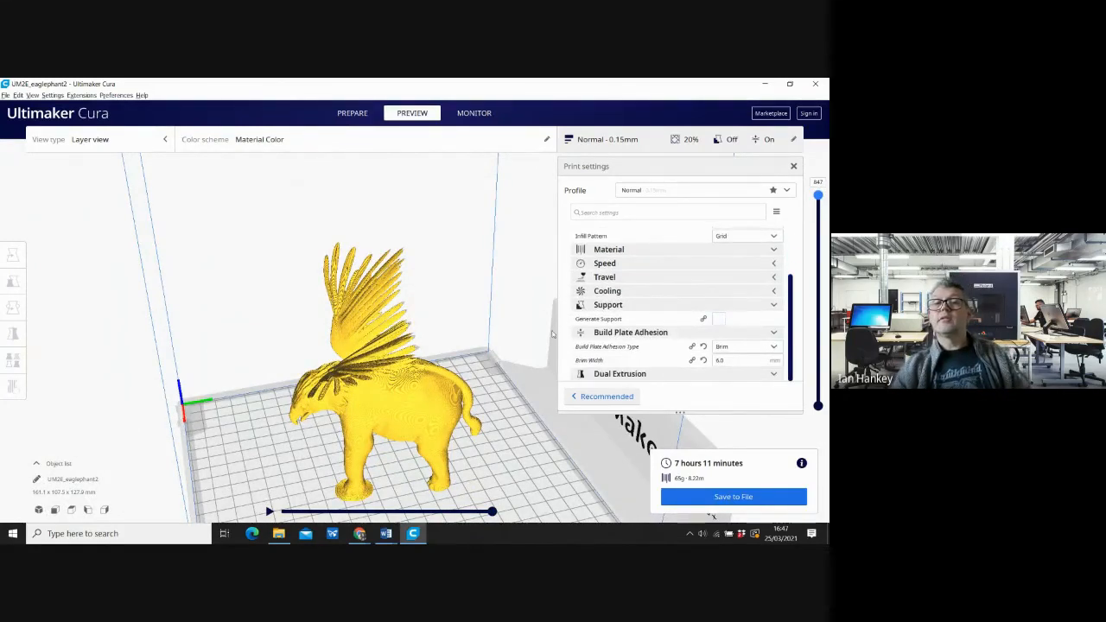
left_click(718, 320)
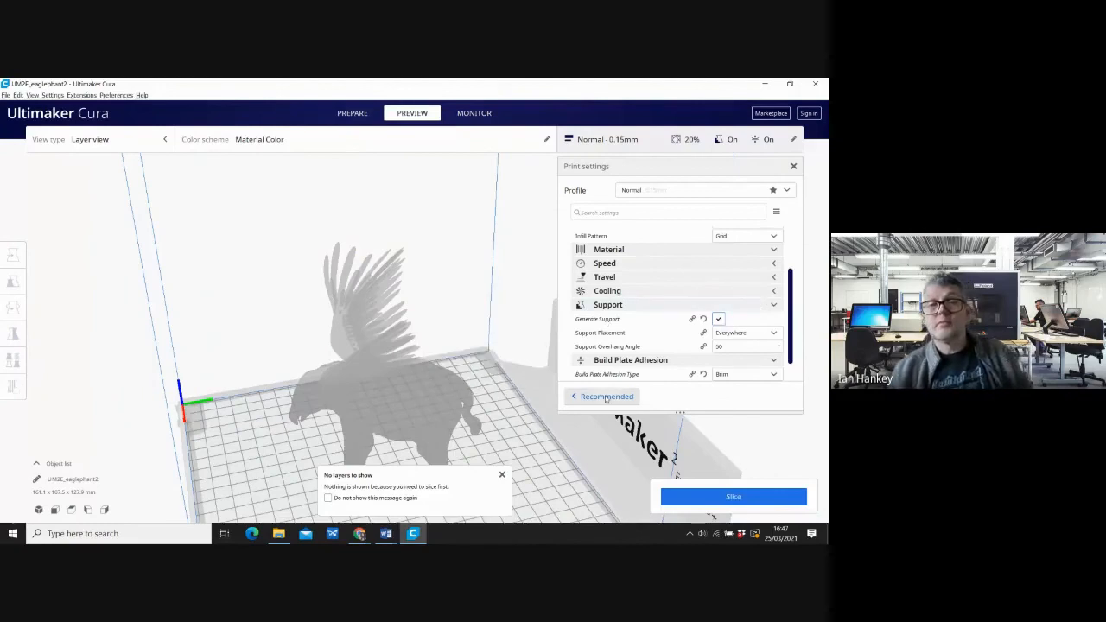
left_click(733, 498)
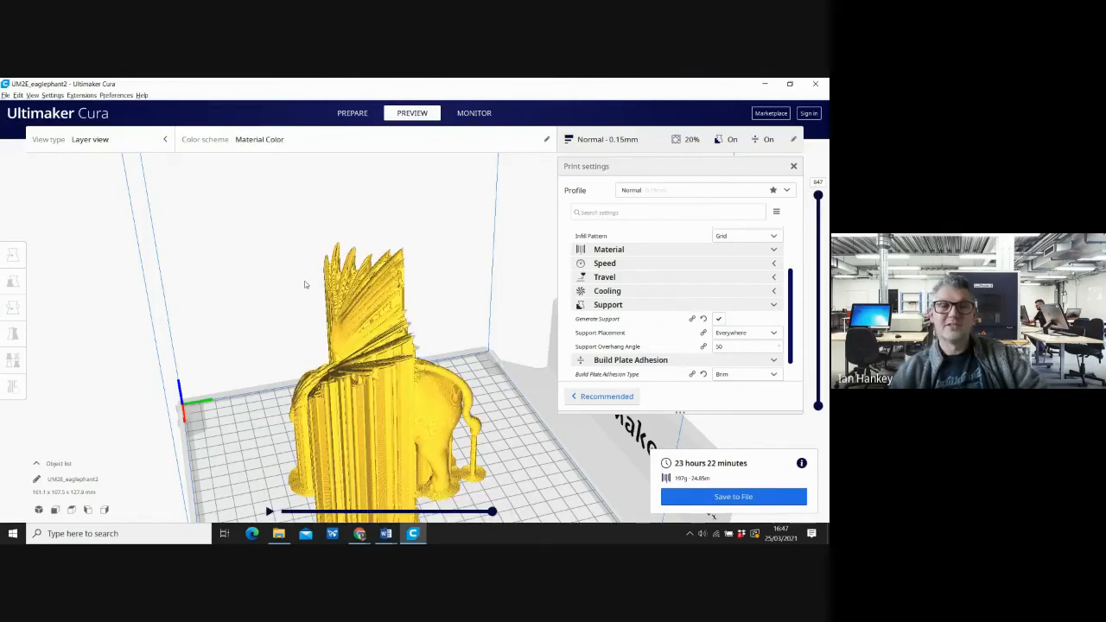
Examine the generated support structures under the wings and eagle head from several angles and up close
scroll(305, 285, "up", 2)
scroll(305, 285, "up", 2)
scroll(305, 285, "down", 5)
right_click_drag(305, 285, 403, 458)
scroll(366, 401, "up", 5)
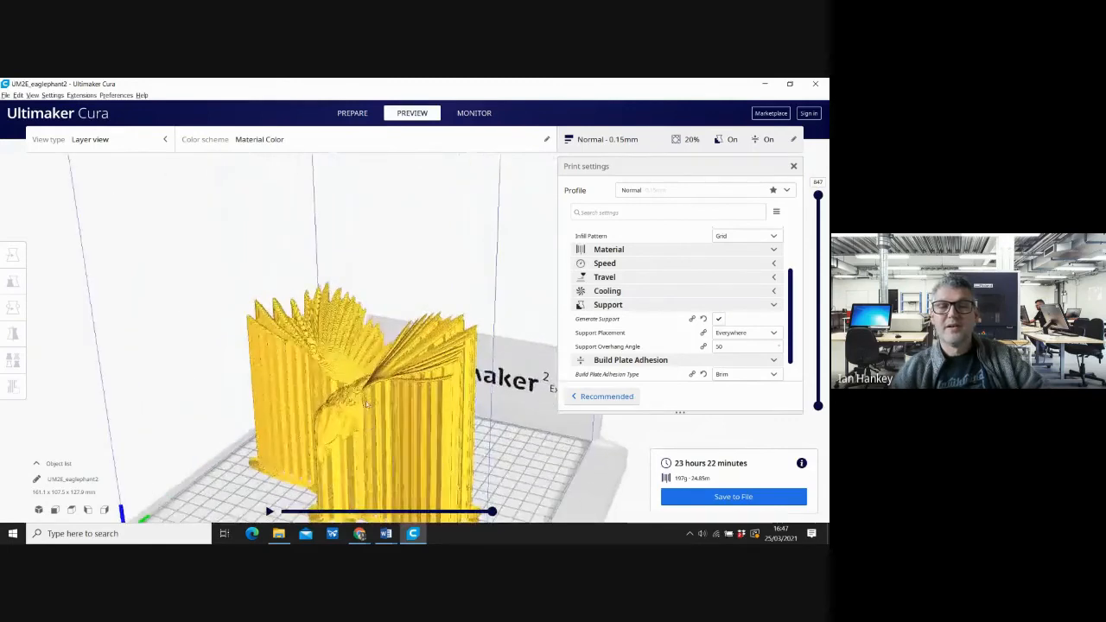
right_click_drag(330, 262, 254, 277)
scroll(367, 280, "up", 4)
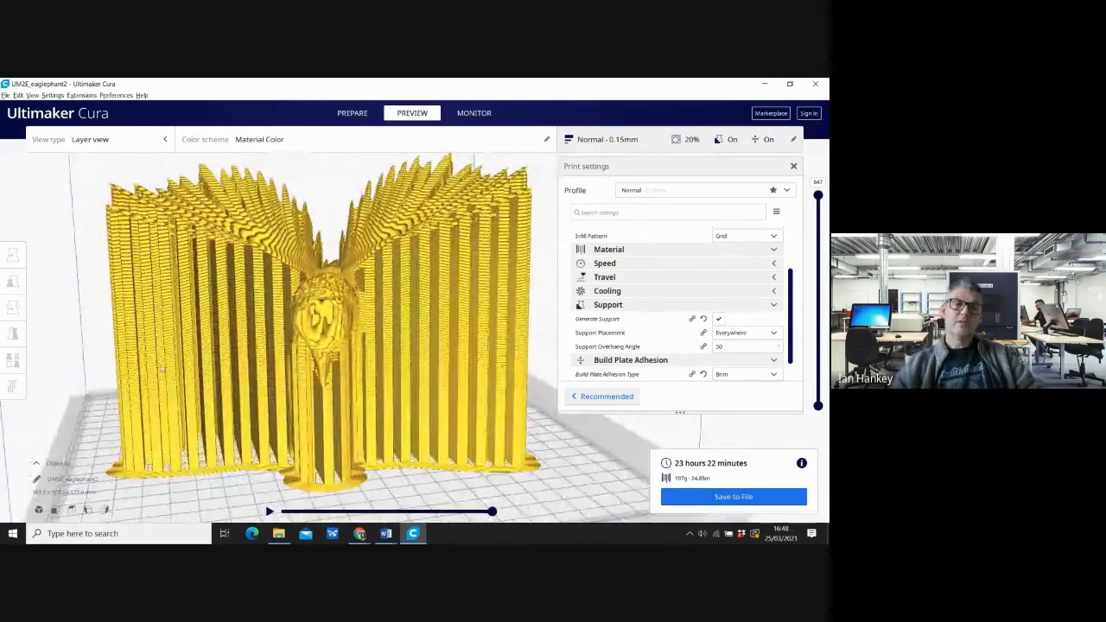
right_click_drag(444, 338, 341, 351)
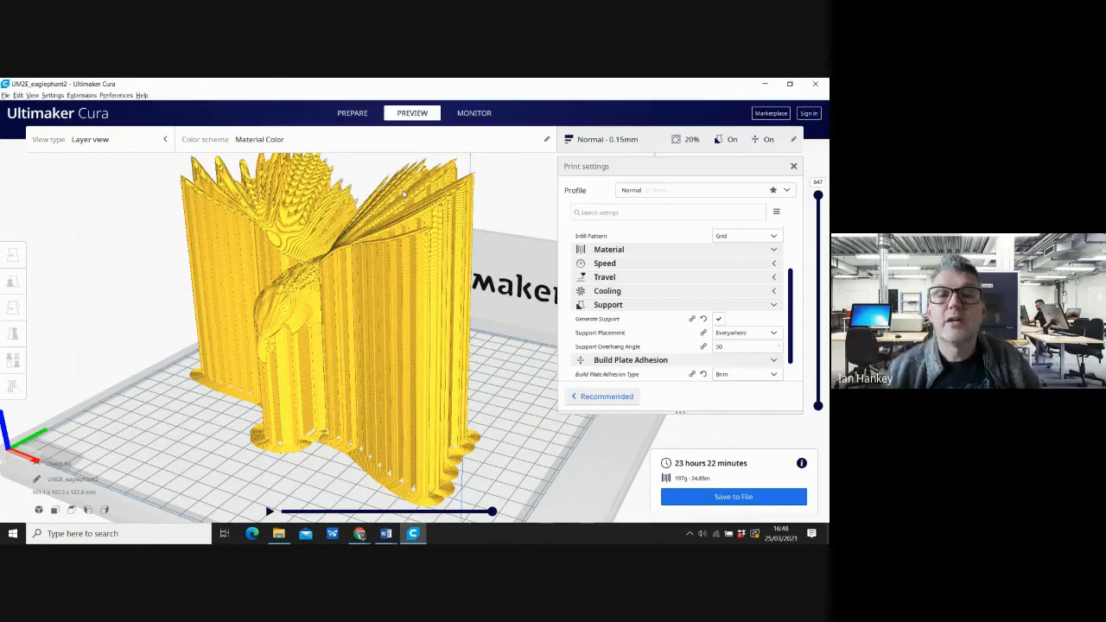
scroll(403, 194, "up", 2)
scroll(403, 194, "up", 2)
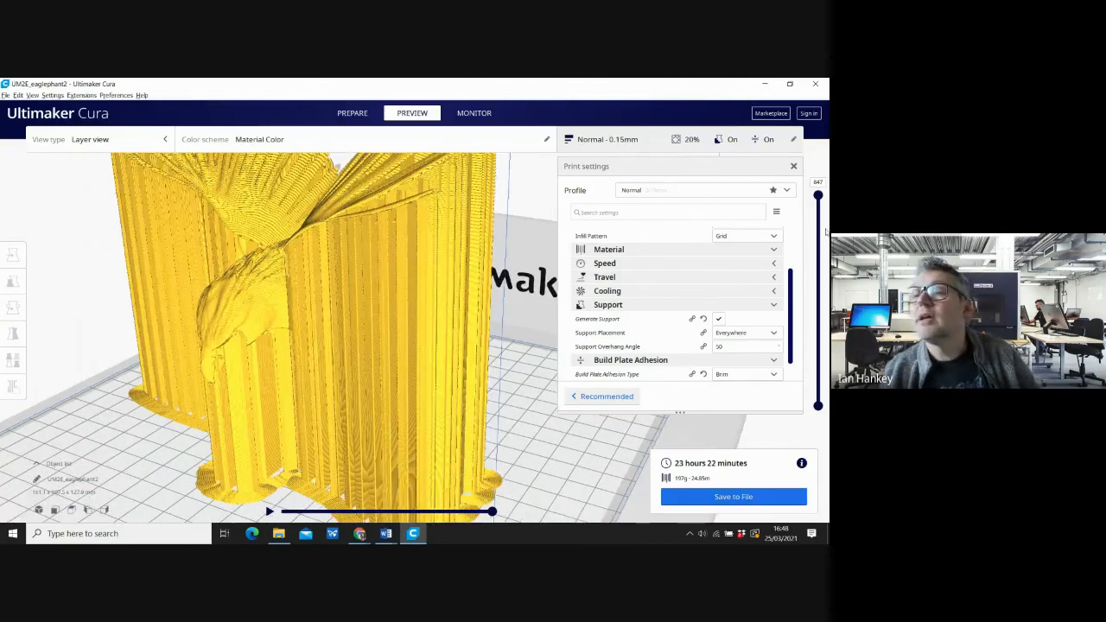
Lower the layer preview to layer 1 and examine the brim and support base on the build plate
left_click_drag(818, 196, 817, 401)
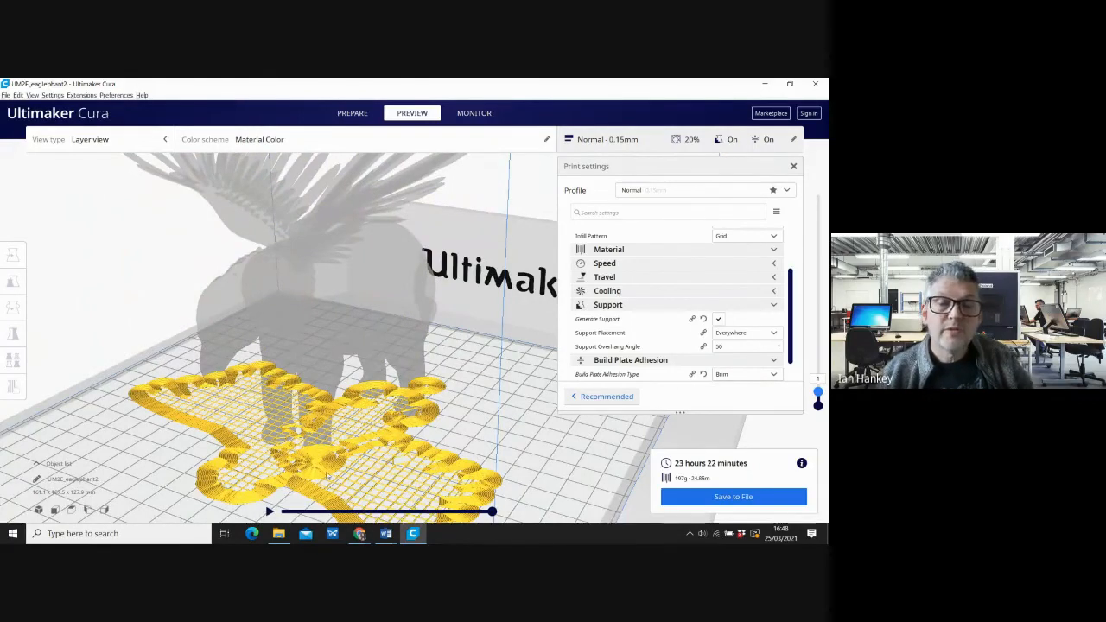
scroll(308, 472, "up", 5)
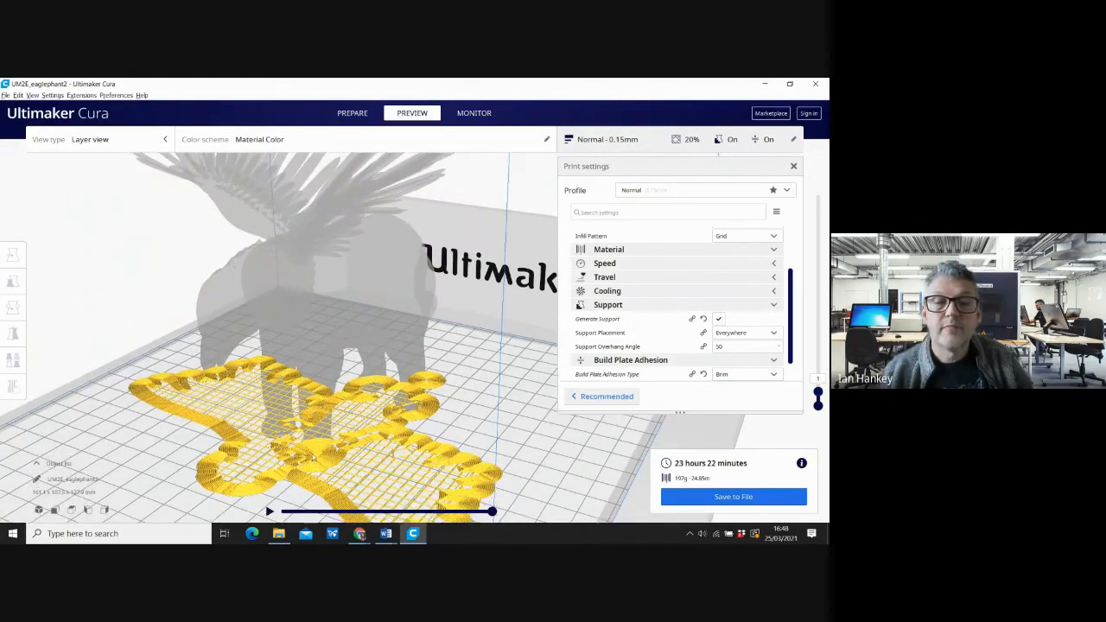
scroll(298, 440, "down", 1)
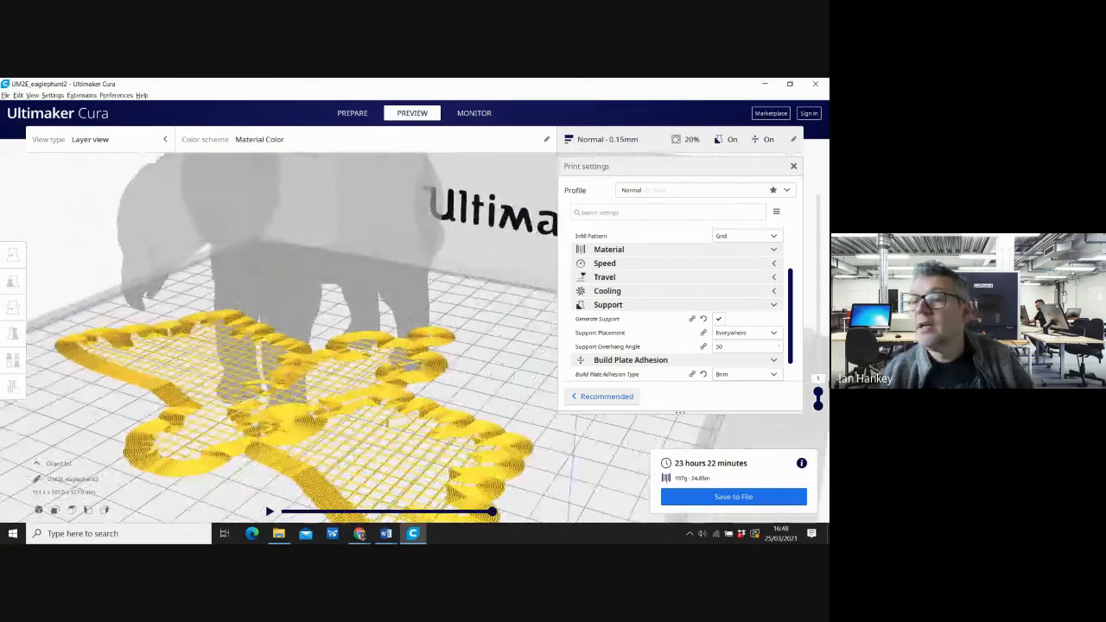
Step the preview back and forth through the first layers, ending at layer 10, to examine how the supports build up
left_click(817, 394)
key("Up")
key("Up")
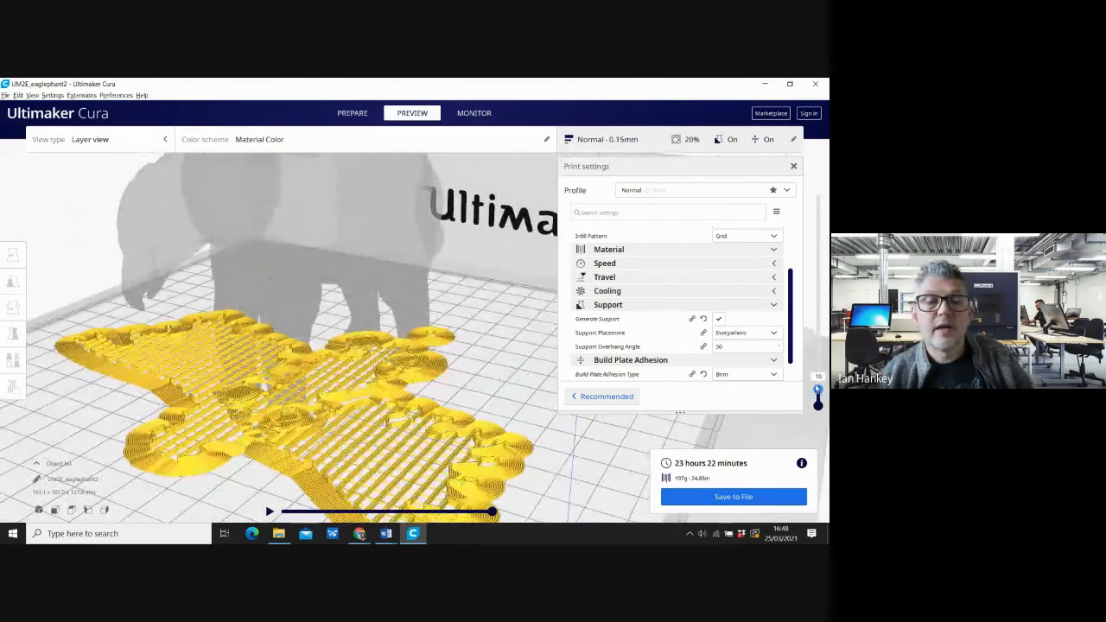
key("Down")
key("Down")
key("Up")
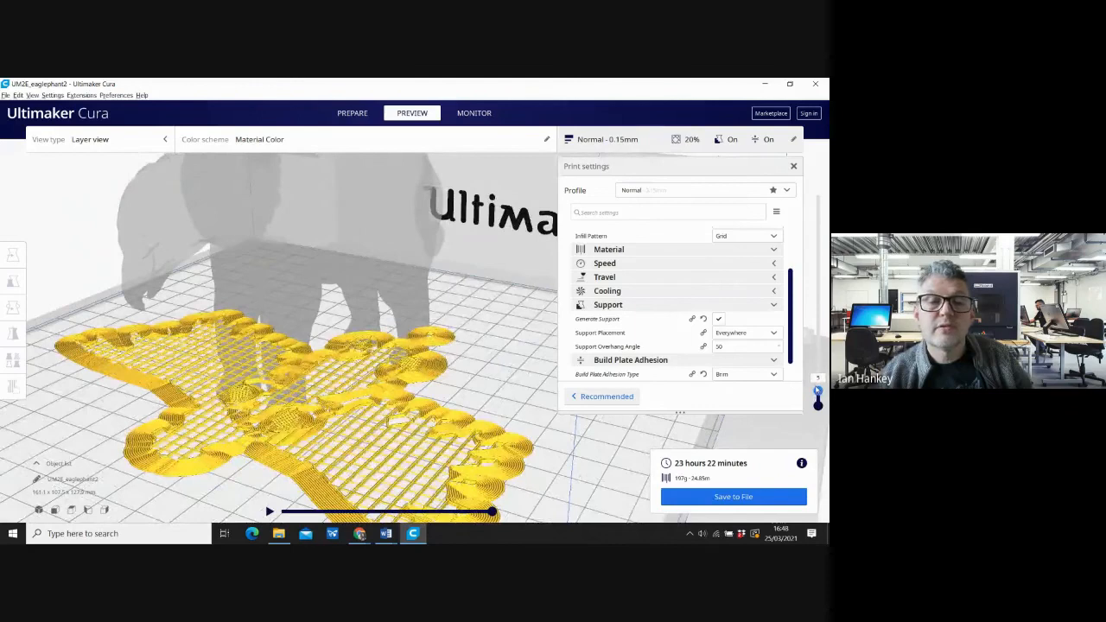
key("Up")
key("Up")
key("Up")
key("Up")
key("Up")
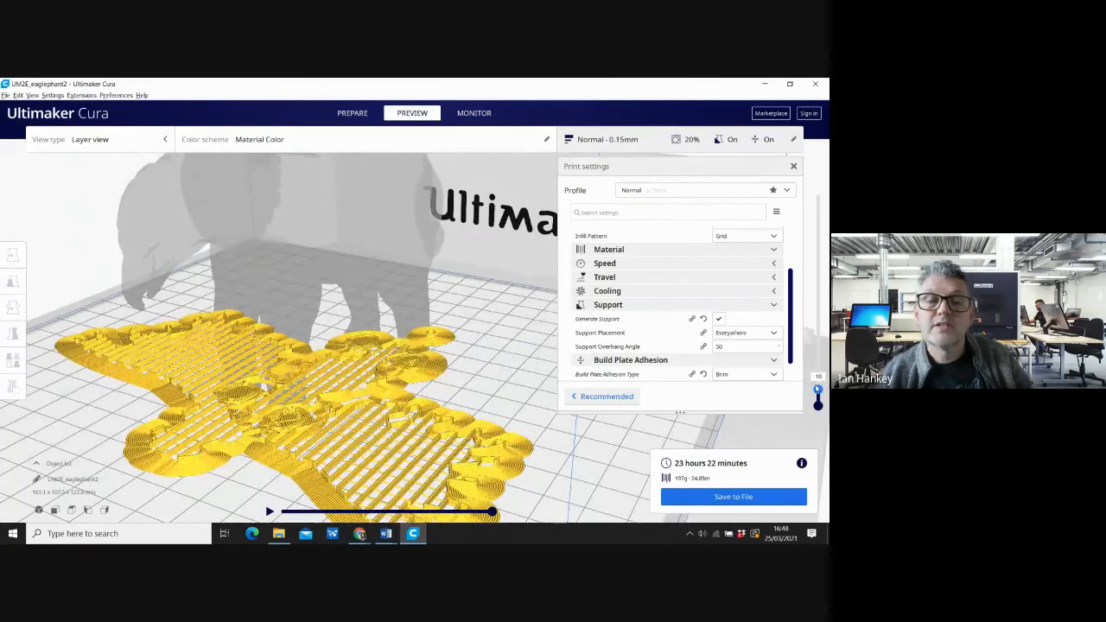
Raise the layer preview to layer 285 and examine the support walls and the grid infill inside the body from the side and above
left_click_drag(818, 390, 818, 325)
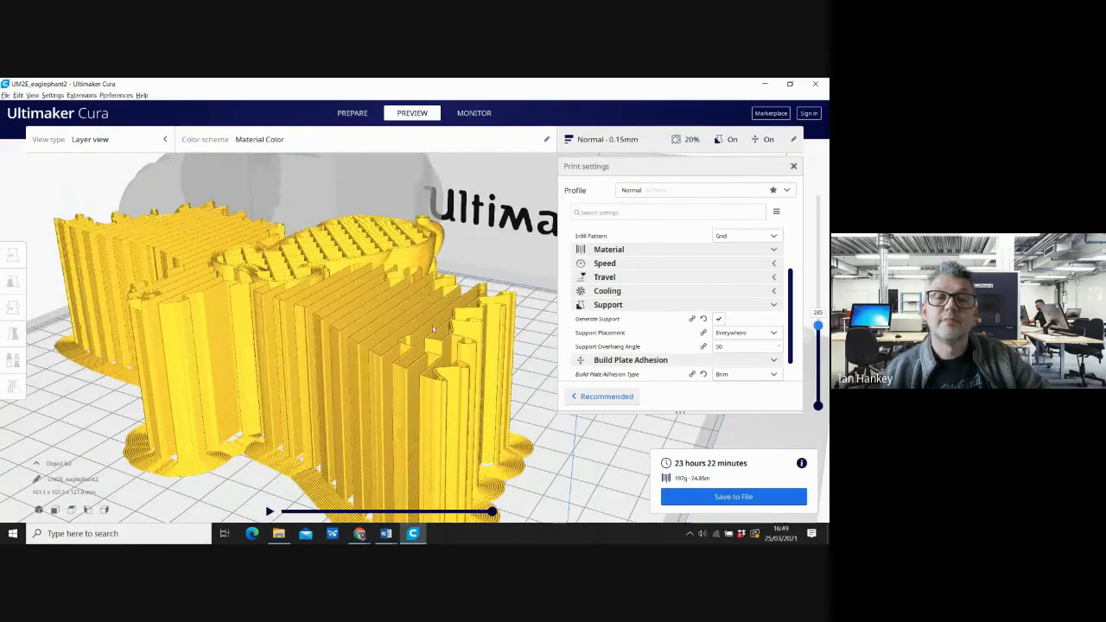
right_click_drag(480, 318, 172, 350)
scroll(173, 349, "down", 4)
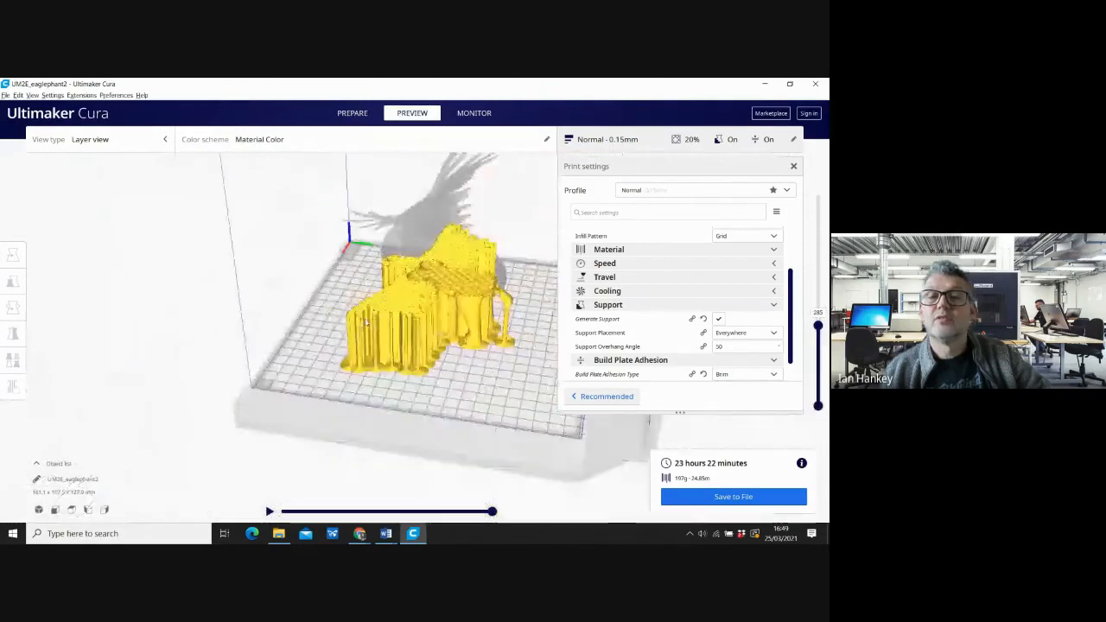
right_click_drag(406, 302, 174, 345)
scroll(323, 335, "up", 4)
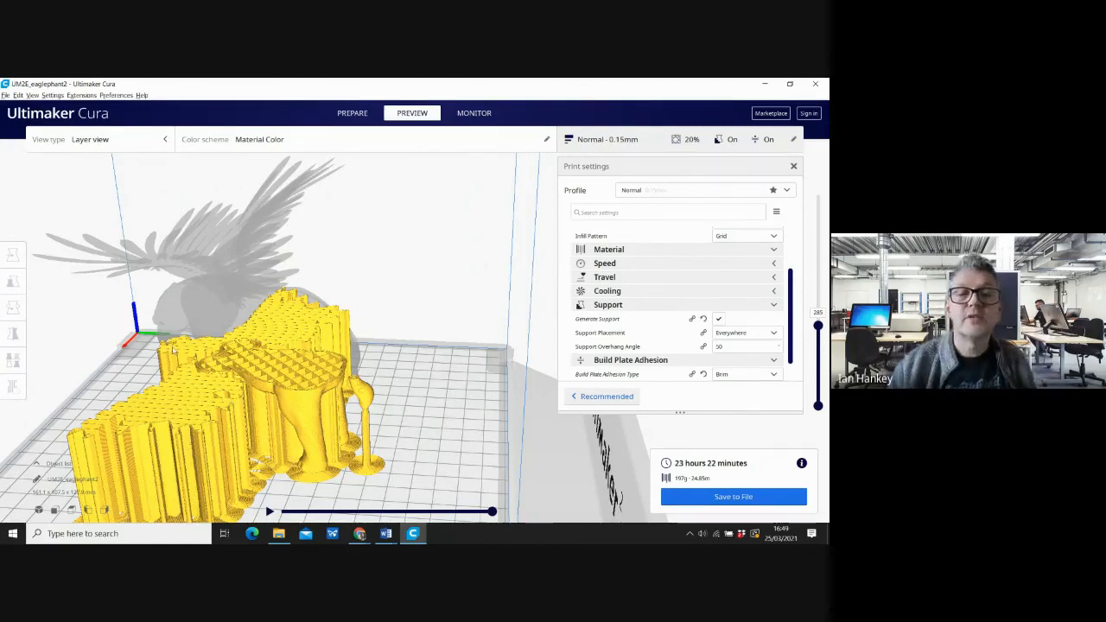
right_click_drag(337, 337, 171, 321)
scroll(171, 320, "up", 3)
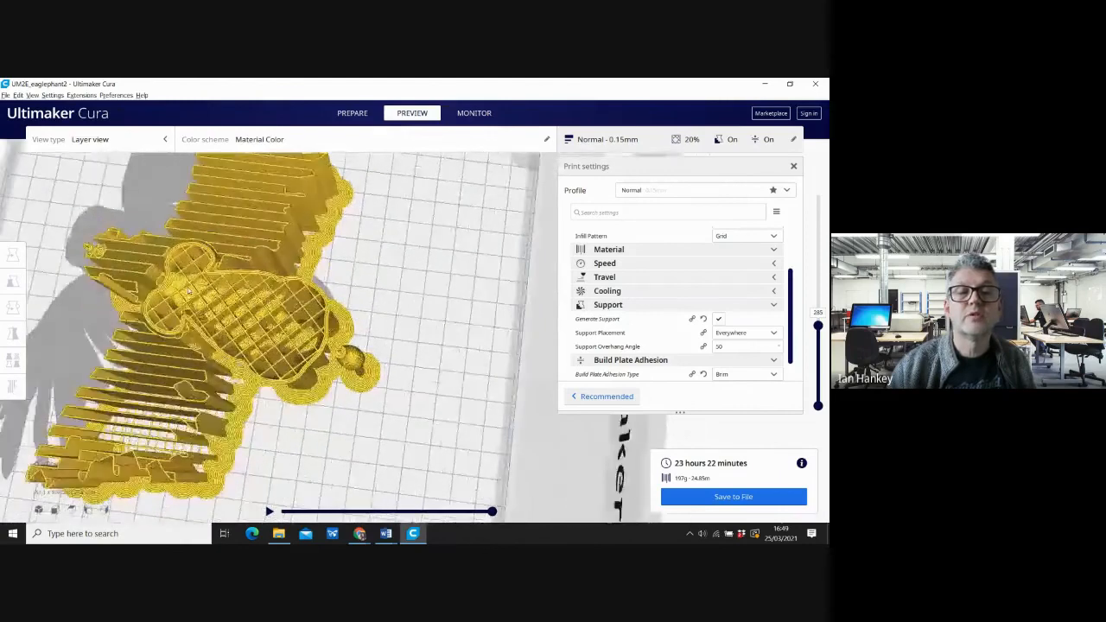
middle_click_drag(294, 293, 467, 345)
scroll(360, 365, "up", 1)
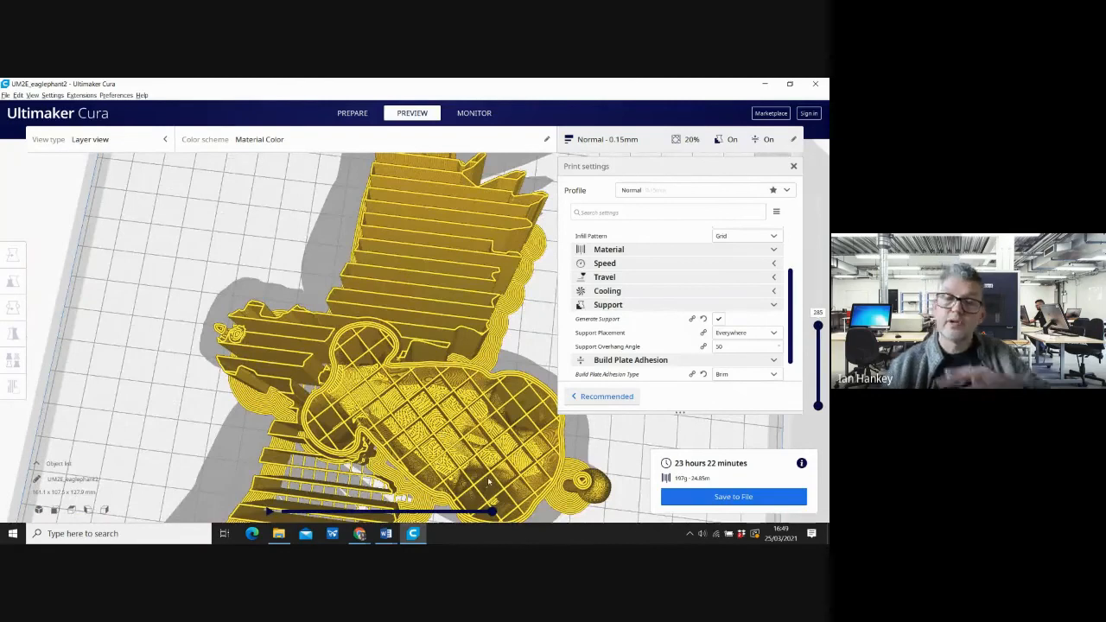
Raise the layer preview through layers 373 and 572 to layer 847, examining the infill and the fully supported model
left_click_drag(818, 326, 813, 305)
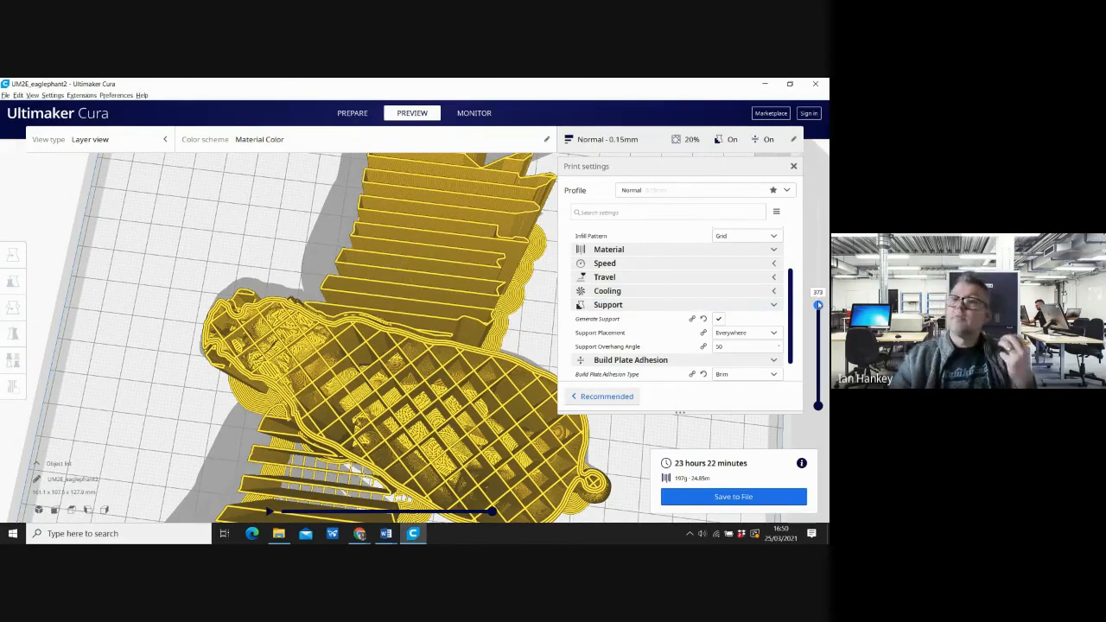
left_click_drag(818, 304, 817, 249)
right_click_drag(413, 358, 353, 292)
scroll(353, 292, "down", 5)
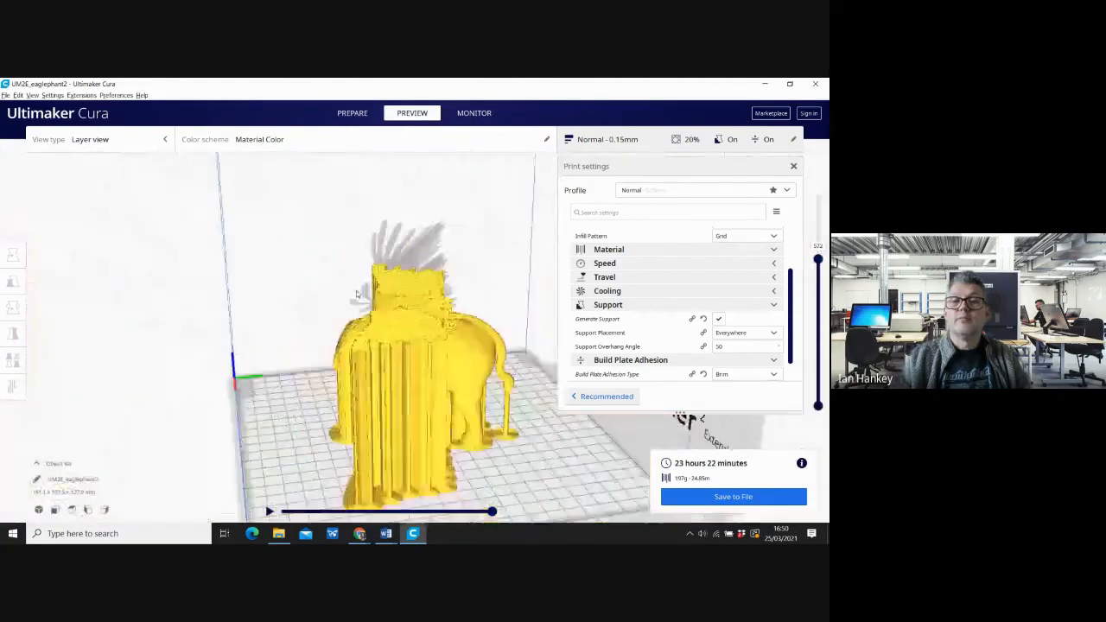
left_click_drag(818, 257, 818, 195)
right_click_drag(187, 314, 251, 316)
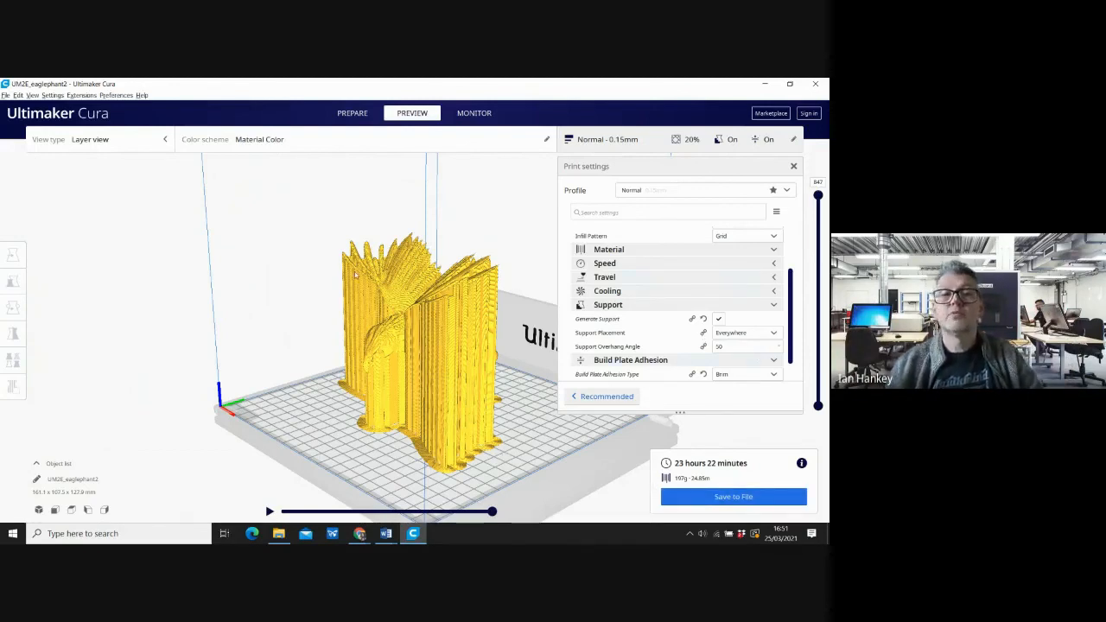
Minimize Cura and open the image Eagle of liberty.262 from the KeyShot 9 Renderings folder in File Explorer
left_click(764, 87)
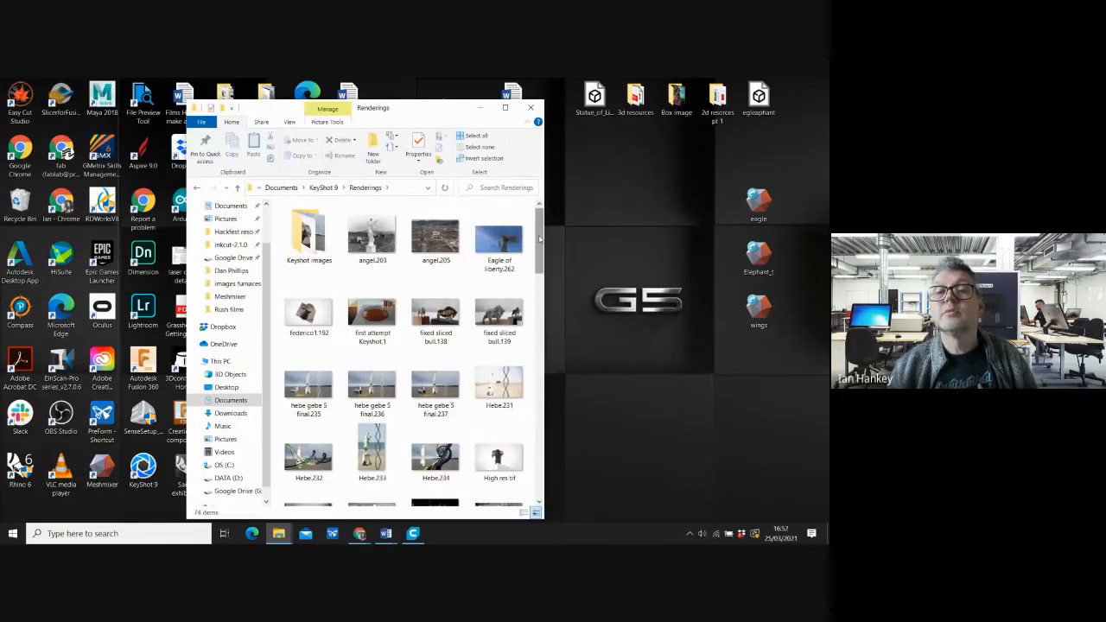
double_click(502, 242)
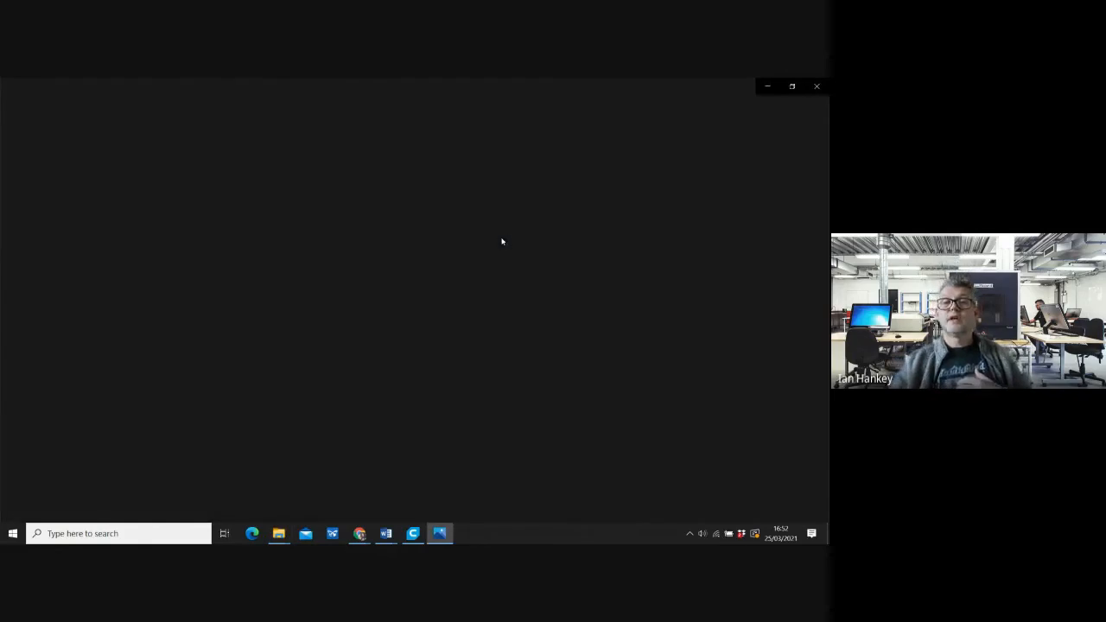